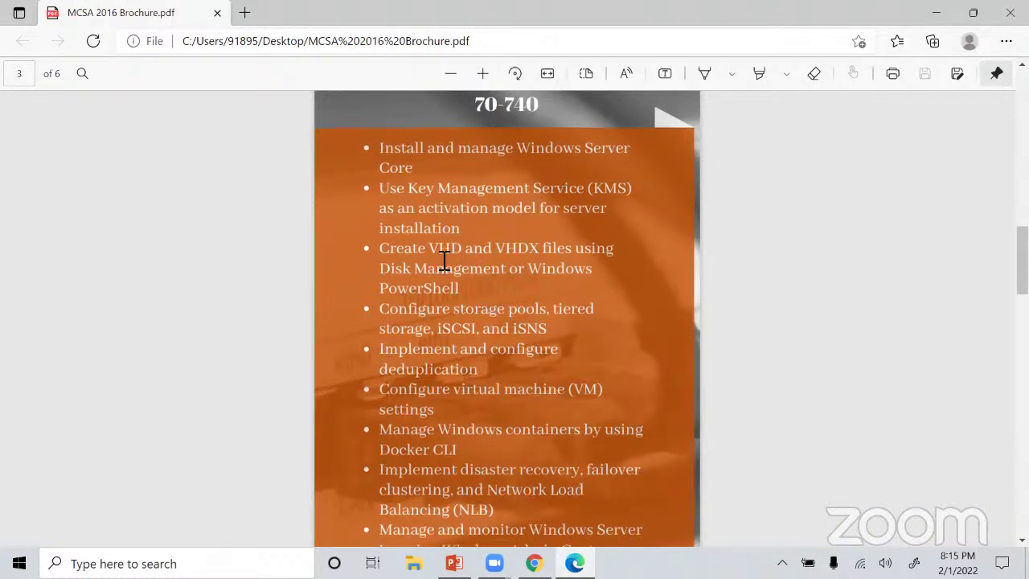
Scroll through the 70-740 objectives in the brochure PDF down to the 70-741 section on page 4.
scroll(443, 261, "down", 1)
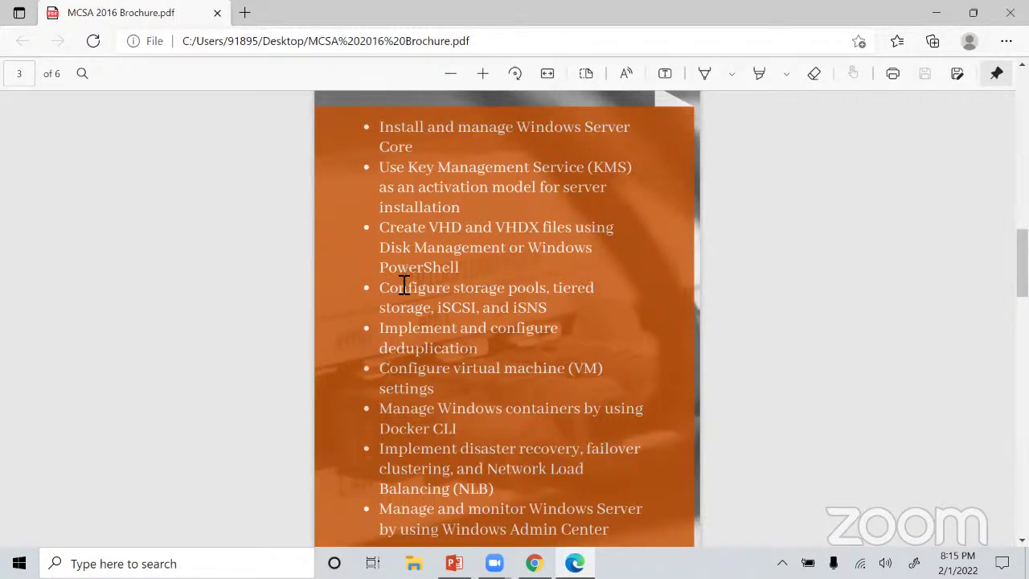
scroll(426, 328, "down", 2)
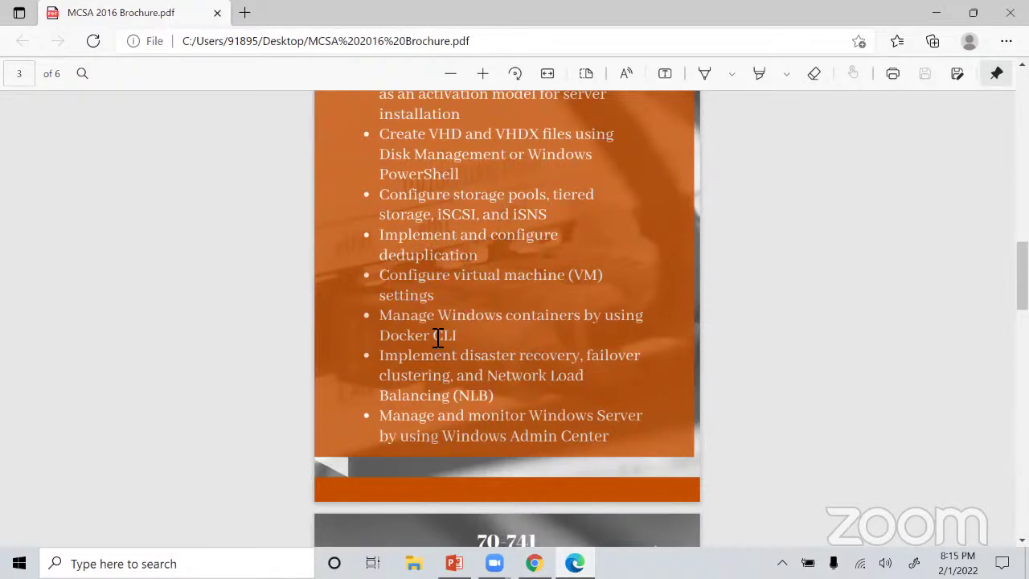
scroll(438, 338, "down", 2)
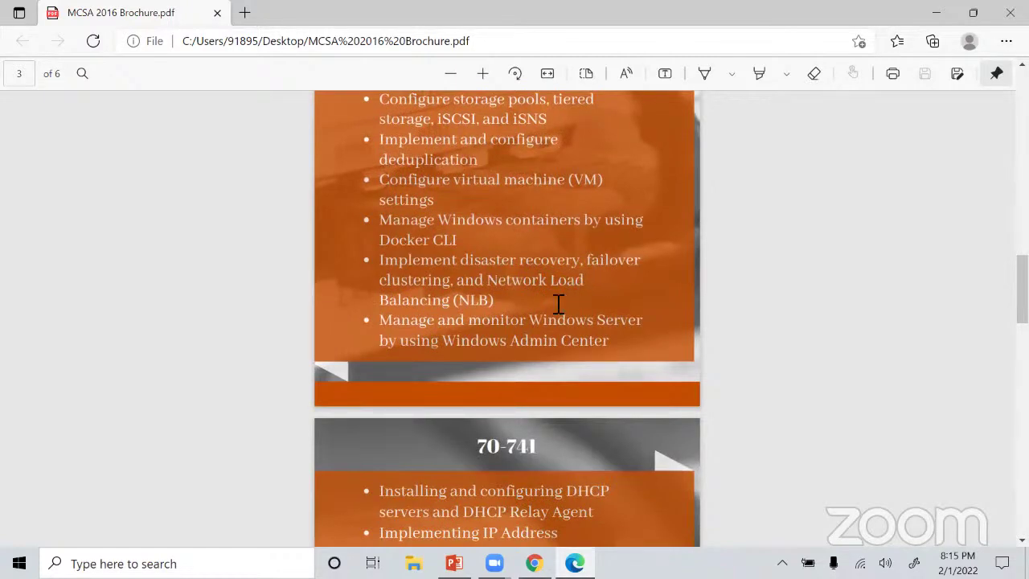
scroll(530, 319, "down", 1)
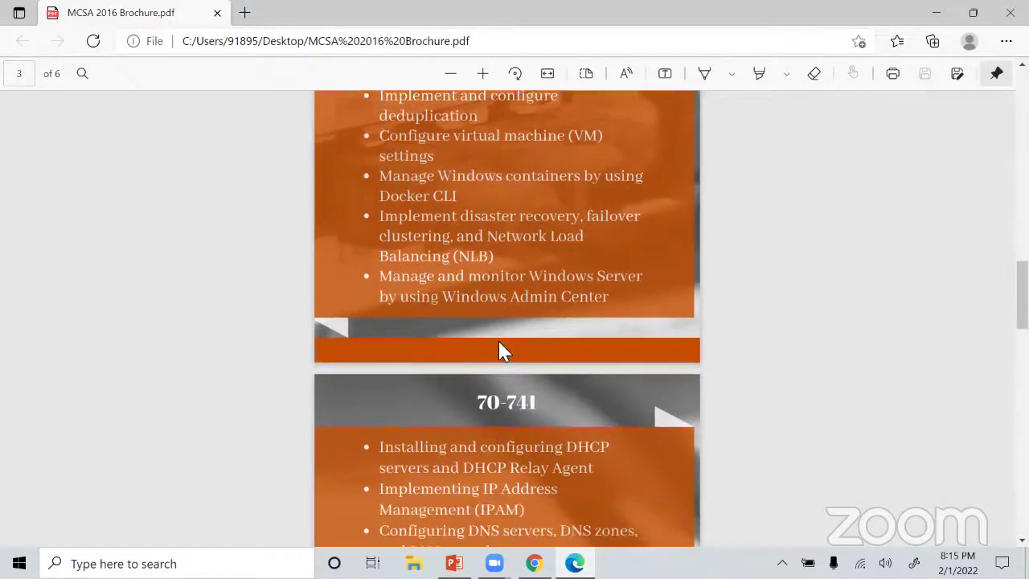
scroll(498, 346, "up", 5)
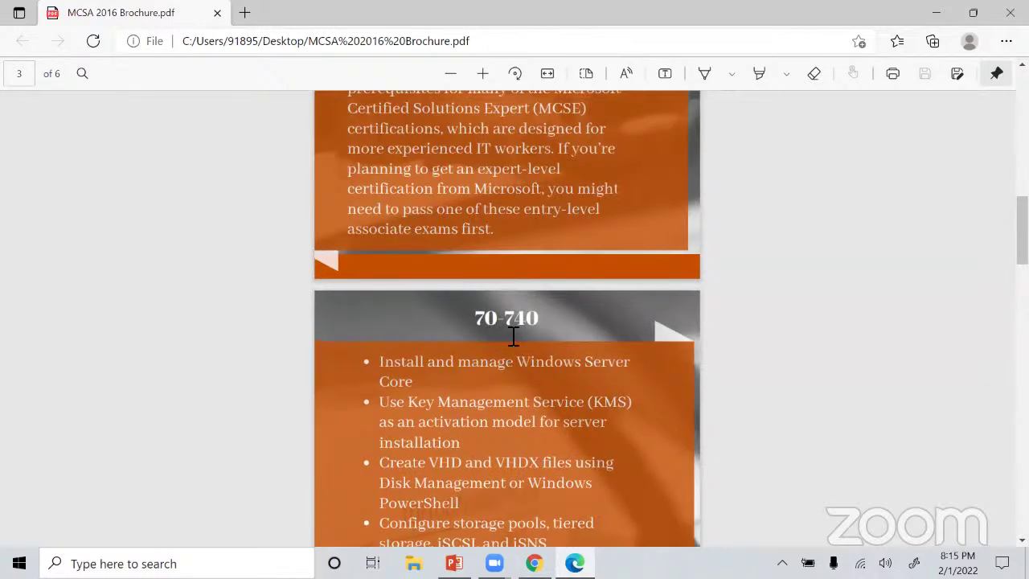
scroll(513, 336, "down", 1)
scroll(512, 336, "down", 3)
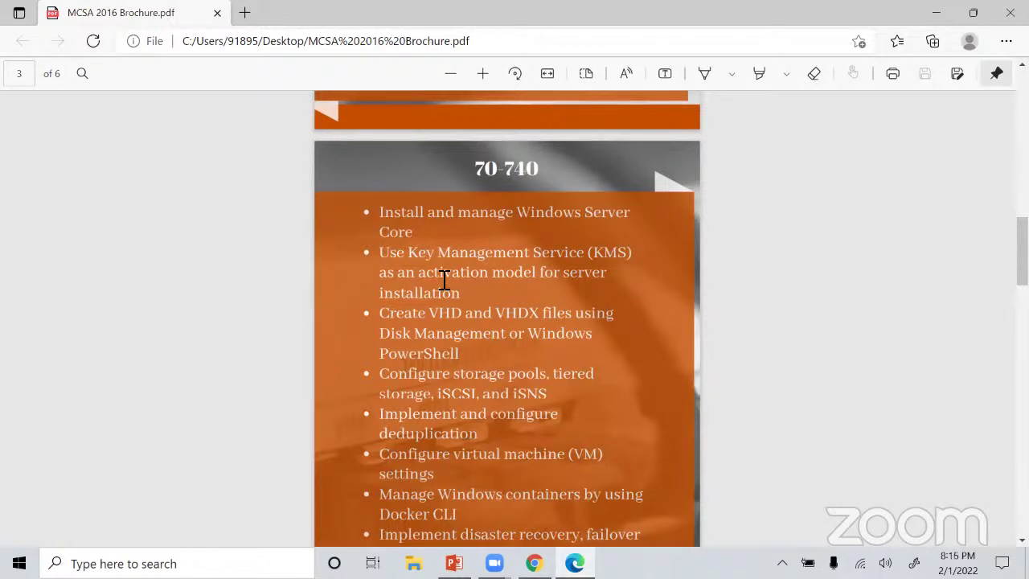
scroll(444, 280, "down", 2)
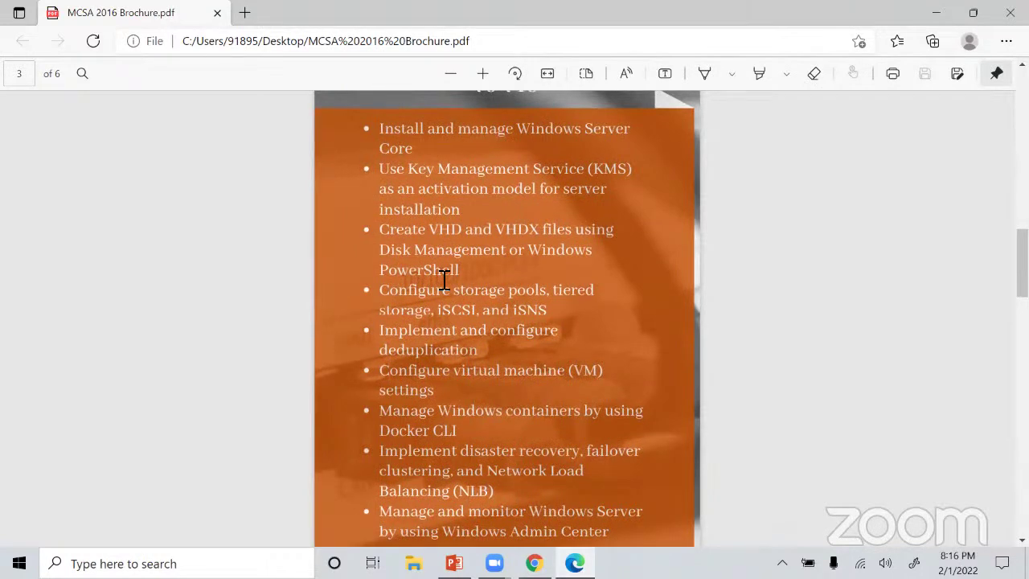
scroll(444, 279, "down", 10)
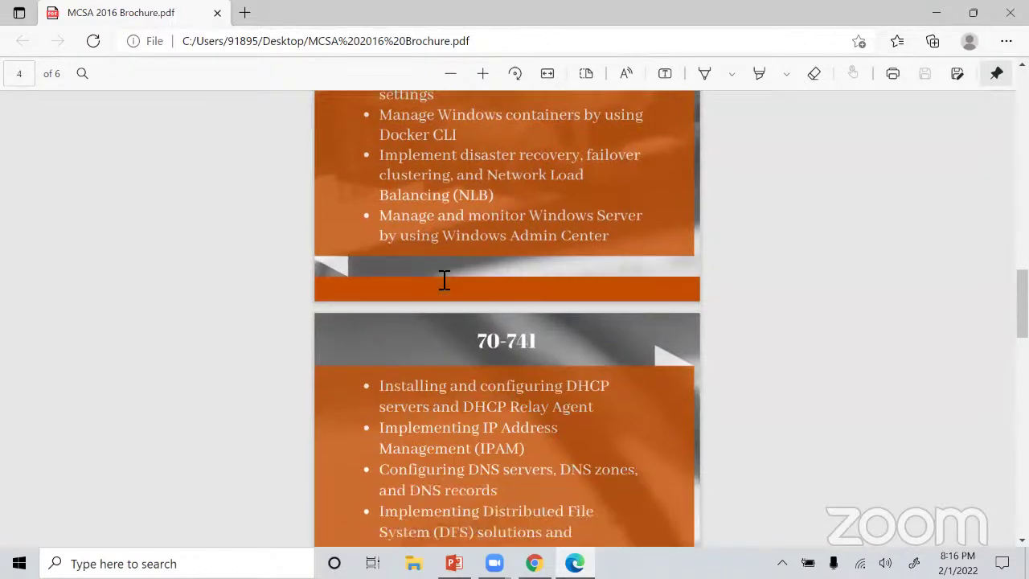
Scroll the brochure until the full 70-741 list, from DHCP and IPAM to NAT, is visible.
scroll(444, 280, "down", 2)
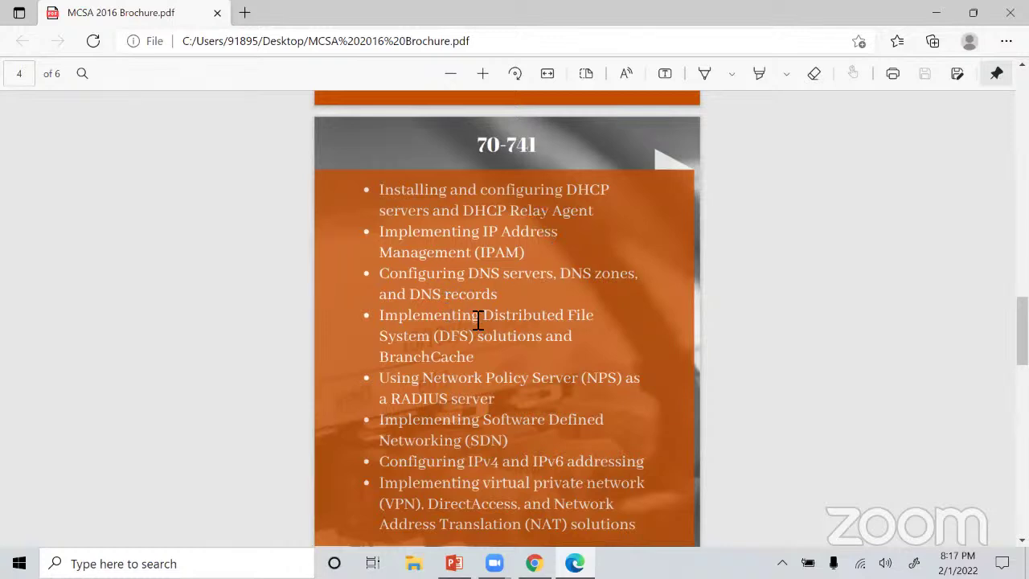
scroll(476, 322, "down", 1)
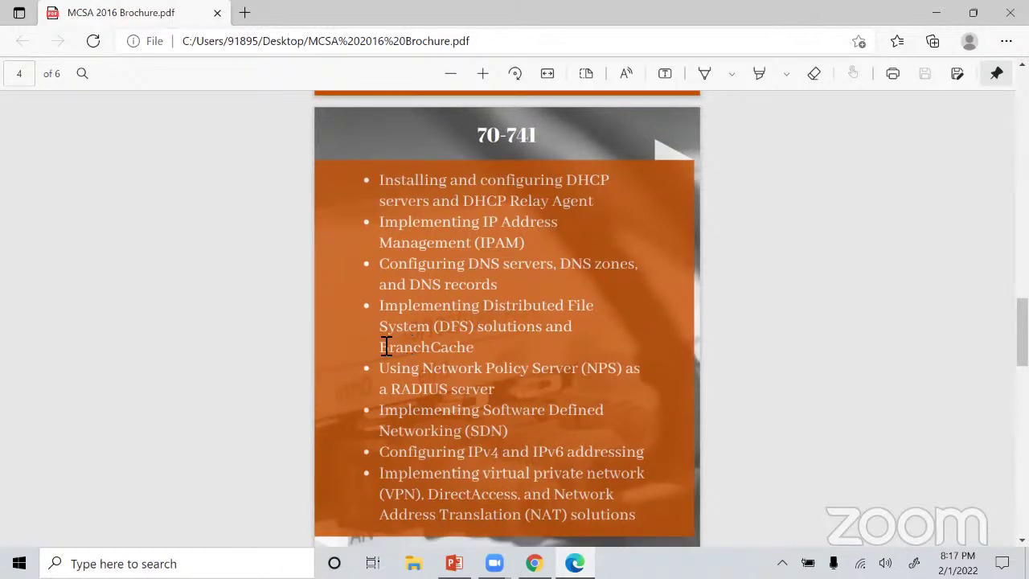
Scroll past the NAT solutions item to the 70-742 objectives on page 5.
scroll(423, 342, "down", 1)
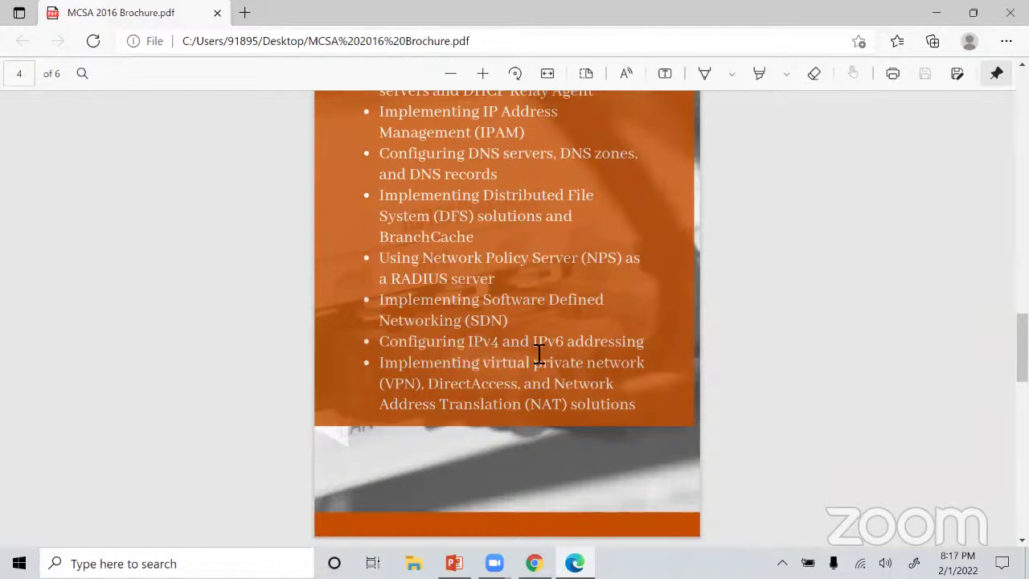
scroll(538, 354, "down", 3)
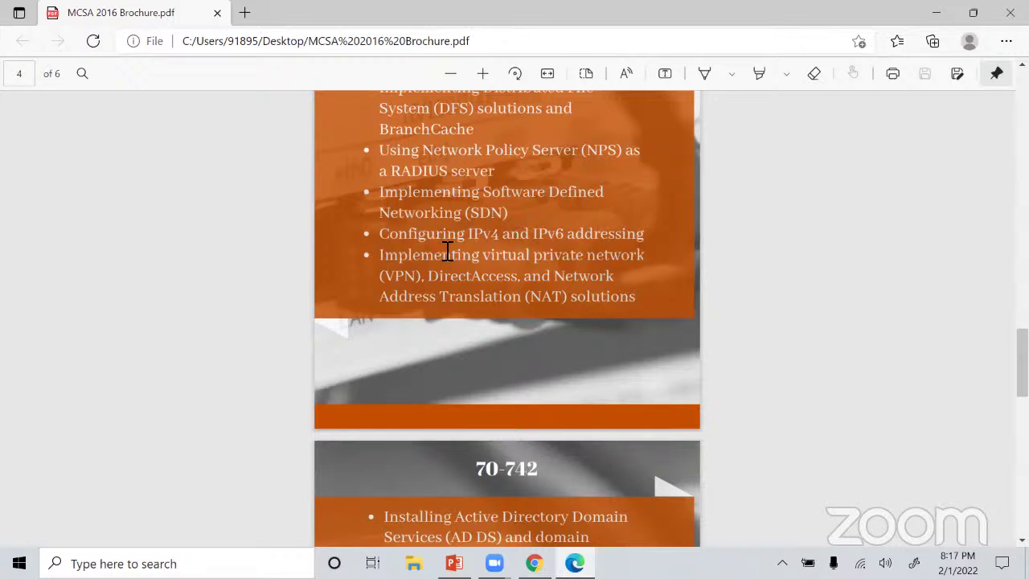
scroll(448, 251, "down", 5)
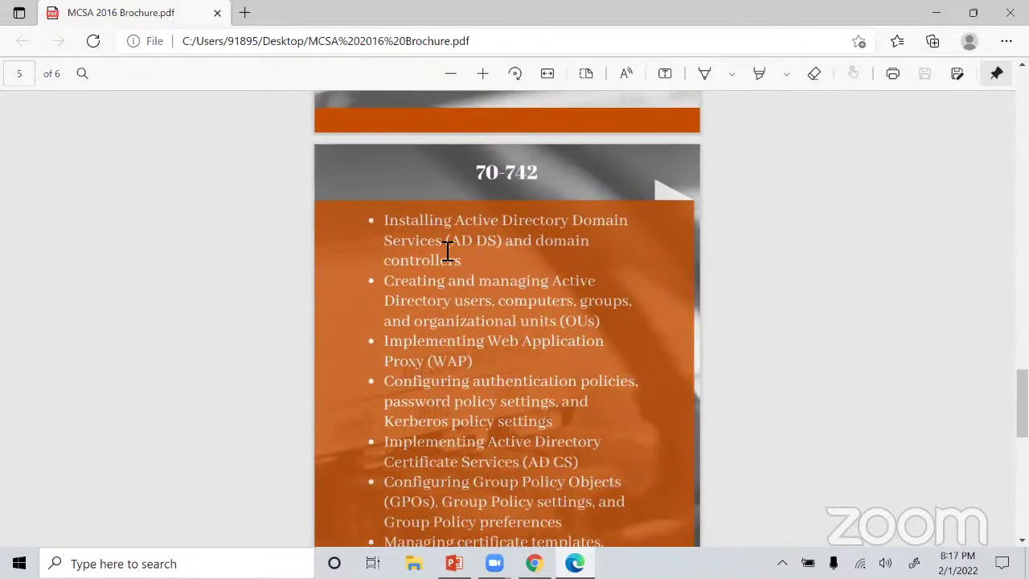
scroll(448, 252, "down", 1)
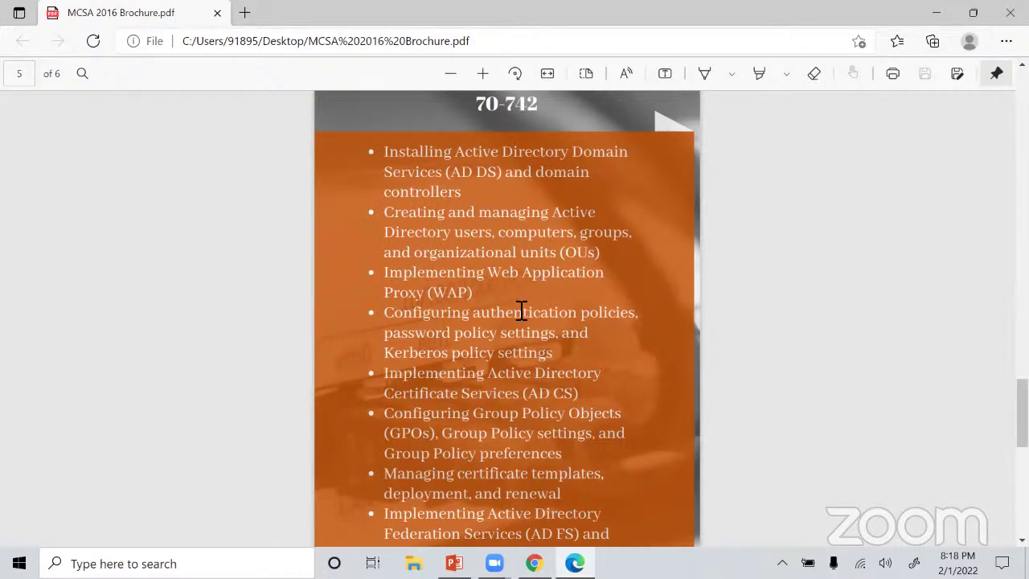
scroll(521, 311, "down", 2)
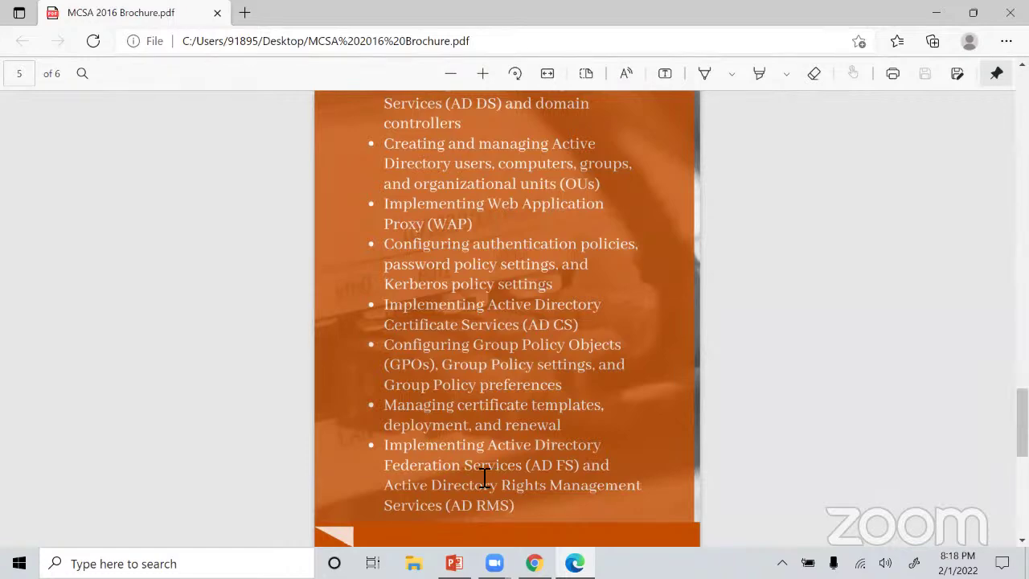
scroll(485, 477, "up", 6)
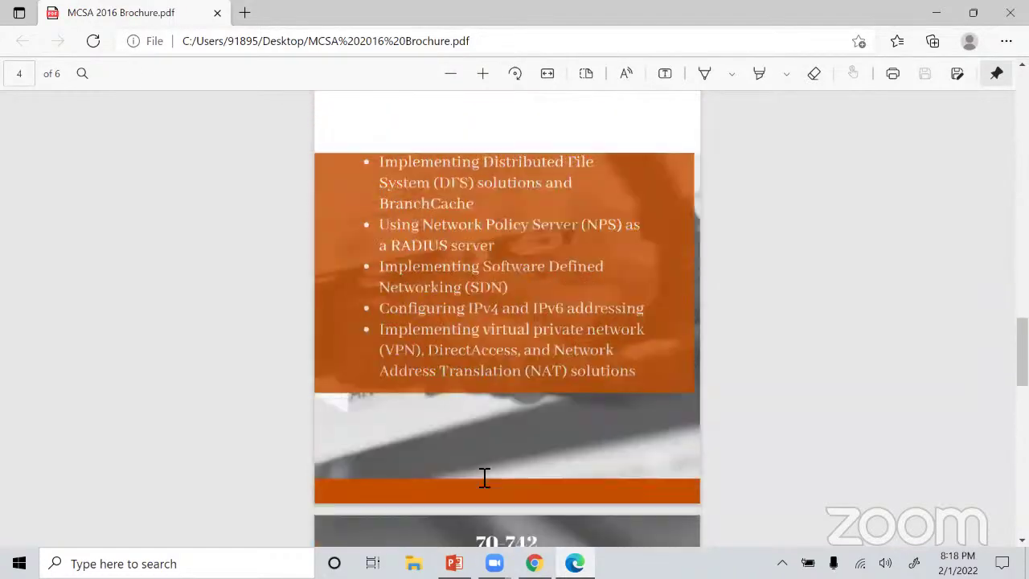
Scroll back up to page 3 to show the last 70-740 objectives above the 70-741 heading.
scroll(485, 477, "up", 6)
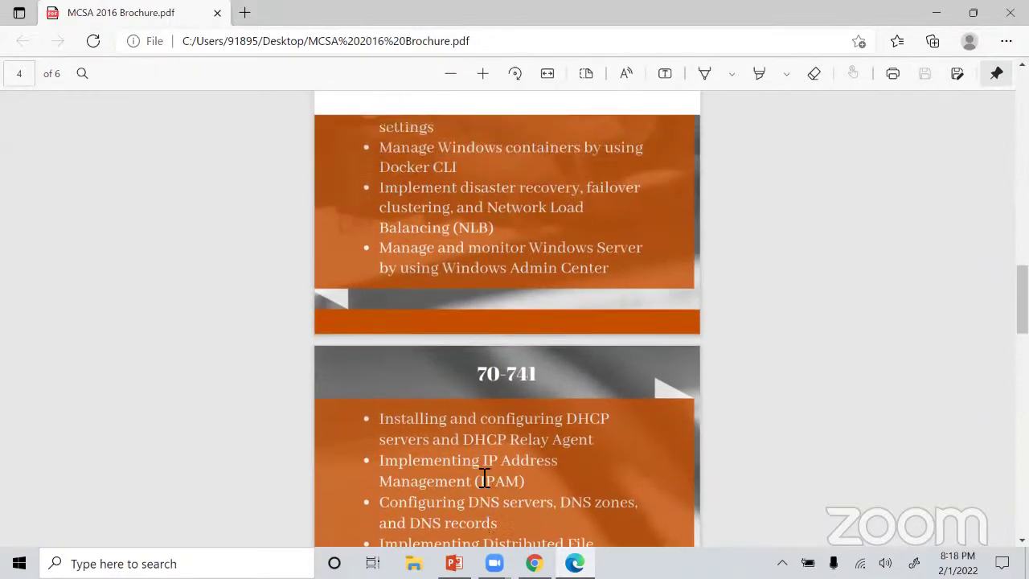
scroll(484, 477, "up", 1)
scroll(485, 478, "up", 1)
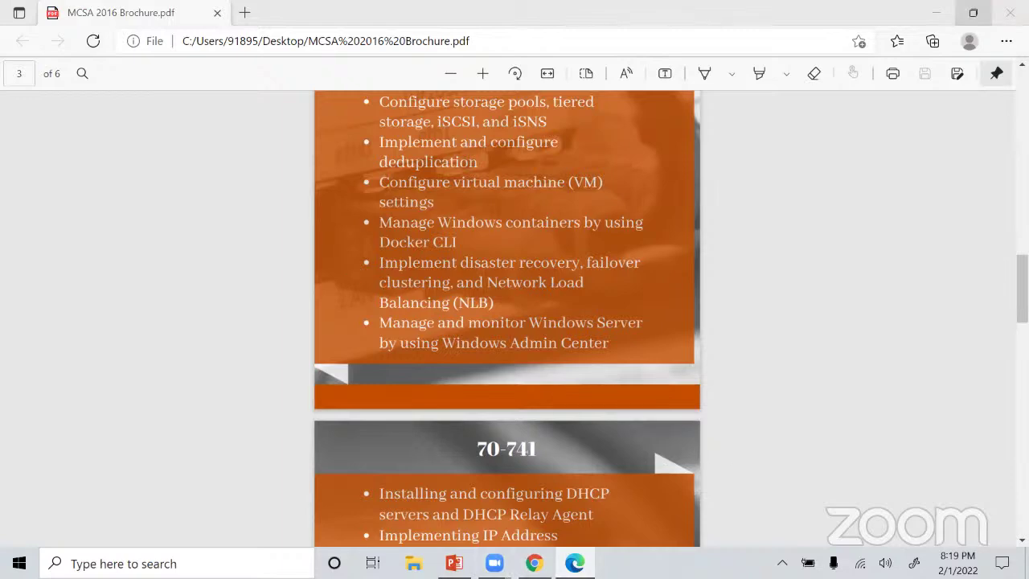
Open the MCSA_2016 study guide PDF from the desktop and zoom out on its cover.
left_click(936, 12)
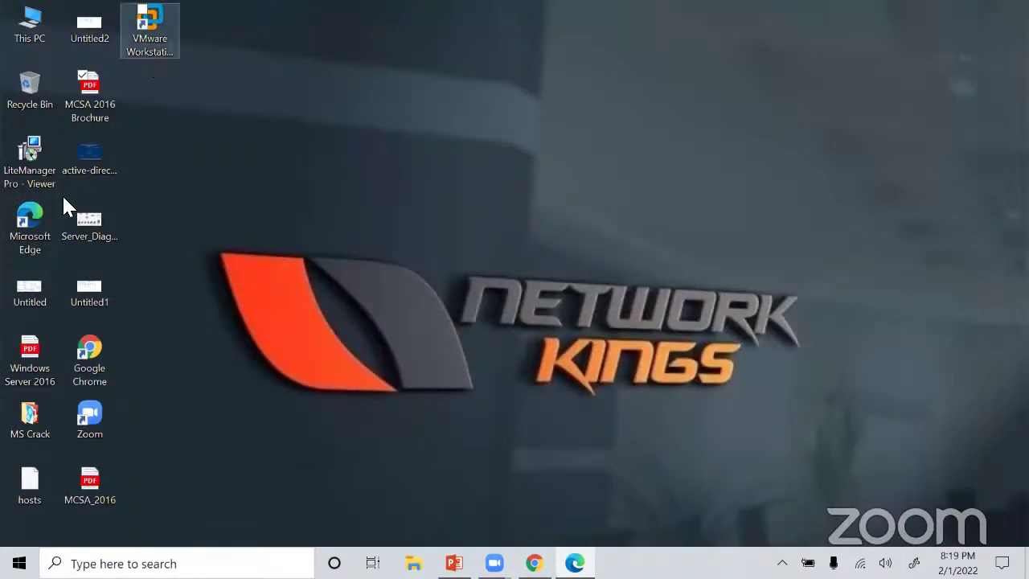
double_click(90, 491)
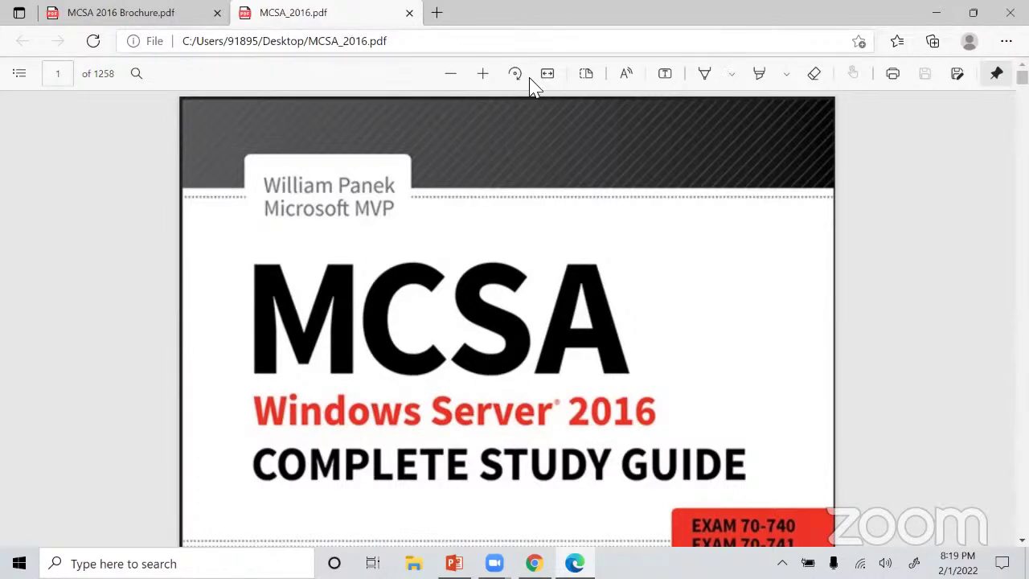
left_click(450, 75)
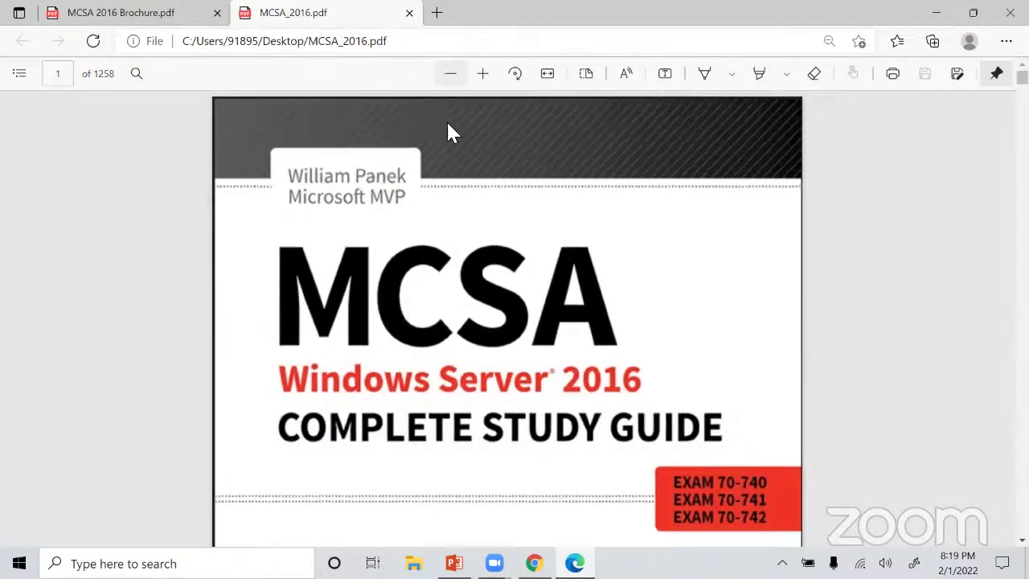
Scroll the book's table of contents to Chapter 20, then return to the MCSA 2016 Brochure tab.
scroll(453, 250, "down", 1)
scroll(453, 249, "up", 1)
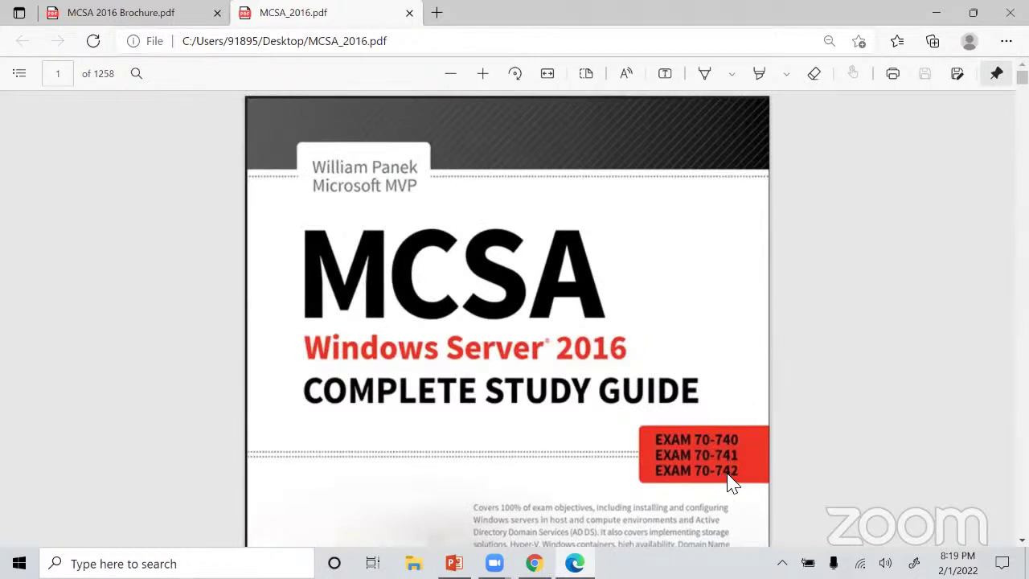
scroll(731, 483, "down", 10)
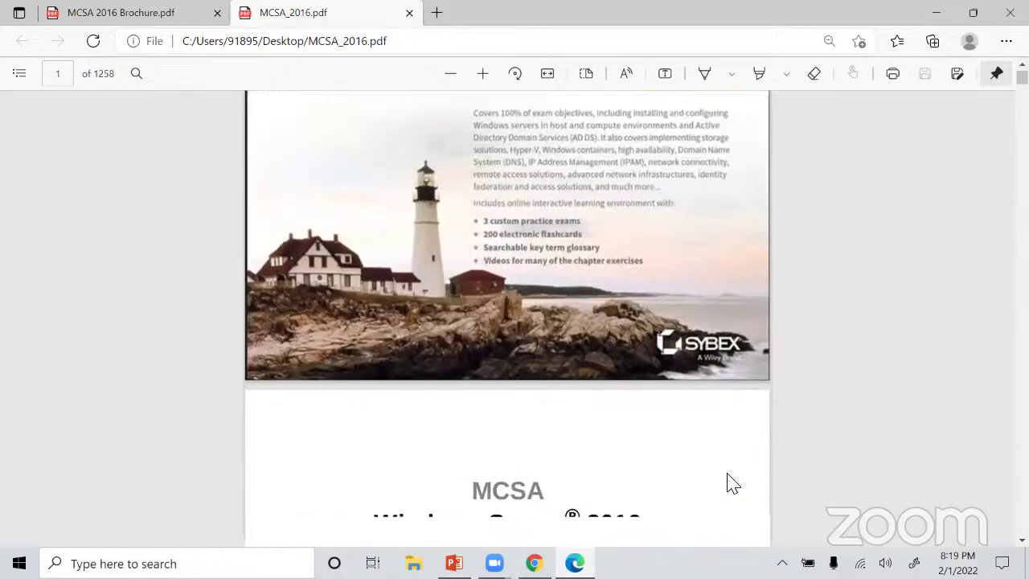
scroll(731, 482, "down", 8)
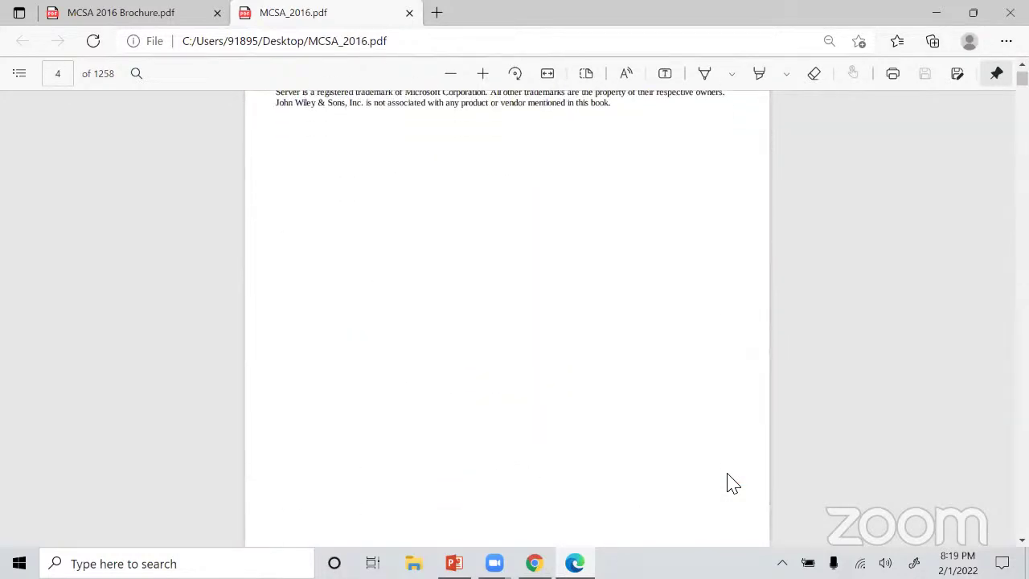
scroll(731, 482, "down", 12)
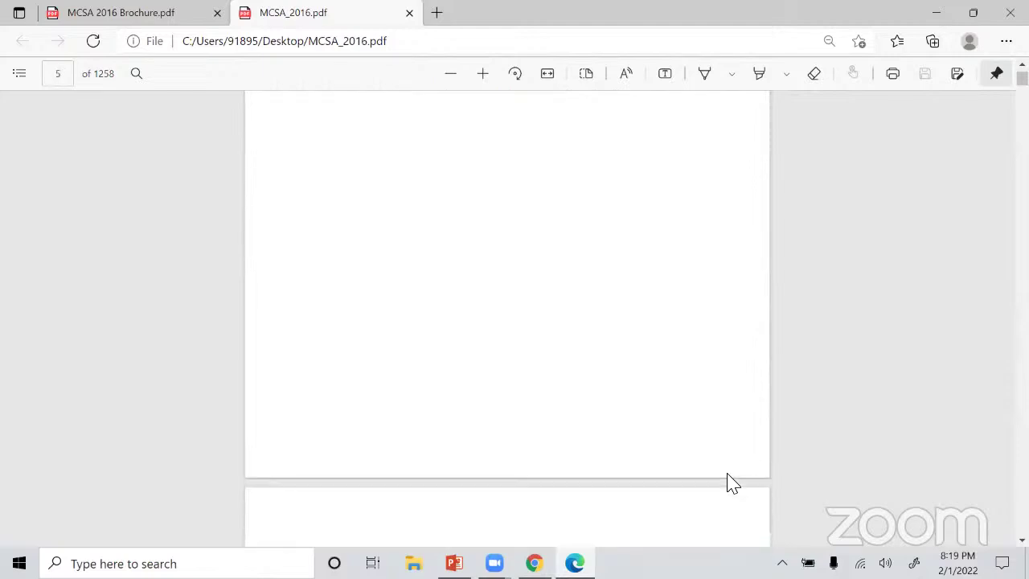
scroll(731, 482, "down", 12)
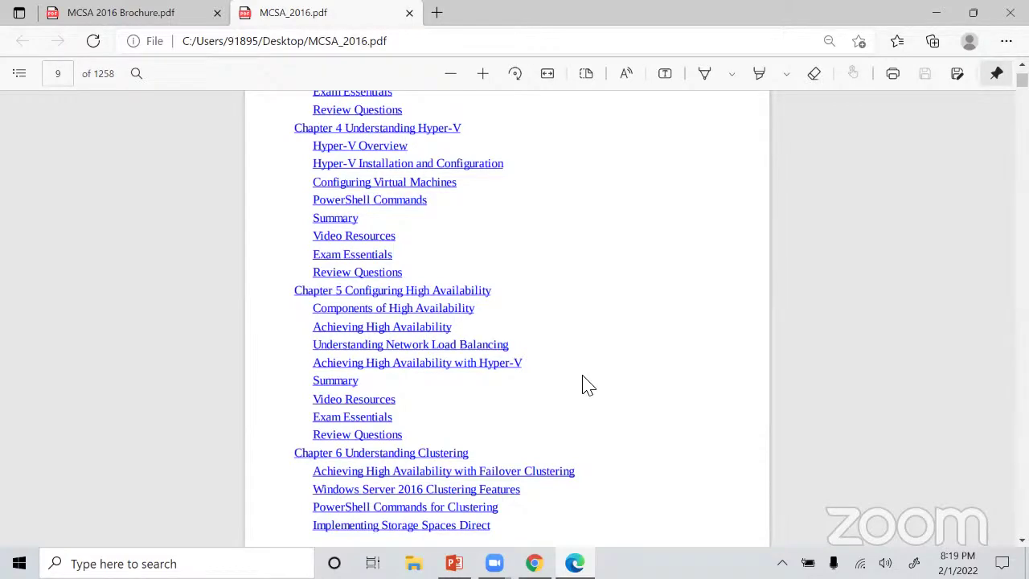
scroll(586, 385, "down", 12)
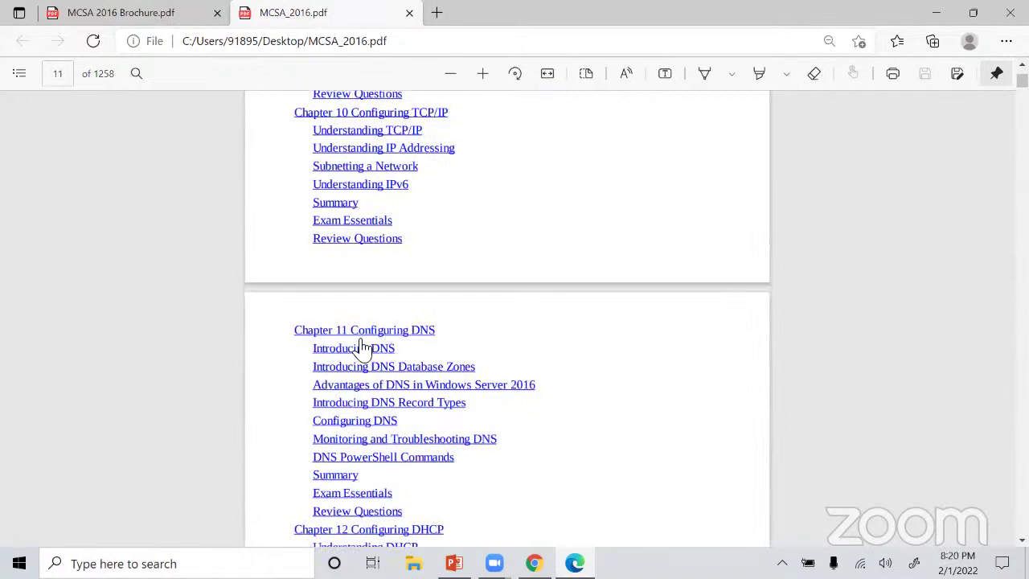
scroll(428, 352, "down", 3)
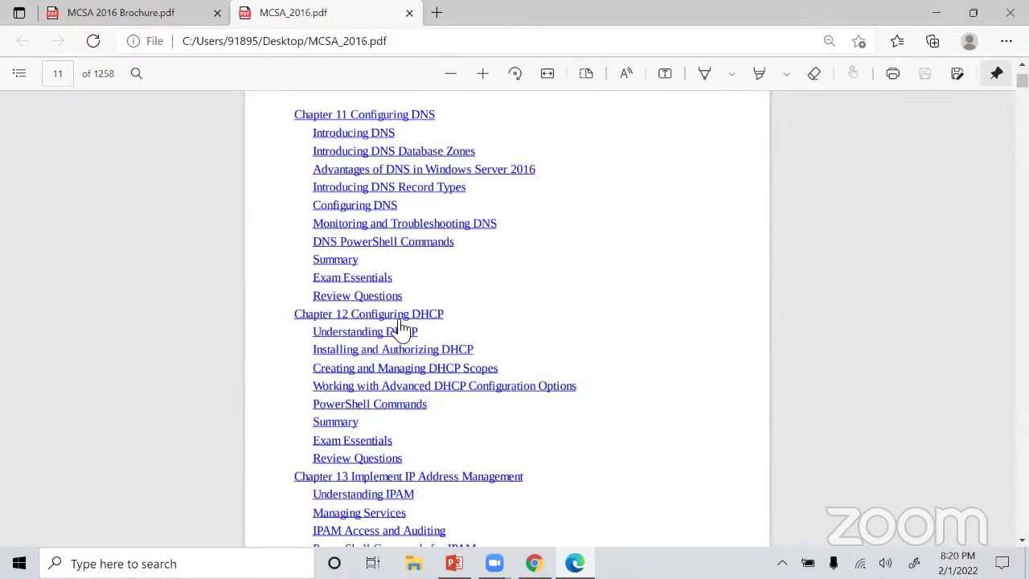
scroll(441, 495, "down", 5)
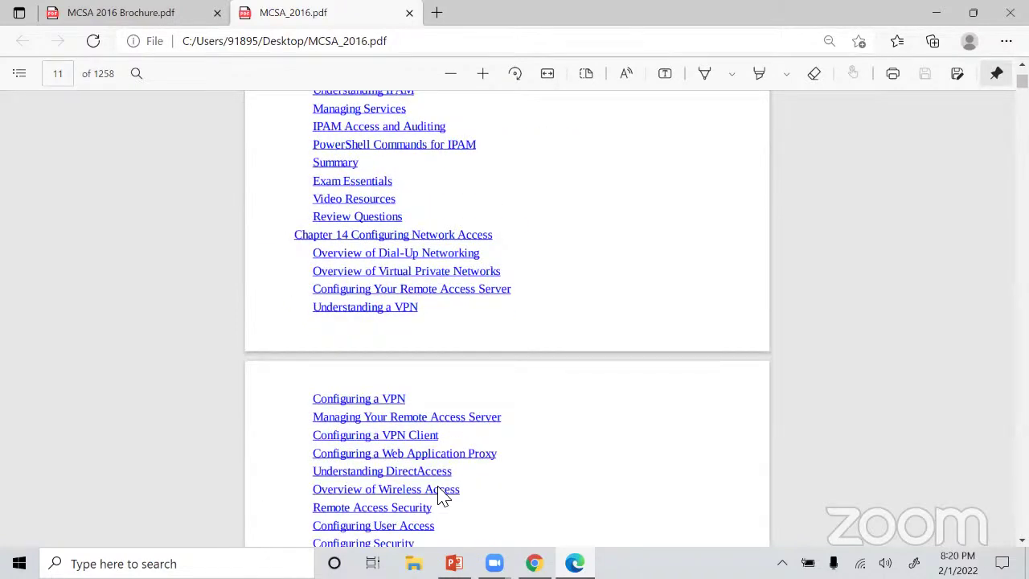
scroll(441, 495, "down", 10)
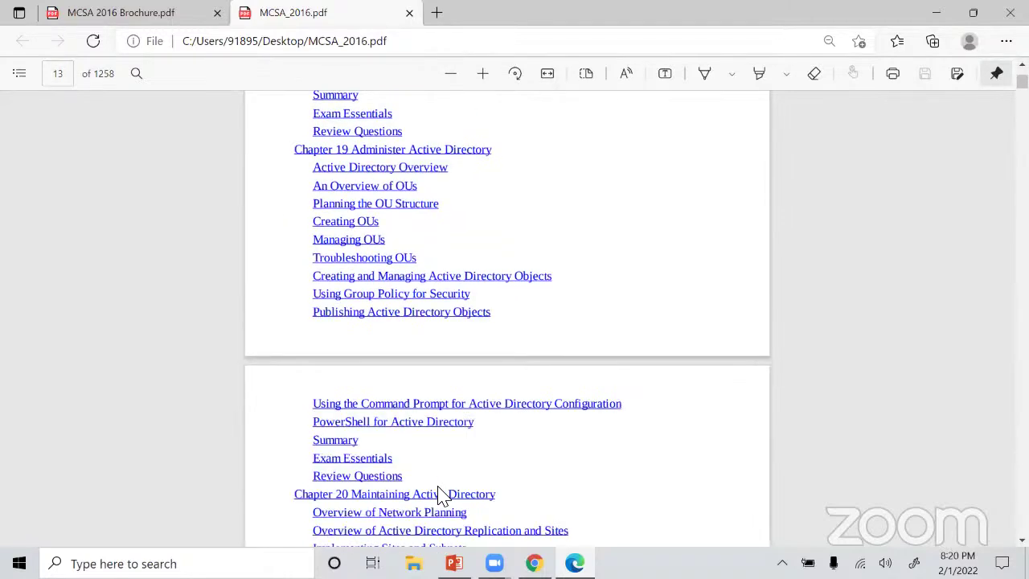
scroll(440, 495, "down", 1)
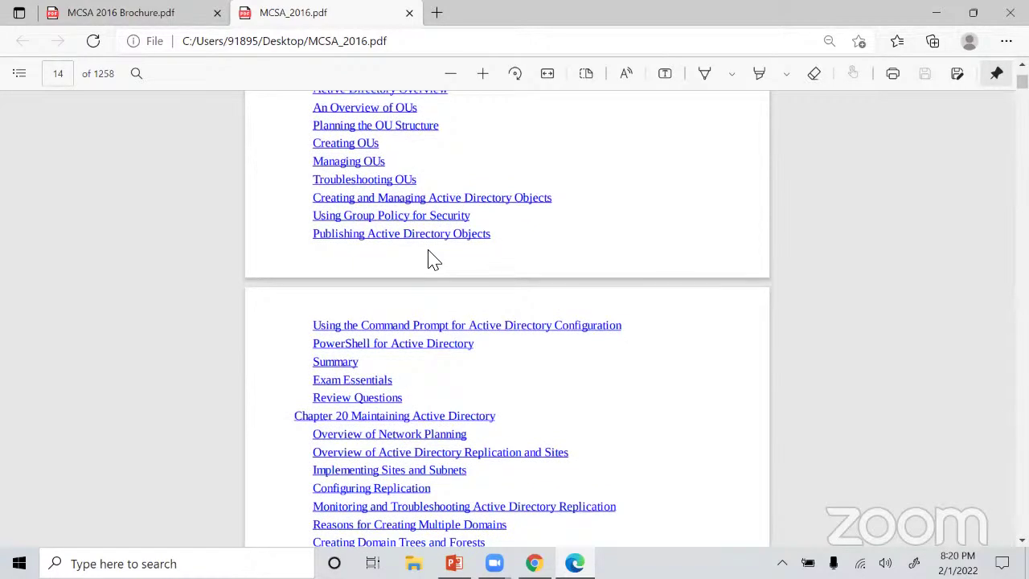
left_click(121, 13)
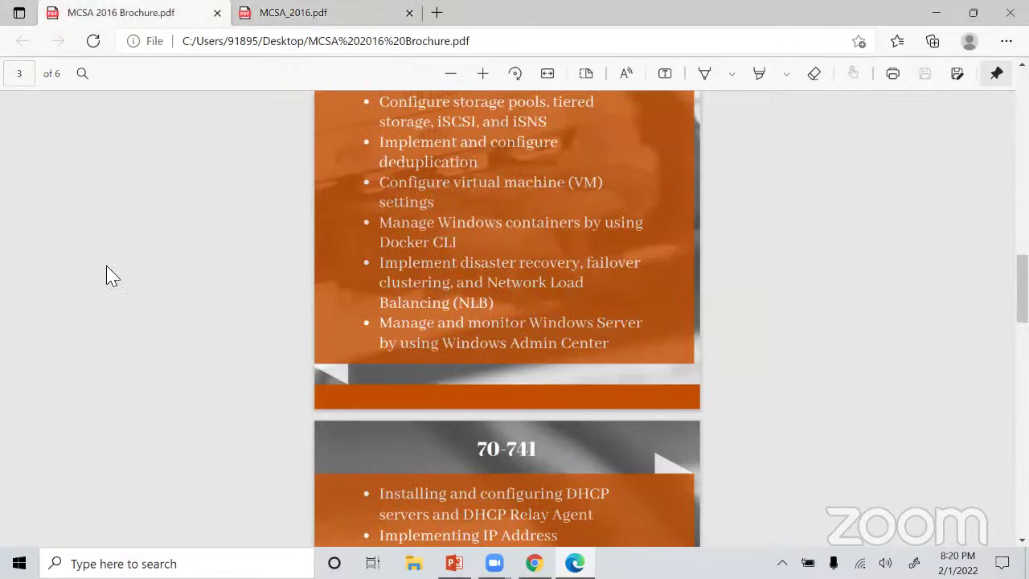
Search for 'paint' from the desktop and launch Paint with a blank 1772 × 754px canvas.
key("super+d")
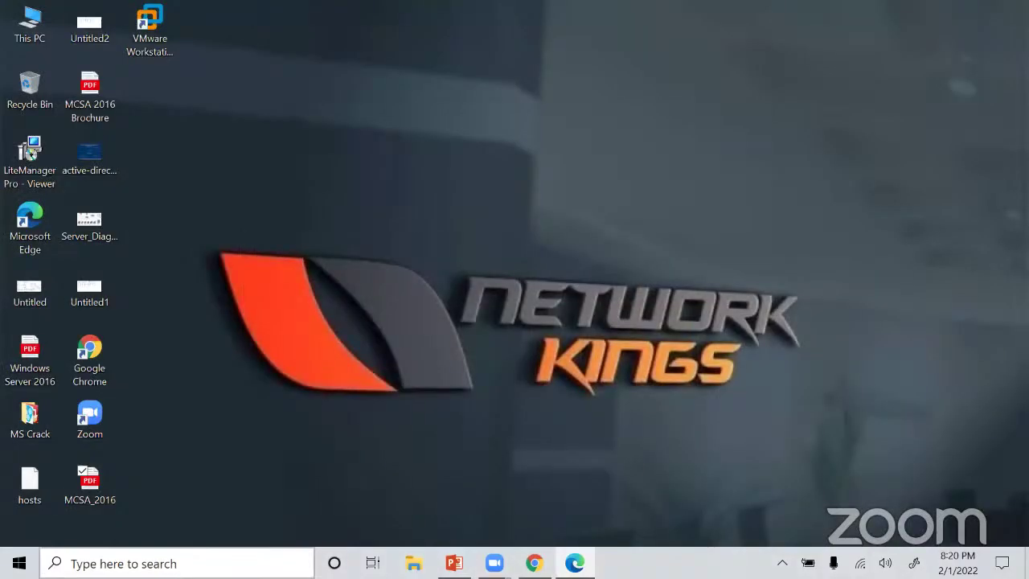
left_click(156, 562)
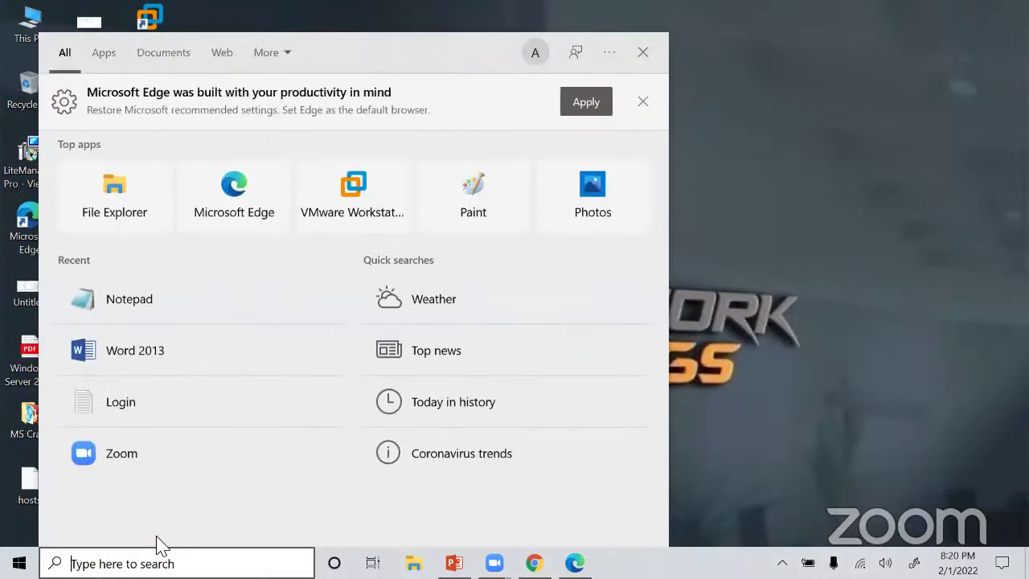
type("po")
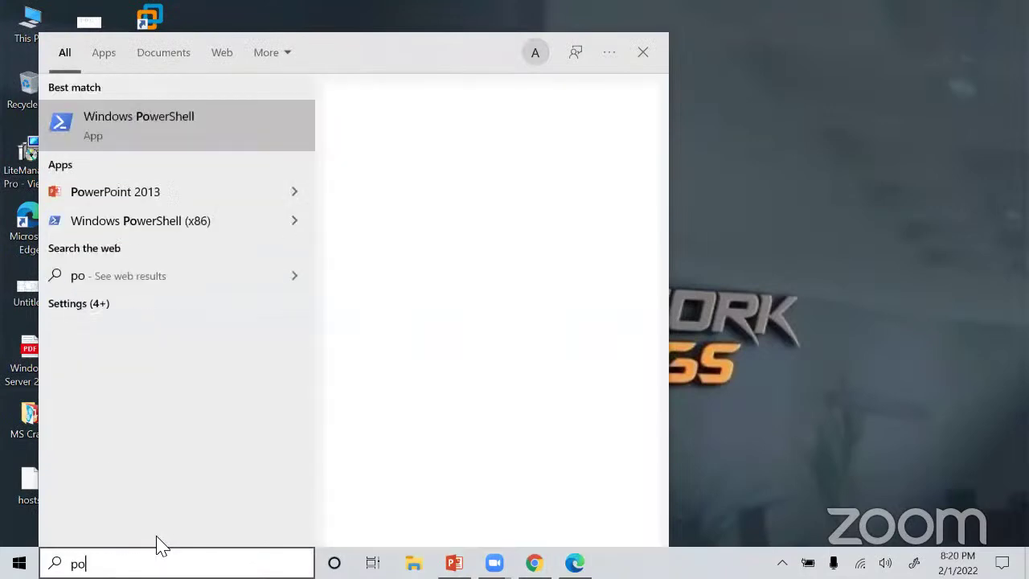
key("BackSpace")
key("BackSpace")
type("paint")
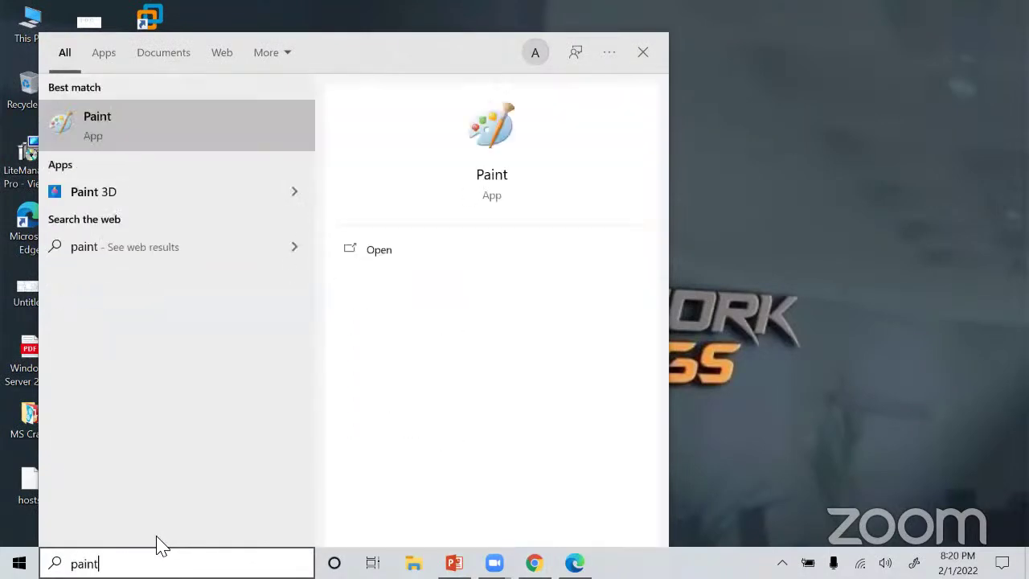
left_click(122, 127)
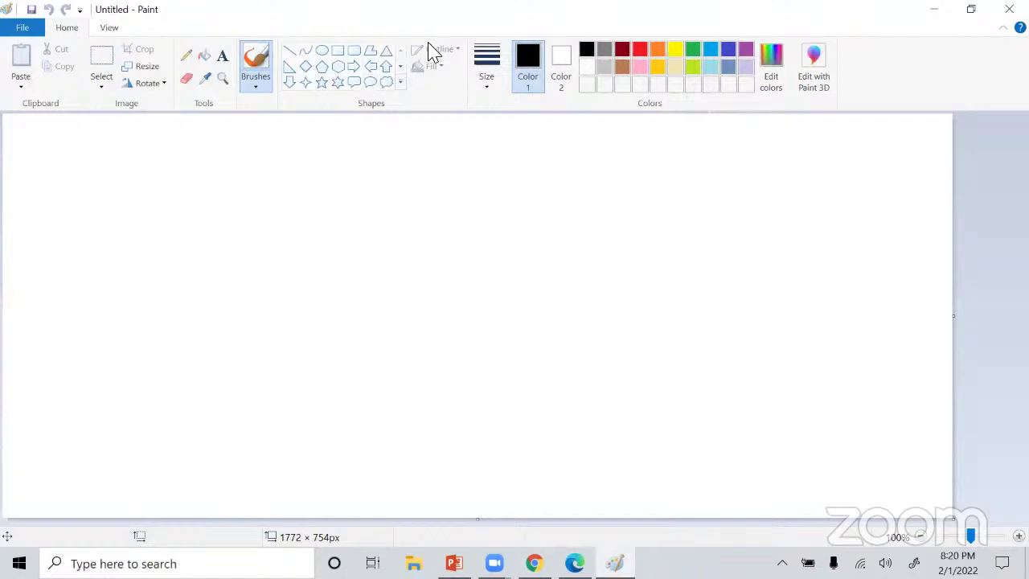
Add the text 'Virtualization' near the top of the canvas with the Text tool.
left_click(222, 56)
left_click(499, 152)
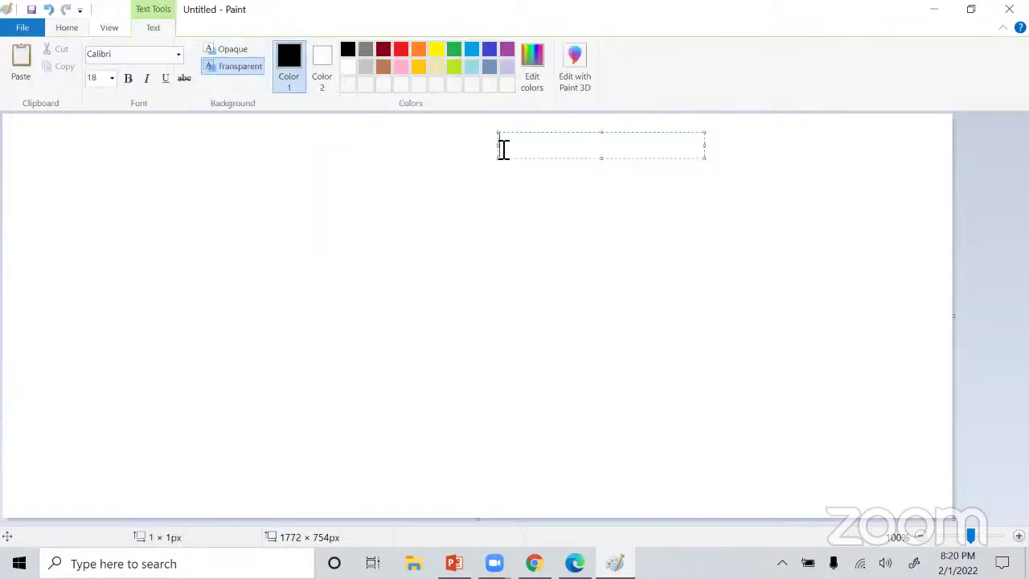
type("Virtualization")
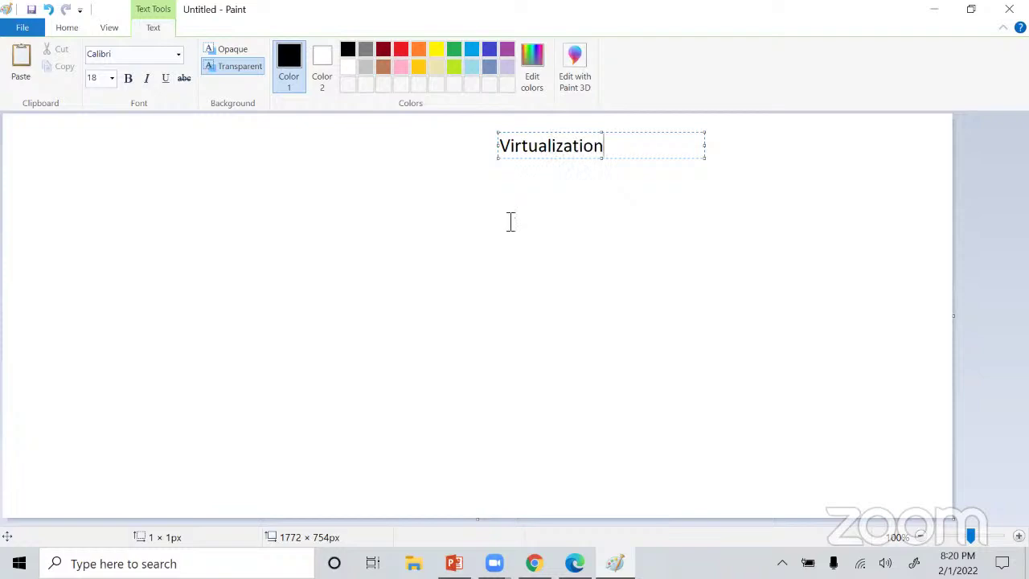
left_click(451, 254)
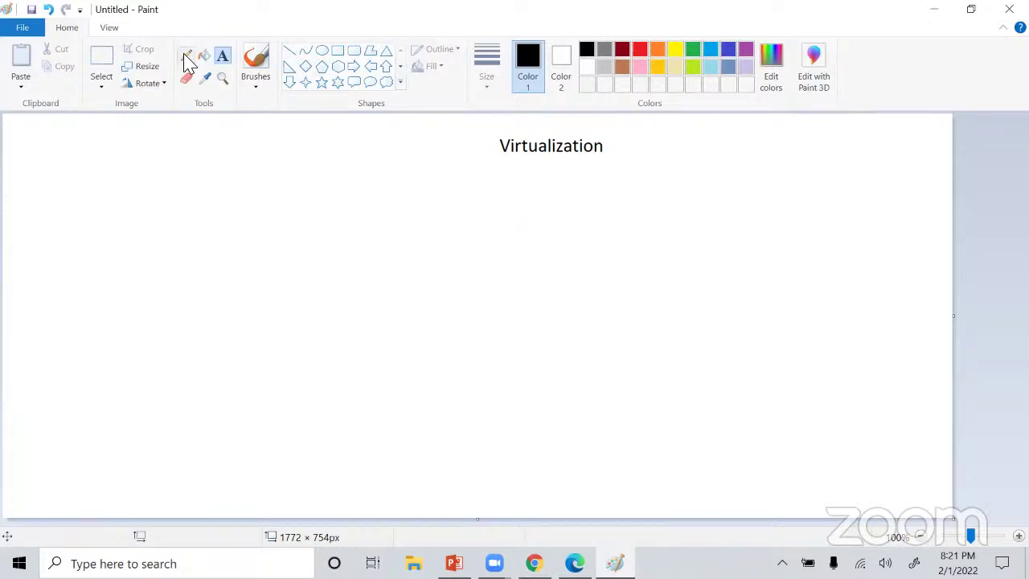
Type 'VM Ware', 'Virtual Box' and 'Hyper' on separate lines below the heading.
left_click(559, 186)
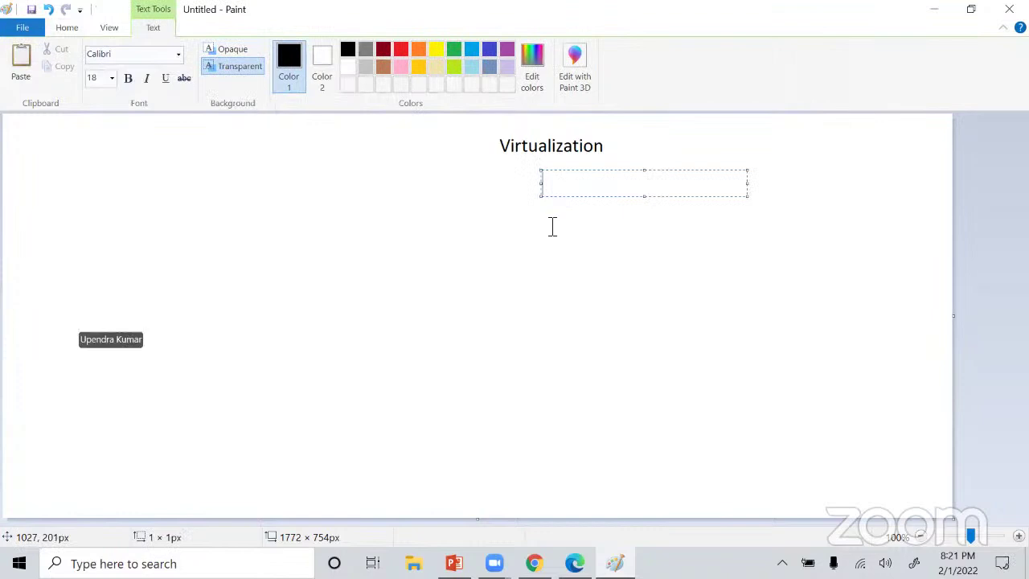
type("VM Ware")
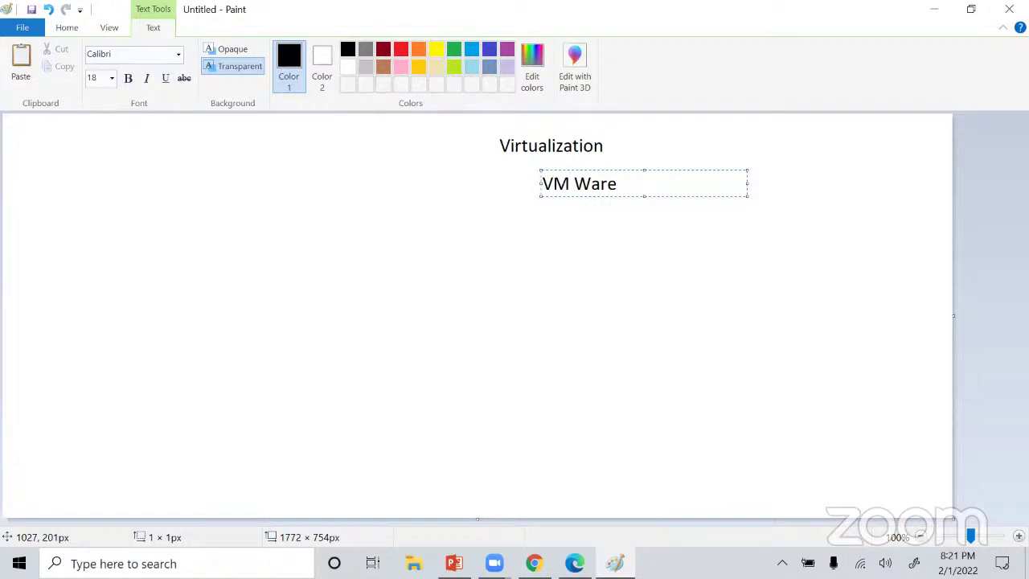
key("Return")
type("Virtula")
key("BackSpace")
key("BackSpace")
key("BackSpace")
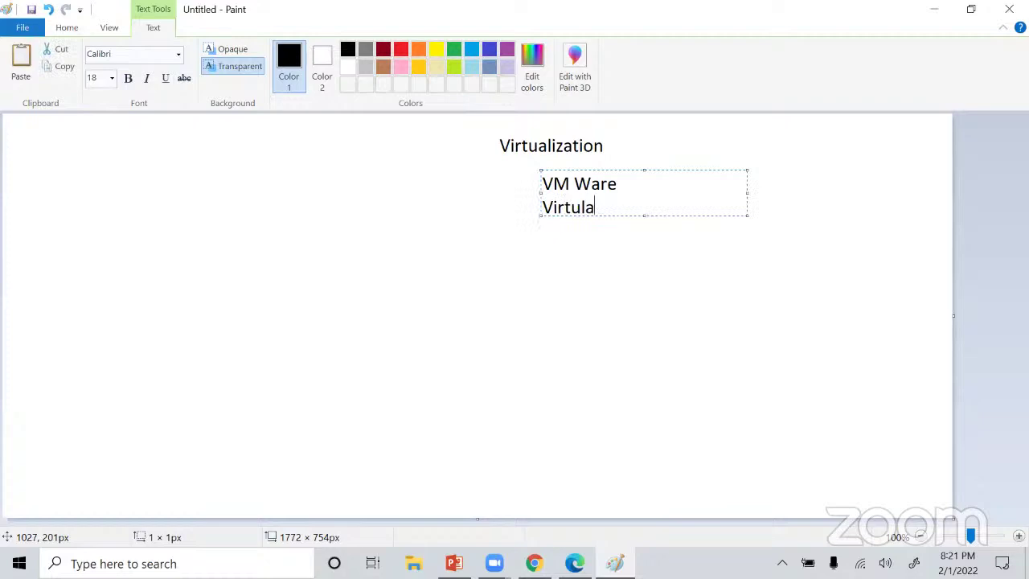
type("al Box")
key("Return")
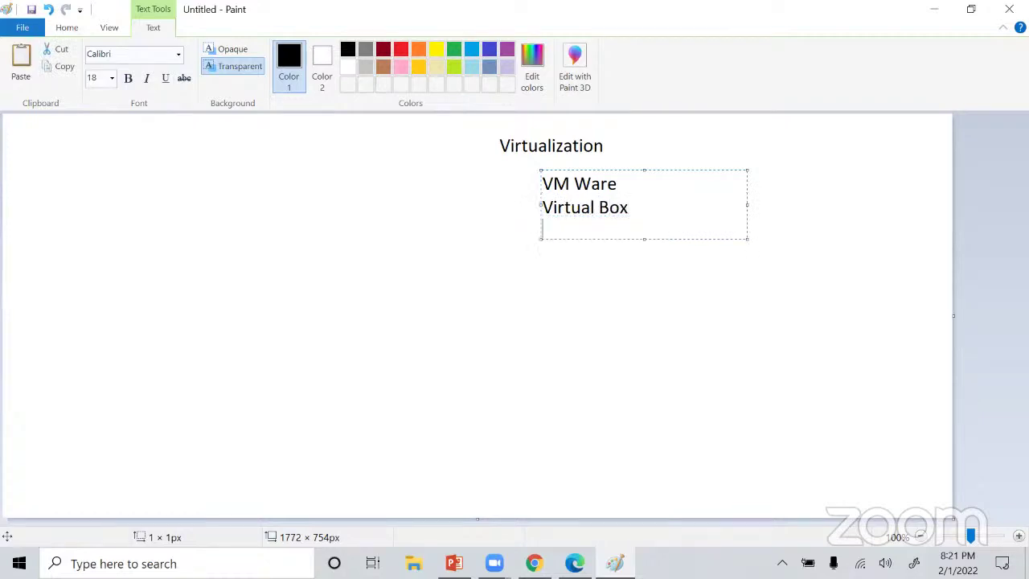
type("Hyper")
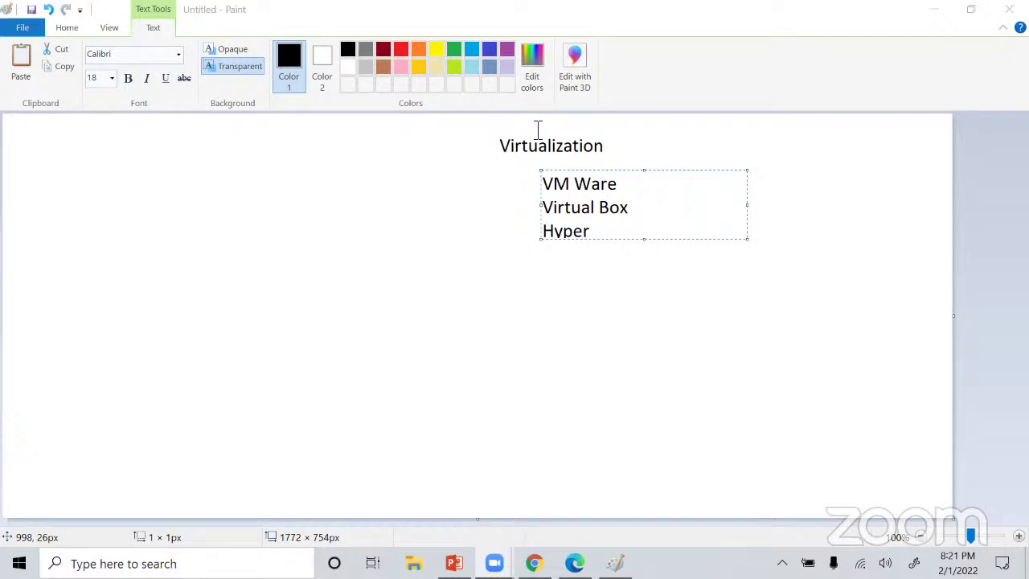
Complete the third line as 'Hyper V', enlarge the text box, and search Windows for 'add'.
left_click(616, 236)
type("V")
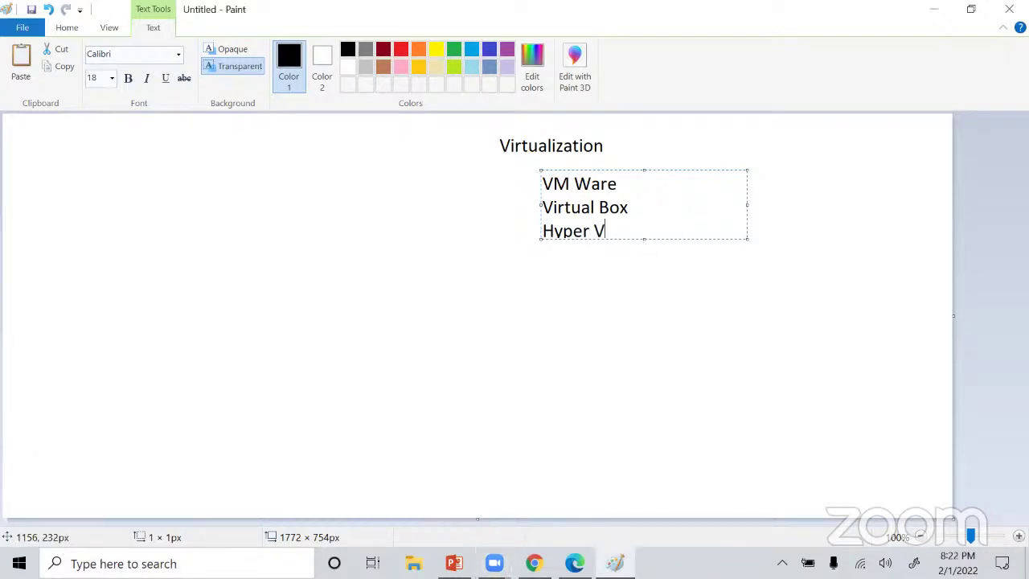
left_click_drag(744, 234, 759, 273)
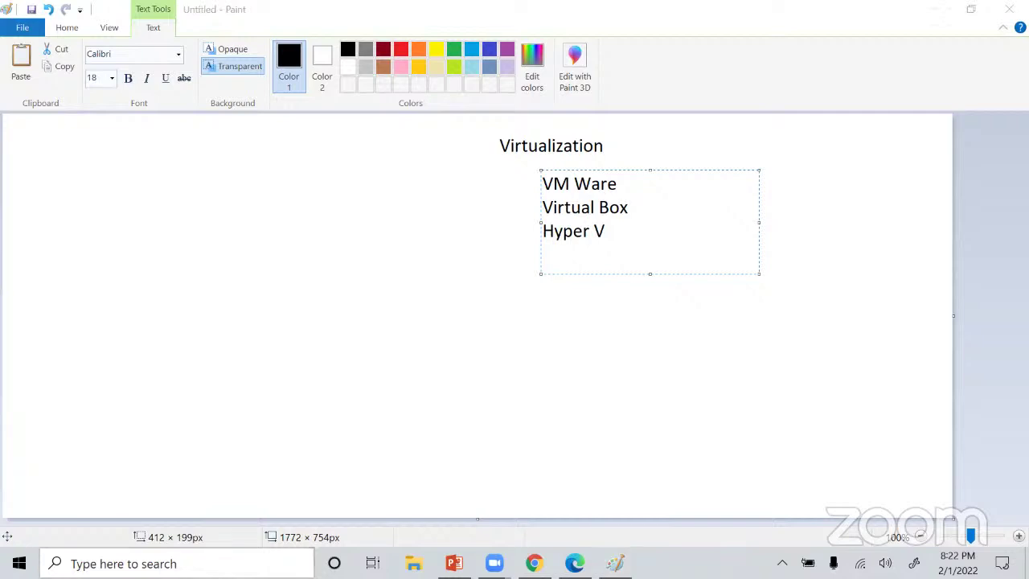
type("add")
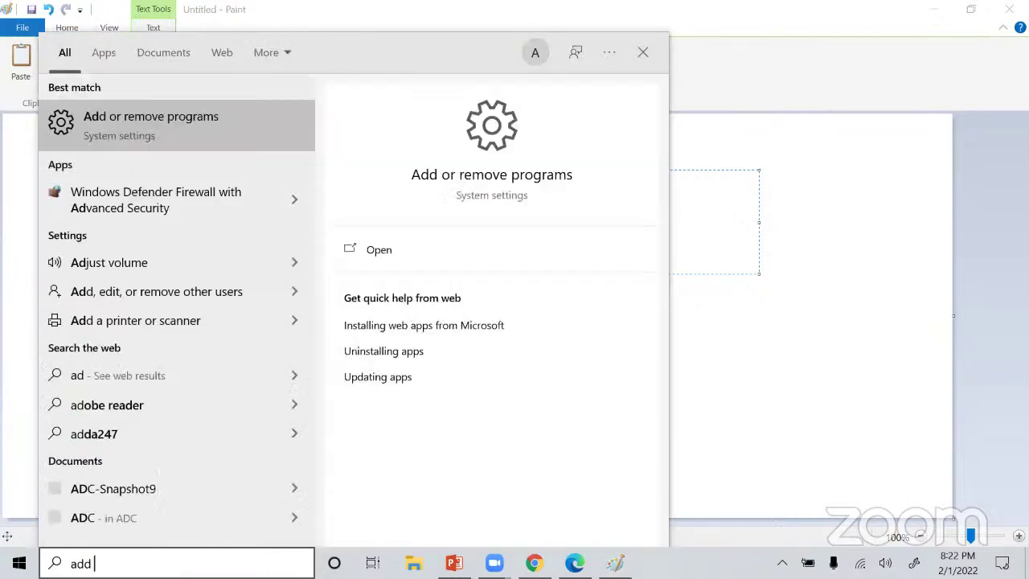
Open Add or remove programs and scroll through the installed apps list.
left_click(145, 135)
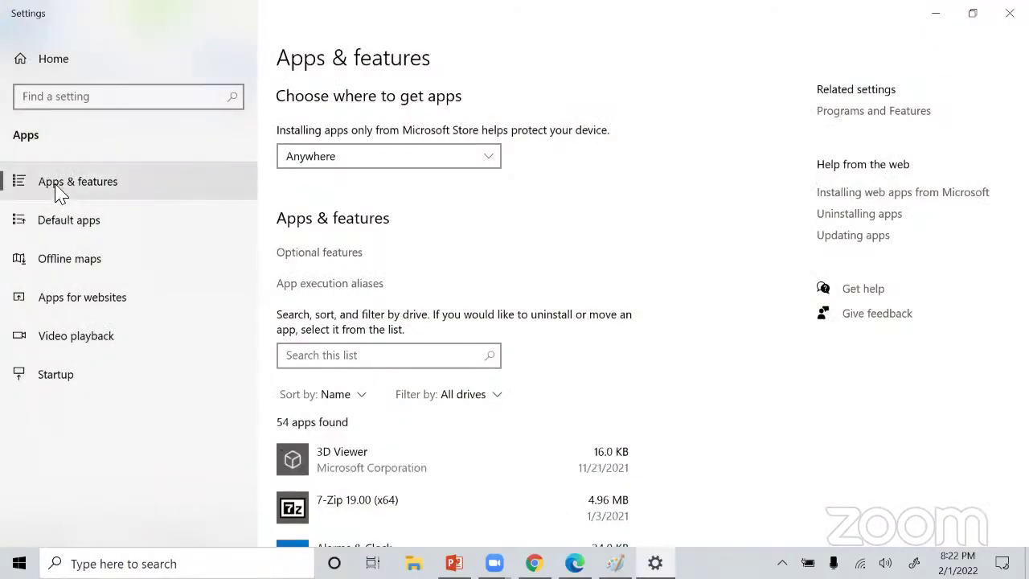
scroll(379, 317, "down", 5)
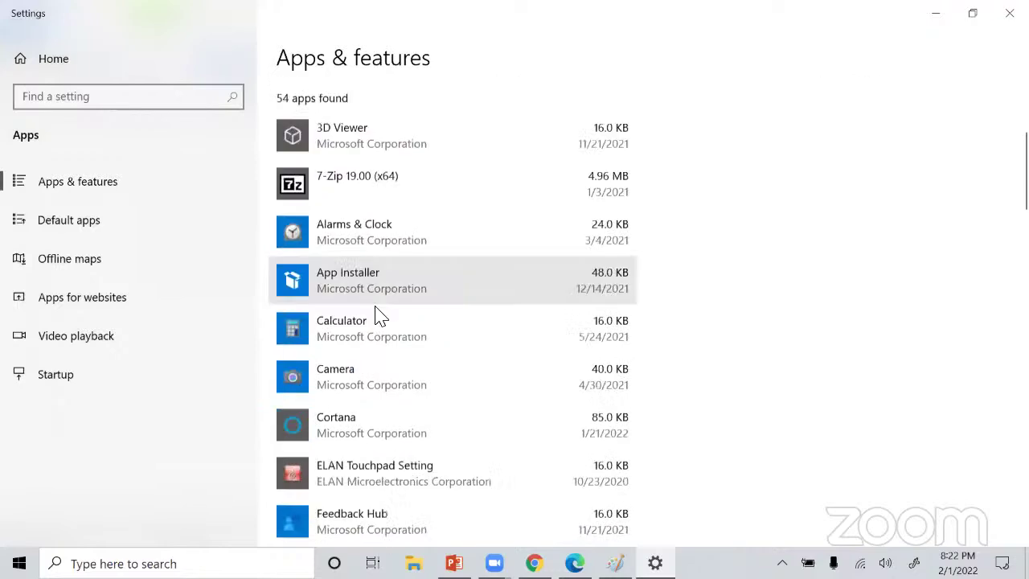
scroll(378, 317, "down", 9)
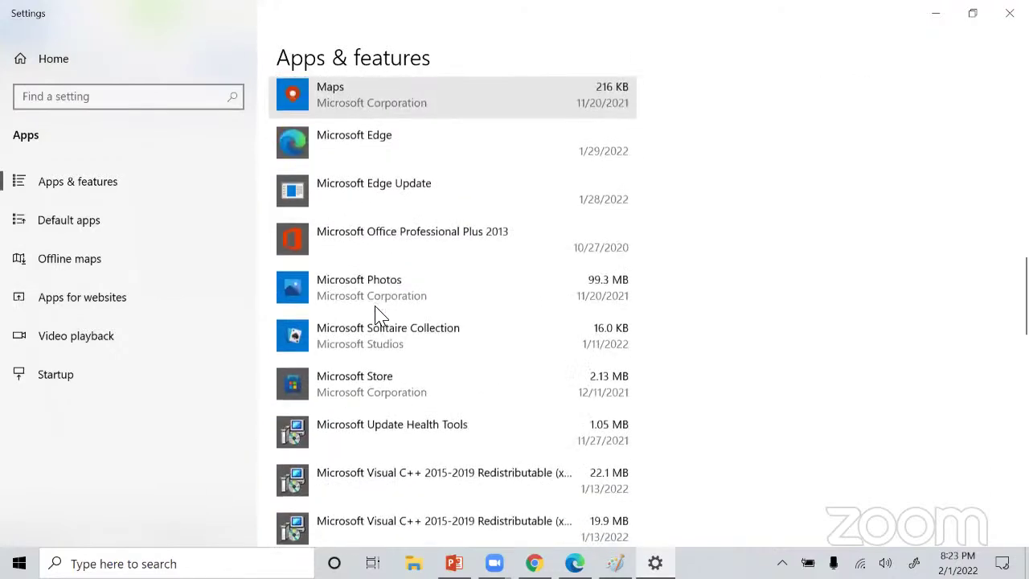
scroll(314, 316, "up", 5)
Open Control Panel from search, maximize it, then move to the Desktop folder in File Explorer.
left_click(121, 563)
type("c")
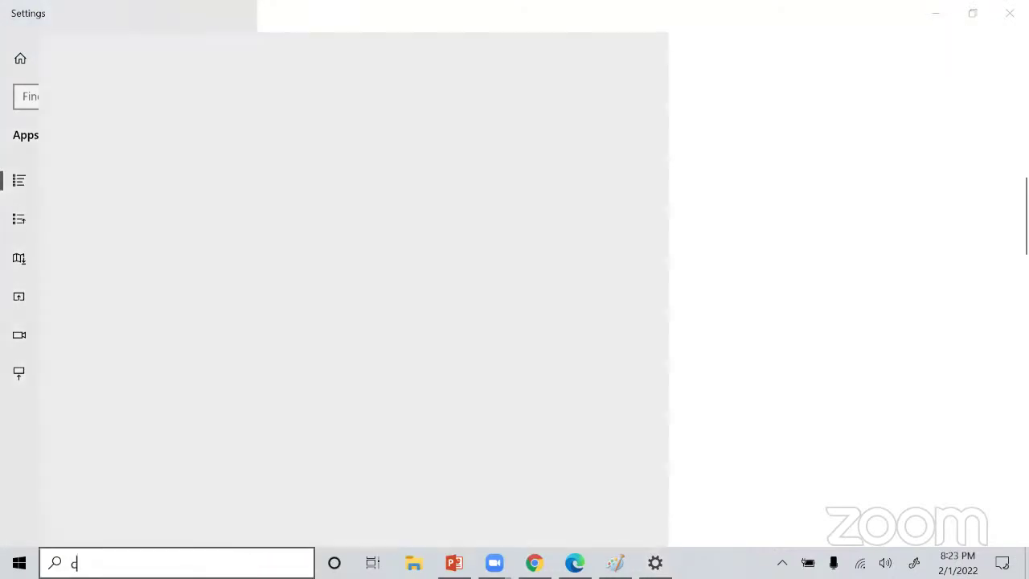
type("ontrol")
key("Return")
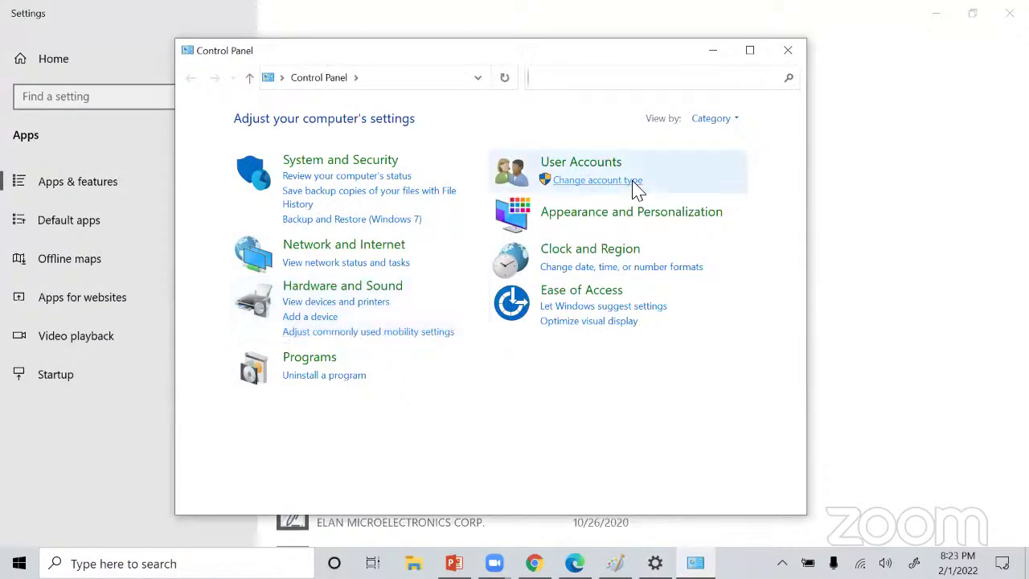
left_click(749, 50)
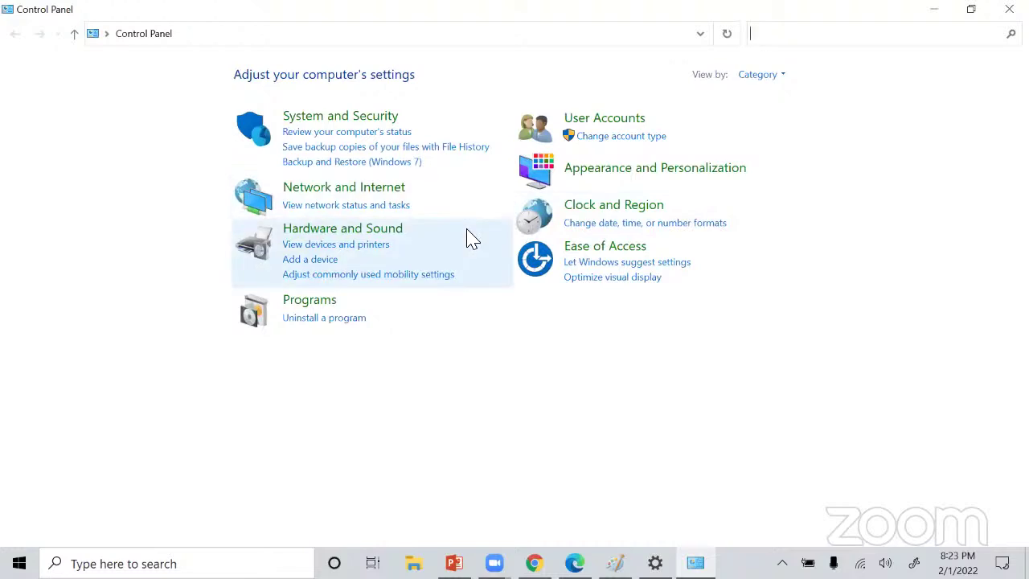
left_click(417, 275)
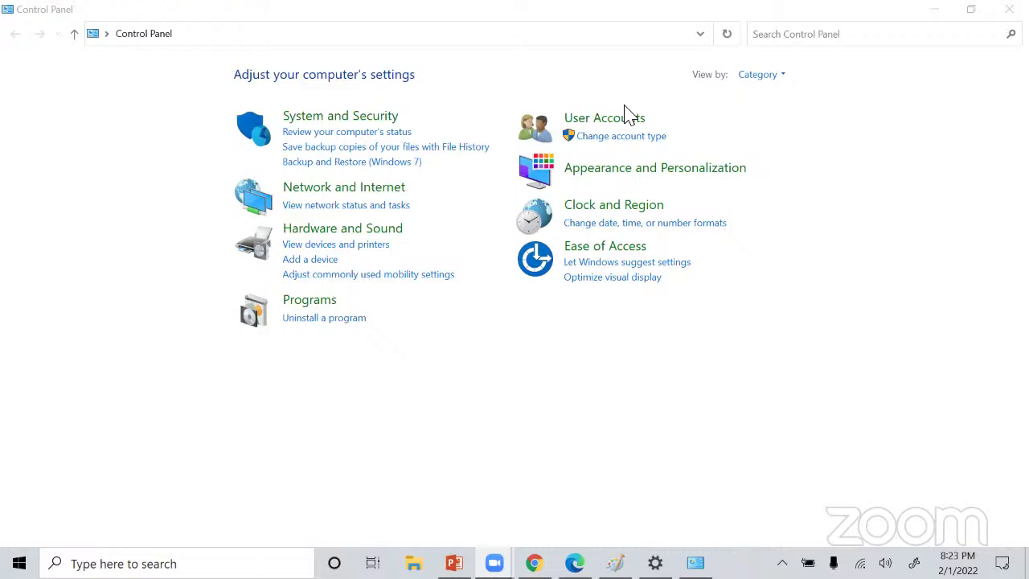
left_click(75, 36)
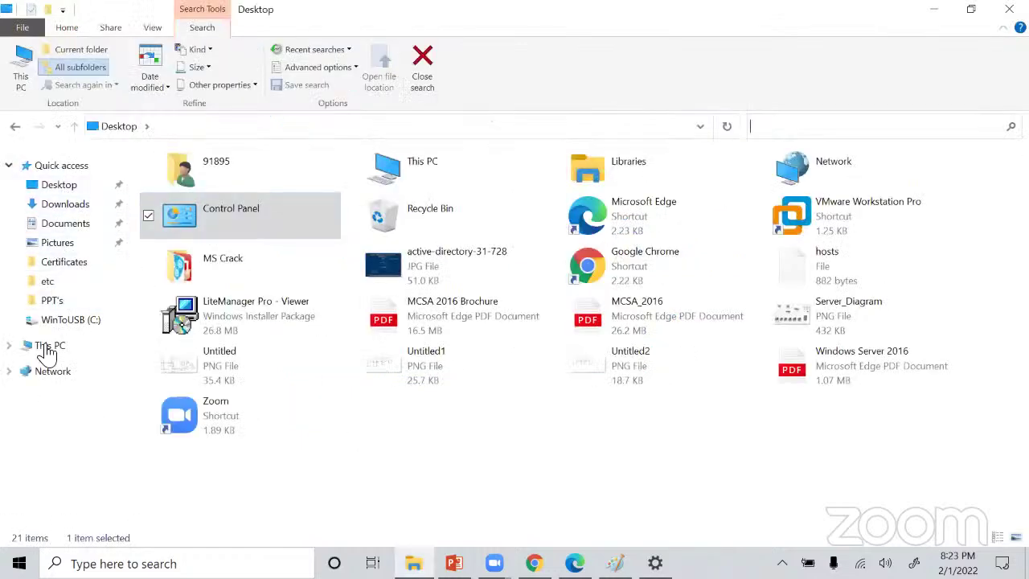
Show This PC in File Explorer and try Windows searches for 'cont' and 'add', then close search.
left_click(49, 348)
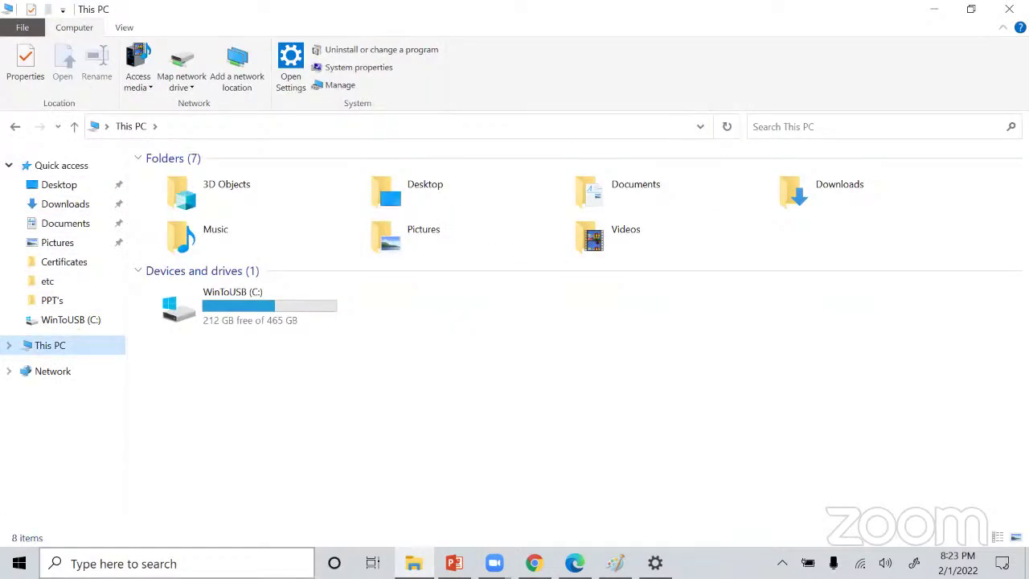
left_click(161, 563)
type("con")
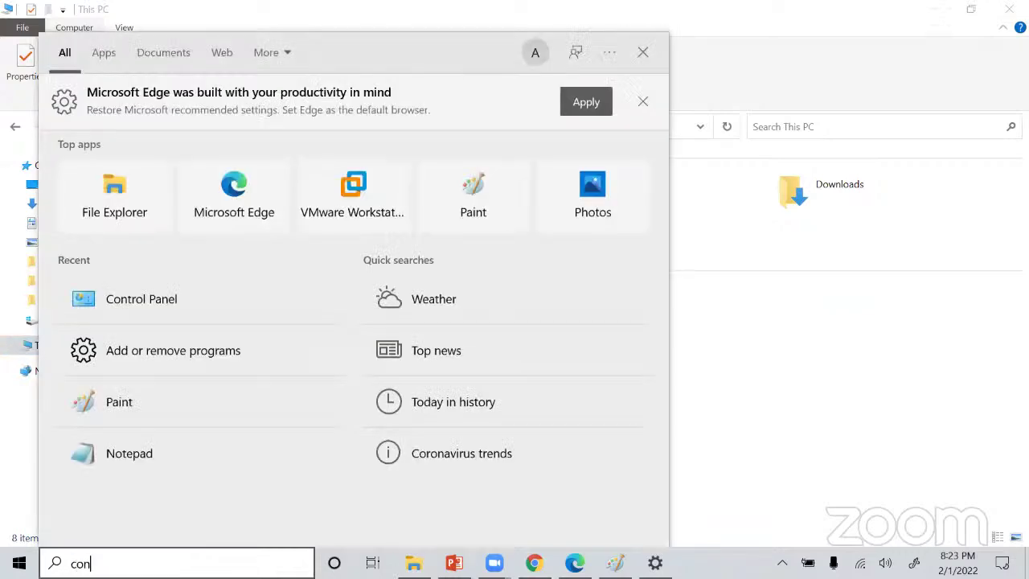
type("t")
key("BackSpace")
key("BackSpace")
key("BackSpace")
key("BackSpace")
type("add")
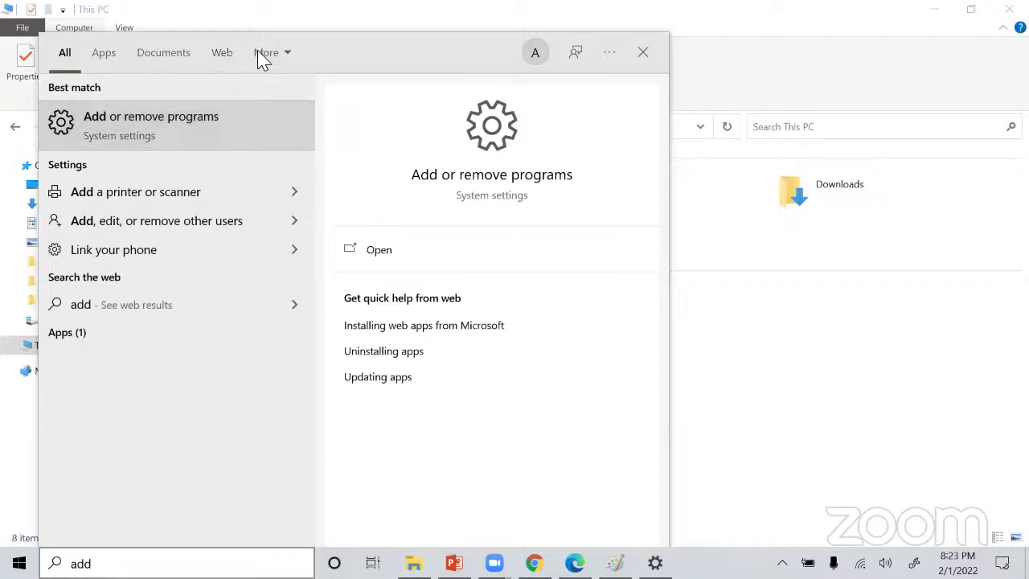
left_click(679, 99)
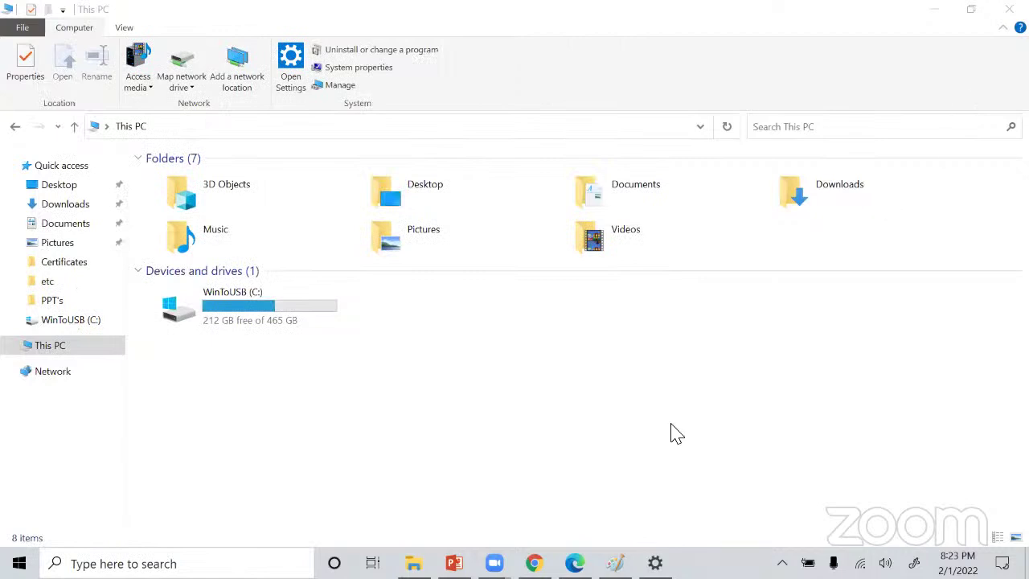
Search 'hyper' and launch Hyper-V Manager, listing the Server 2016 and Windows10 VMs.
left_click(201, 563)
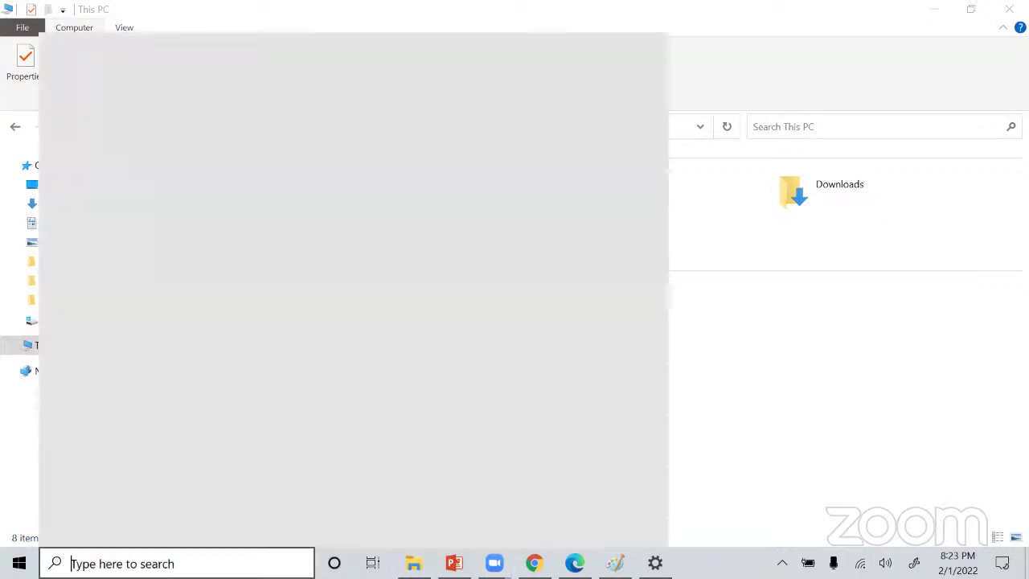
type("hyper")
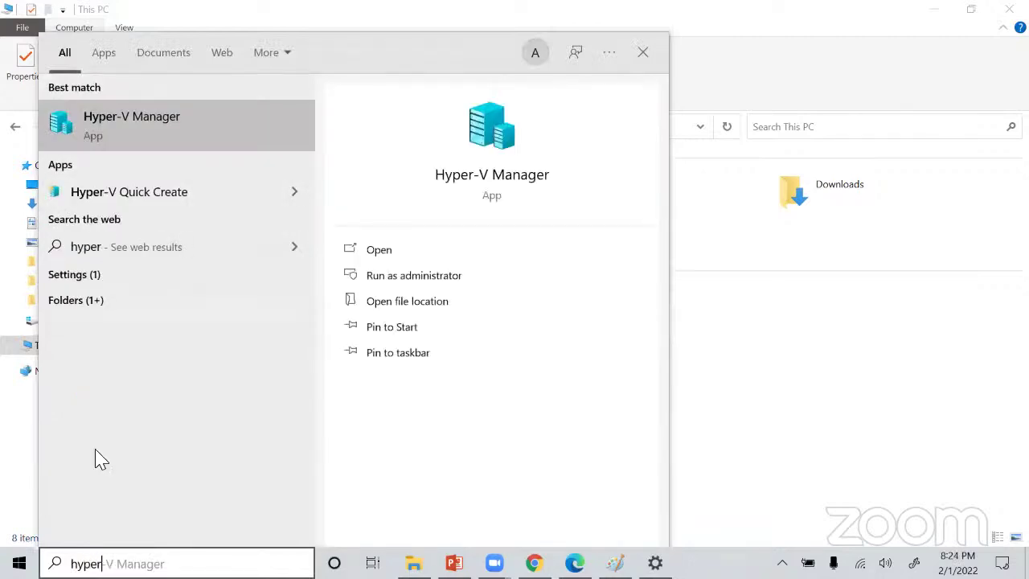
left_click(156, 126)
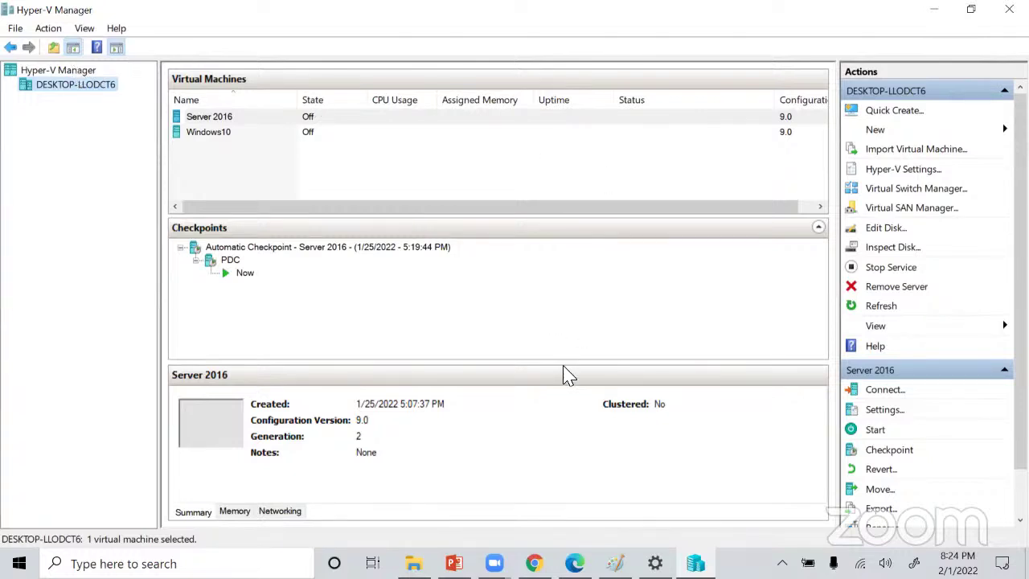
Open Windows search from Hyper-V Manager.
key("super+s")
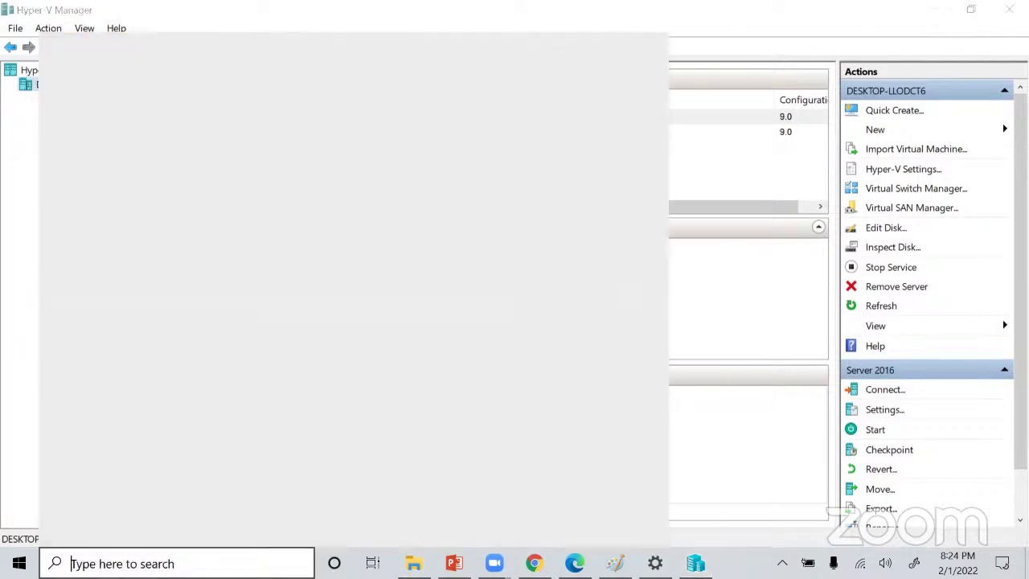
Launch VMware Workstation Pro by searching 'vmware', then bring Chrome to the front.
type("vmware")
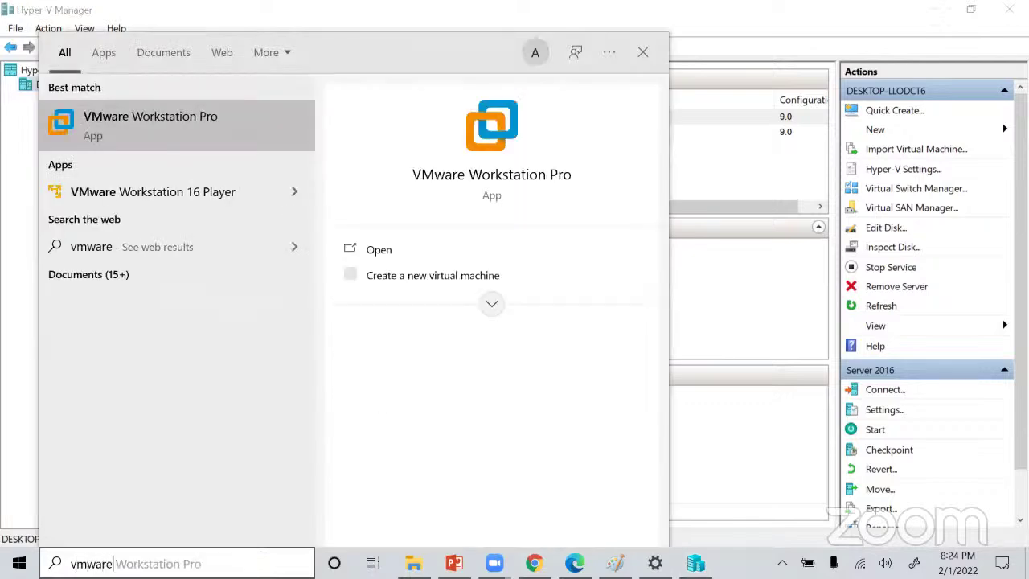
key("Return")
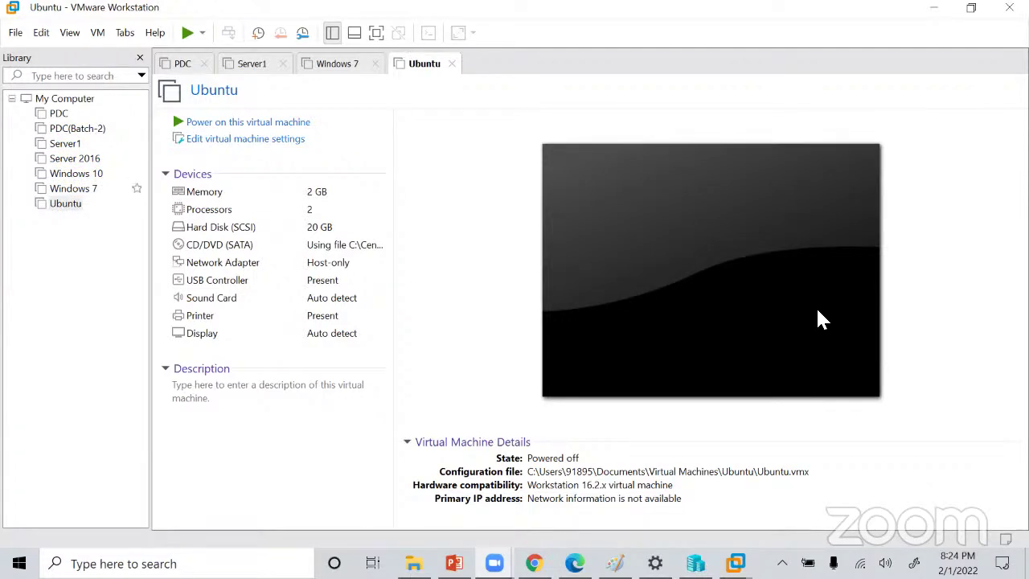
left_click(534, 562)
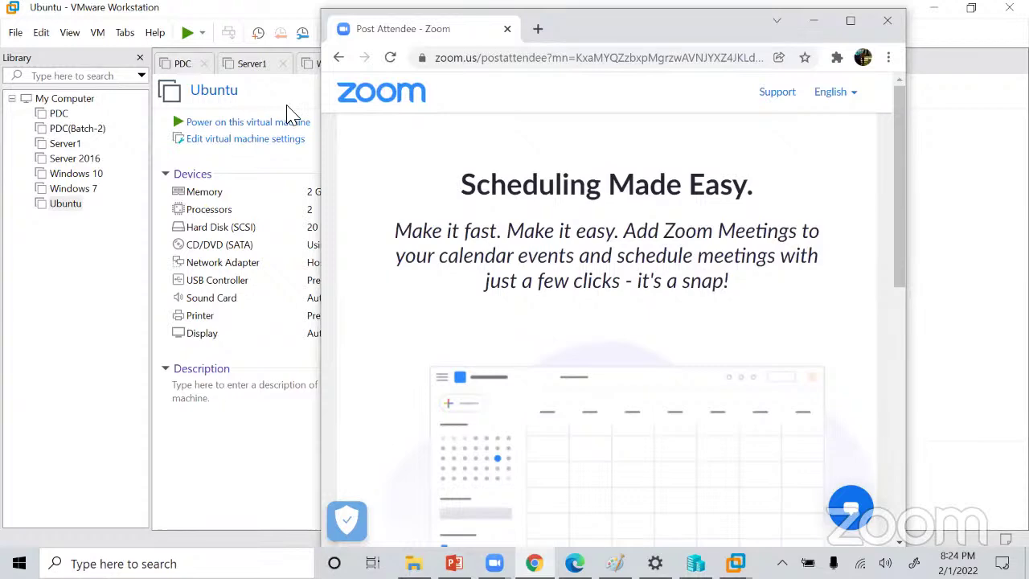
Maximize Chrome and open the EVE | Login bookmark in a new tab.
key("super+Up")
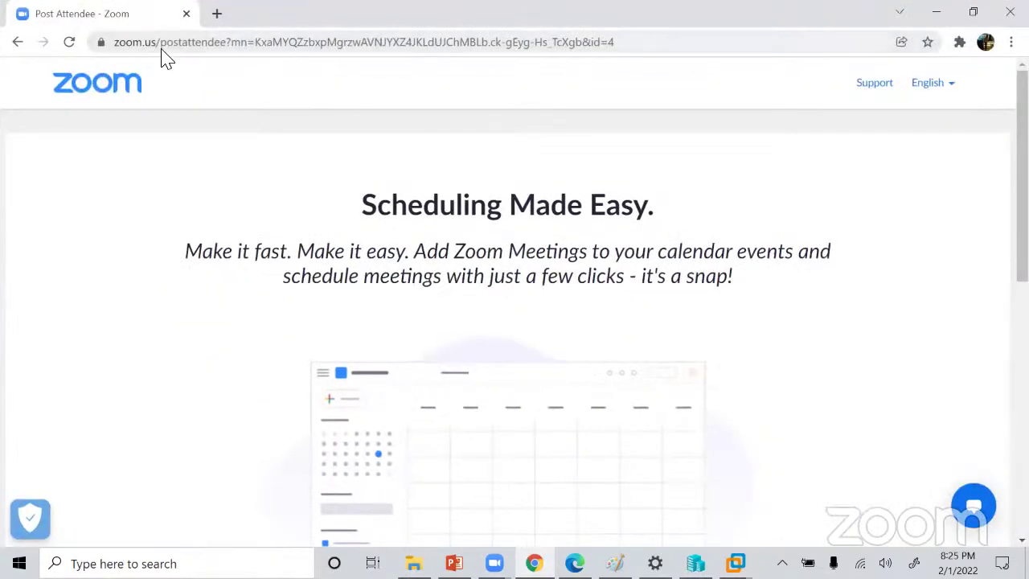
left_click(221, 13)
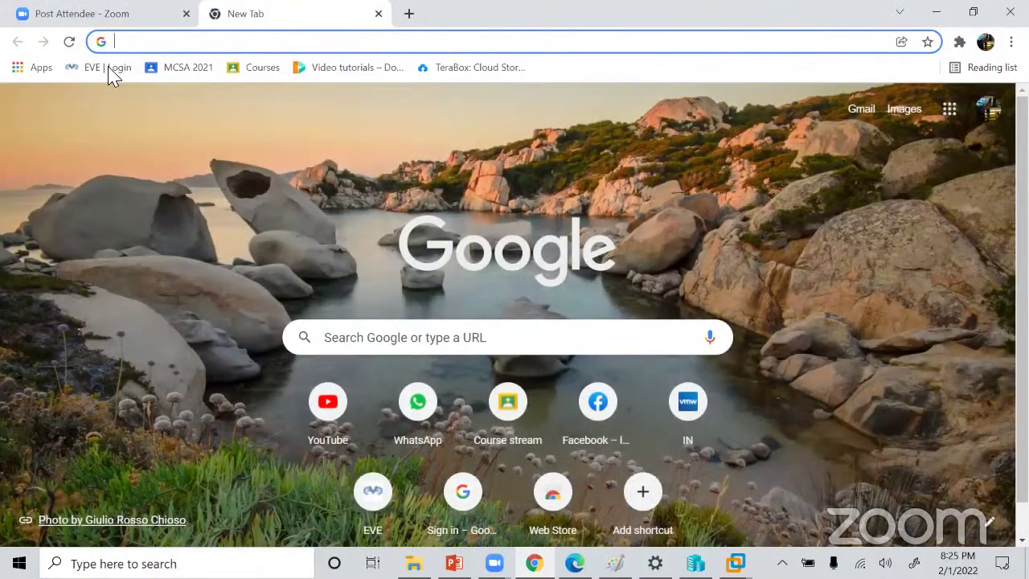
left_click(95, 69)
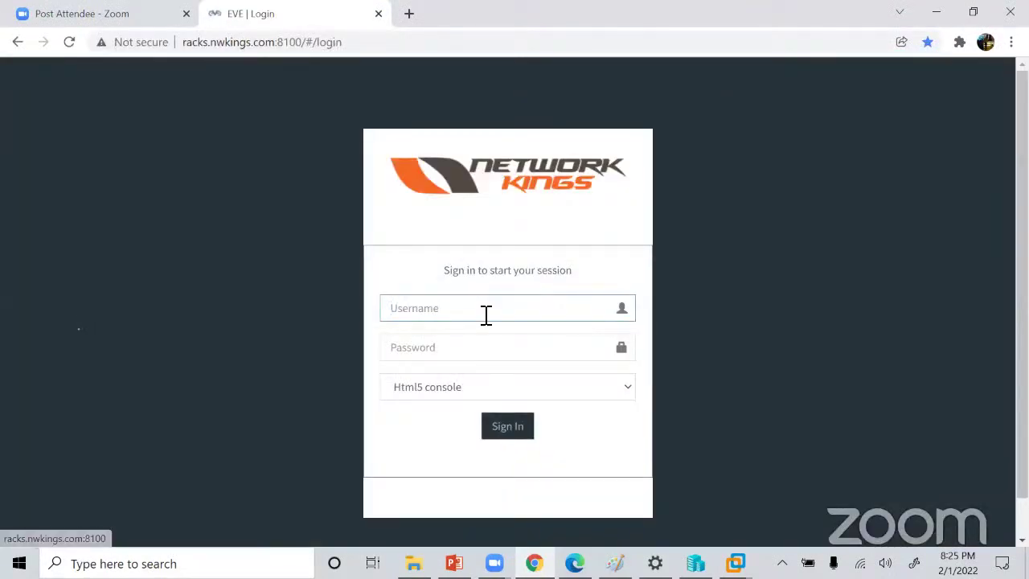
Sign in to EVE with the trainer username and password, declining to save the password.
type("sahil")
key("BackSpace")
key("BackSpace")
key("BackSpace")
key("BackSpace")
key("BackSpace")
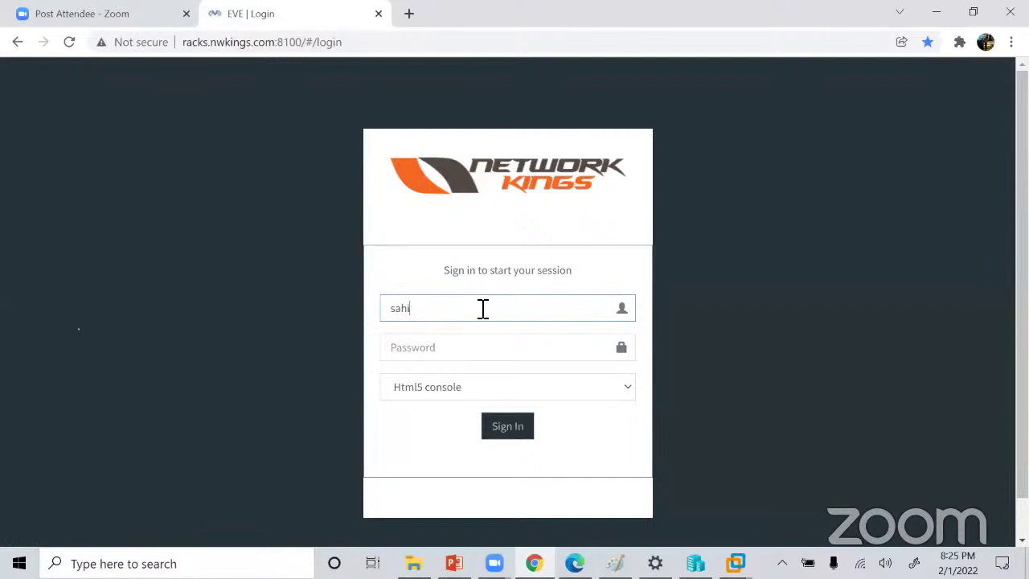
type("trainersahitya")
key("BackSpace")
left_click(425, 346)
type("•••••")
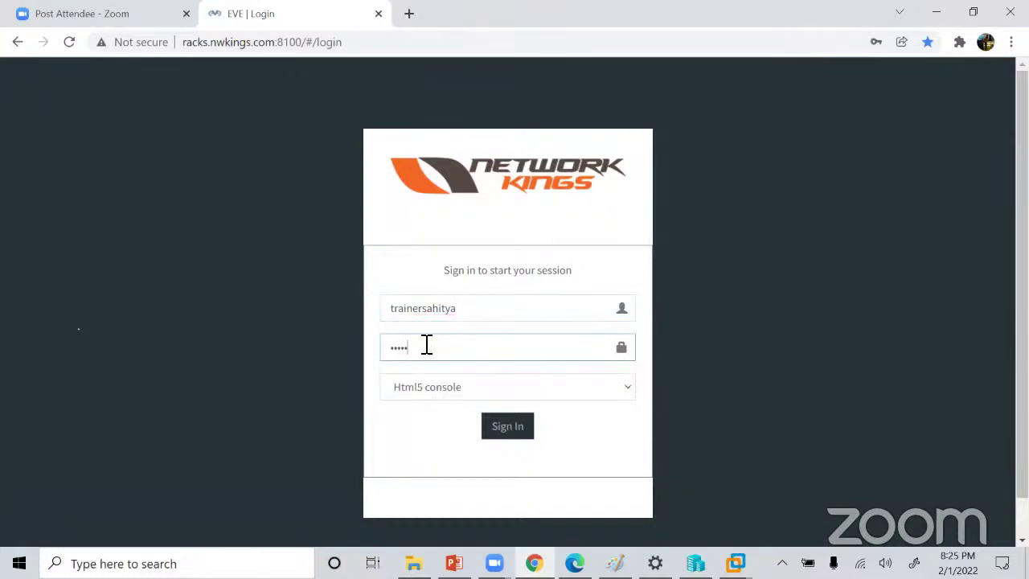
type("••••••••")
left_click(501, 435)
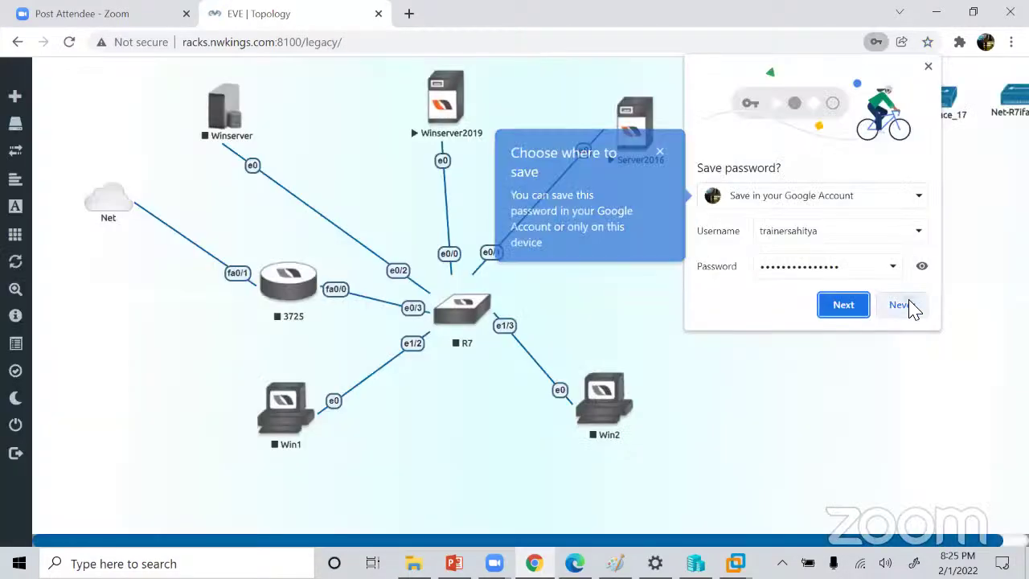
left_click(906, 303)
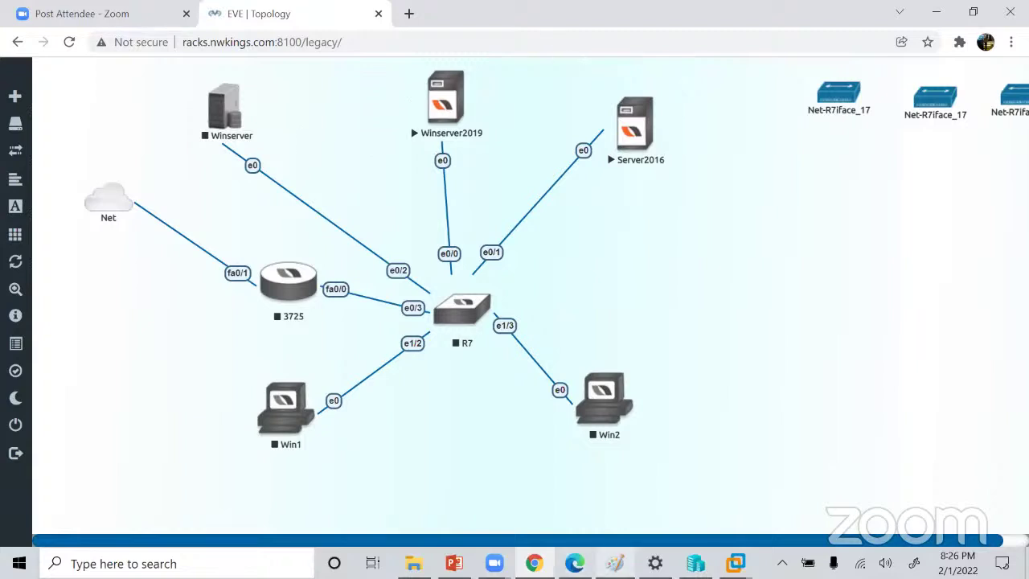
Return to the Paint sketch and commit the open text box.
left_click(615, 562)
left_click(139, 244)
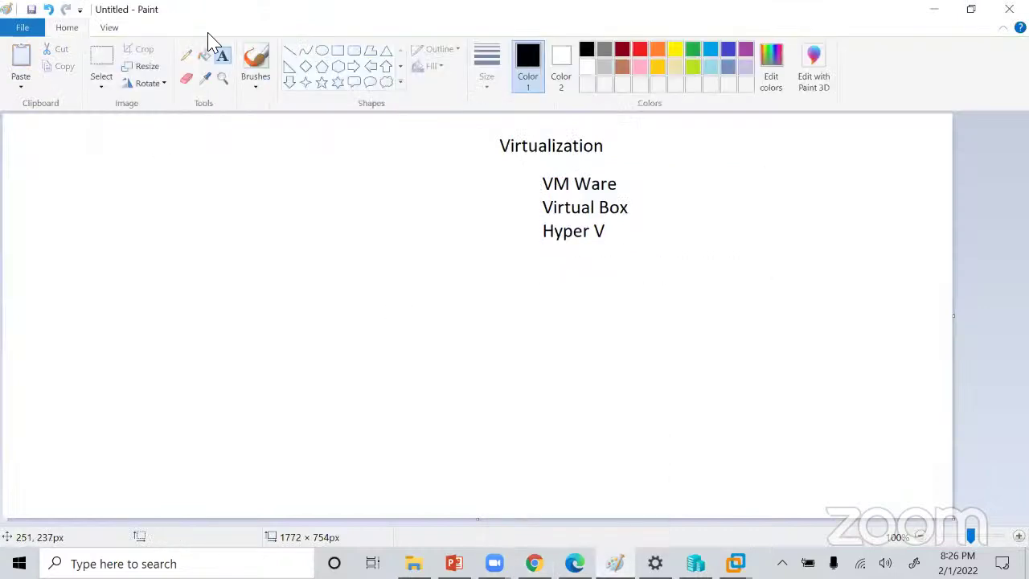
Draw a tall rectangle on the canvas's left side and label its top 'Win 10'.
left_click(66, 27)
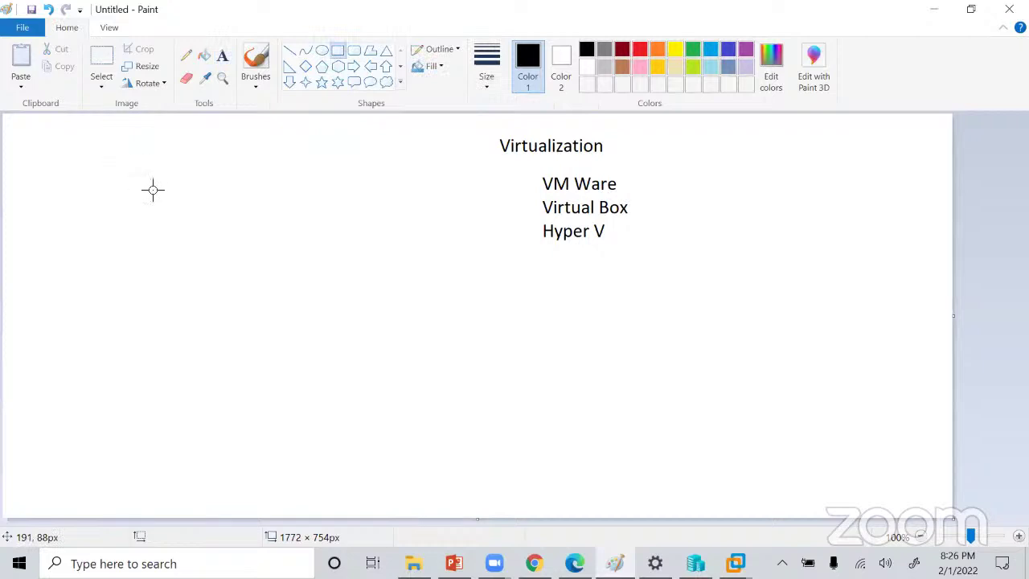
left_click_drag(99, 159, 332, 503)
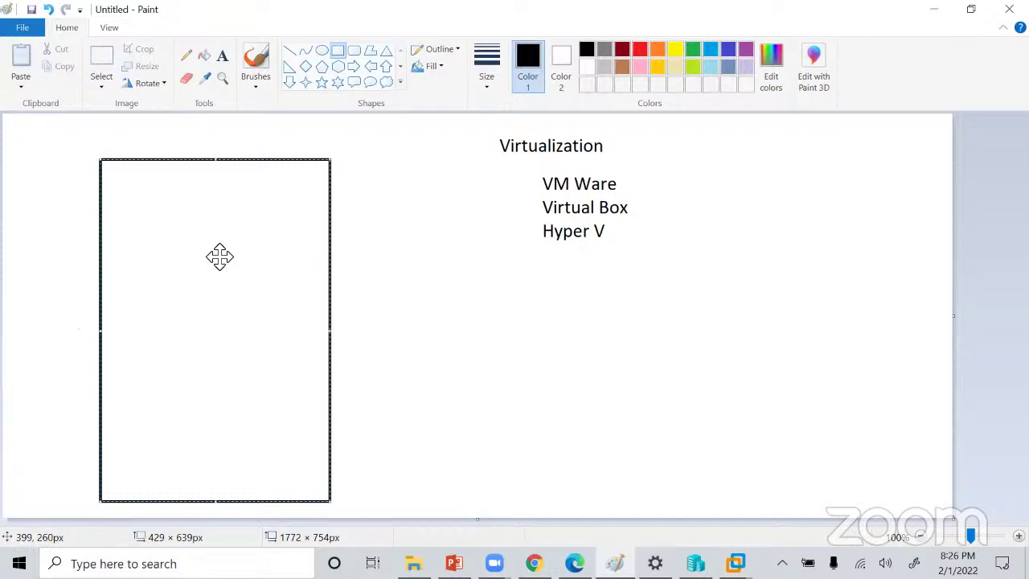
left_click(222, 56)
left_click(123, 191)
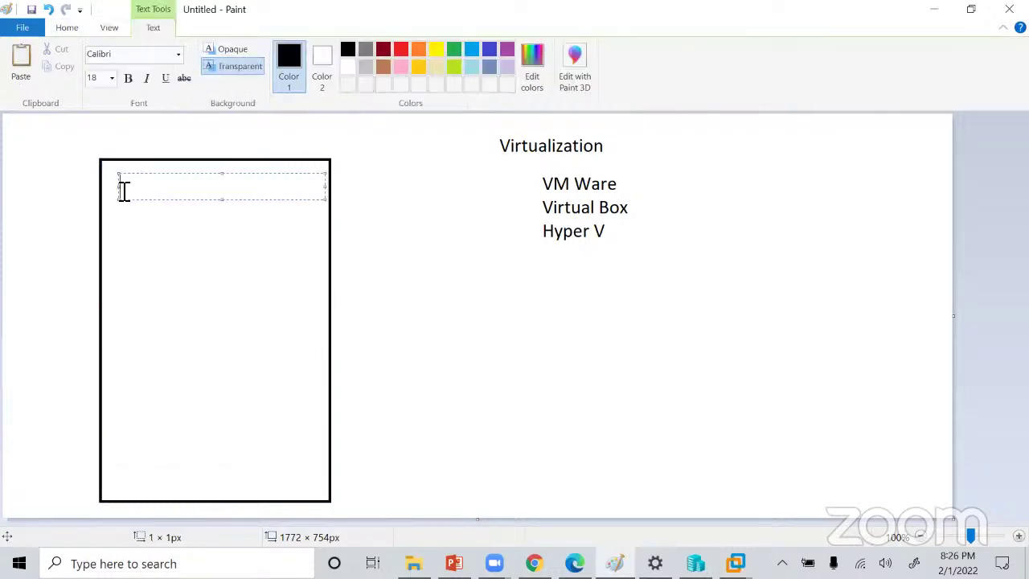
left_click_drag(152, 275, 146, 210)
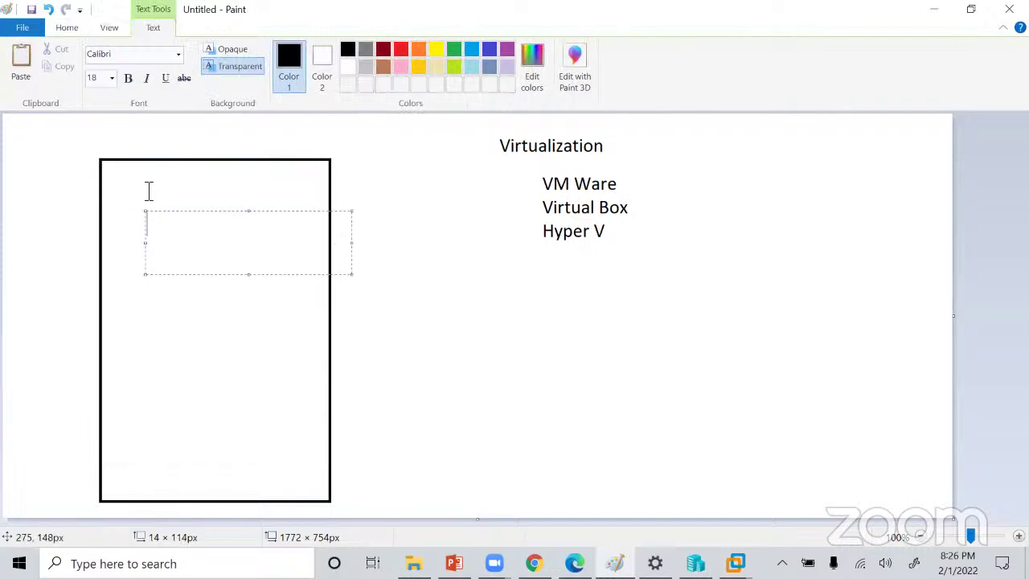
left_click(128, 189)
left_click(126, 180)
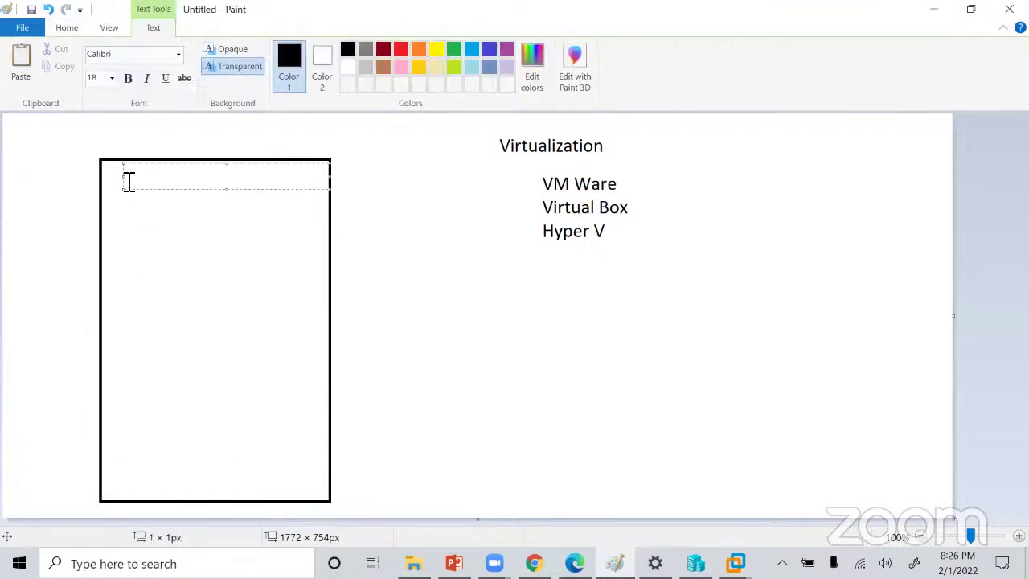
type("Win 10")
left_click(450, 279)
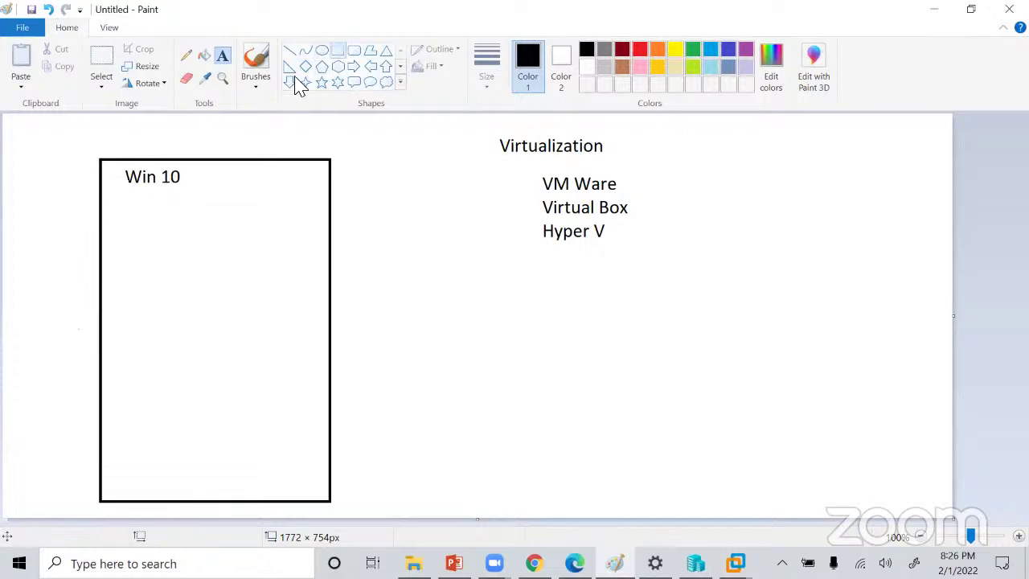
left_click(338, 50)
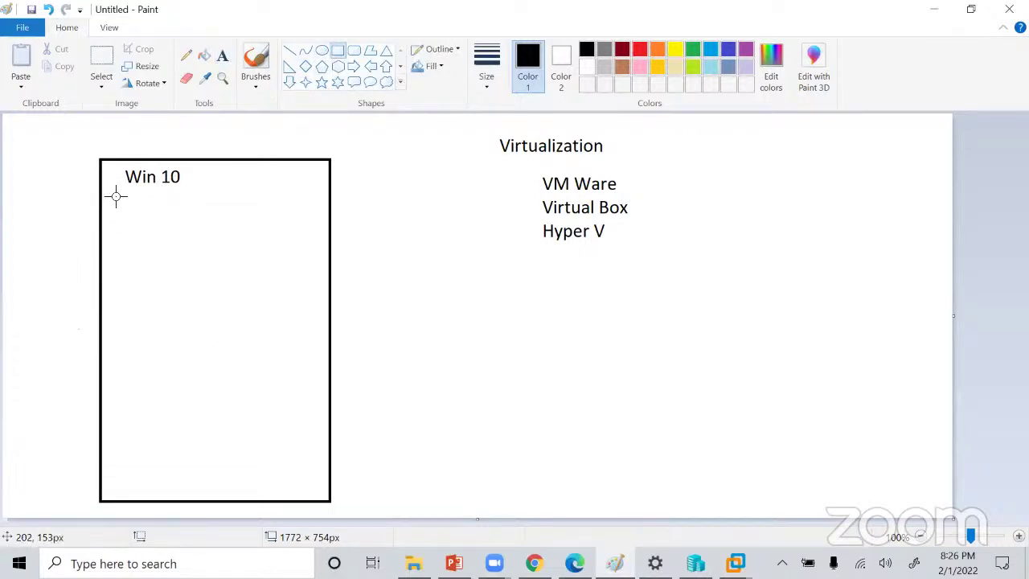
Draw an inner rectangle below the Win 10 label and divide it with five horizontal lines.
mouse_move(116, 194)
left_mouse_down()
mouse_move(166, 284)
mouse_move(278, 421)
mouse_move(284, 498)
mouse_move(333, 488)
mouse_move(319, 483)
left_mouse_up()
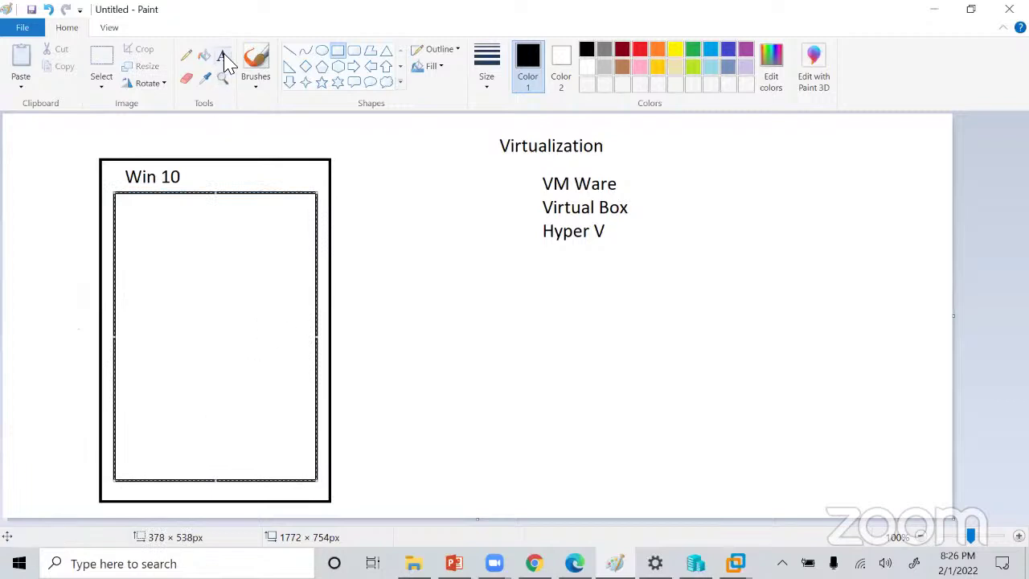
left_click(289, 50)
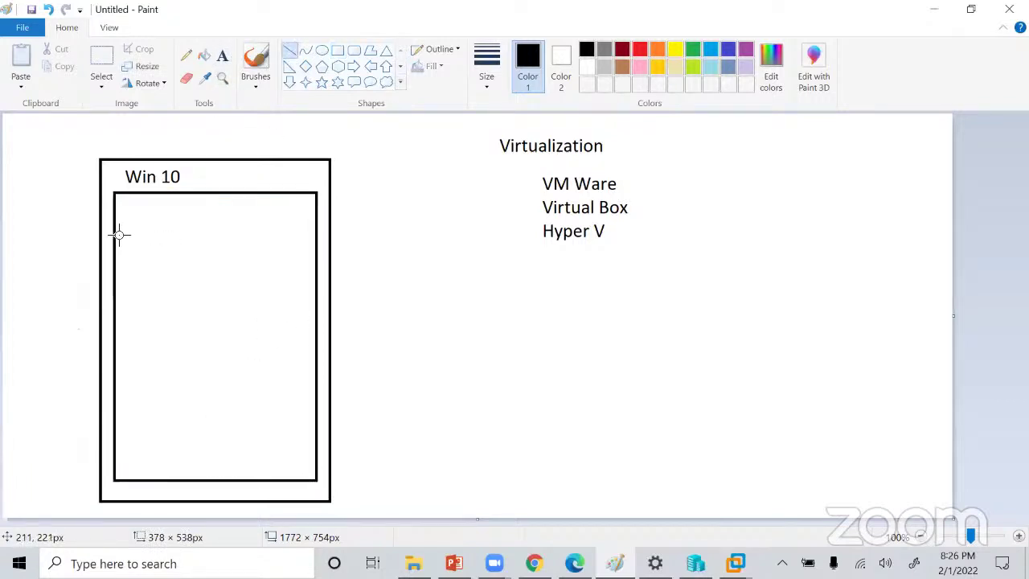
left_click_drag(116, 232, 318, 234)
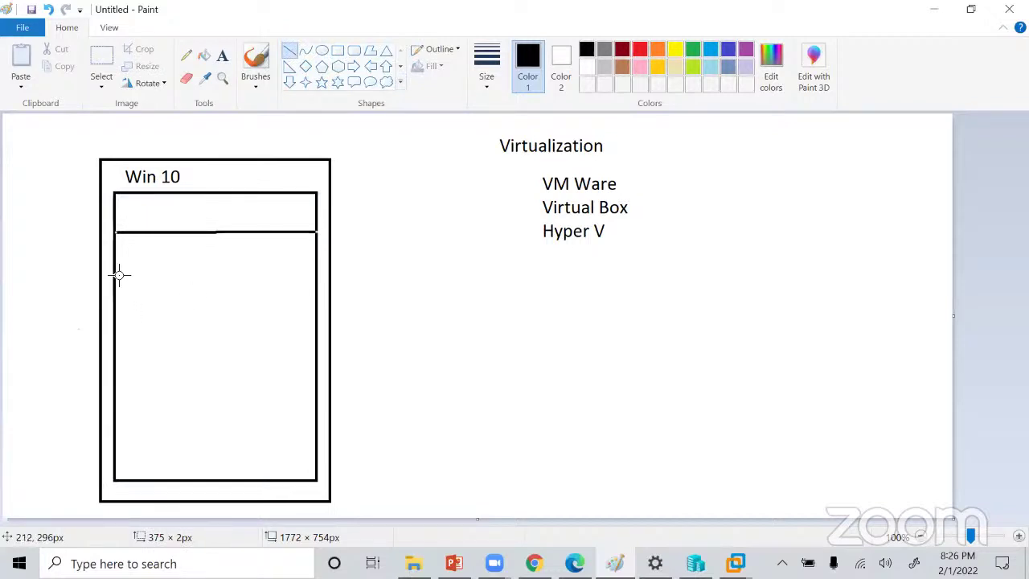
left_click_drag(115, 272, 317, 272)
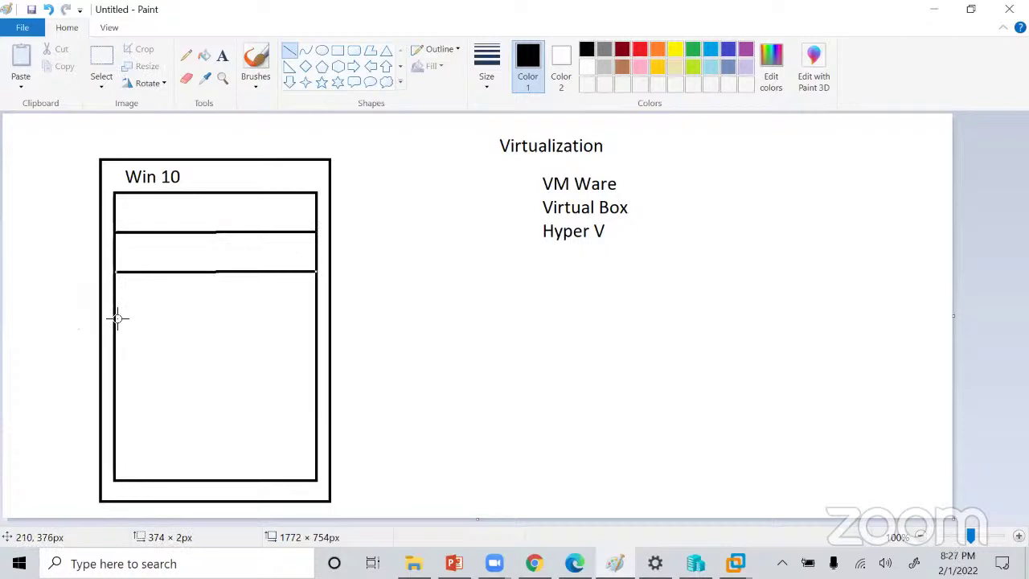
mouse_move(114, 316)
left_mouse_down()
mouse_move(314, 305)
mouse_move(318, 317)
left_mouse_up()
left_click_drag(115, 352, 317, 349)
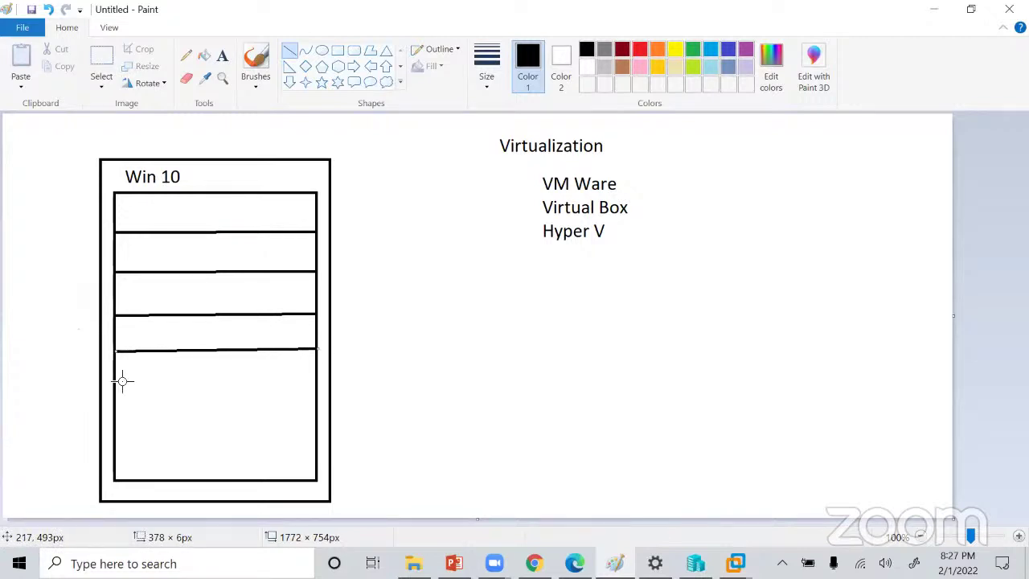
left_click_drag(115, 381, 315, 380)
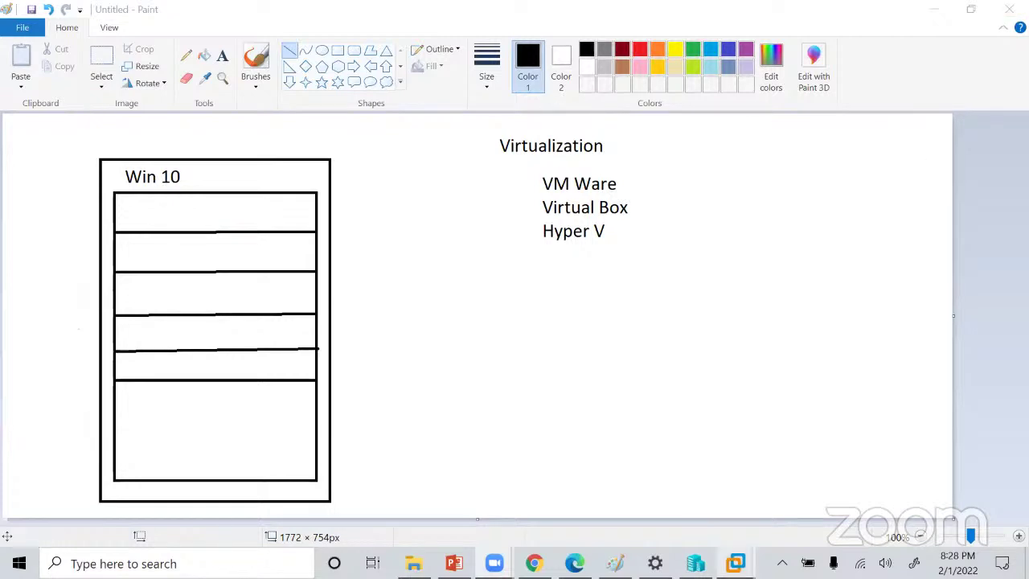
mouse_move(735, 563)
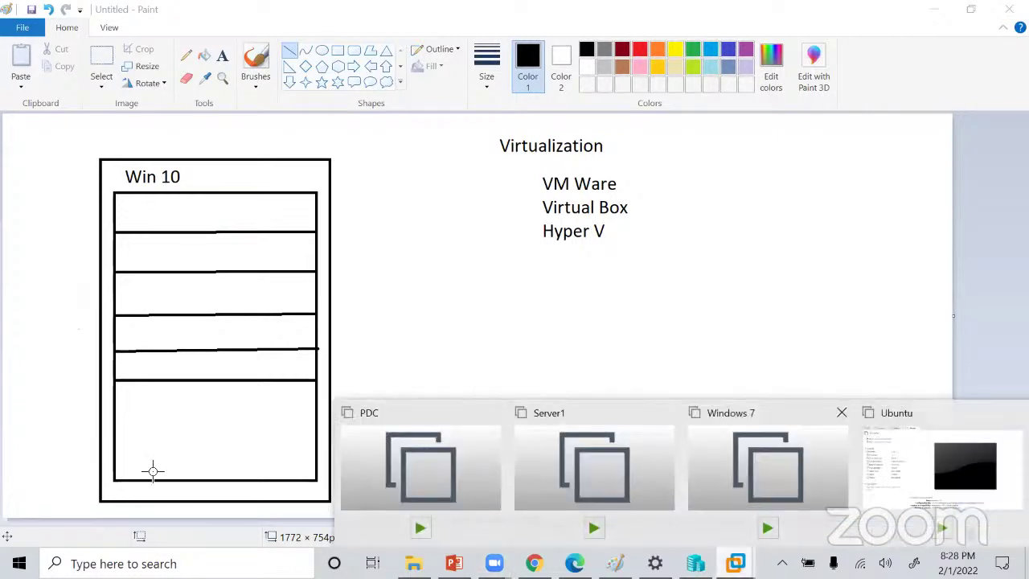
Show the PDC machine's summary in VMware, then switch back to Chrome.
left_click(418, 466)
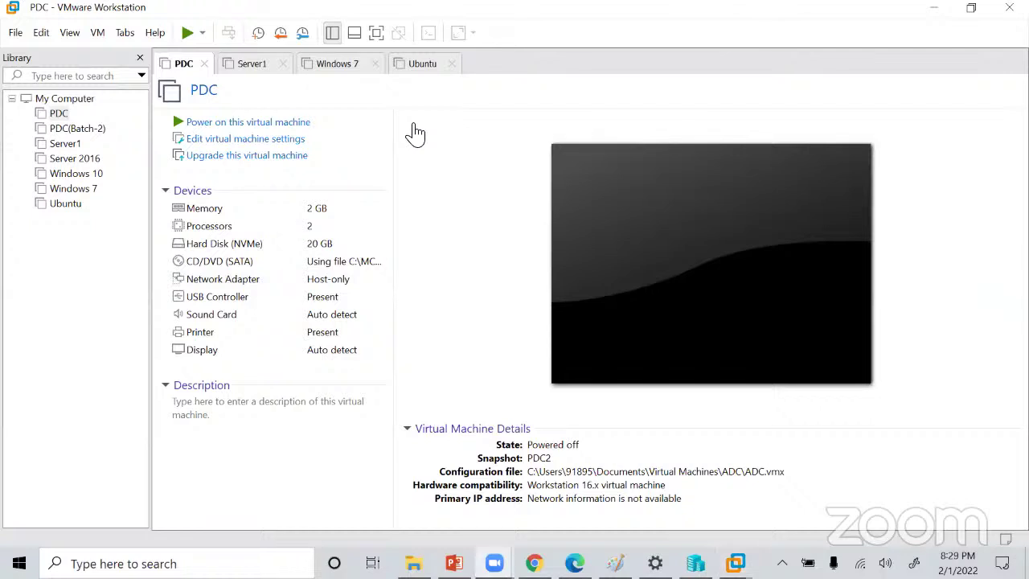
key("alt+Tab")
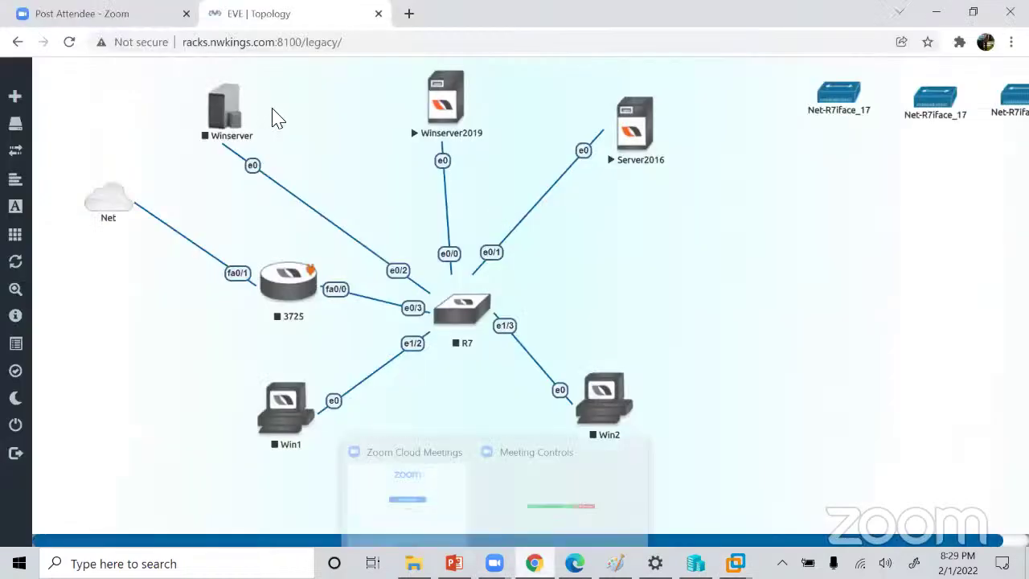
Search 'windows 2016 server iso download' in a new tab and open the Evaluation Center result.
left_click(412, 18)
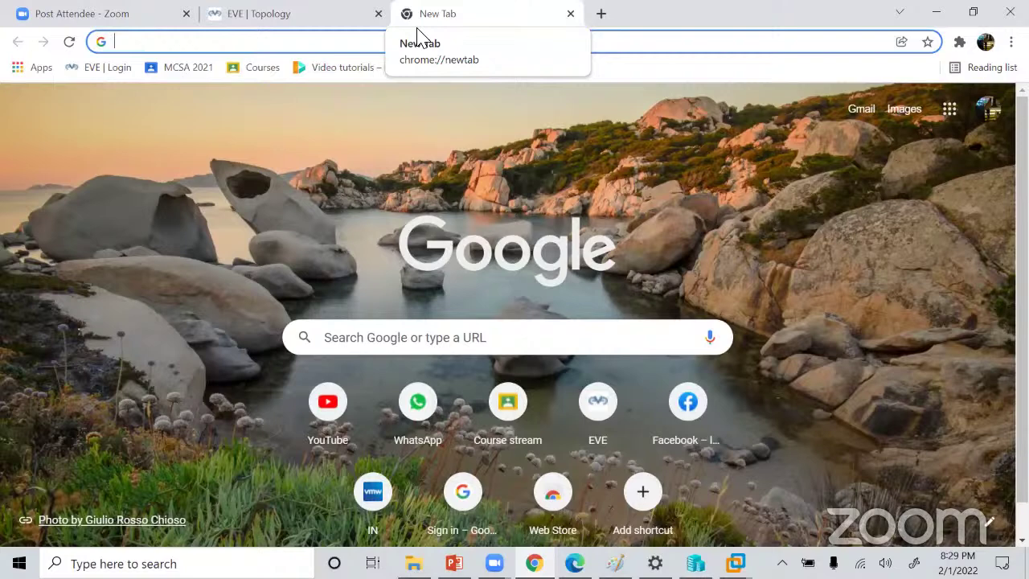
type("window")
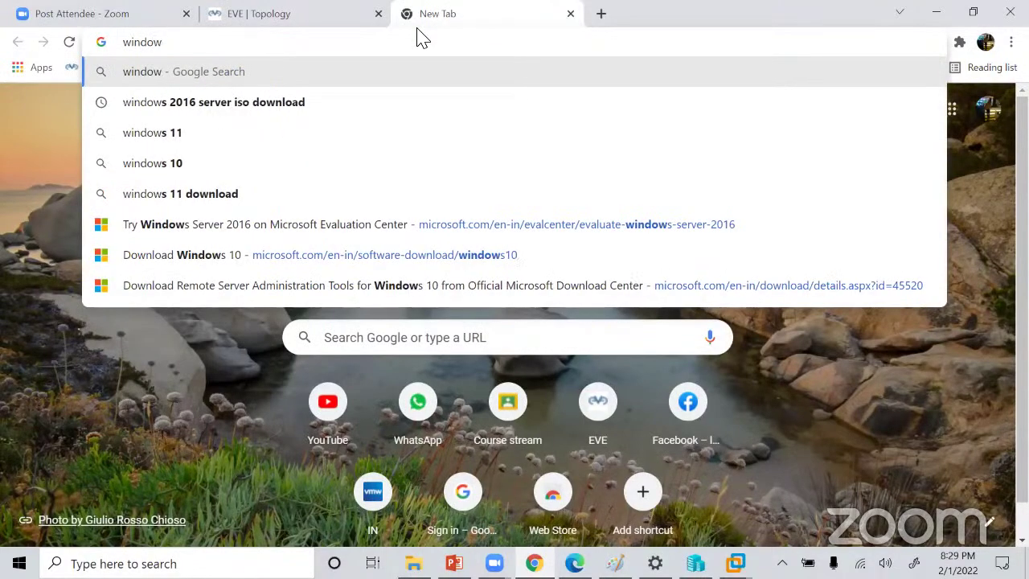
key("Down")
left_click(235, 106)
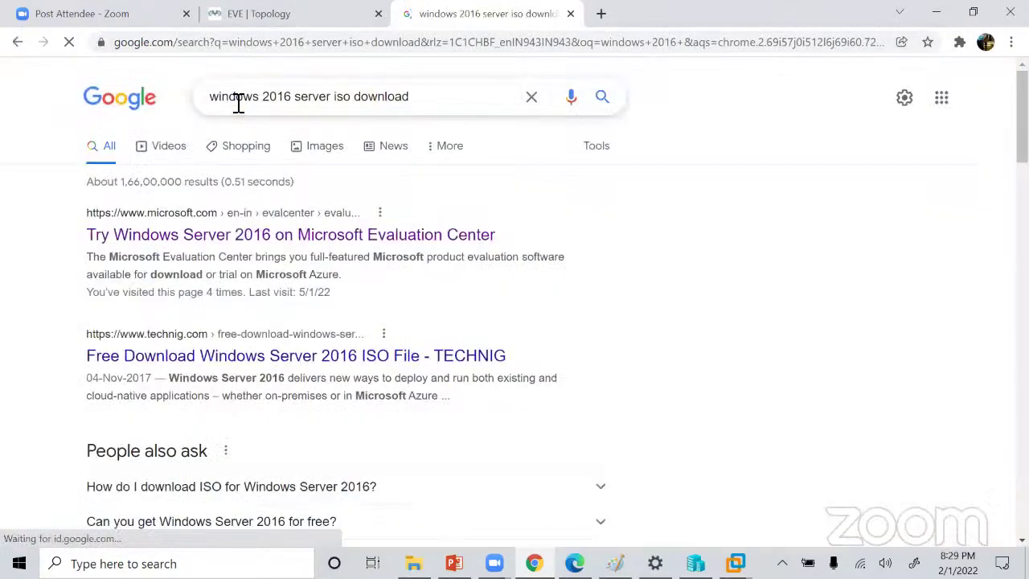
left_click(191, 241)
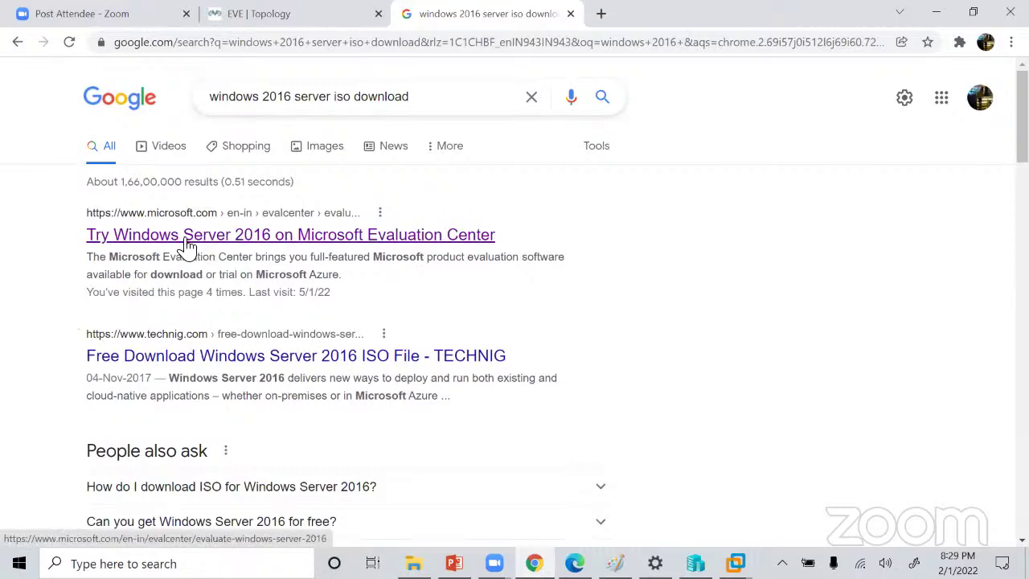
left_click(186, 241)
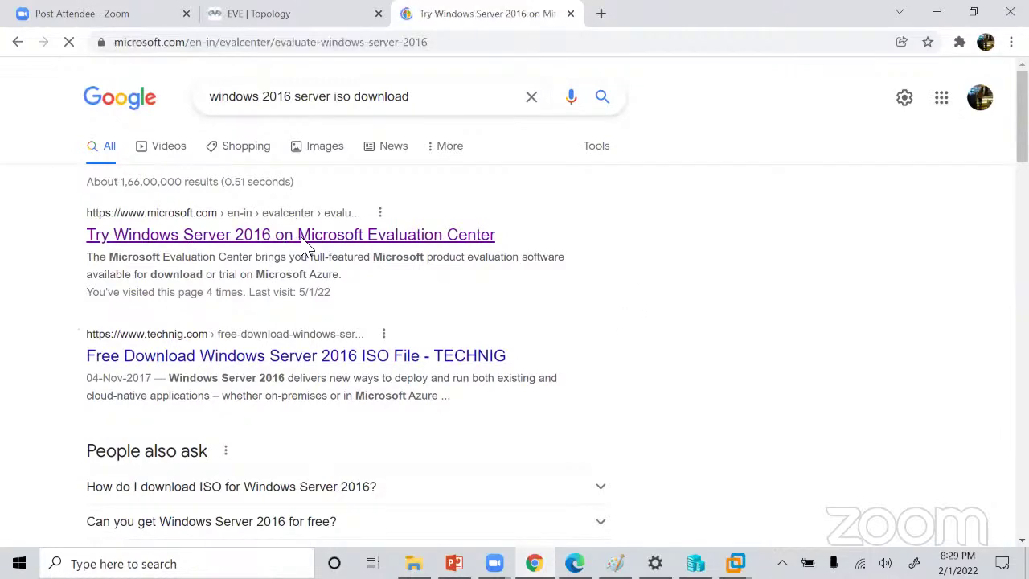
left_click(449, 43)
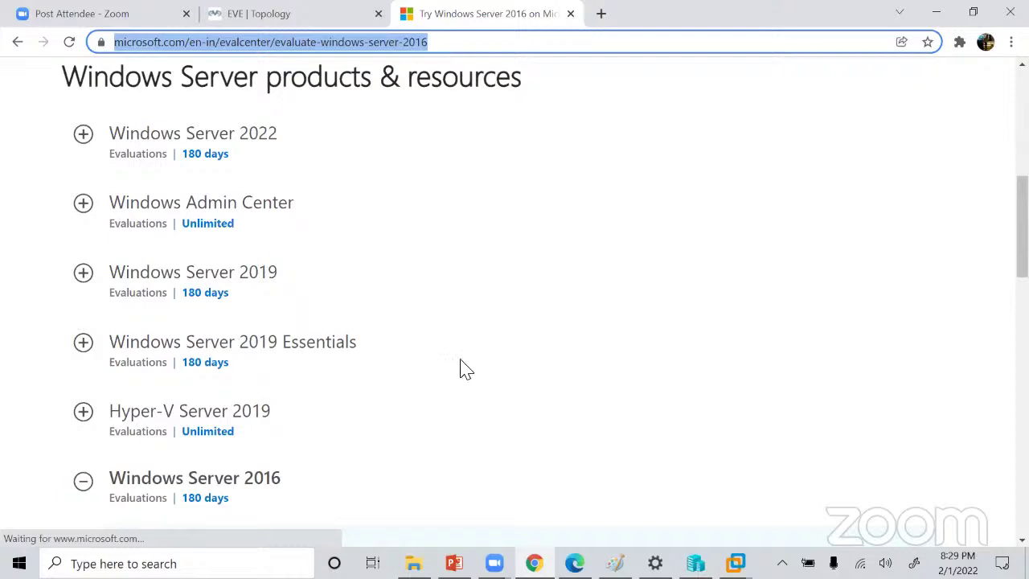
Browse the Windows Server products list, expanding the Windows Server 2022 entry.
scroll(464, 368, "down", 1)
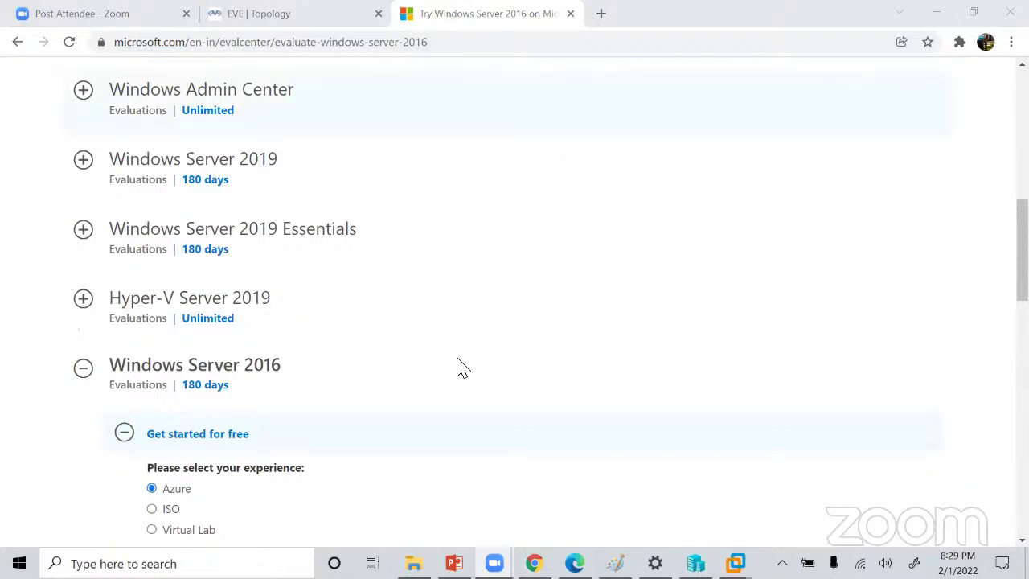
scroll(464, 368, "up", 3)
scroll(462, 368, "down", 2)
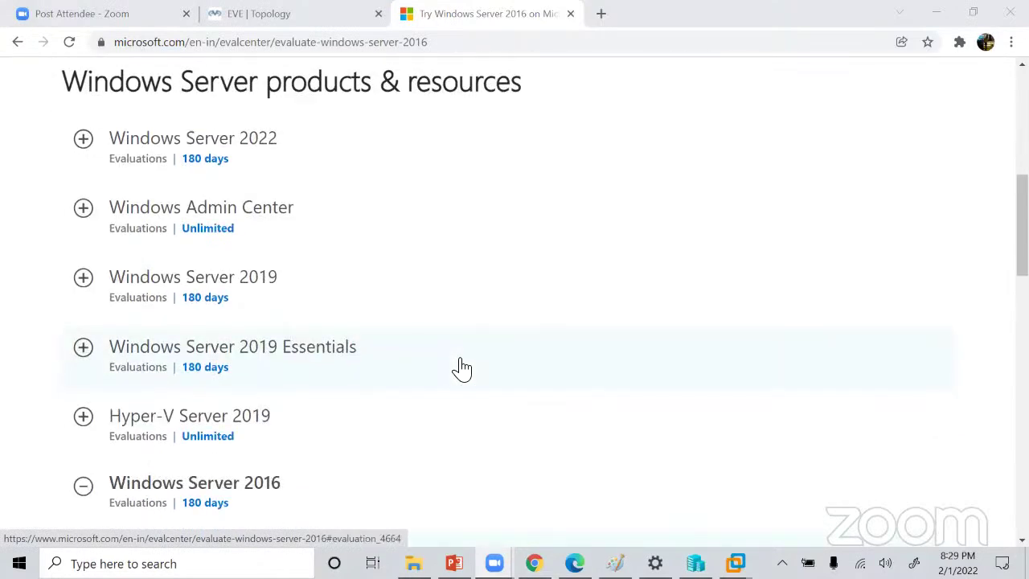
left_click(82, 140)
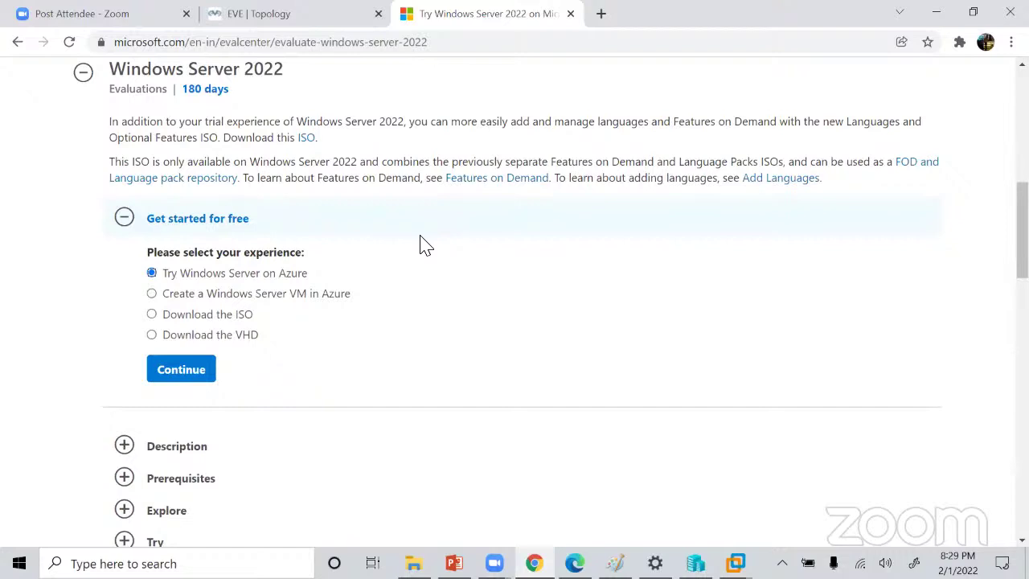
scroll(424, 245, "down", 7)
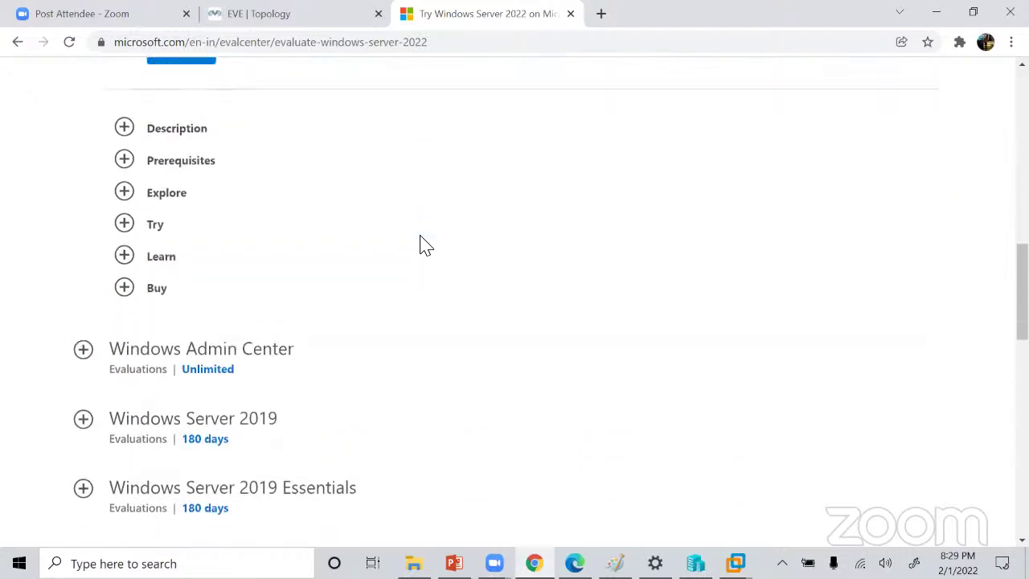
scroll(424, 245, "down", 6)
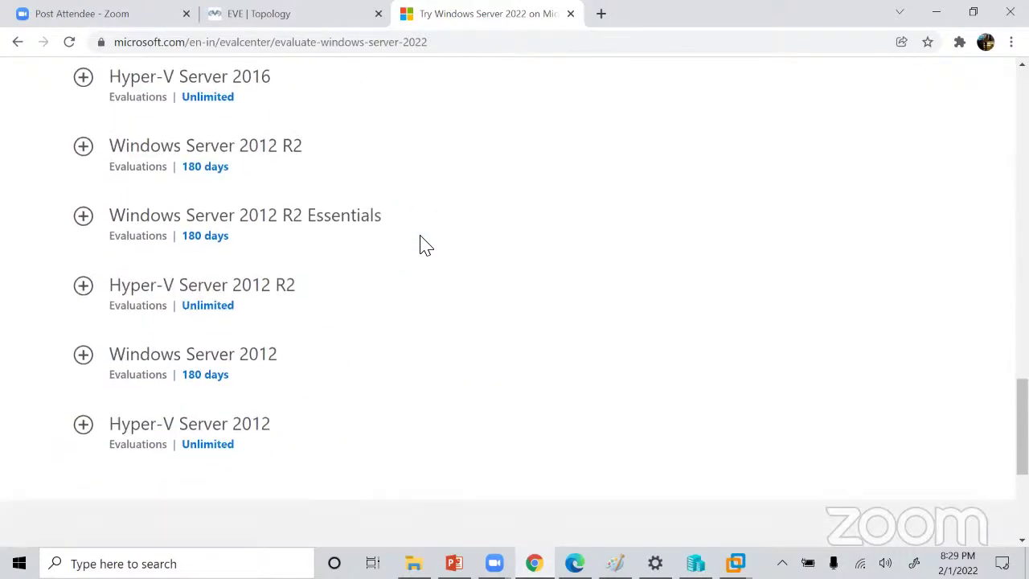
scroll(425, 245, "up", 4)
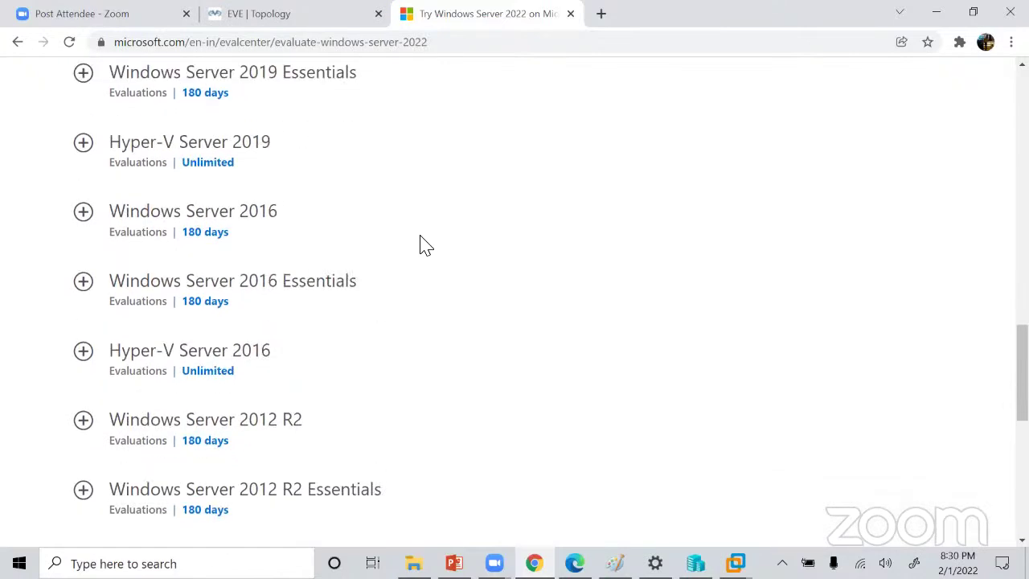
Expand the Windows Server 2016 entry to reveal its Azure, ISO and Virtual Lab trial options.
left_click(84, 213)
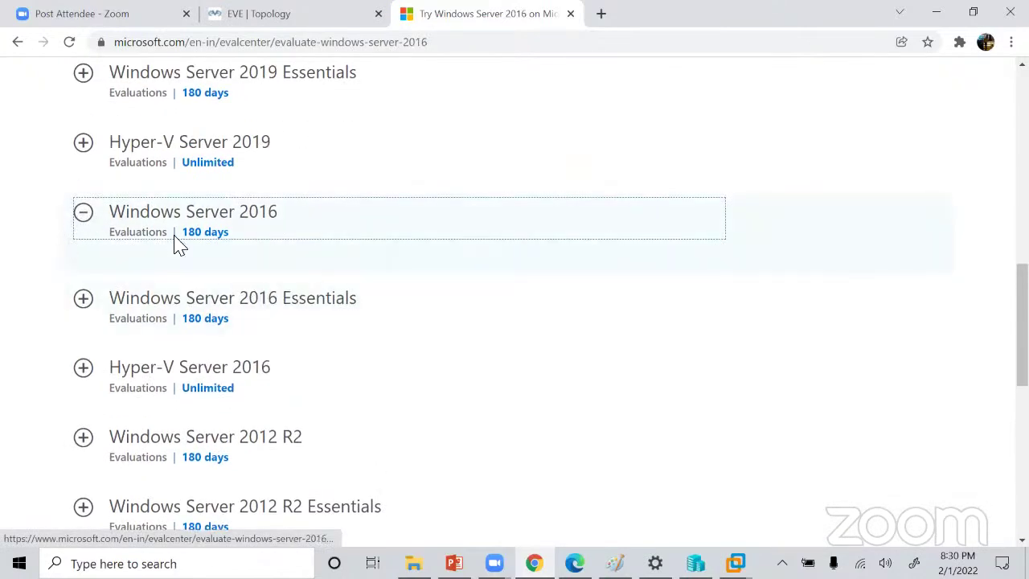
left_click(257, 223)
left_click(85, 220)
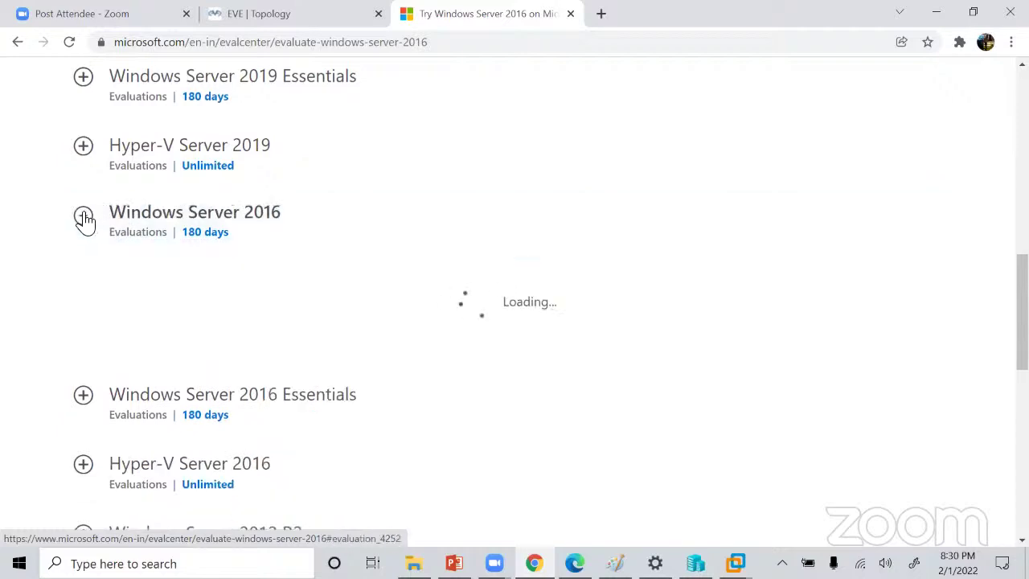
scroll(297, 301, "down", 1)
scroll(293, 299, "down", 2)
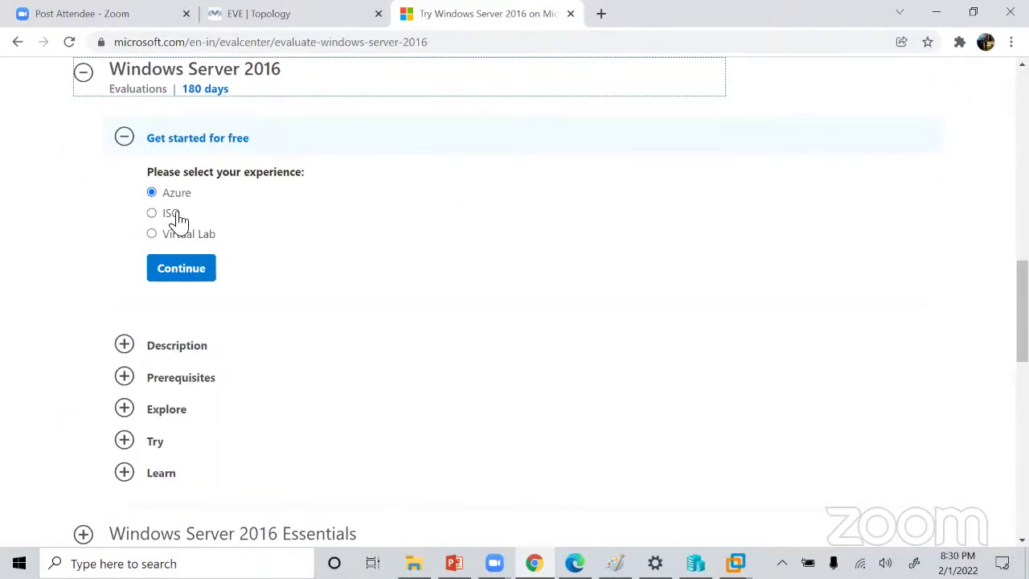
left_click(143, 223)
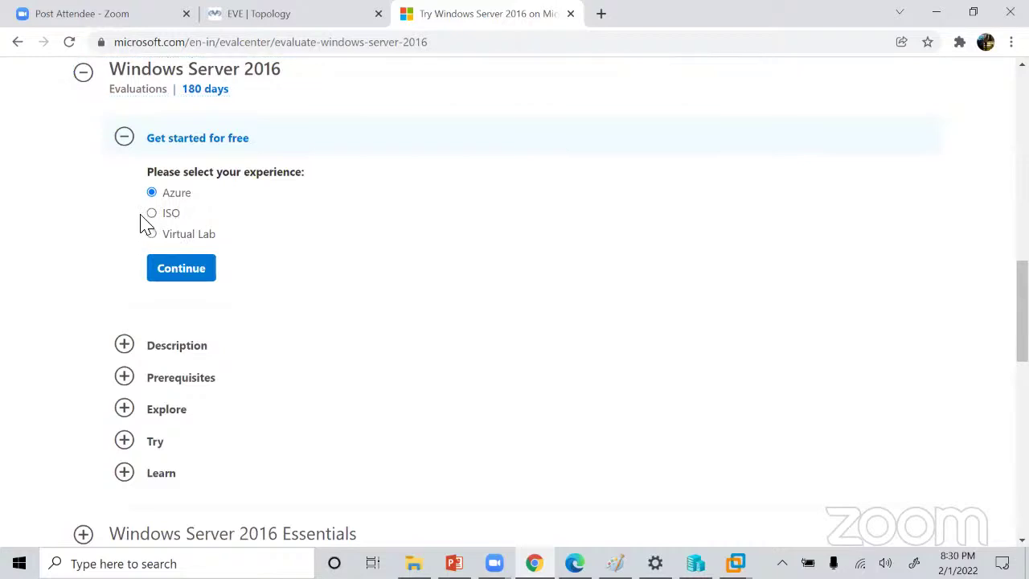
Choose the ISO trial and autofill name, company, e-mail, size 5-9 and System Administrator/Architect title.
left_click(151, 214)
left_click(185, 271)
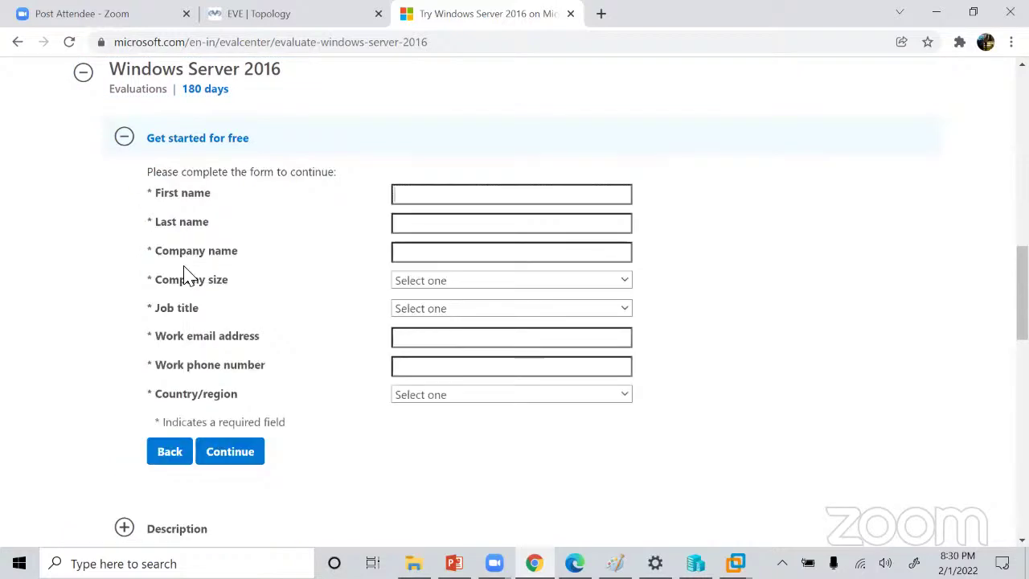
left_click(415, 197)
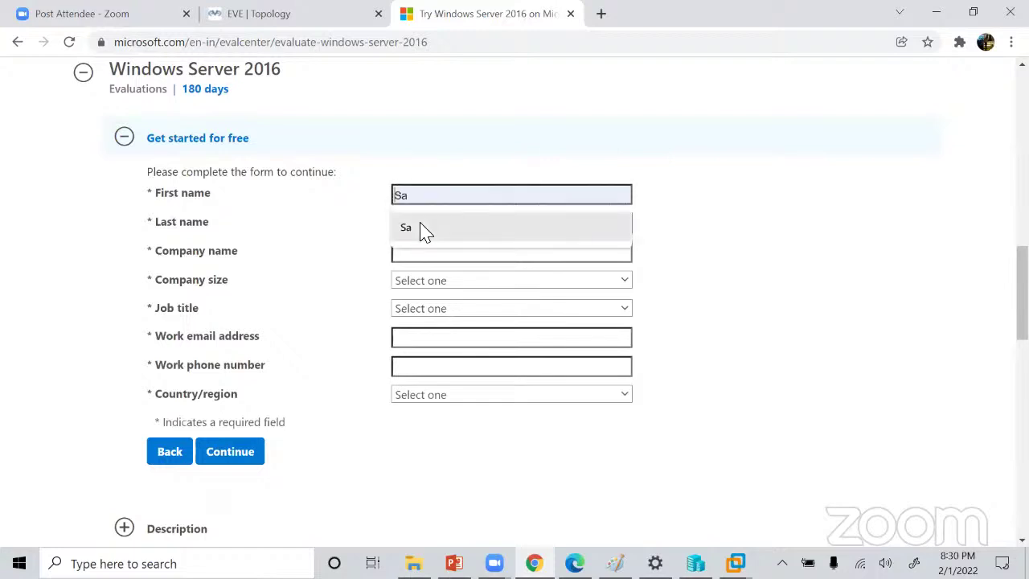
left_click(420, 228)
left_click(430, 228)
left_click(441, 269)
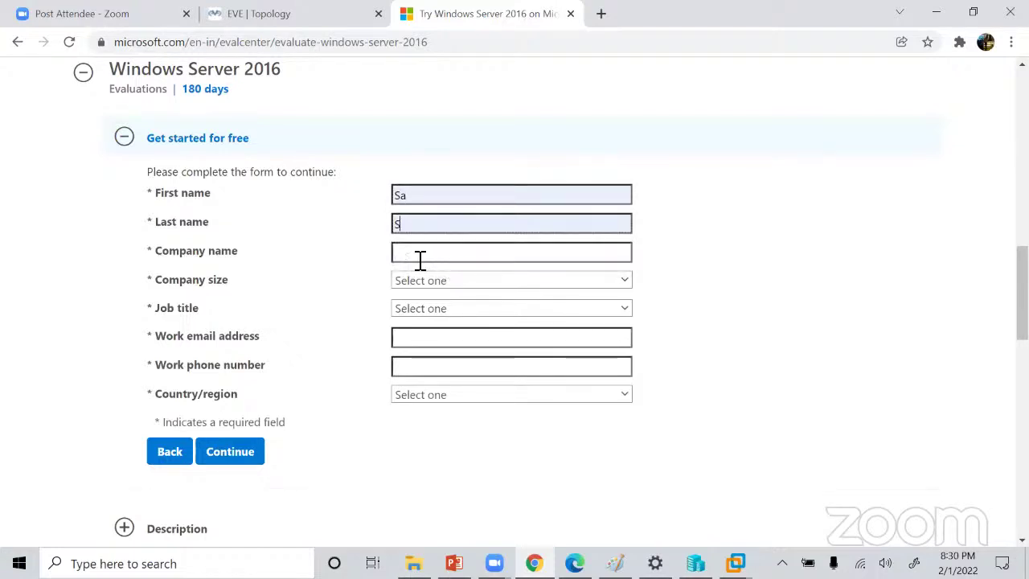
left_click(421, 261)
left_click(442, 289)
left_click(443, 285)
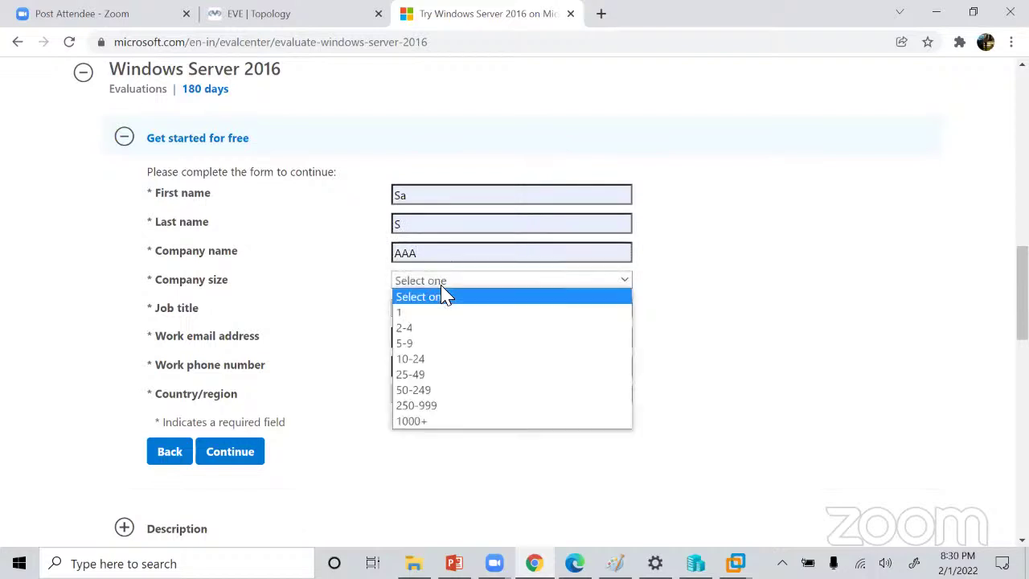
left_click(438, 346)
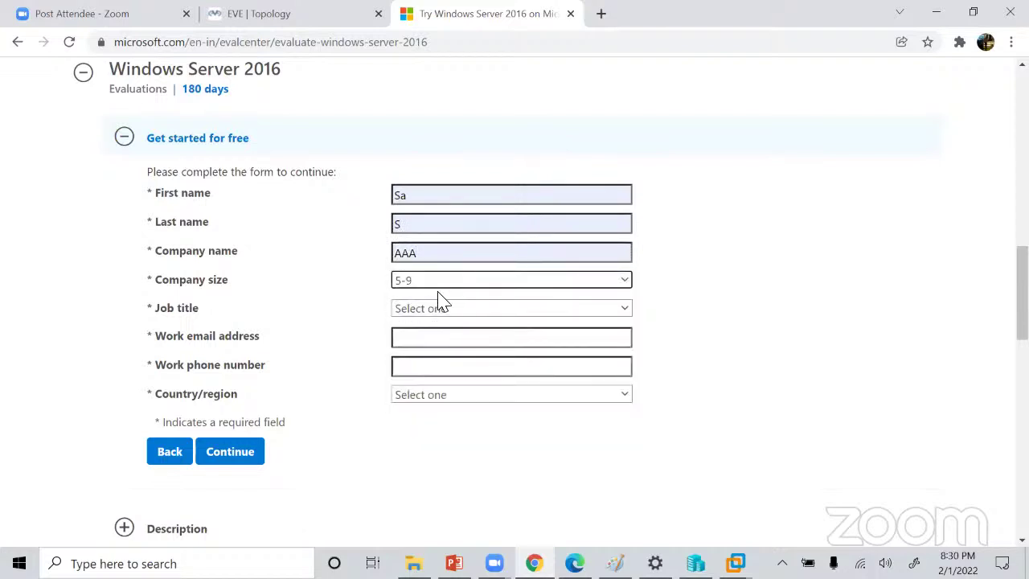
left_click(436, 311)
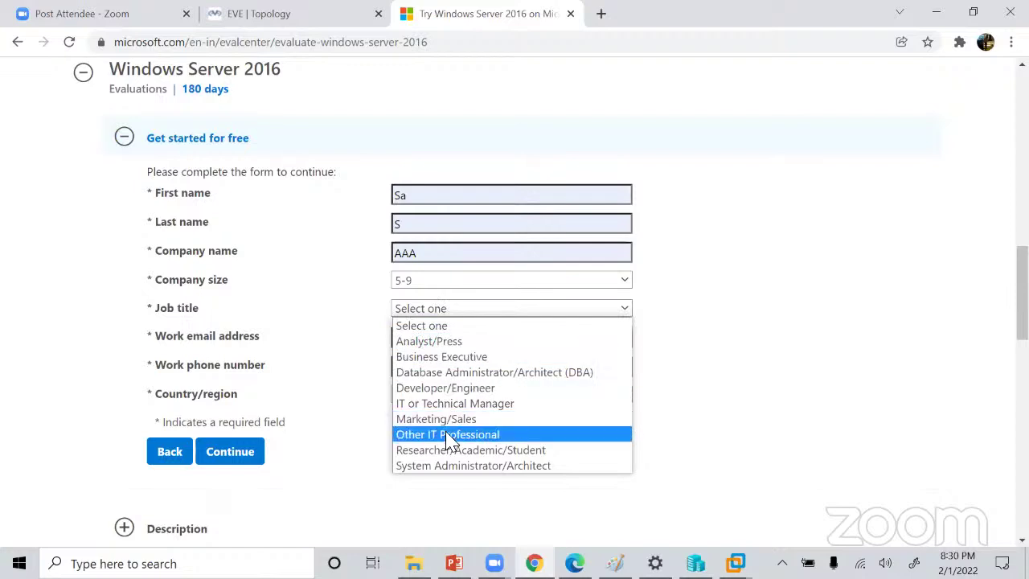
left_click(453, 466)
left_click(434, 342)
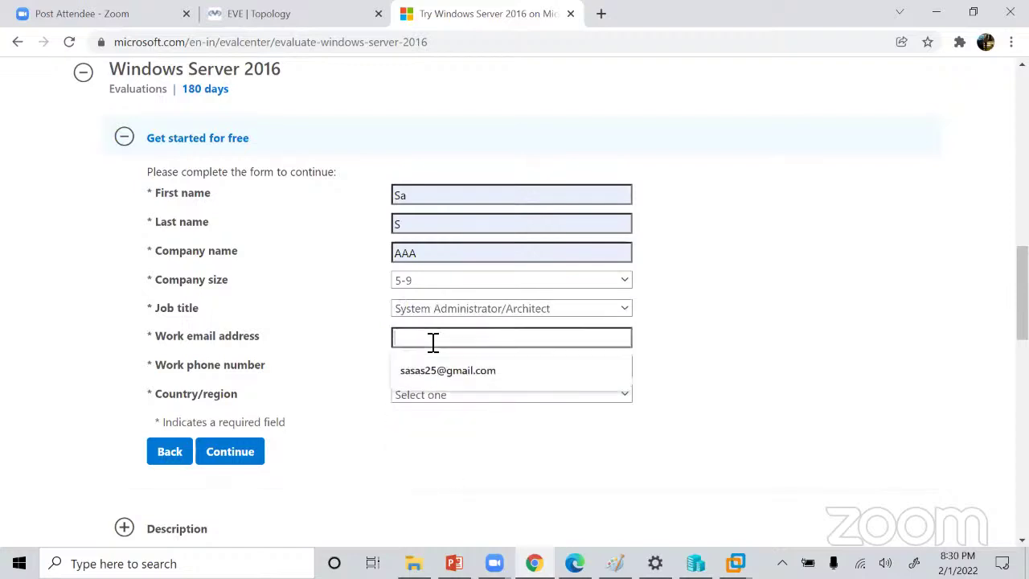
left_click(422, 371)
left_click(409, 372)
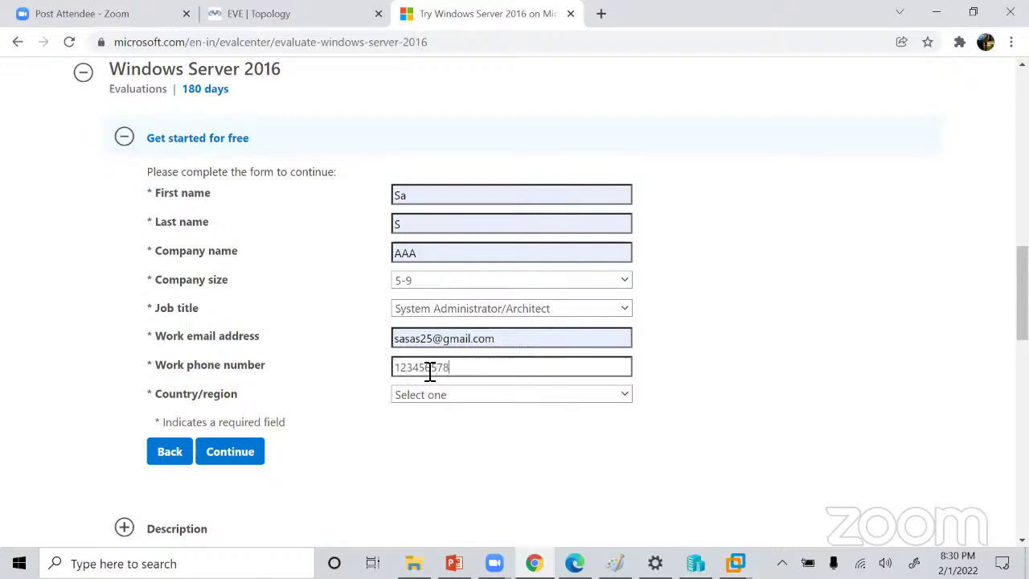
Enter a work phone number, set the country to India and submit the form.
type("12345678")
left_click(436, 397)
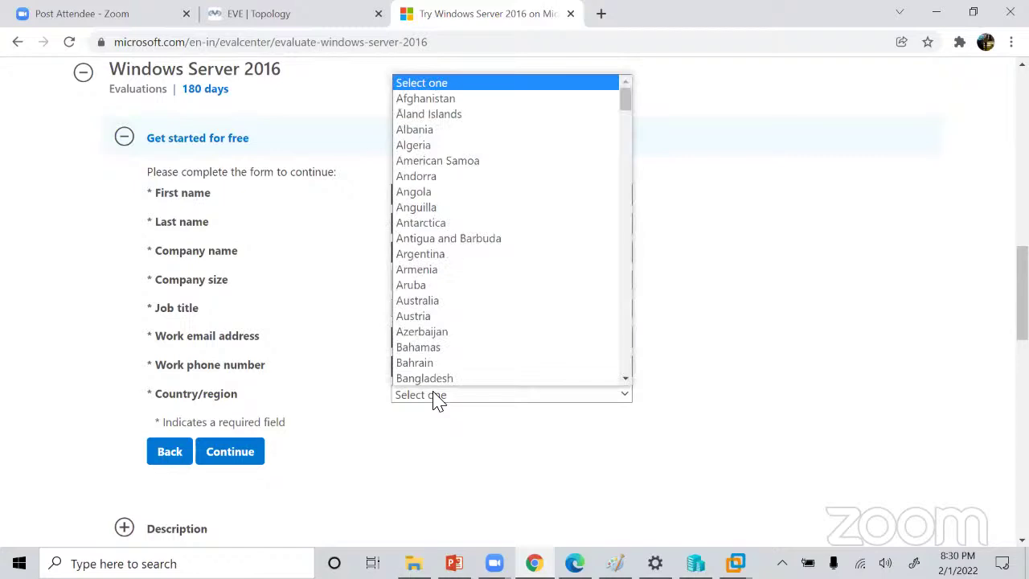
type("india")
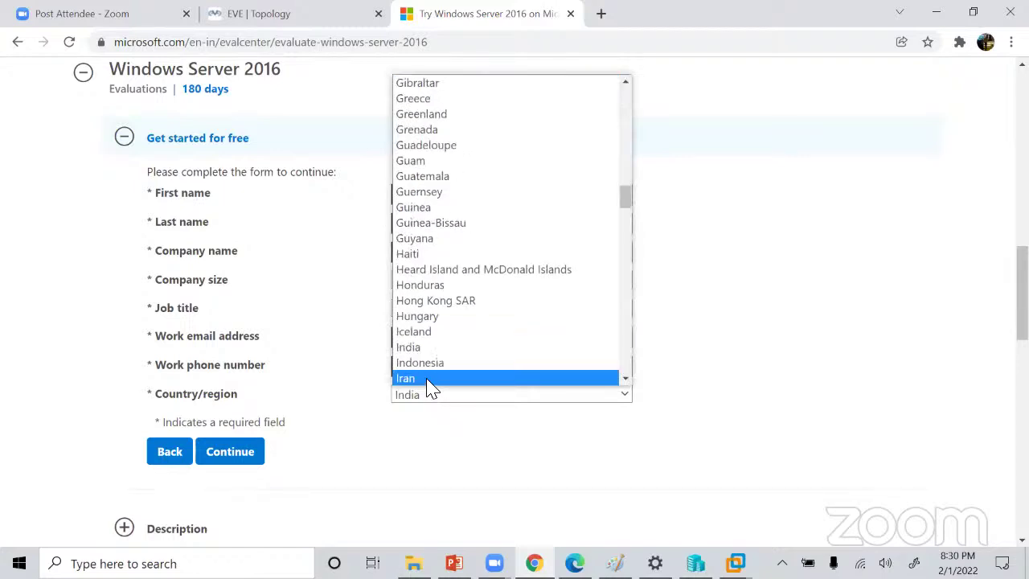
left_click(437, 348)
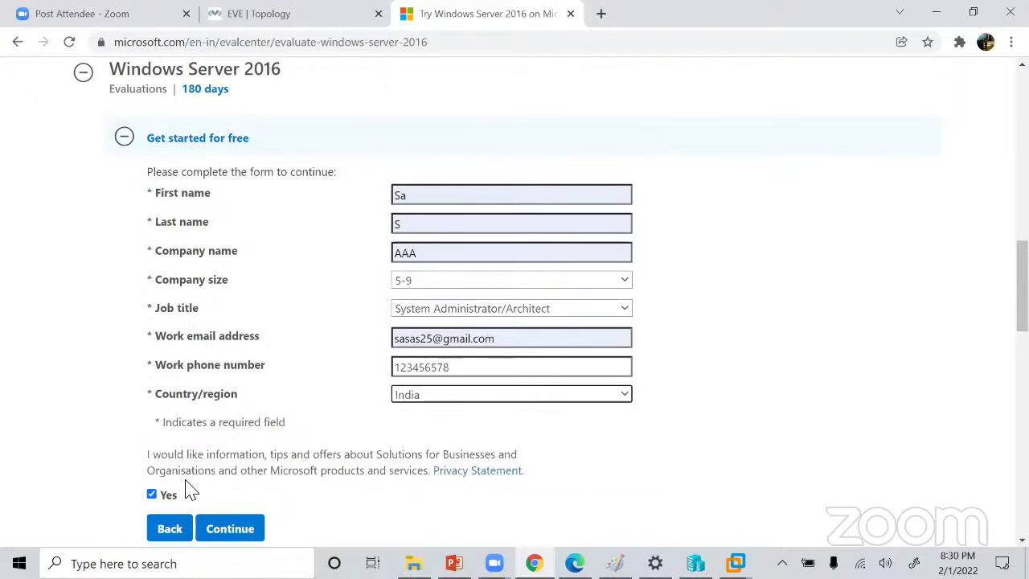
scroll(203, 460, "down", 3)
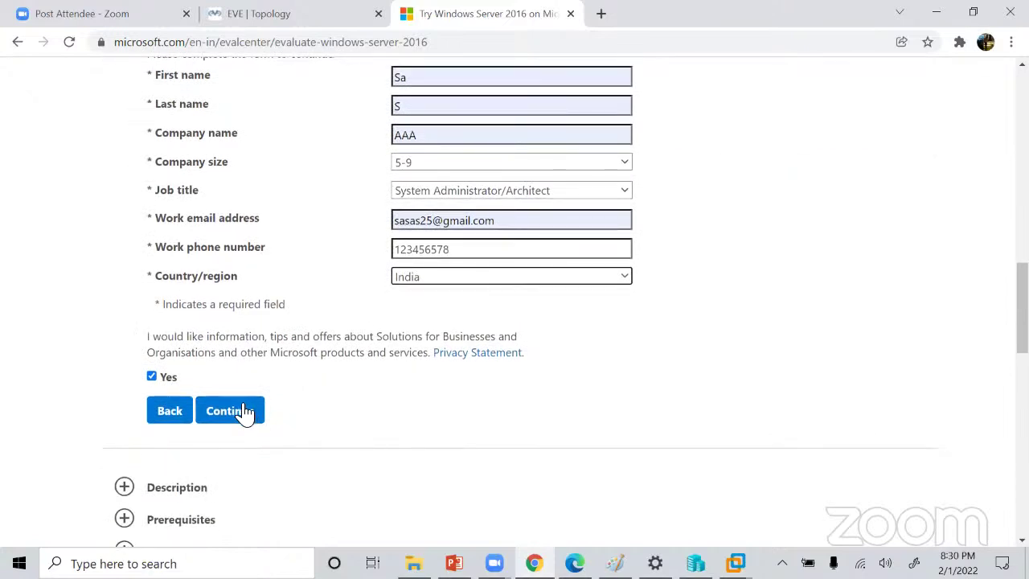
left_click(244, 414)
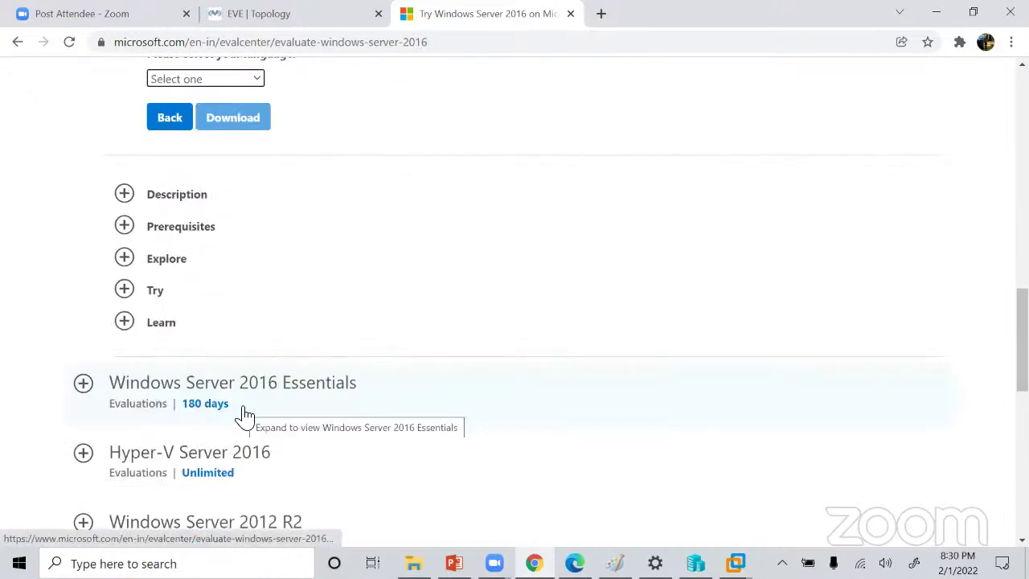
Choose English as the download language and start the Windows Server 2016 ISO download.
scroll(245, 416, "up", 3)
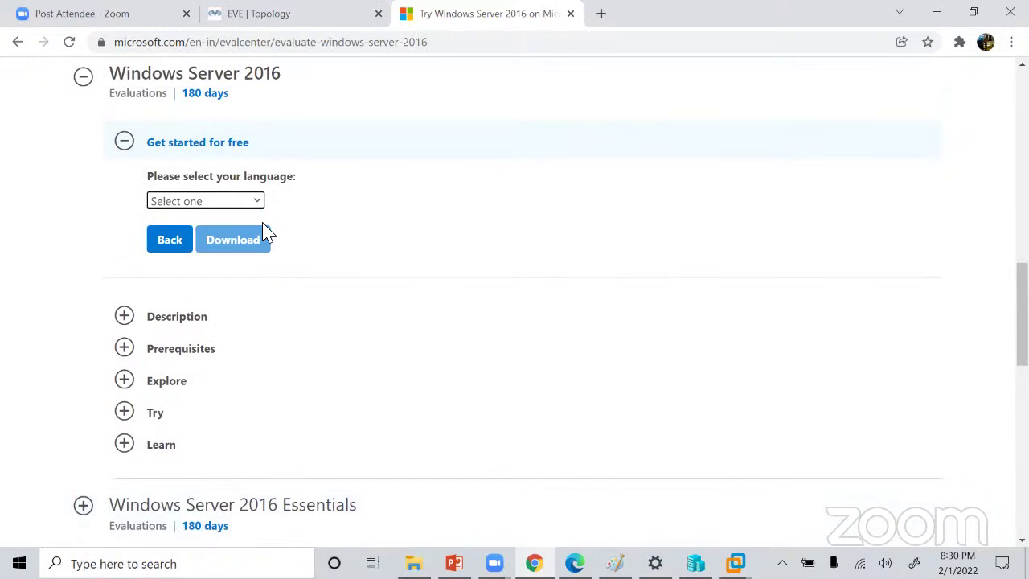
left_click(225, 202)
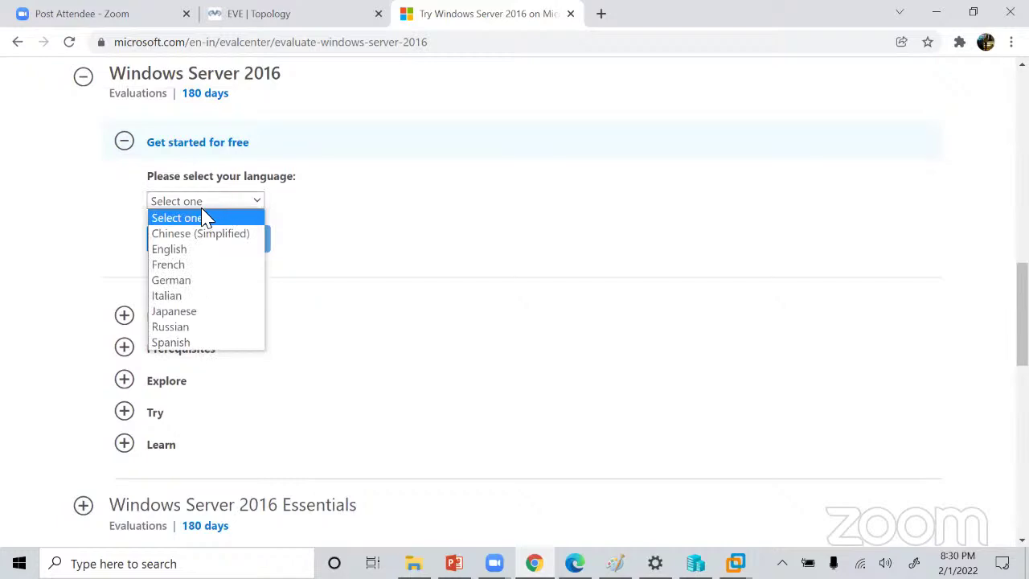
left_click(196, 249)
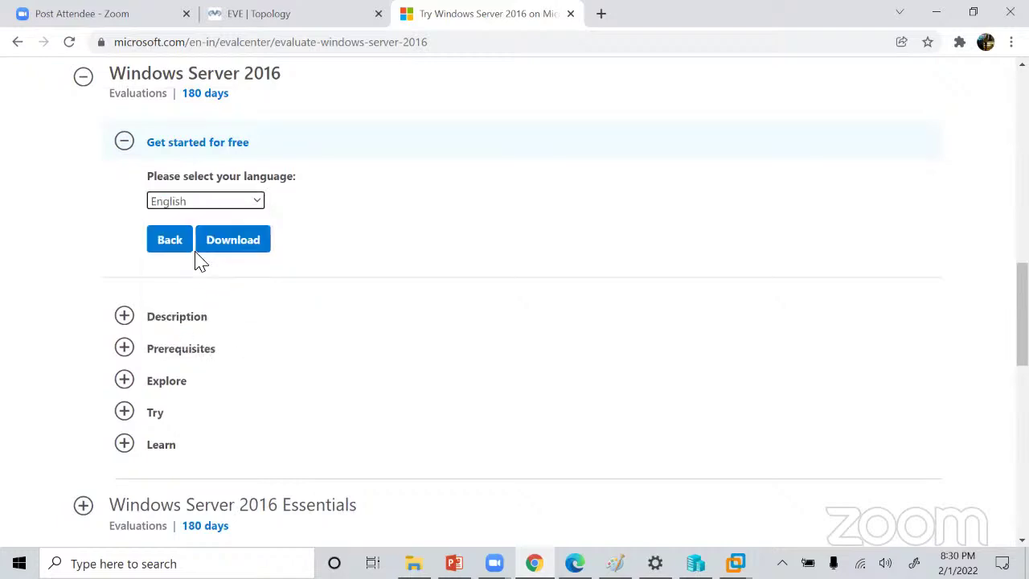
left_click(248, 202)
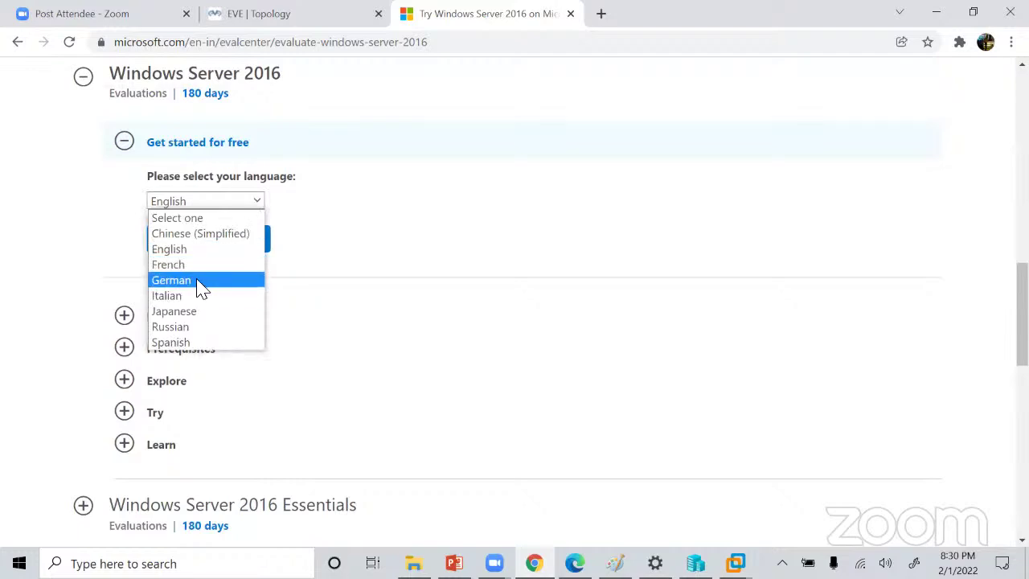
left_click(196, 252)
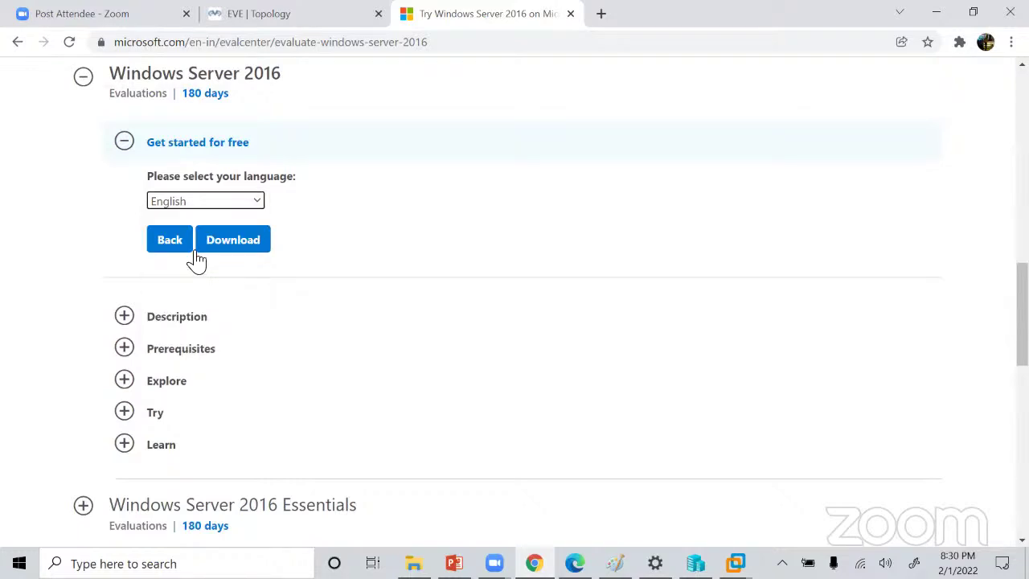
left_click(241, 244)
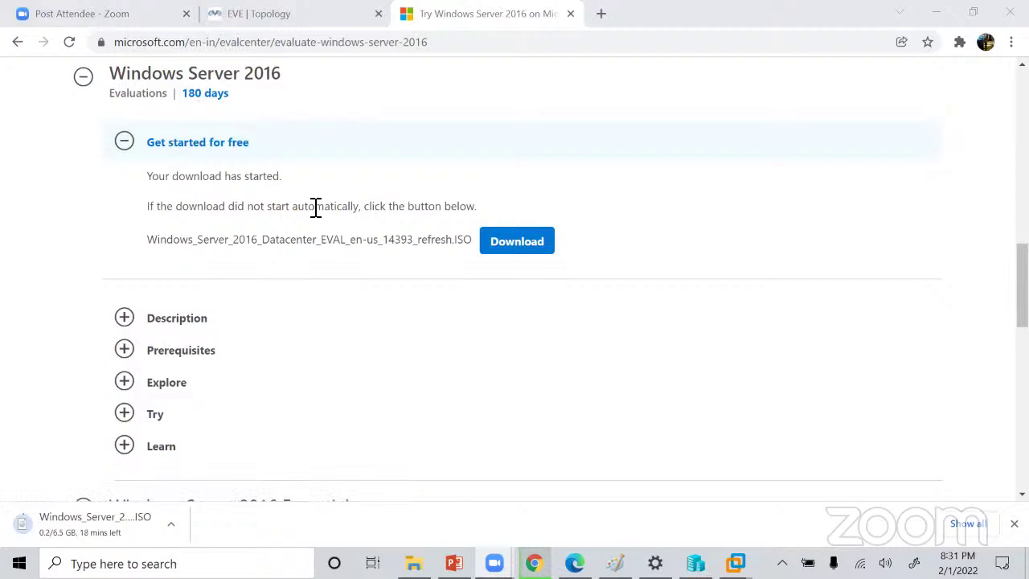
scroll(316, 207, "up", 10)
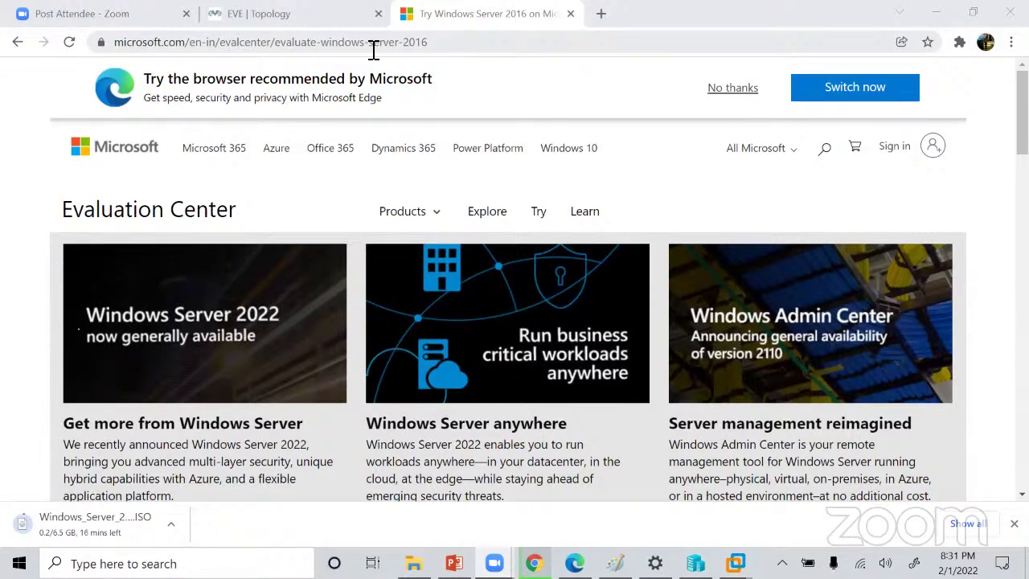
Search the web for 'download windows 10' and open Microsoft's Windows 10 download page.
left_click(17, 43)
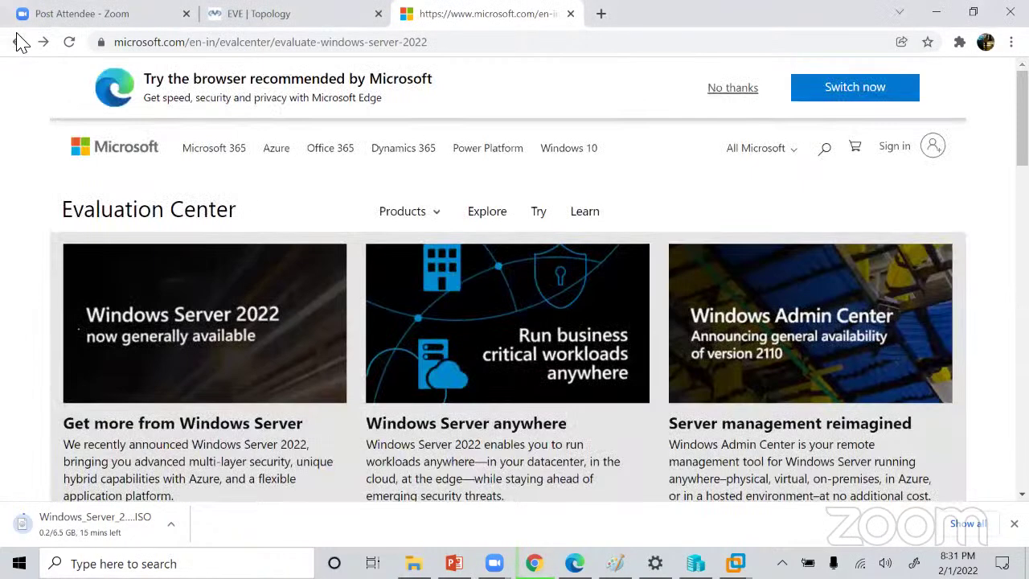
left_click(18, 41)
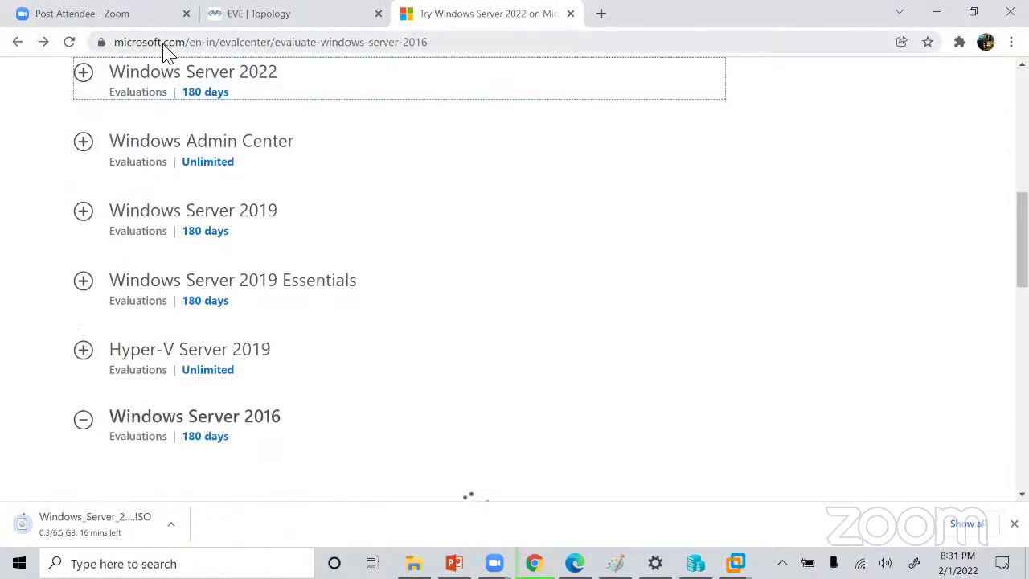
left_click(164, 42)
key("BackSpace")
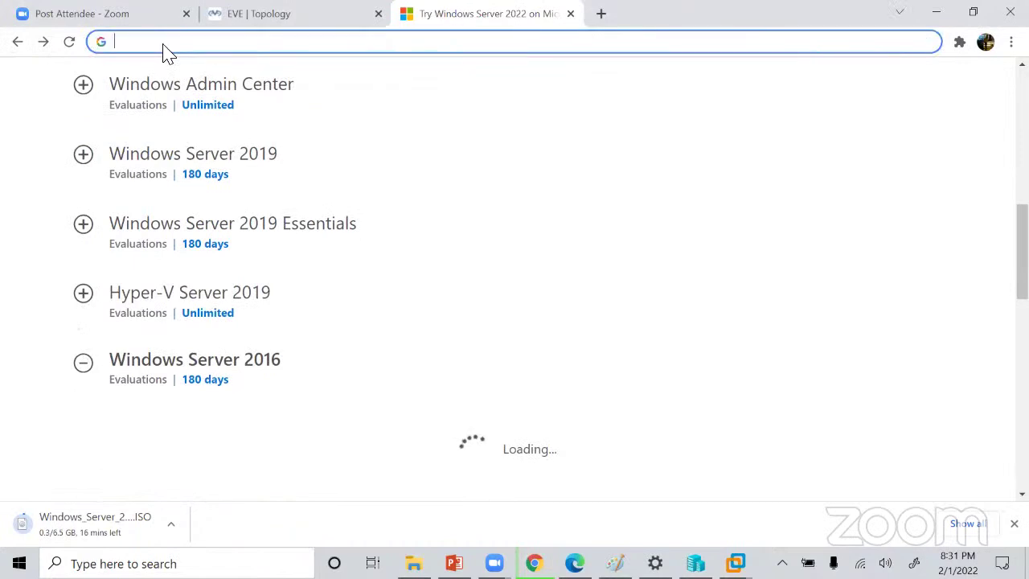
type("dow")
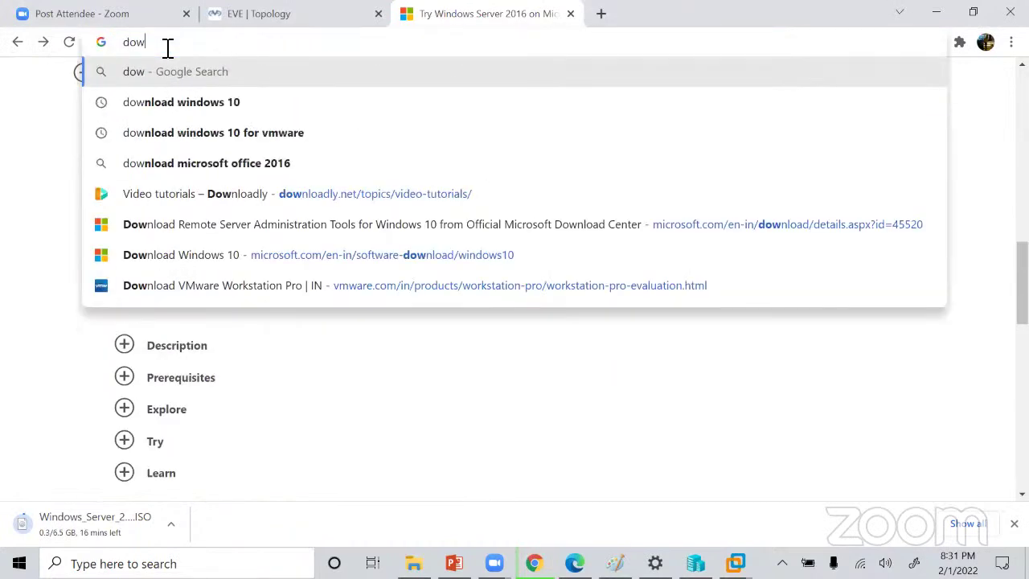
left_click(207, 102)
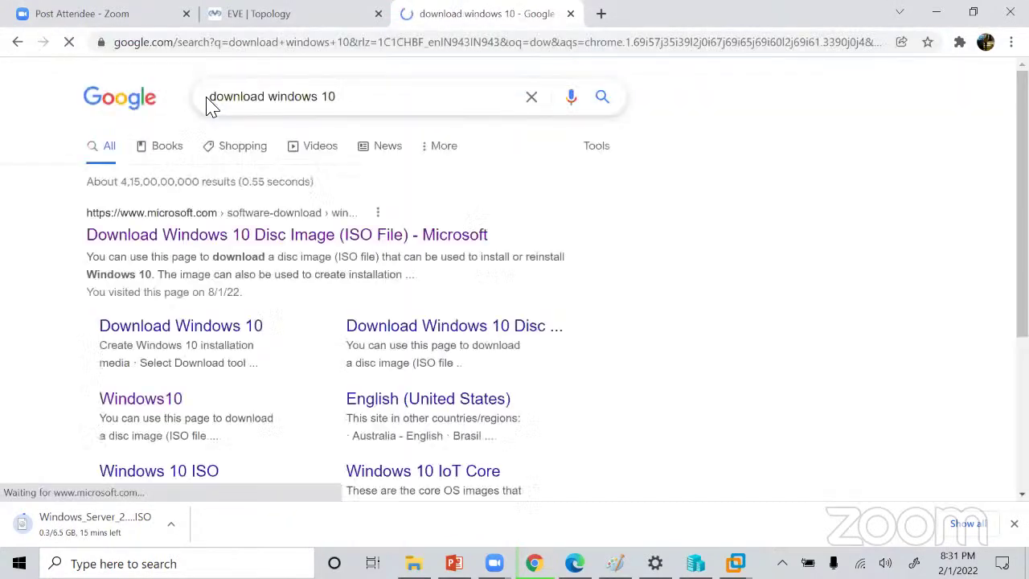
left_click(239, 240)
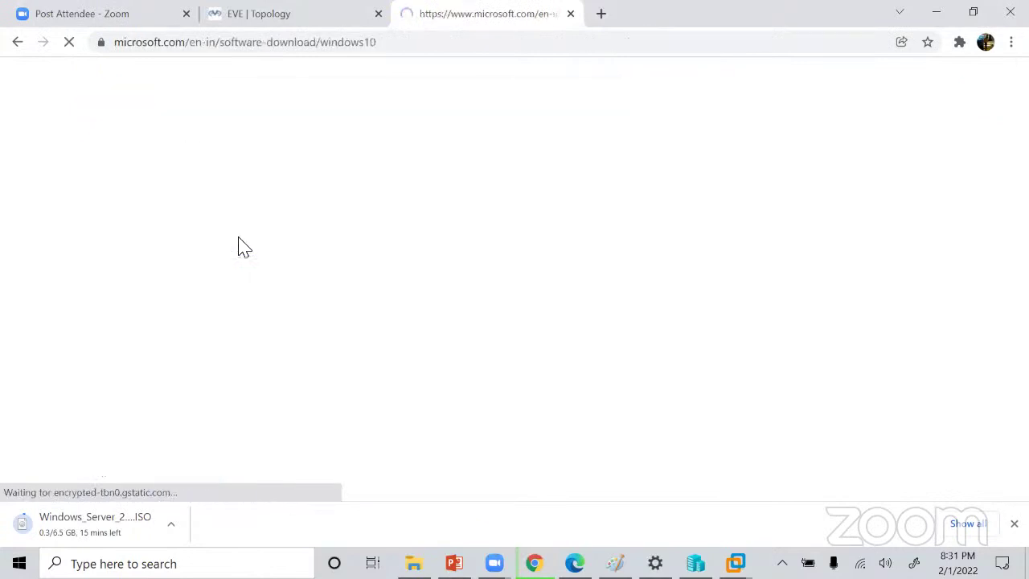
Download the Windows 10 media creation tool and run the downloaded exe.
scroll(240, 246, "down", 3)
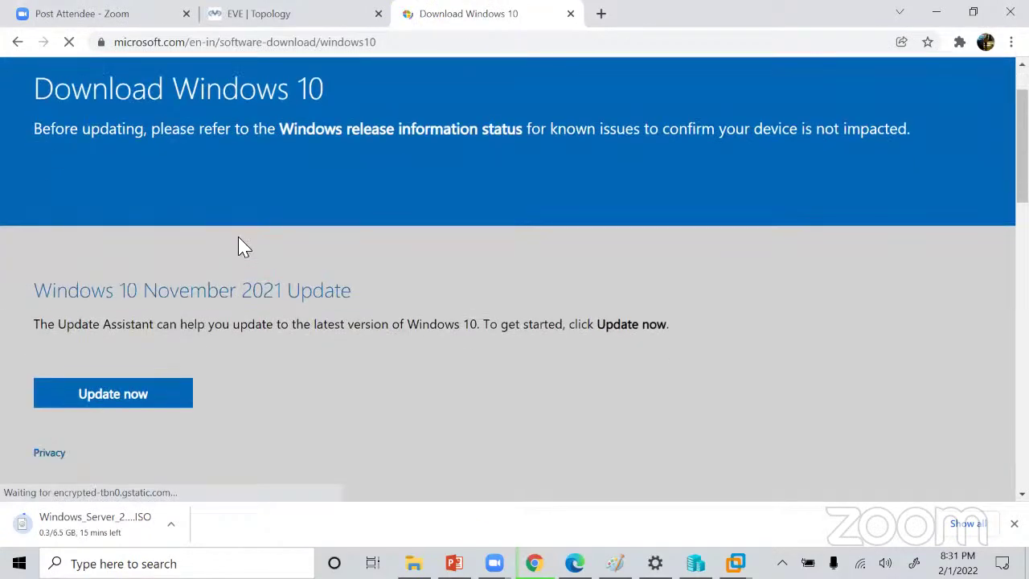
scroll(239, 246, "down", 1)
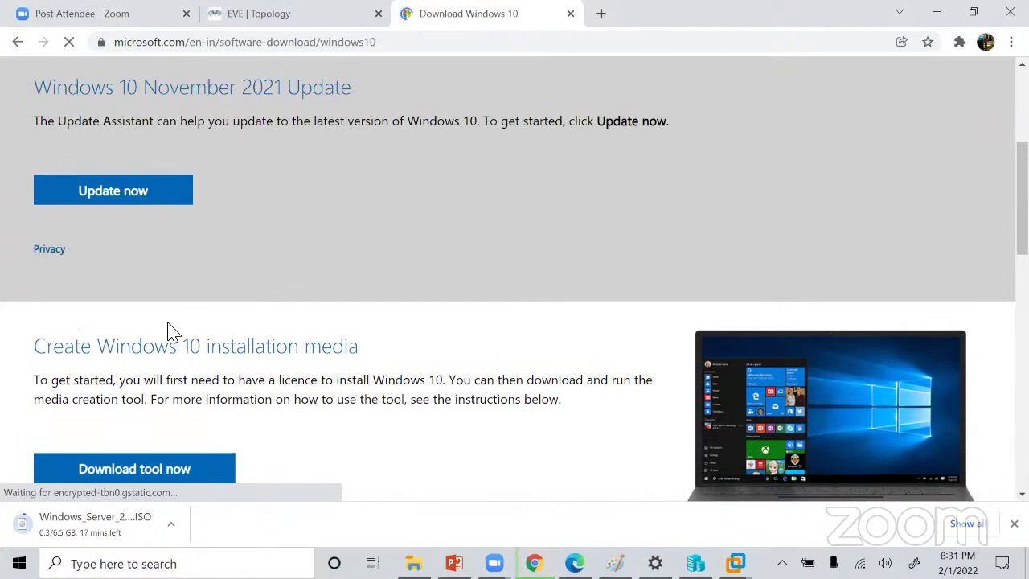
scroll(143, 333, "down", 3)
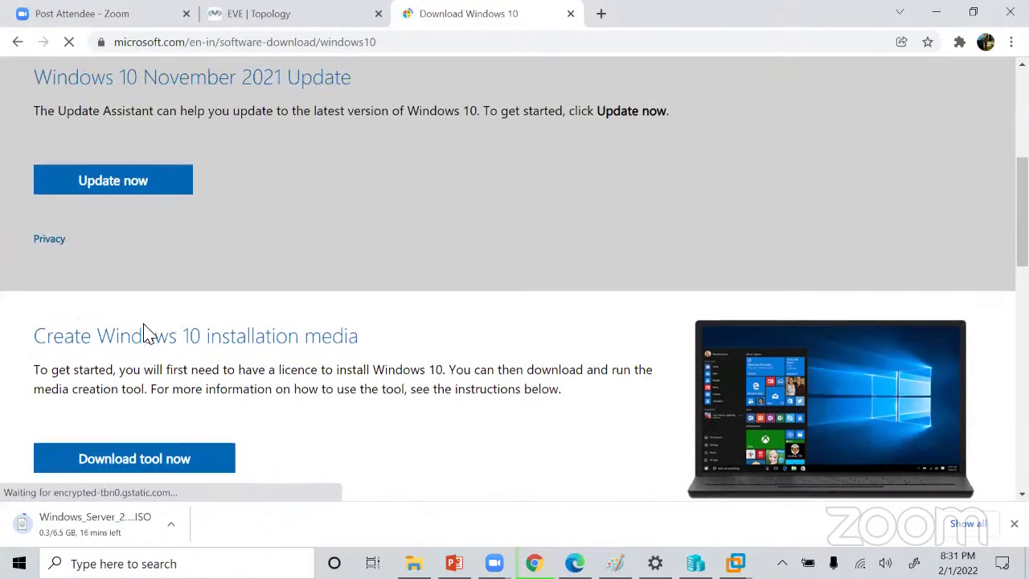
left_click(142, 297)
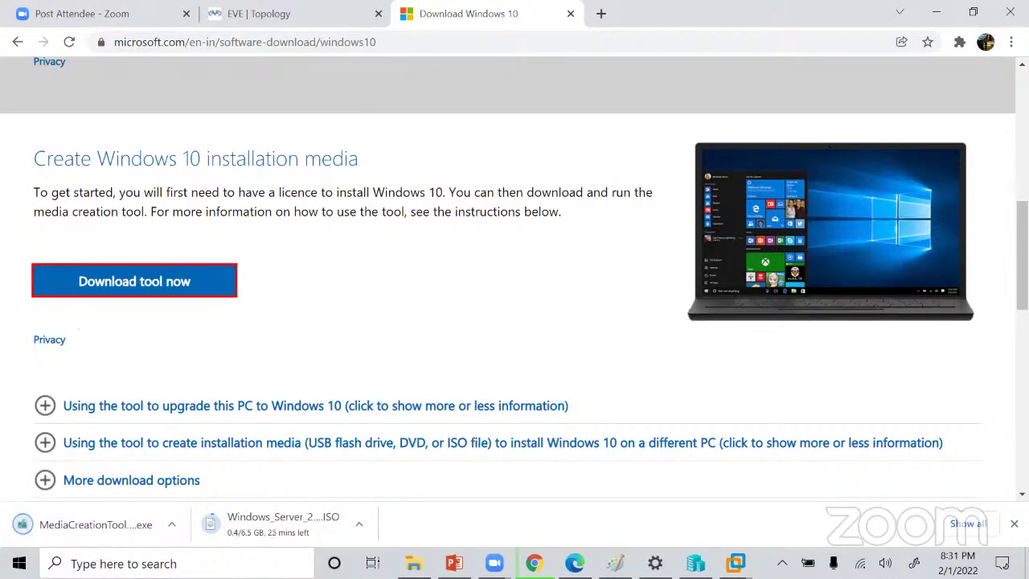
left_click(85, 531)
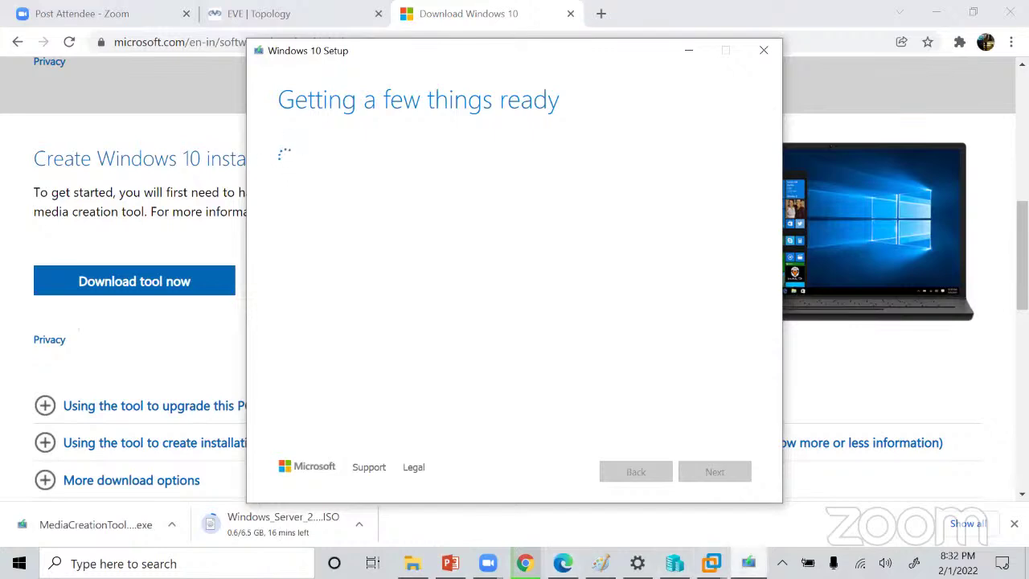
Scroll through the Windows 10 licence terms and accept them.
mouse_move(711, 562)
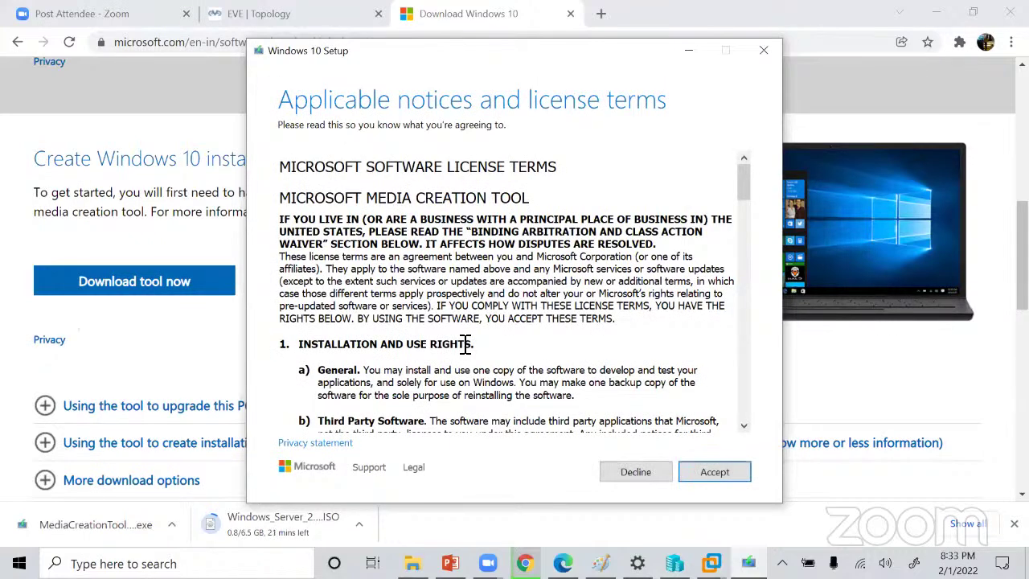
scroll(493, 329, "down", 6)
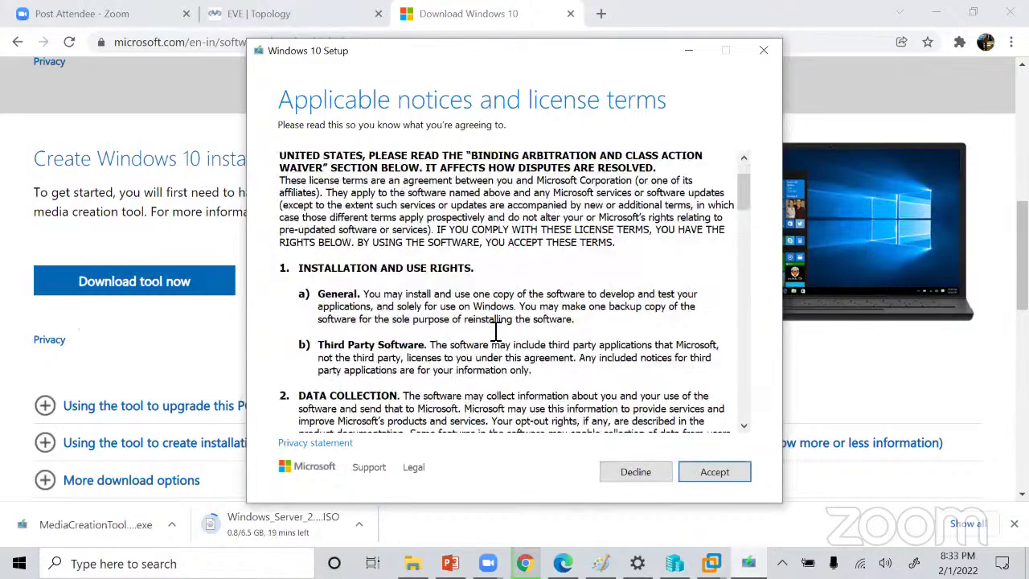
scroll(493, 329, "down", 20)
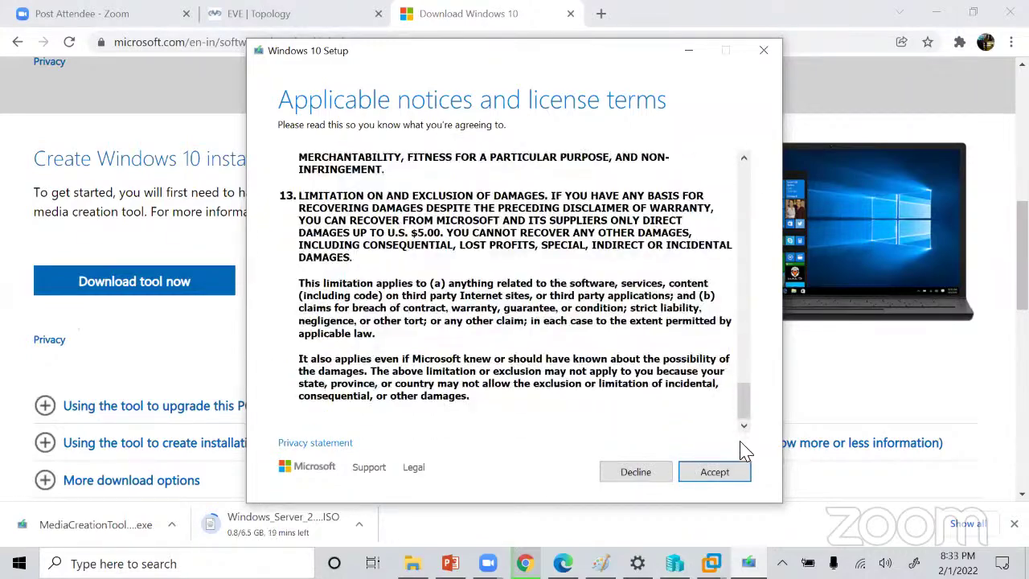
left_click(717, 481)
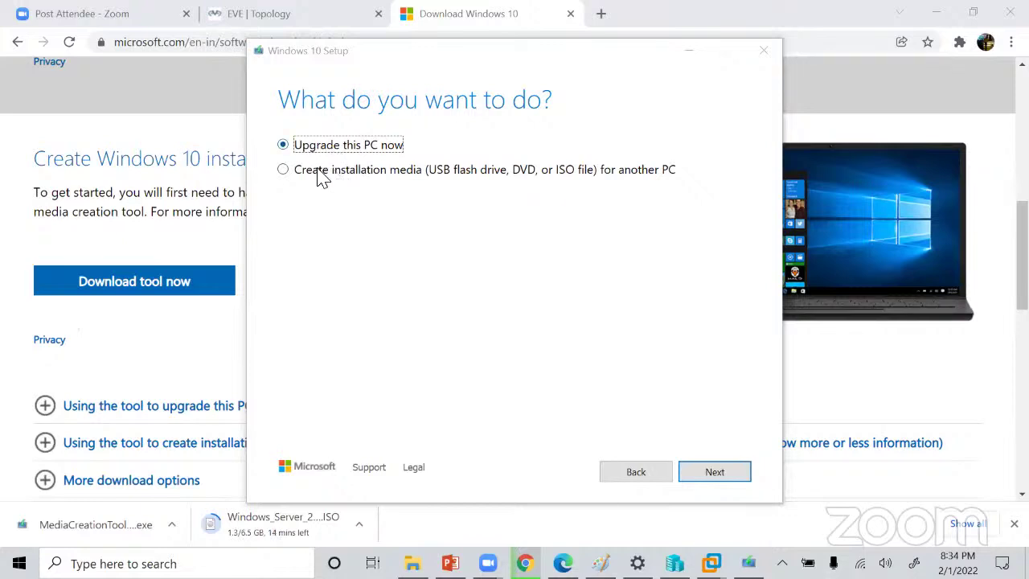
Create media for another PC as an ISO file, keeping English (United States), 64-bit defaults.
left_click(285, 174)
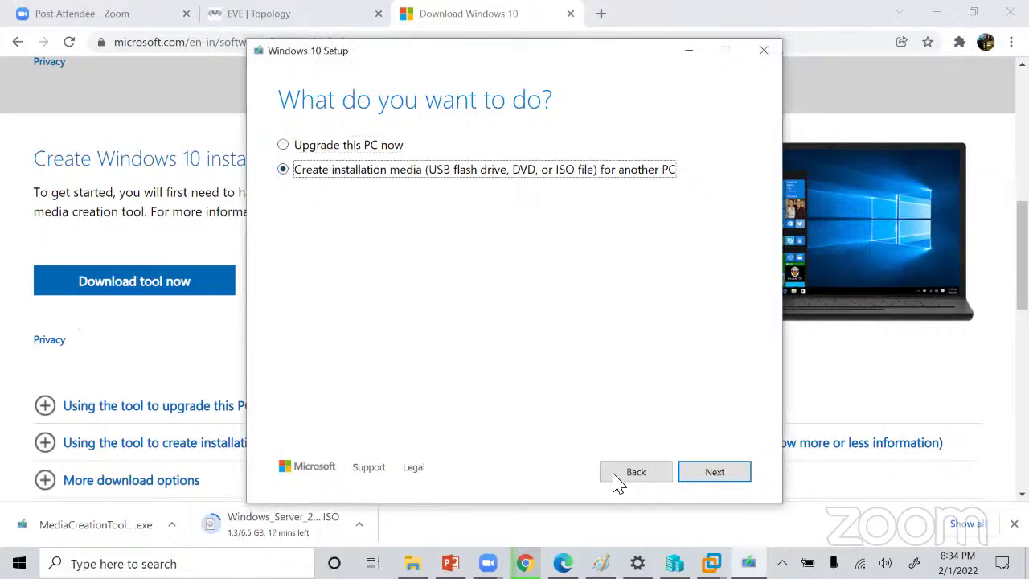
left_click(710, 475)
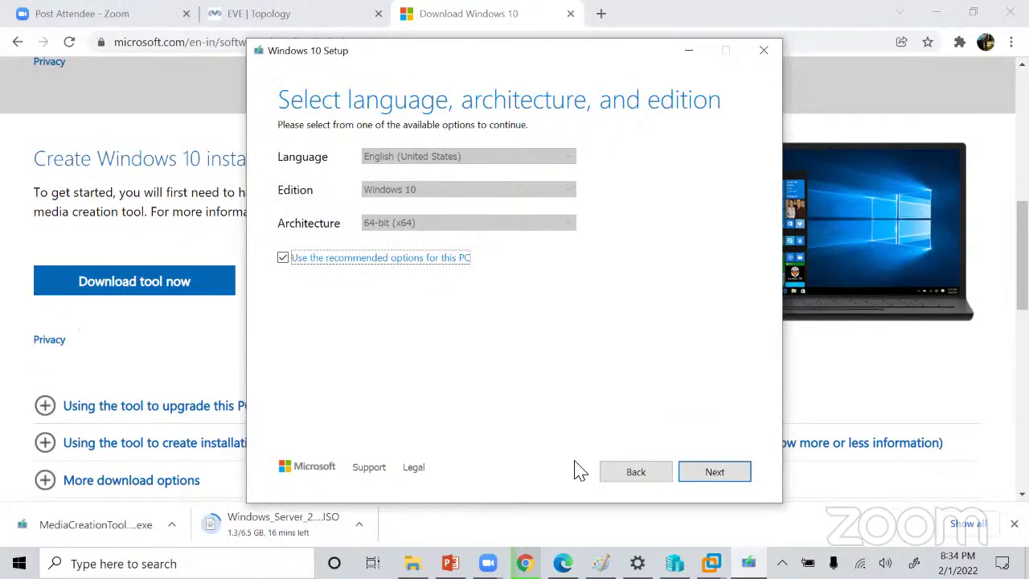
left_click(701, 477)
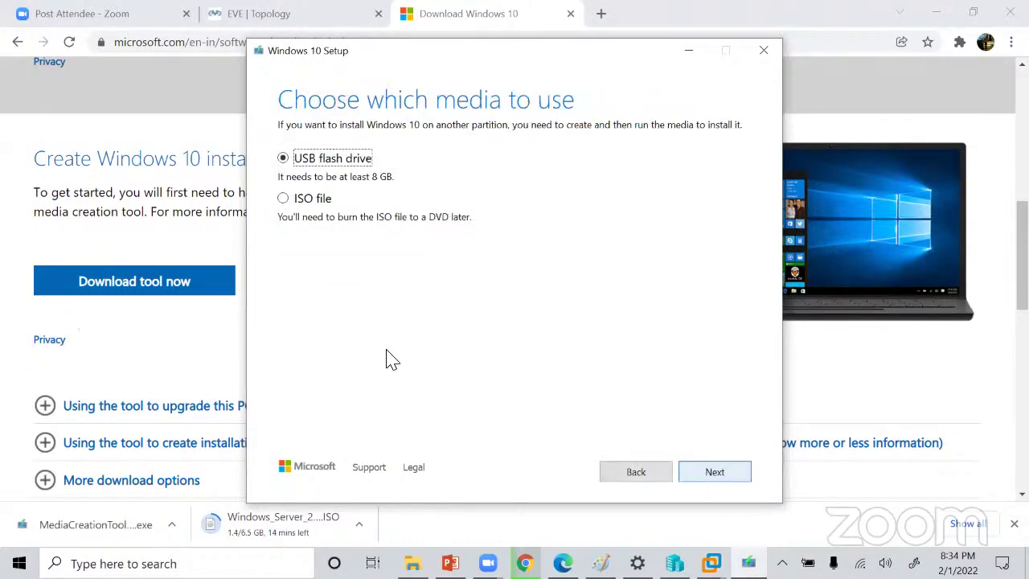
left_click(303, 201)
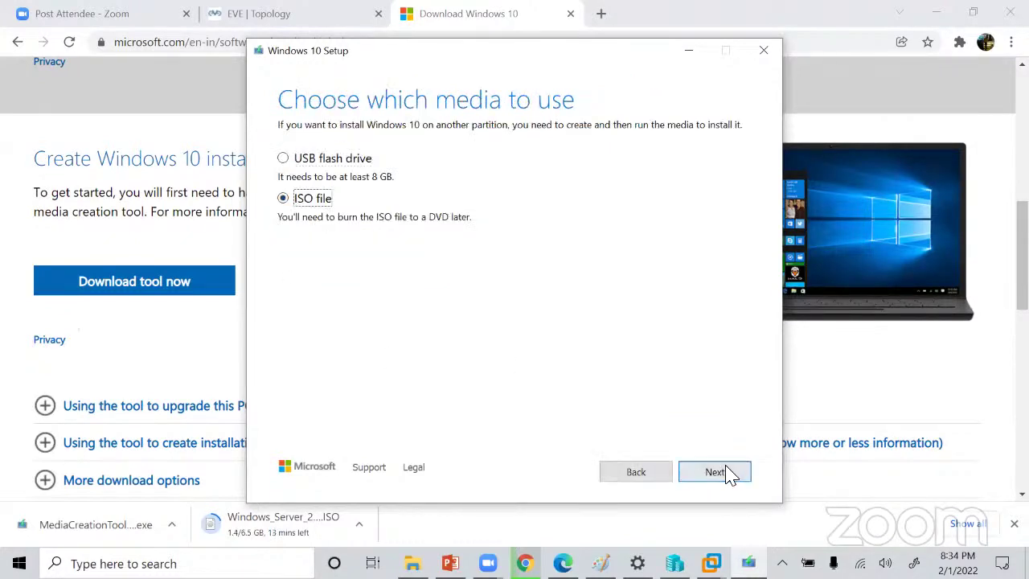
left_click(726, 473)
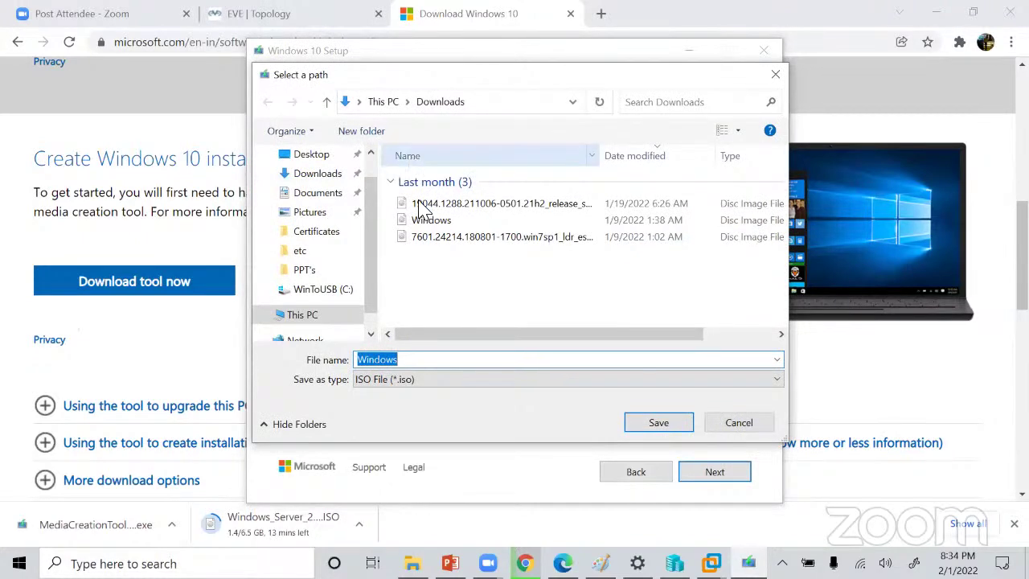
Save the ISO as Windows10 in Downloads rather than replacing the existing Windows.iso.
left_click(659, 424)
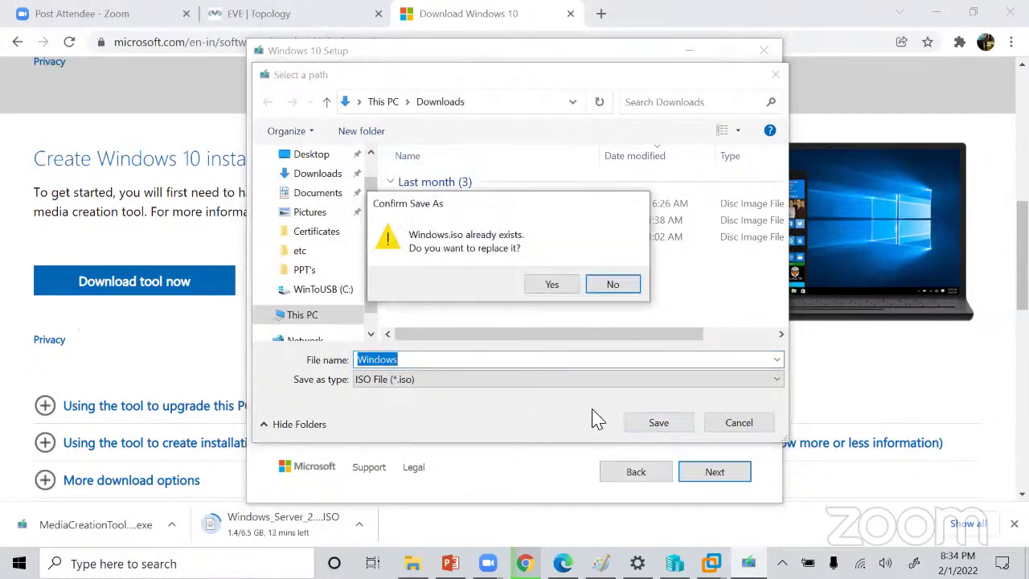
left_click(612, 286)
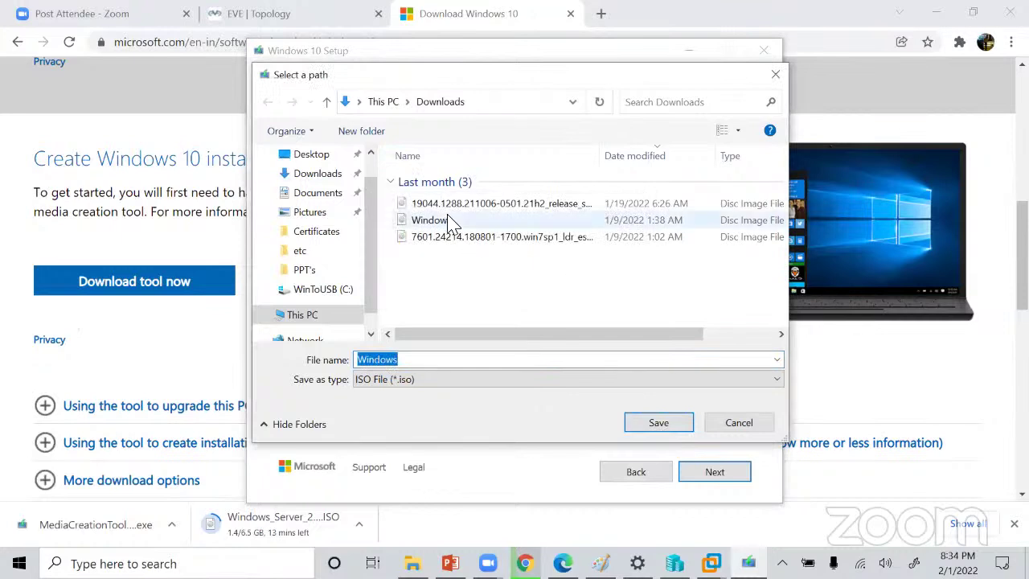
left_click(418, 364)
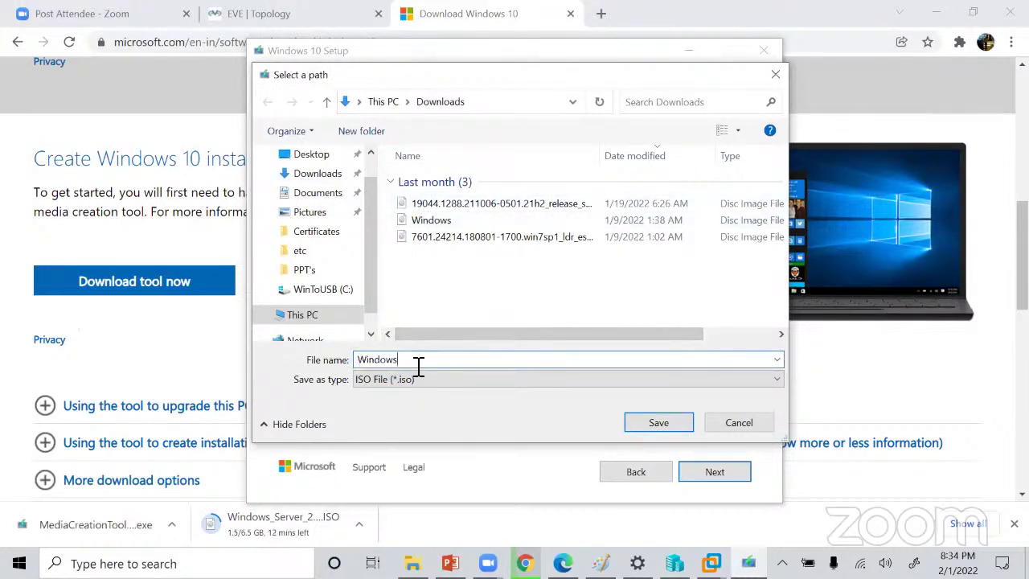
type("10")
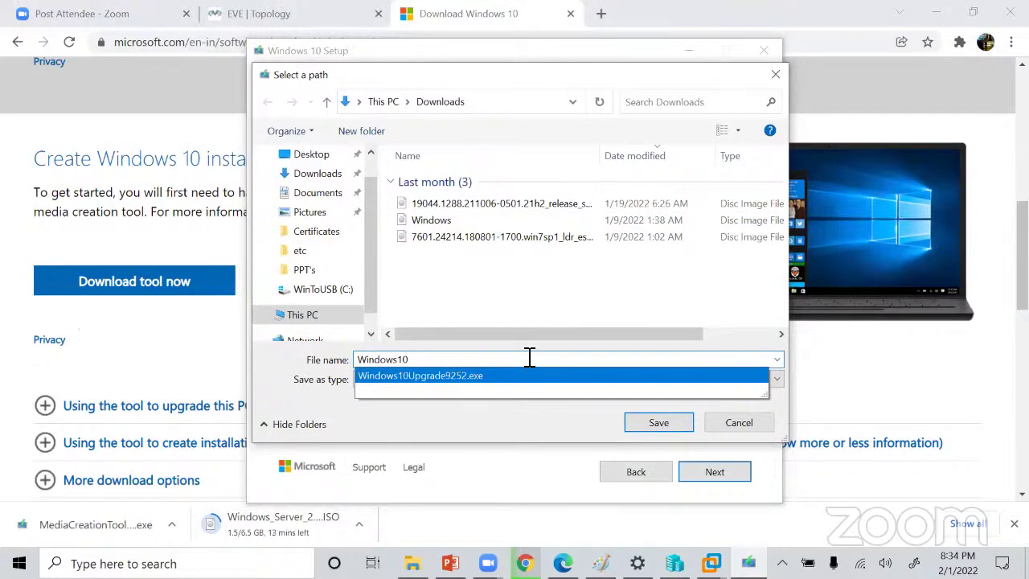
left_click(651, 423)
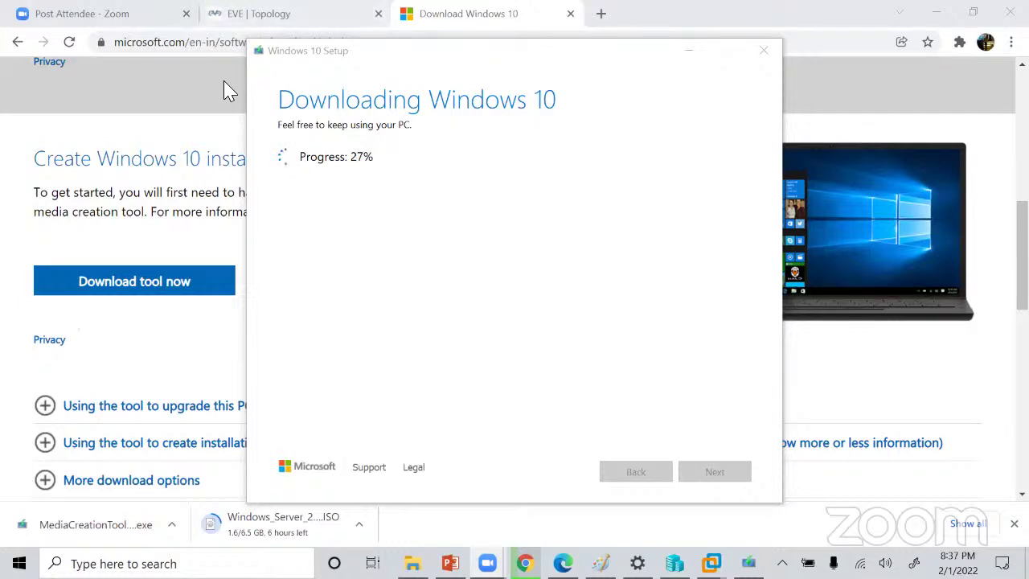
Minimize the downloading Windows 10 Setup window and switch to Chrome's EVE Topology tab.
left_click(686, 50)
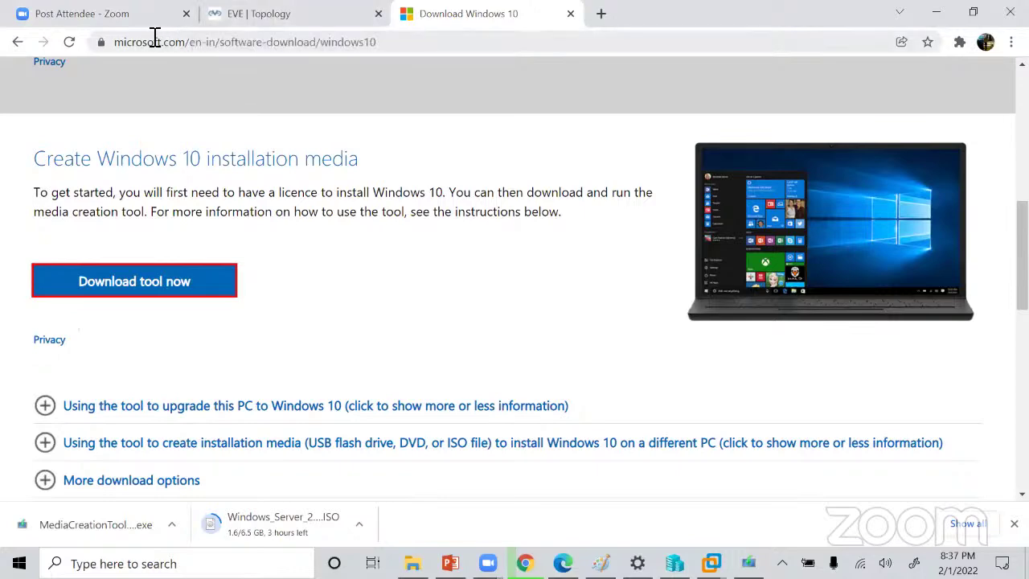
left_click(265, 15)
Load the VMware Workstation Pro evaluation page in place of the EVE topology, then minimize Chrome.
left_click(296, 45)
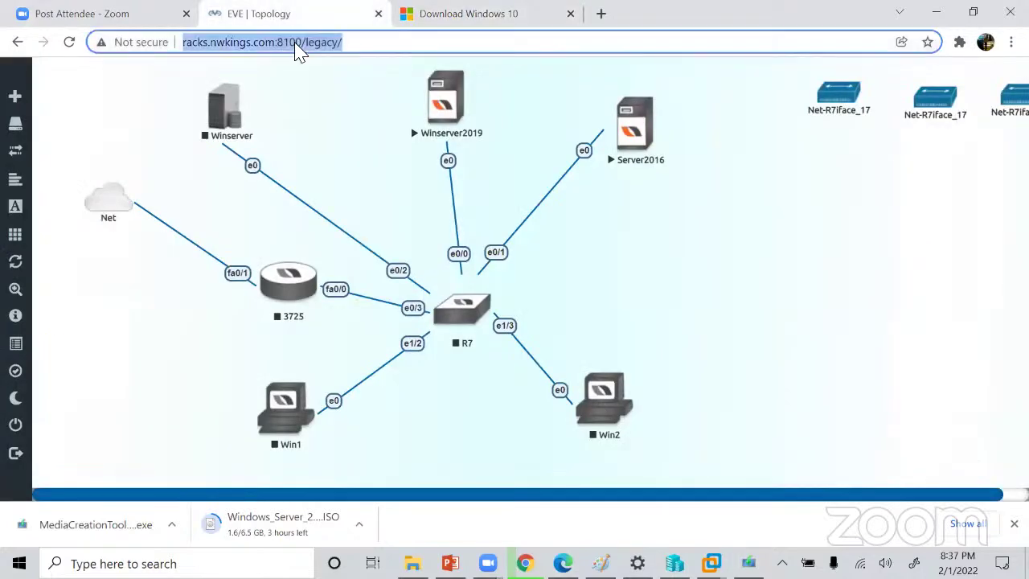
key("BackSpace")
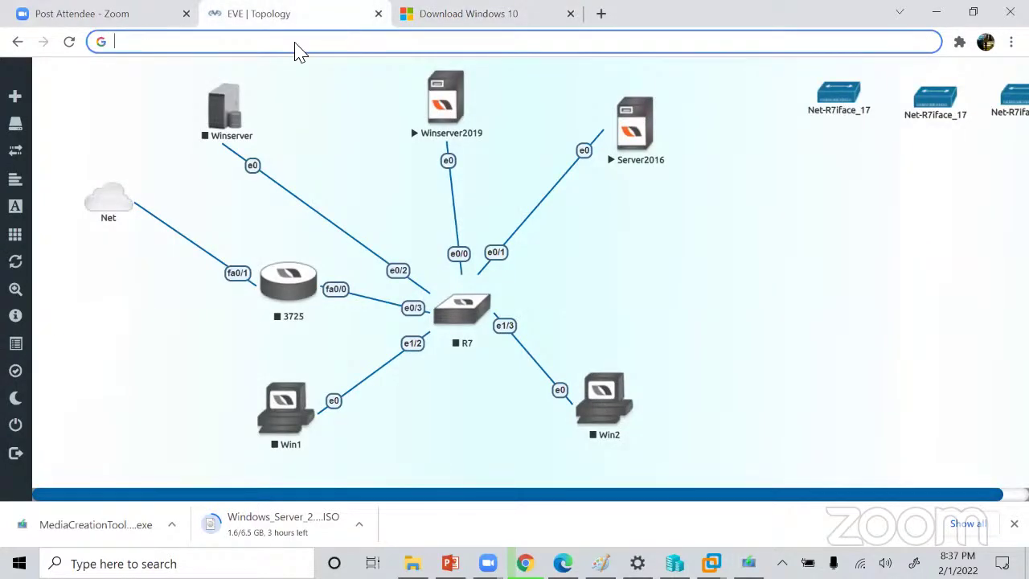
type("vmware")
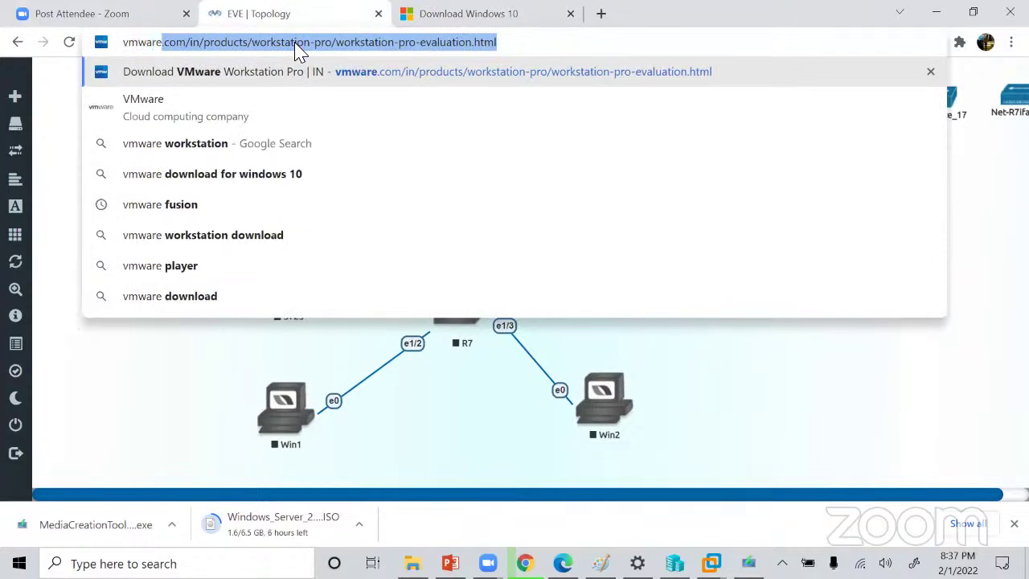
left_click(280, 71)
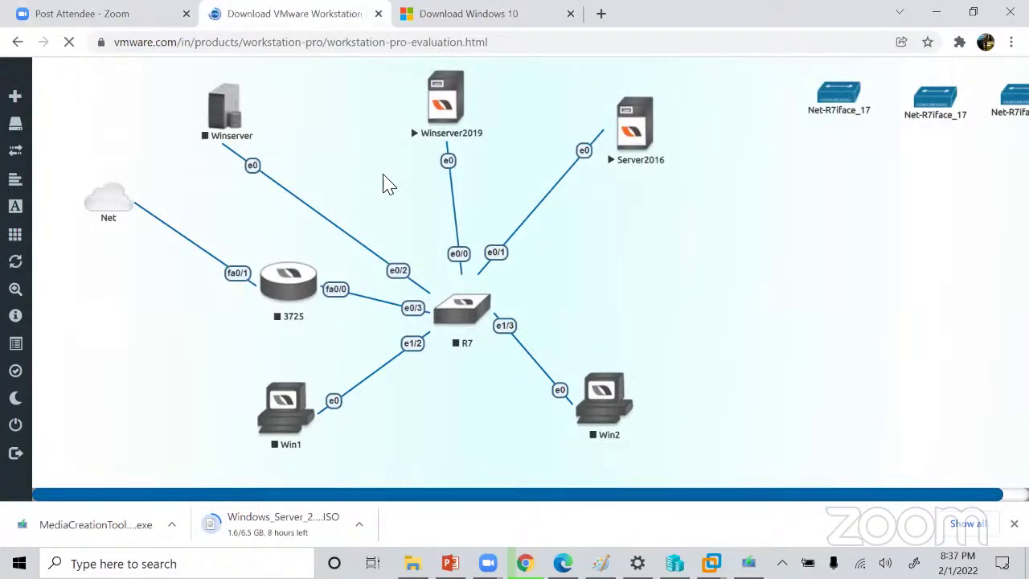
scroll(382, 184, "down", 1)
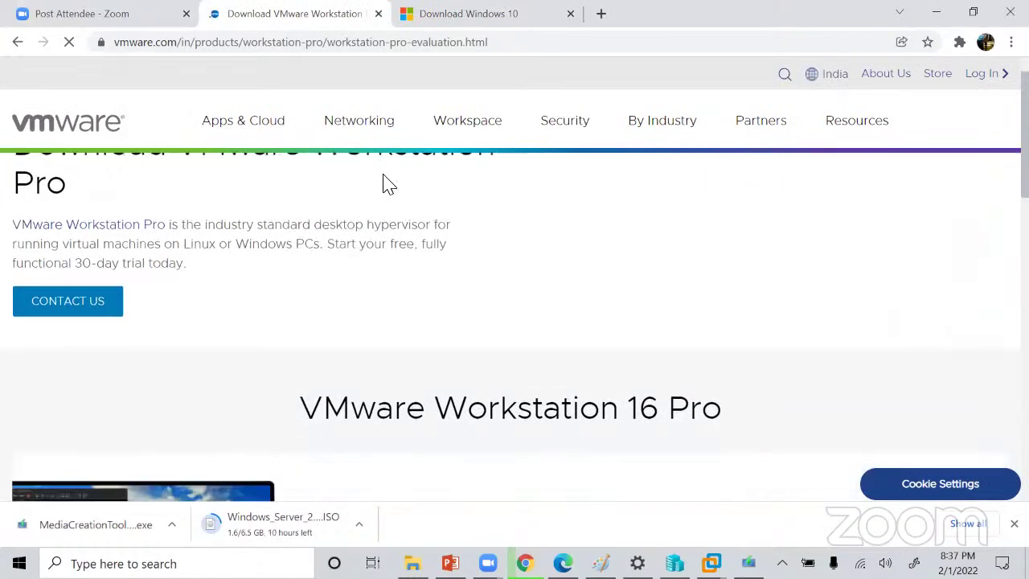
scroll(383, 184, "down", 4)
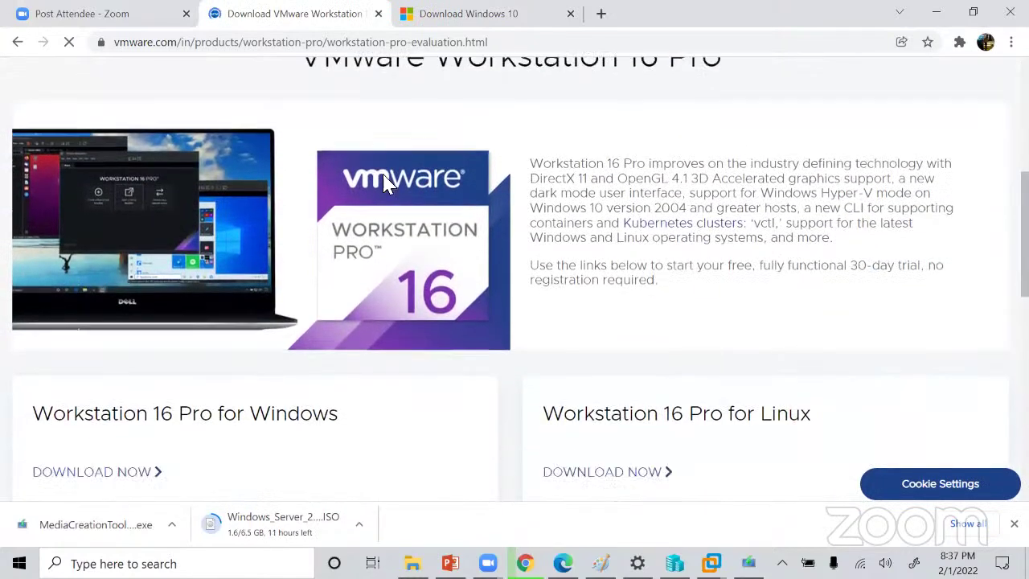
scroll(384, 184, "down", 2)
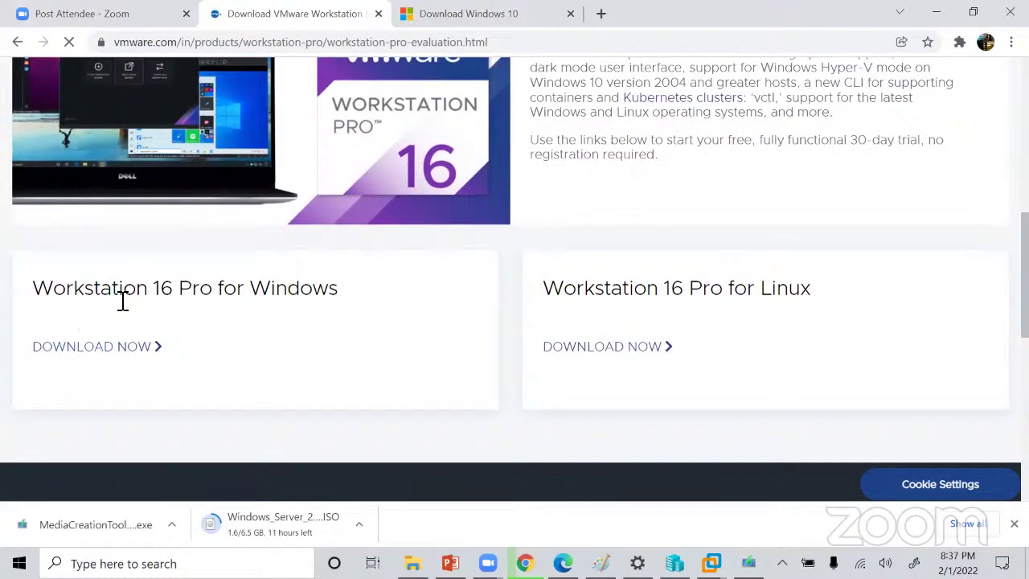
scroll(122, 301, "up", 6)
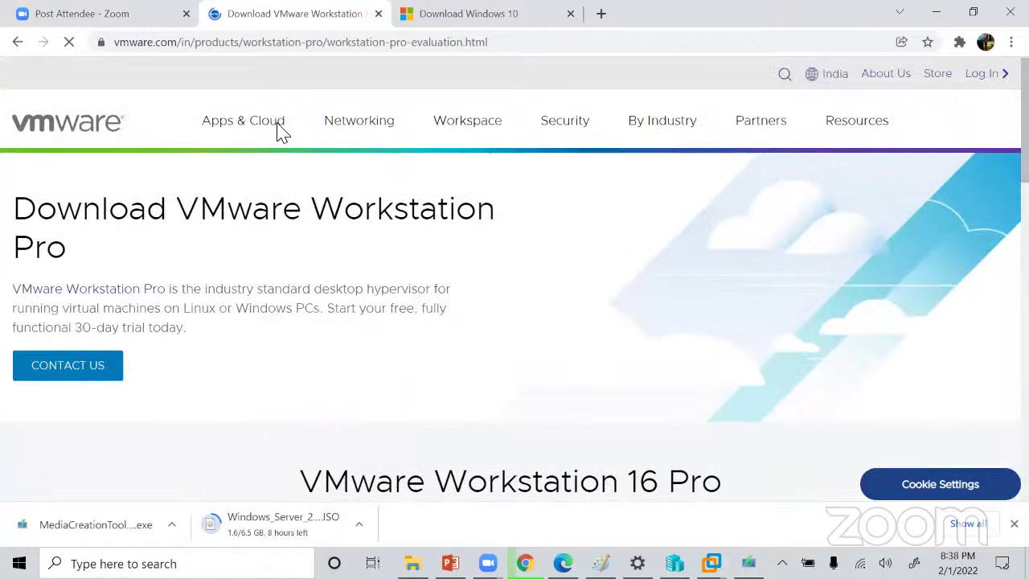
left_click(509, 41)
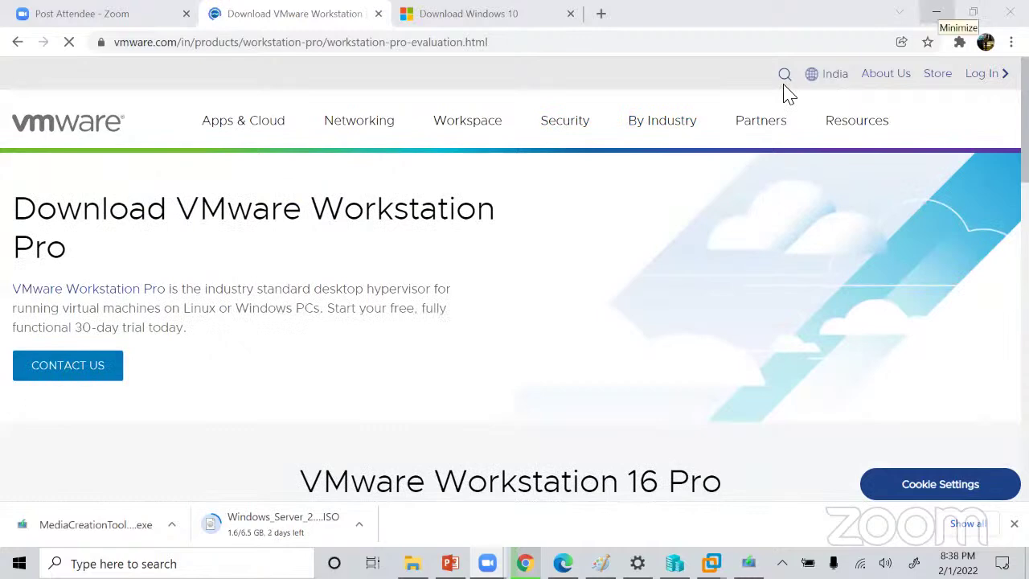
left_click(935, 14)
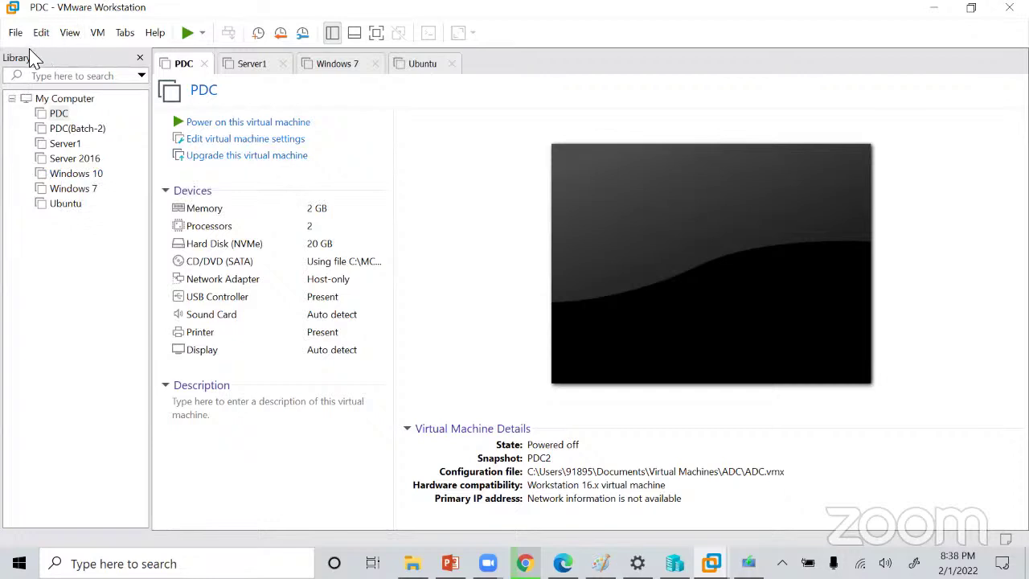
Open VMware Workstation's File menu for the New Virtual Machine command.
left_click(14, 32)
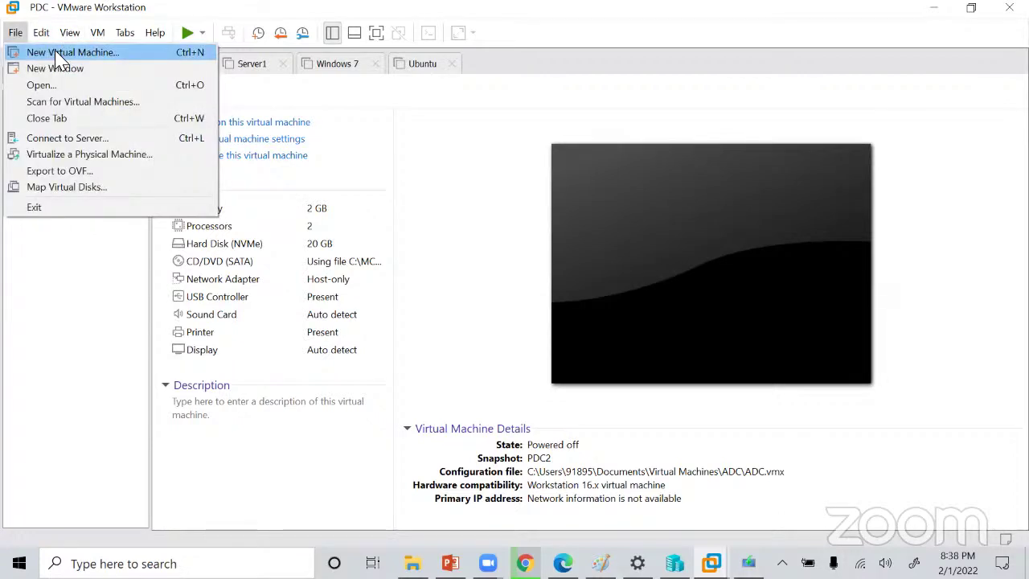
Start a Custom virtual machine, install the OS later, guest Microsoft Windows, version Windows Server 2016.
key("Escape")
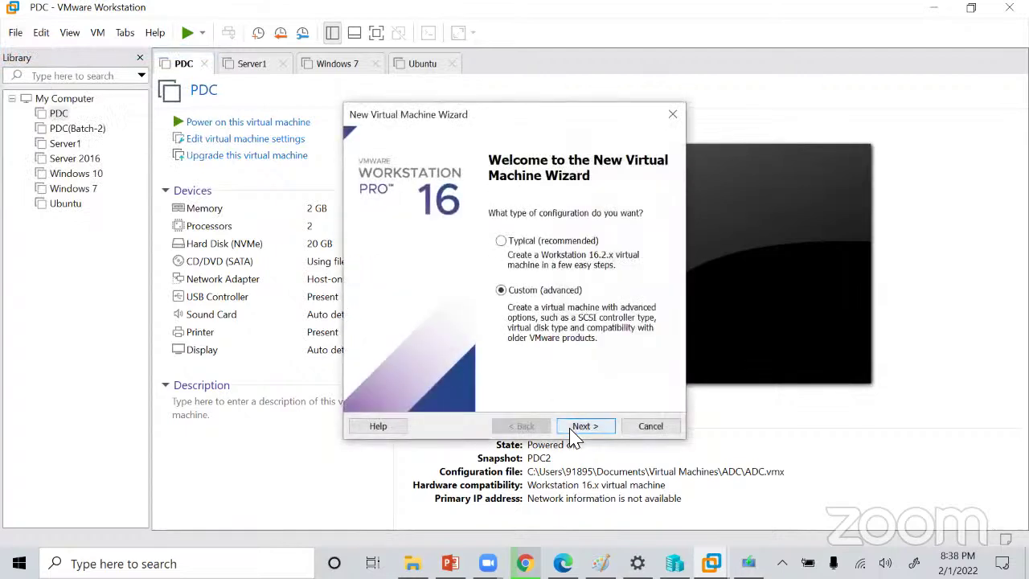
left_click(577, 431)
left_click(581, 431)
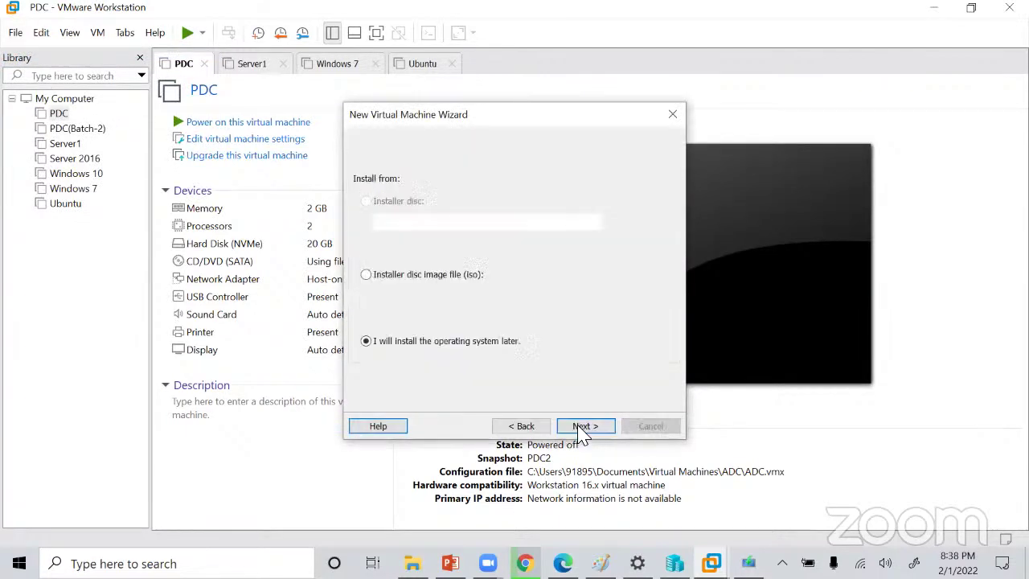
left_click(580, 431)
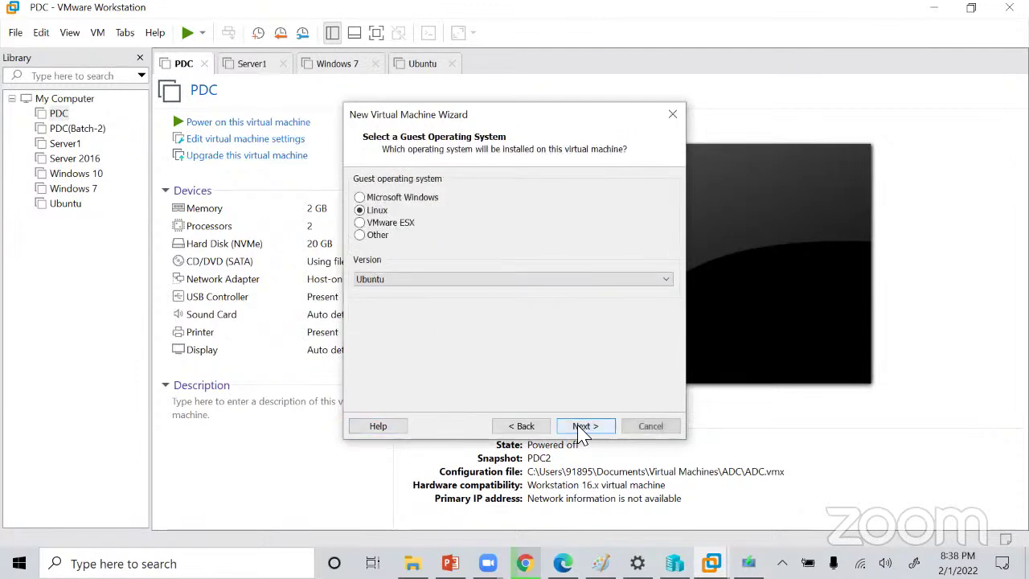
left_click(359, 198)
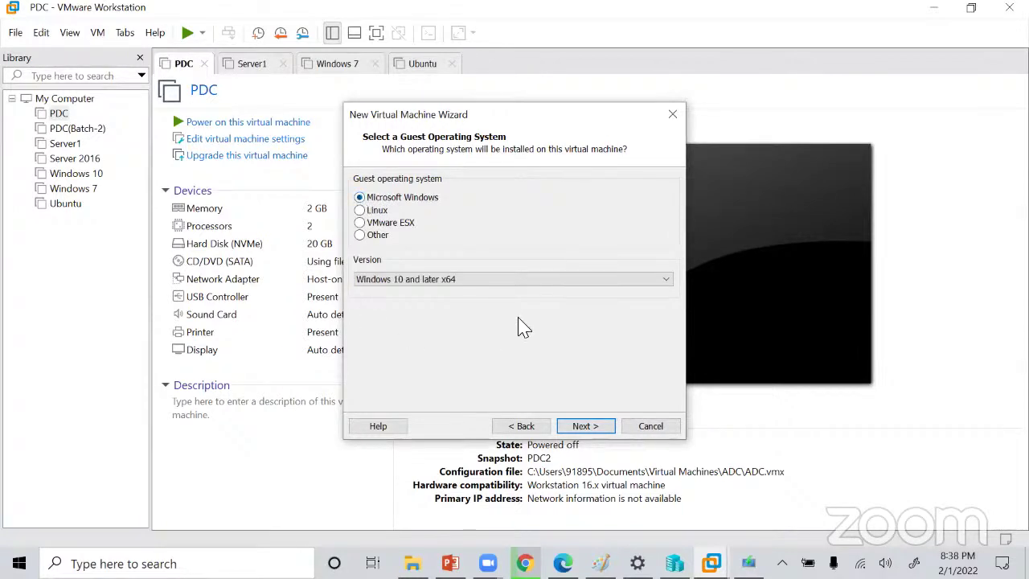
left_click(515, 281)
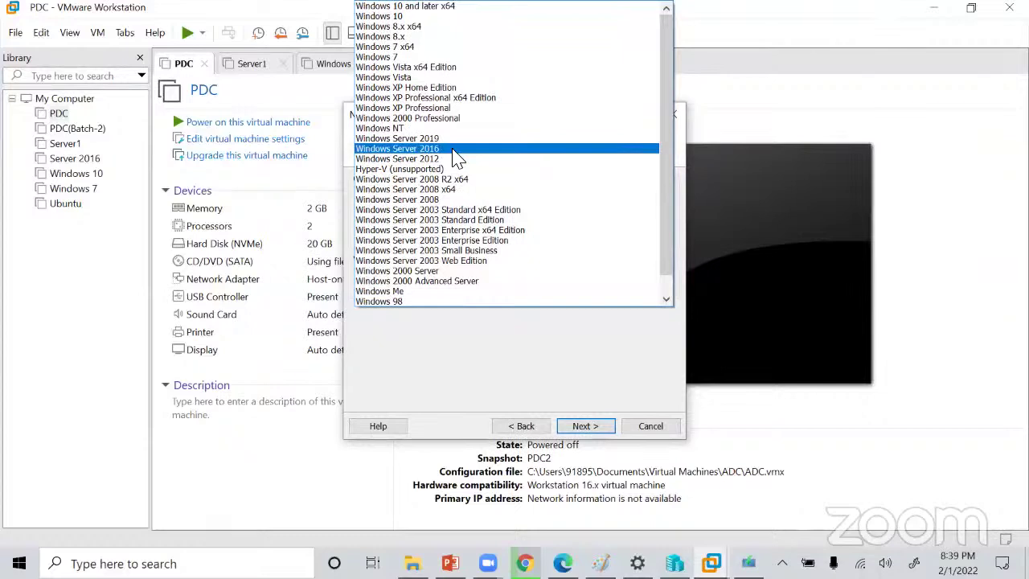
left_click(454, 150)
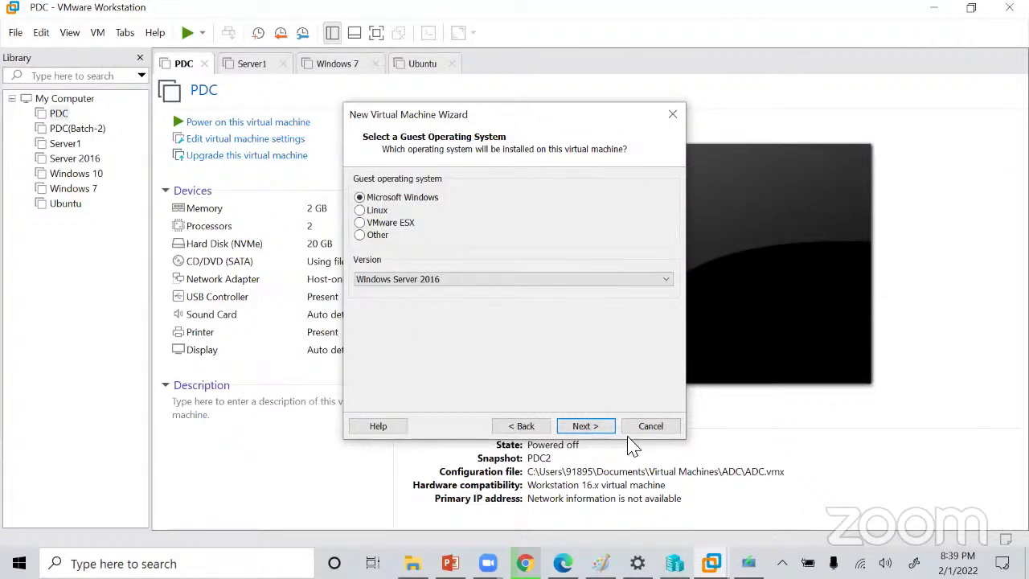
left_click(585, 427)
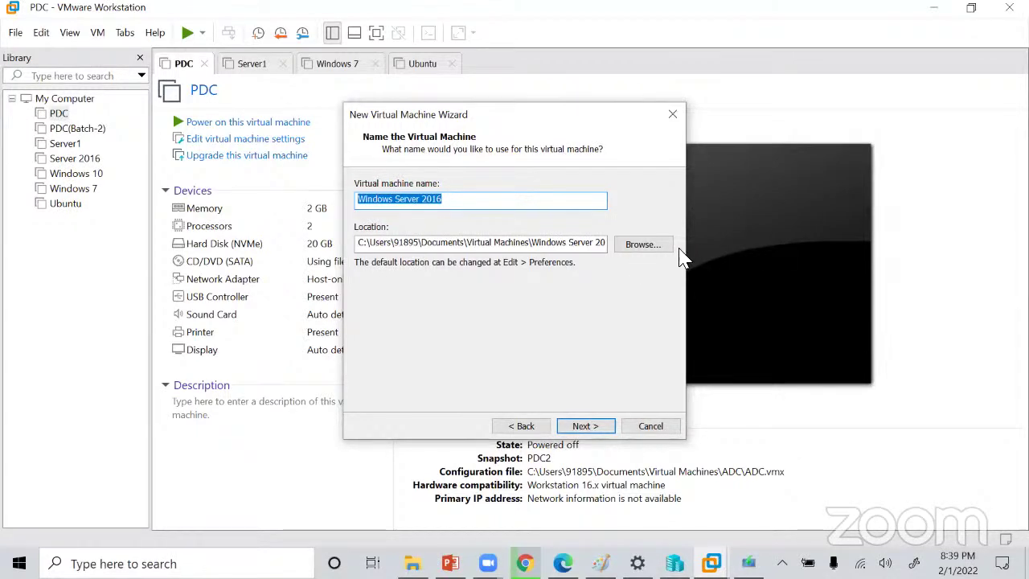
Edit the virtual machine name field, ending with the name Windows Server 2016.
key("BackSpace")
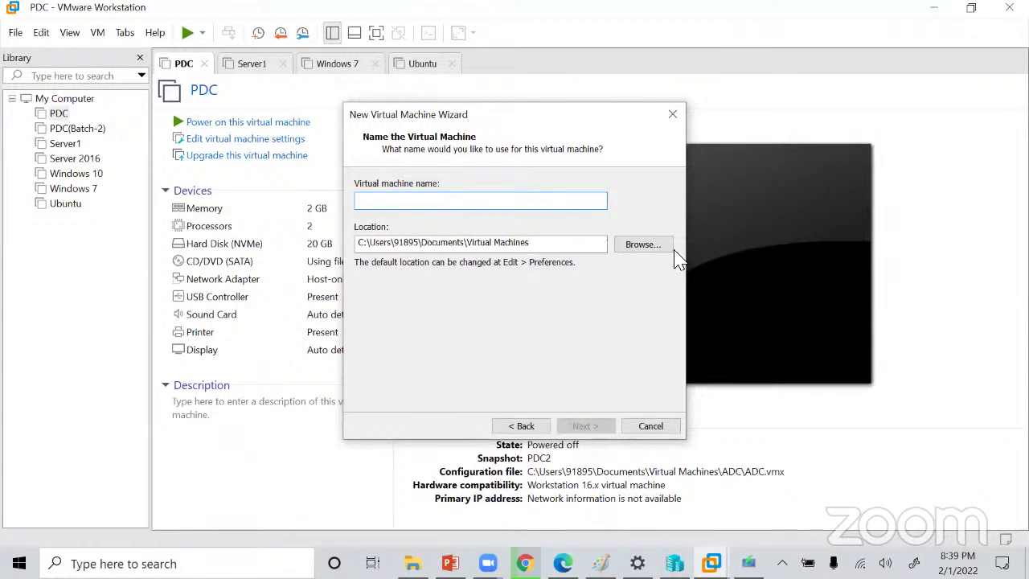
type("Ser")
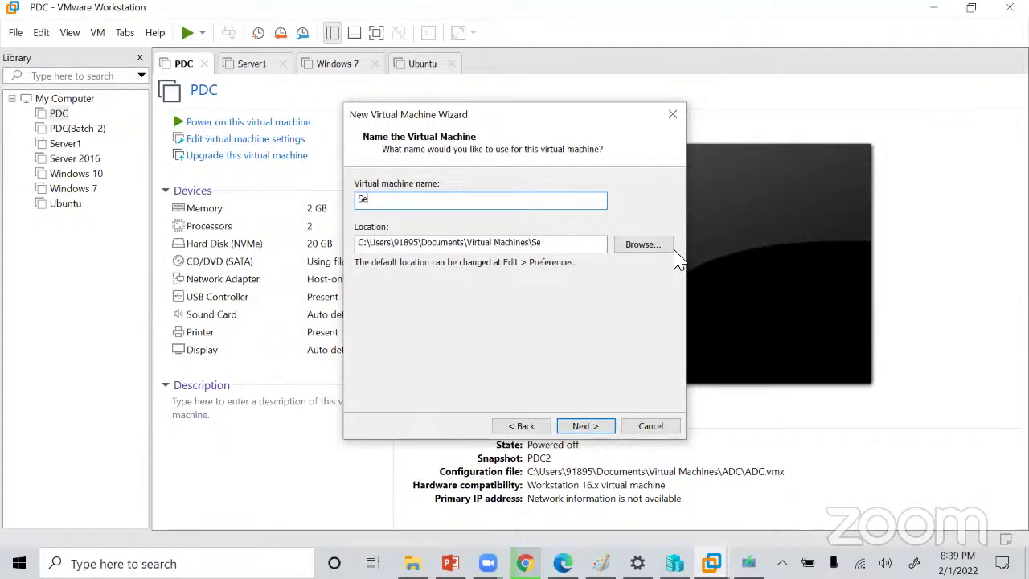
key("BackSpace")
key("BackSpace")
type("Windows Server 2016")
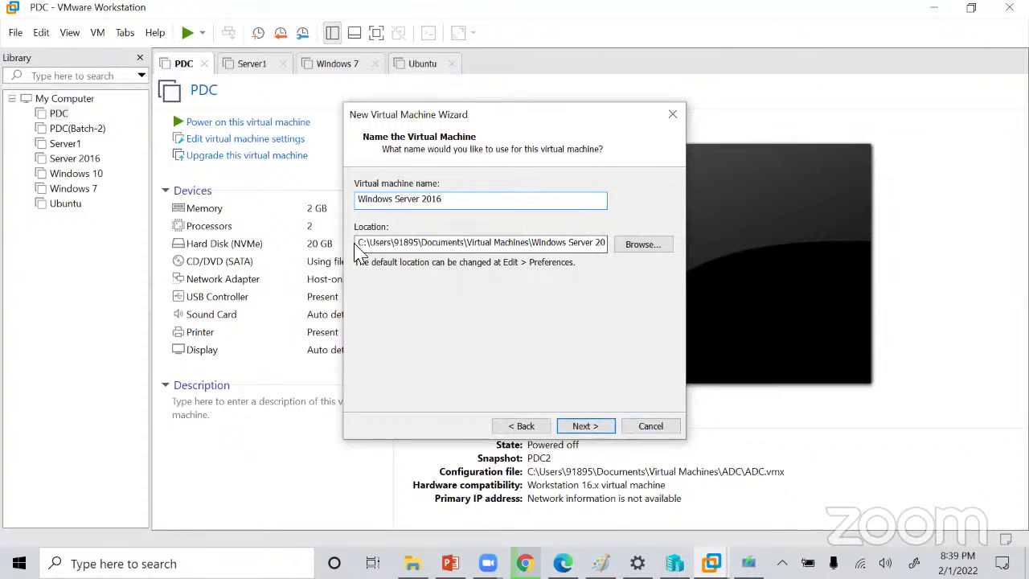
Browse for a storage folder, cancel to keep the default location, and continue.
left_click_drag(357, 244, 634, 243)
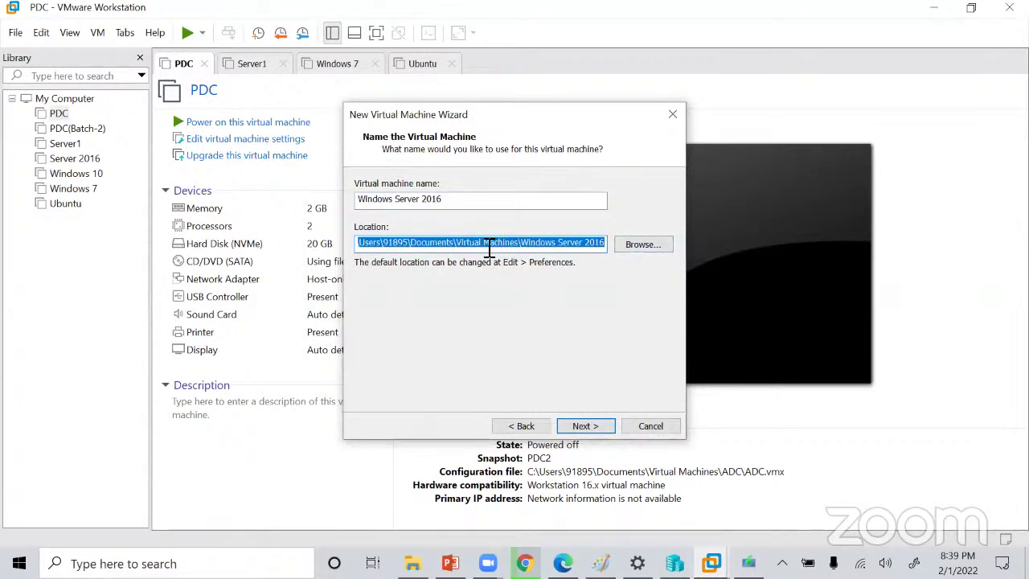
left_click(645, 247)
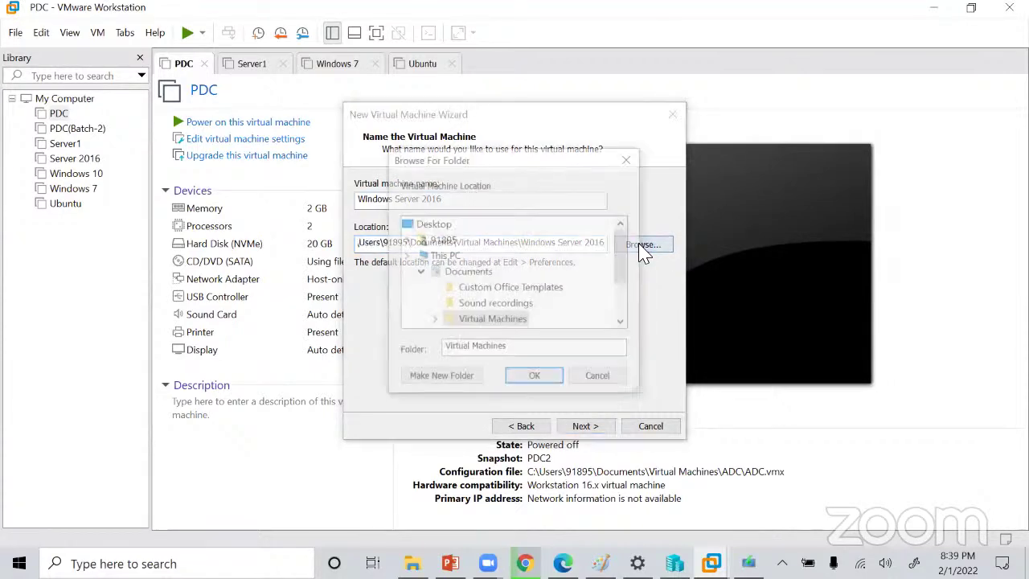
left_click_drag(622, 246, 626, 299)
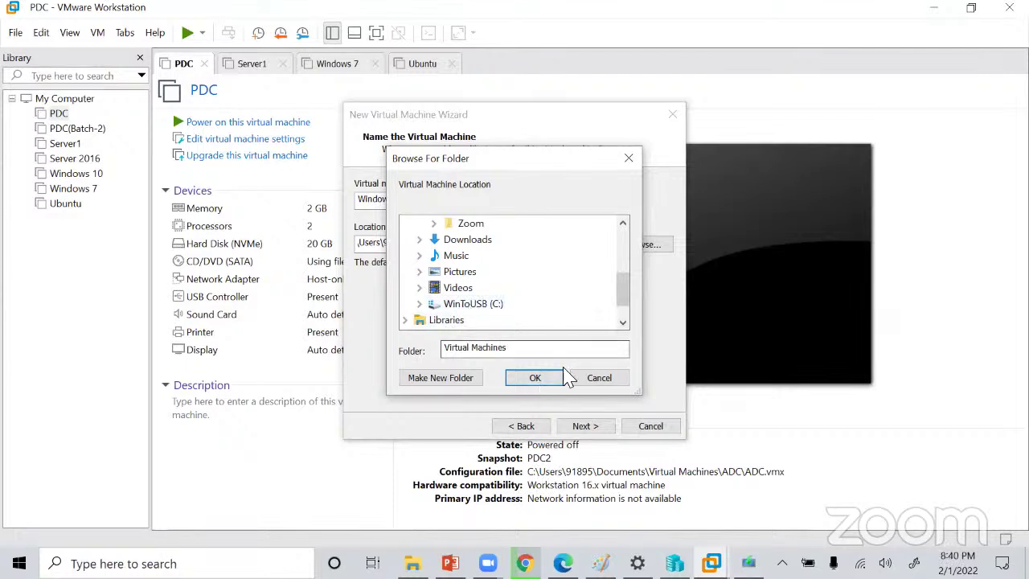
left_click(598, 378)
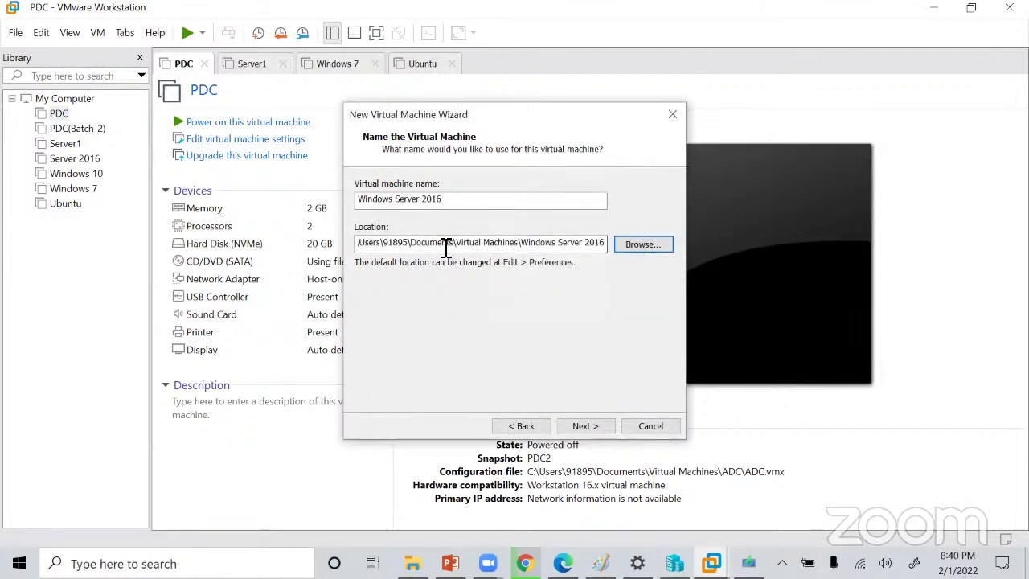
left_click(586, 426)
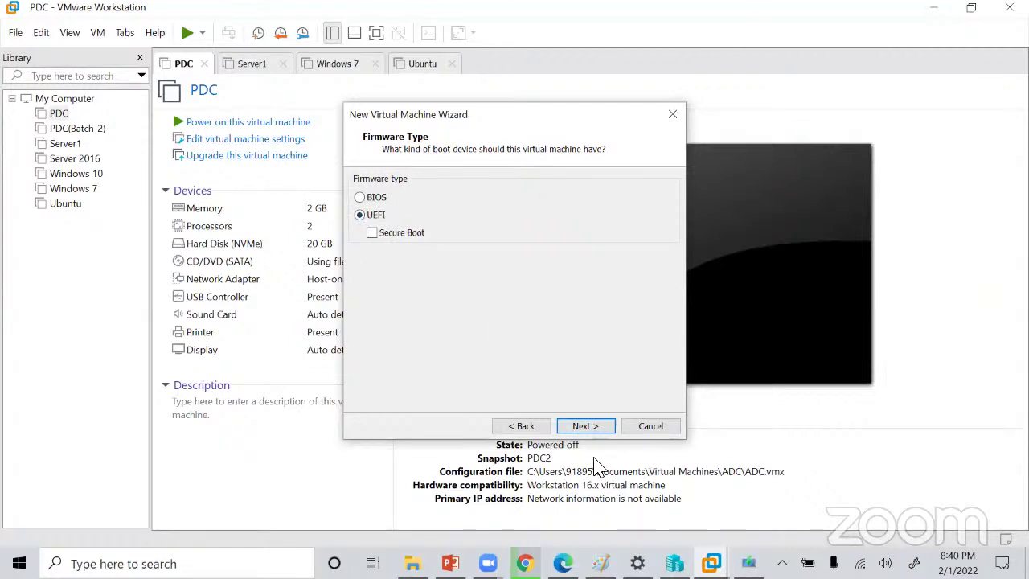
Keep UEFI firmware and advance to processors, then show Chrome's Download Windows 10 page.
left_click(585, 426)
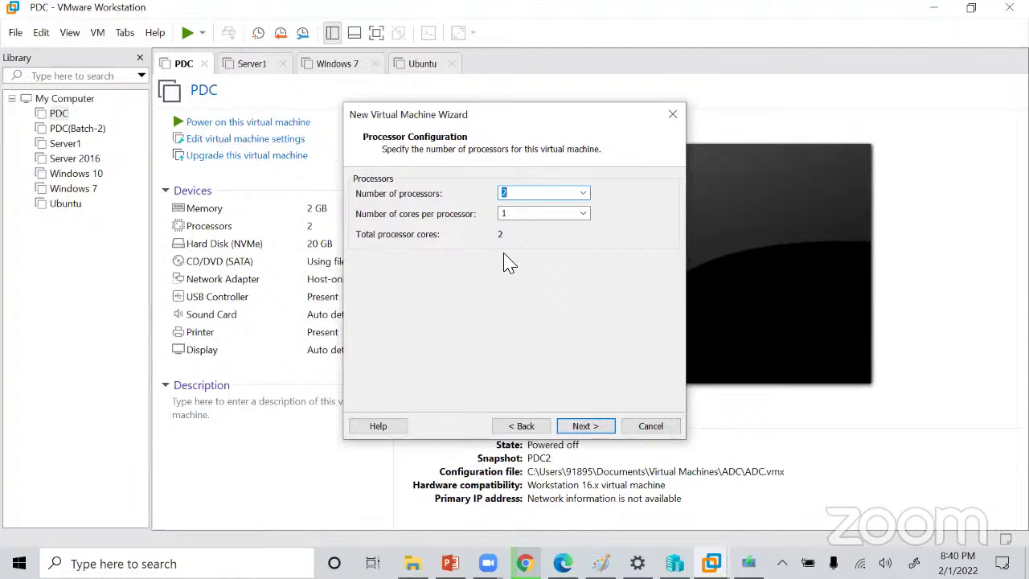
left_click(524, 562)
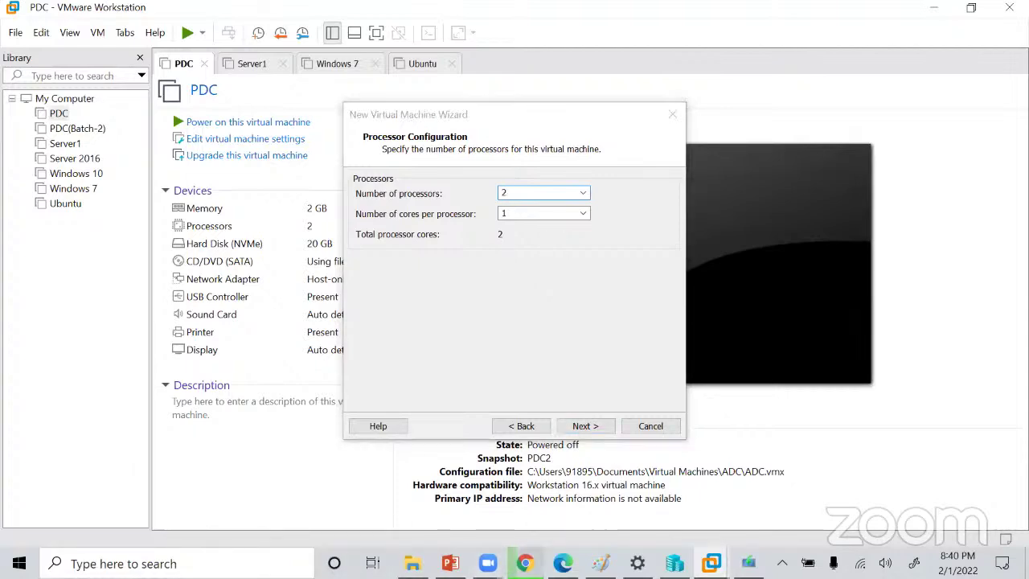
left_click(468, 14)
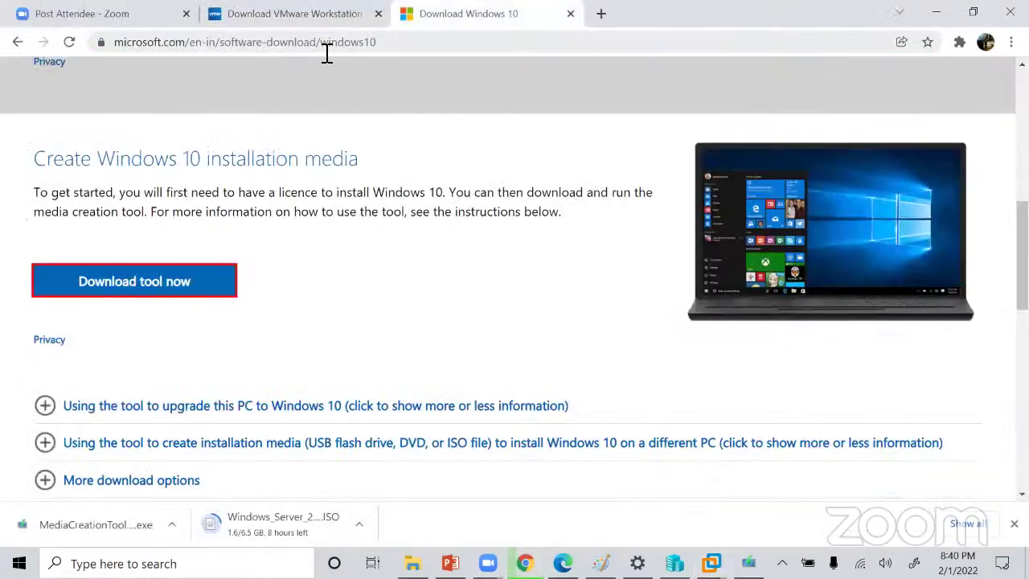
Search Chrome for 'xeon x5650' and open Intel's ark.intel.com specification page.
left_click(446, 51)
key("BackSpace")
type("xe")
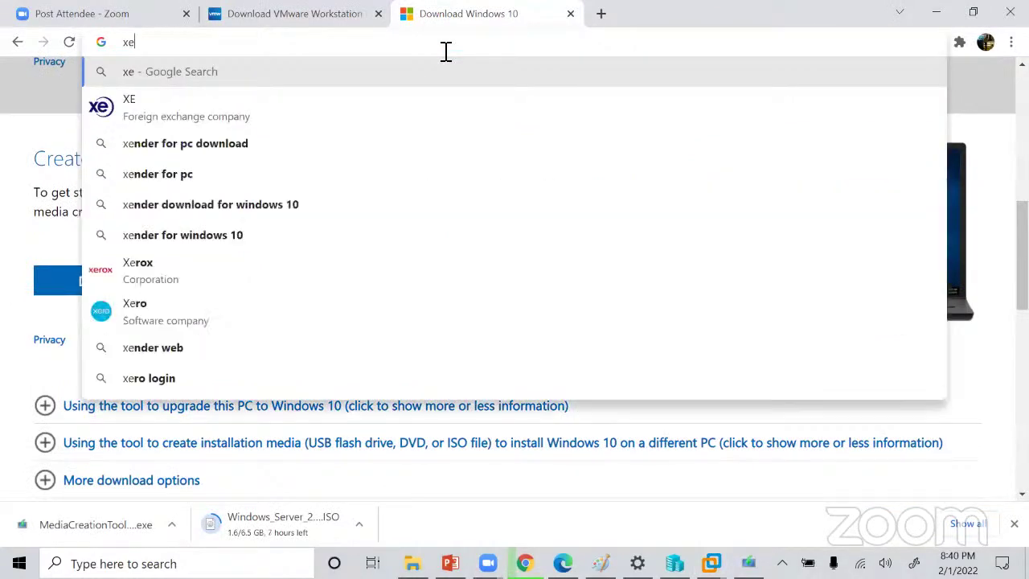
type("on [")
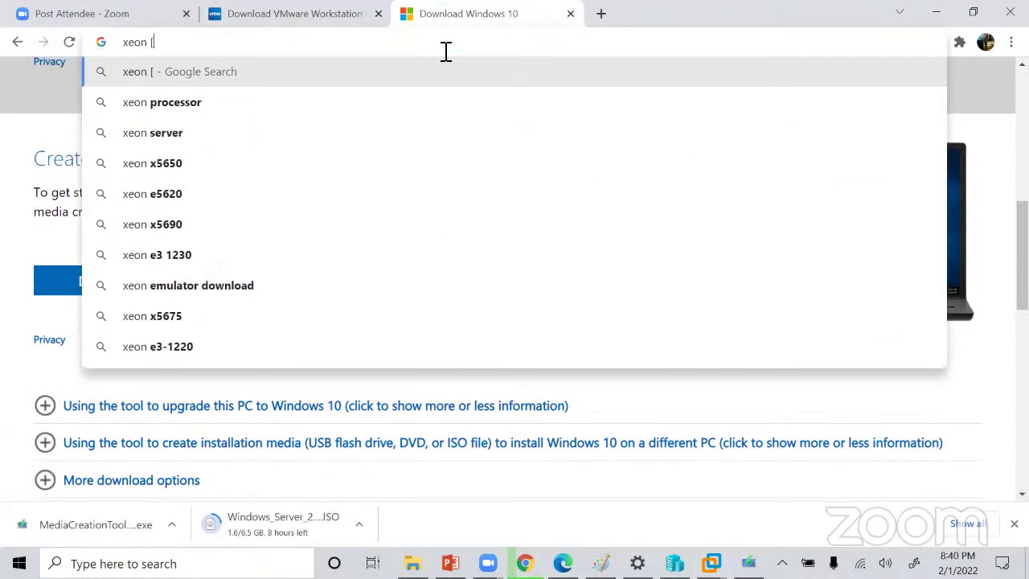
key("BackSpace")
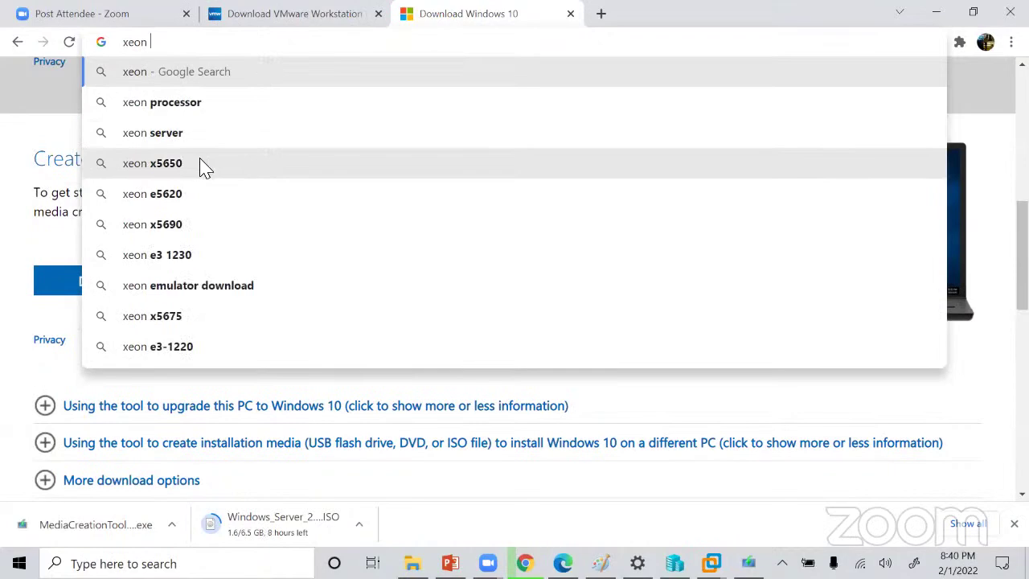
left_click(204, 177)
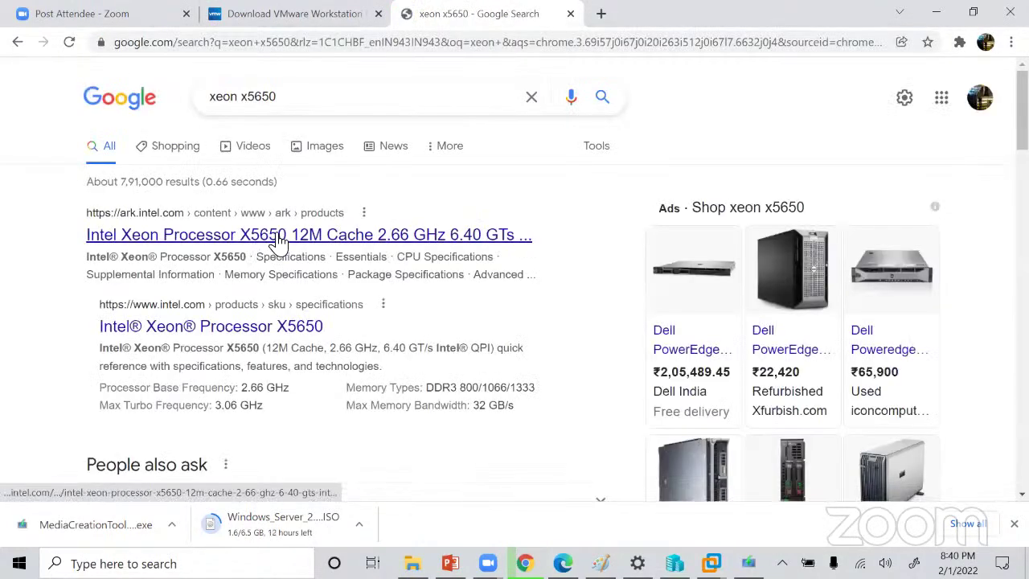
left_click(277, 234)
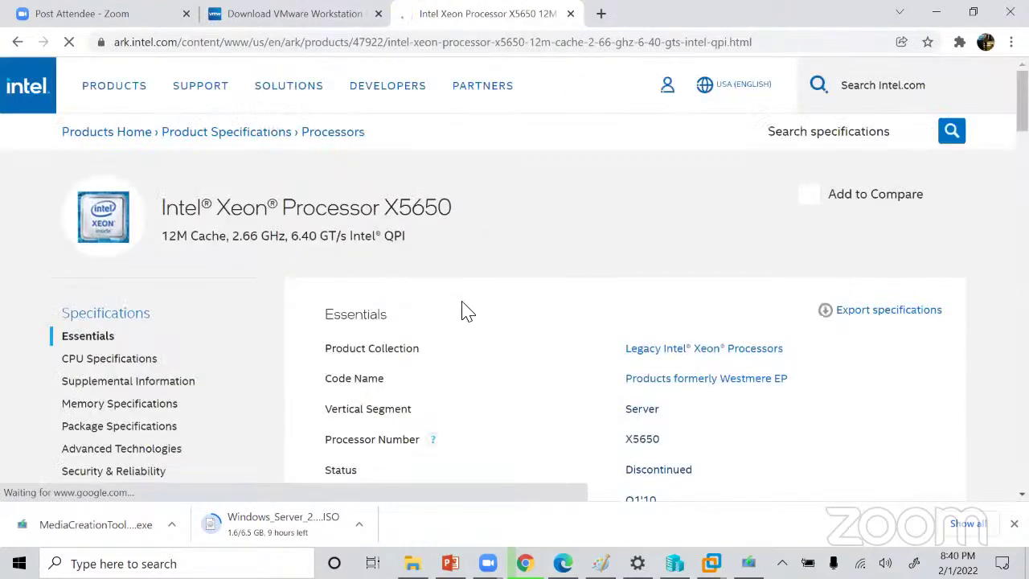
Review the Xeon X5650 specs (6 cores, 12 threads), then return to the VMware wizard.
scroll(466, 313, "down", 3)
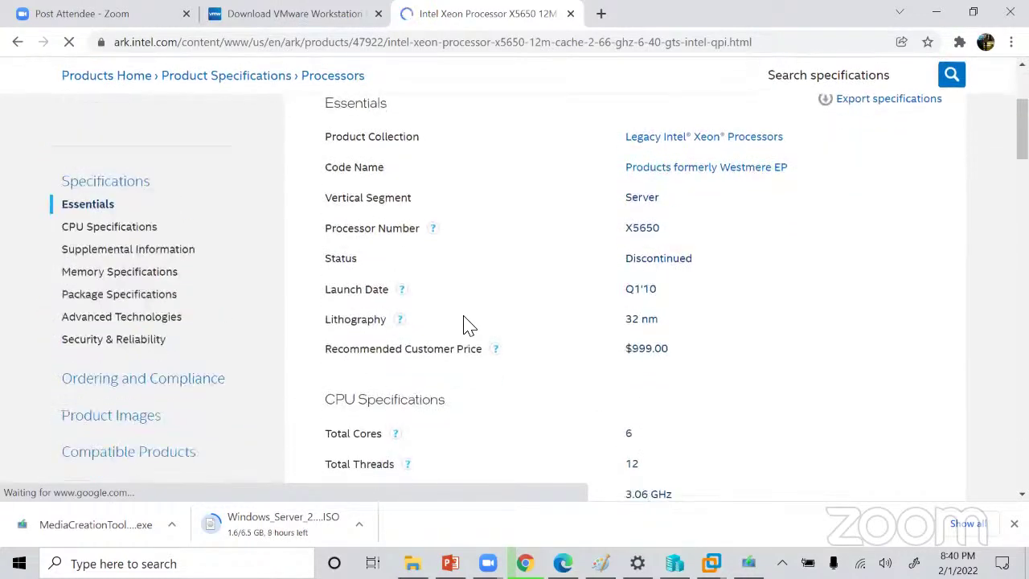
scroll(466, 326, "down", 1)
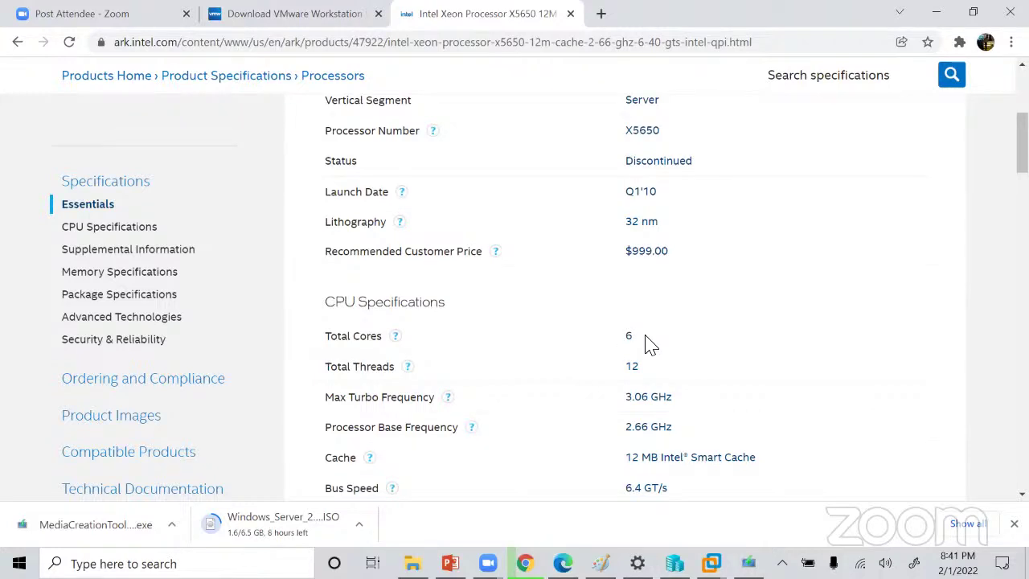
scroll(649, 344, "up", 3)
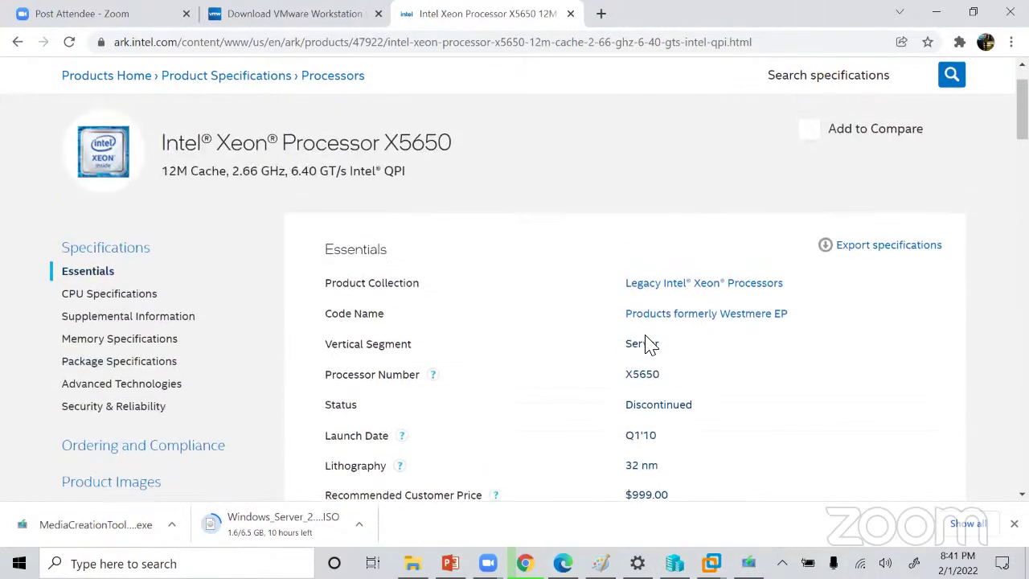
scroll(648, 344, "up", 2)
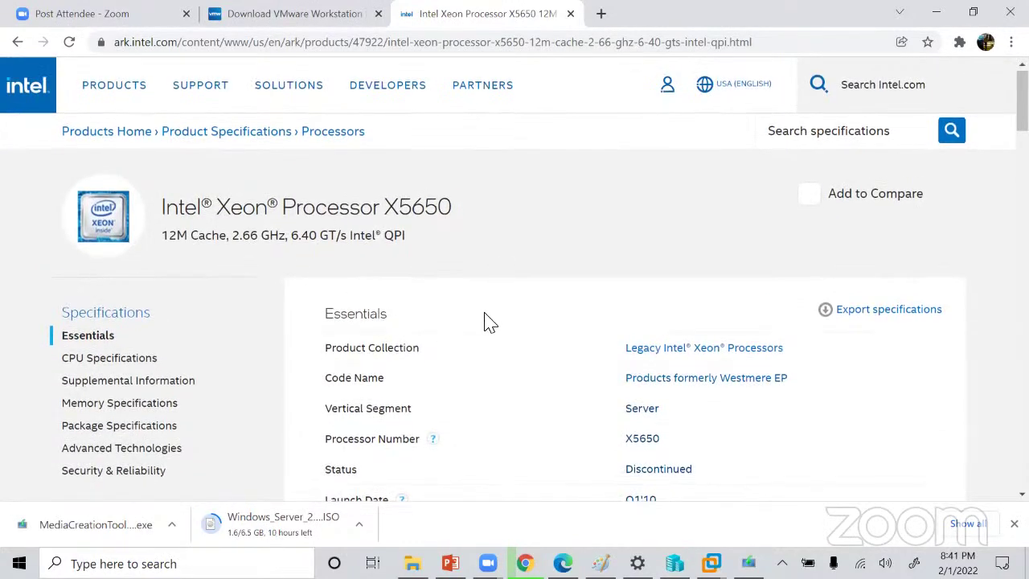
scroll(486, 321, "down", 2)
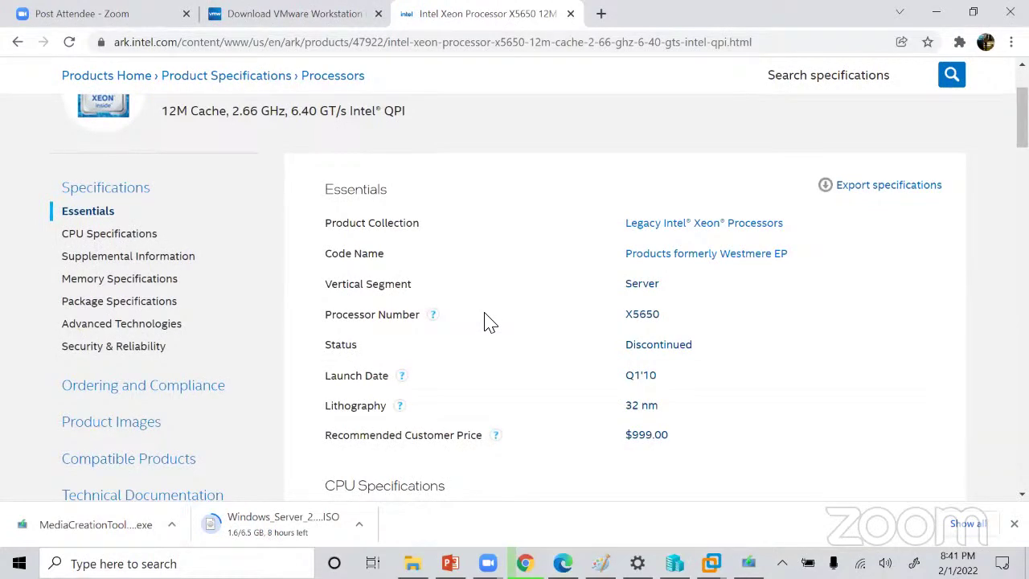
scroll(486, 321, "up", 2)
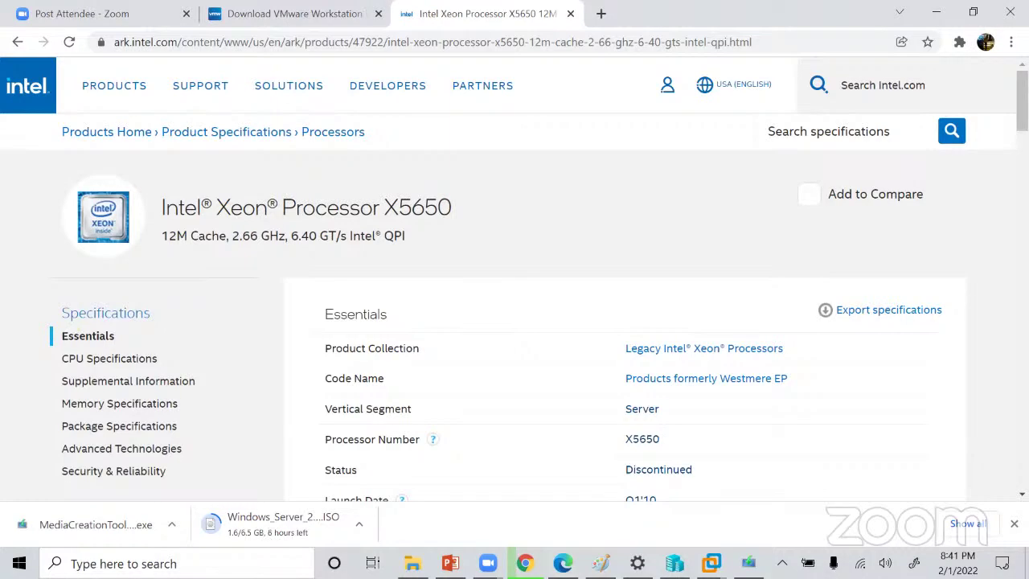
mouse_move(711, 563)
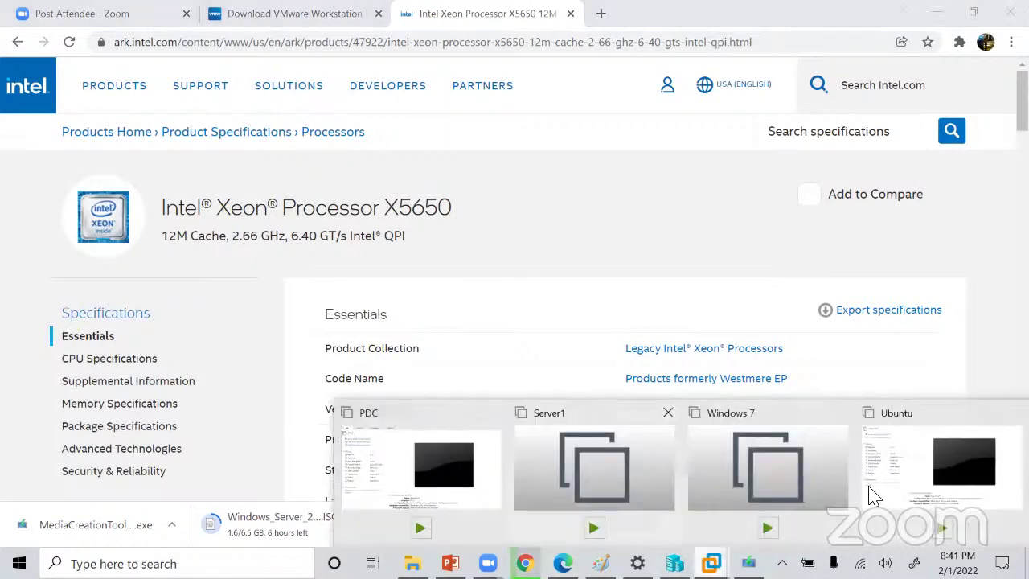
left_click(445, 455)
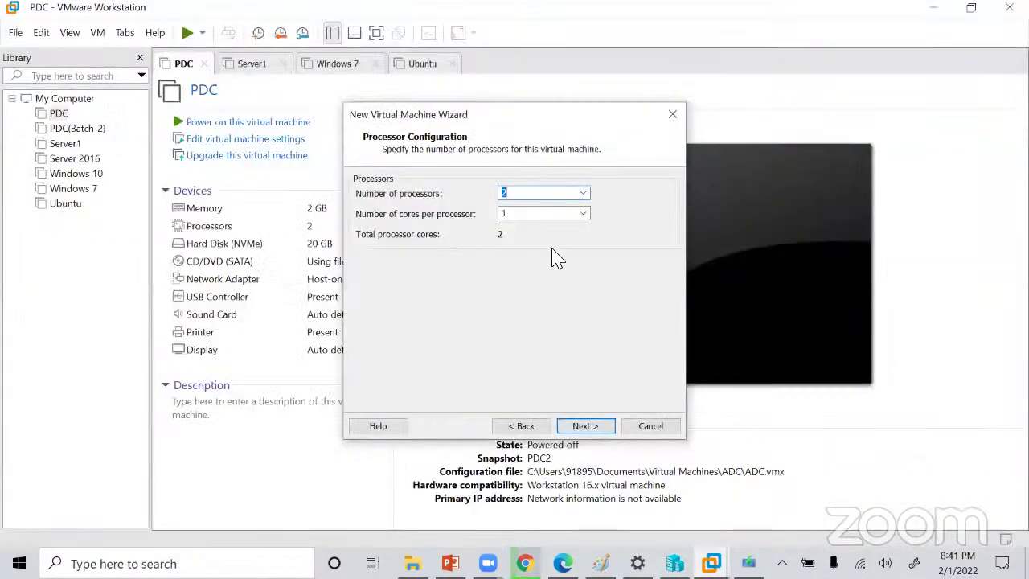
Keep 2 processors with 1 core per processor, 2 cores total, and continue.
left_click(527, 197)
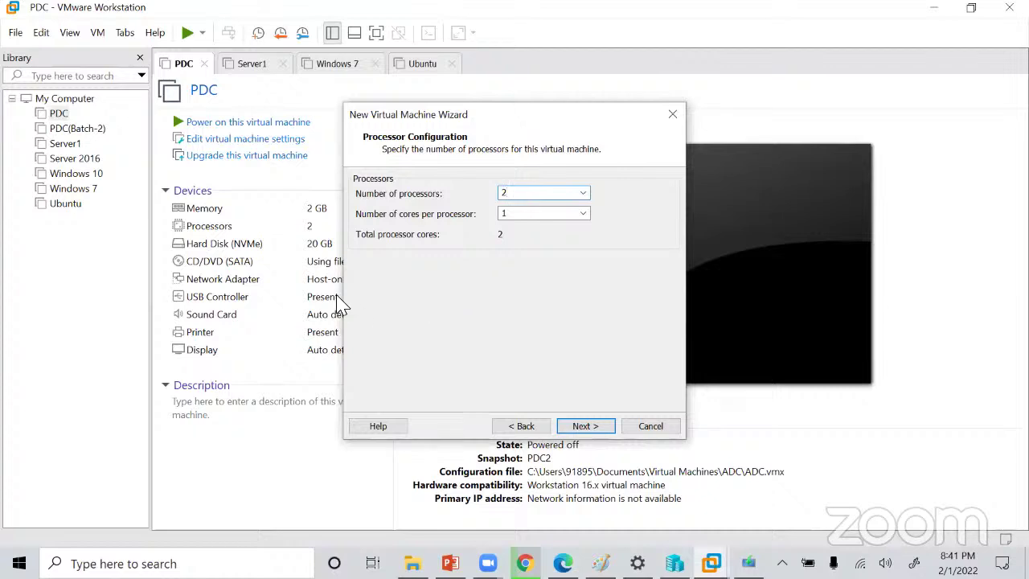
left_click(590, 426)
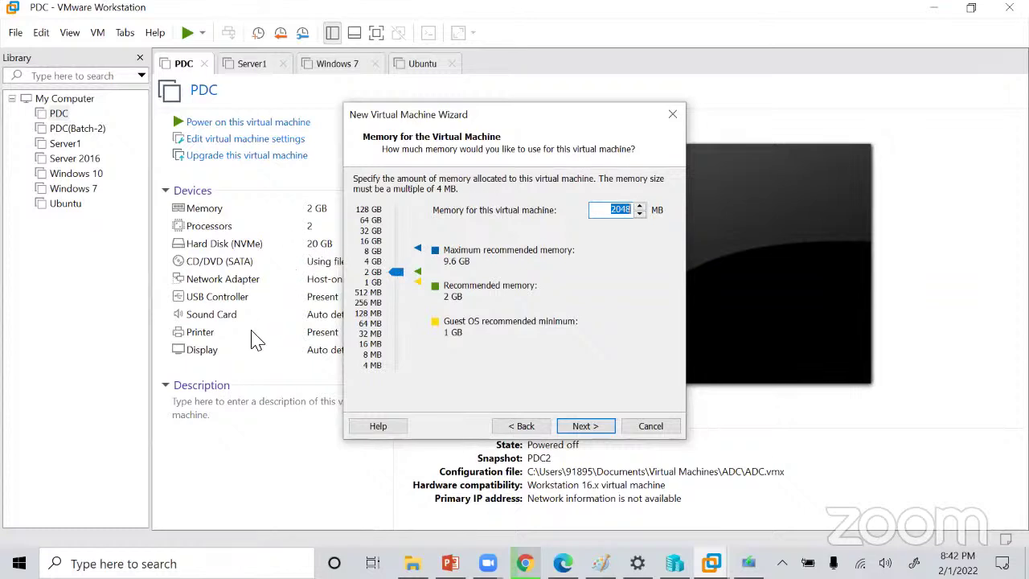
Keep 2048 MB of memory and select host-only networking for the VM.
left_click(397, 274)
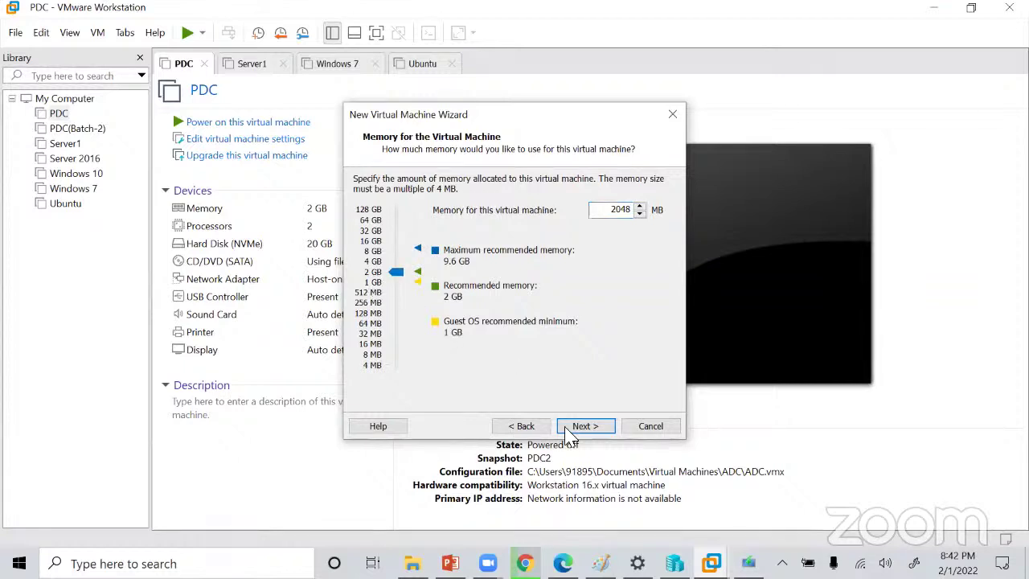
left_click(587, 430)
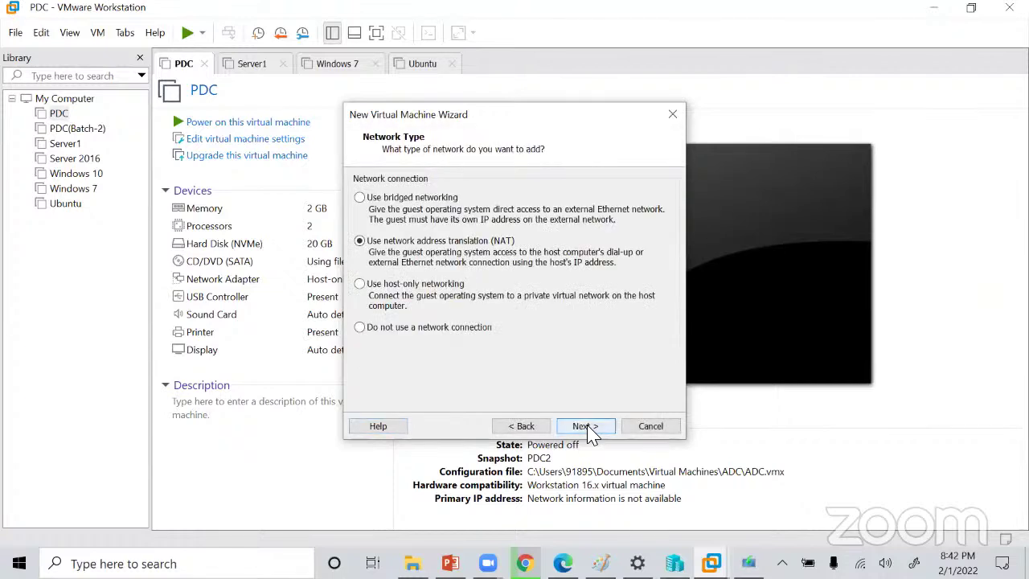
left_click(360, 283)
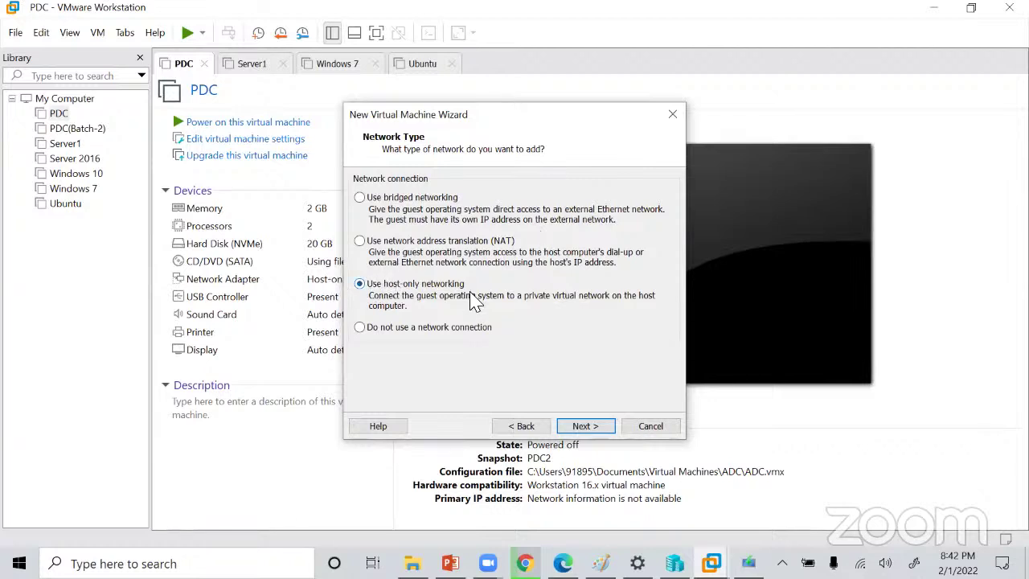
left_click(585, 428)
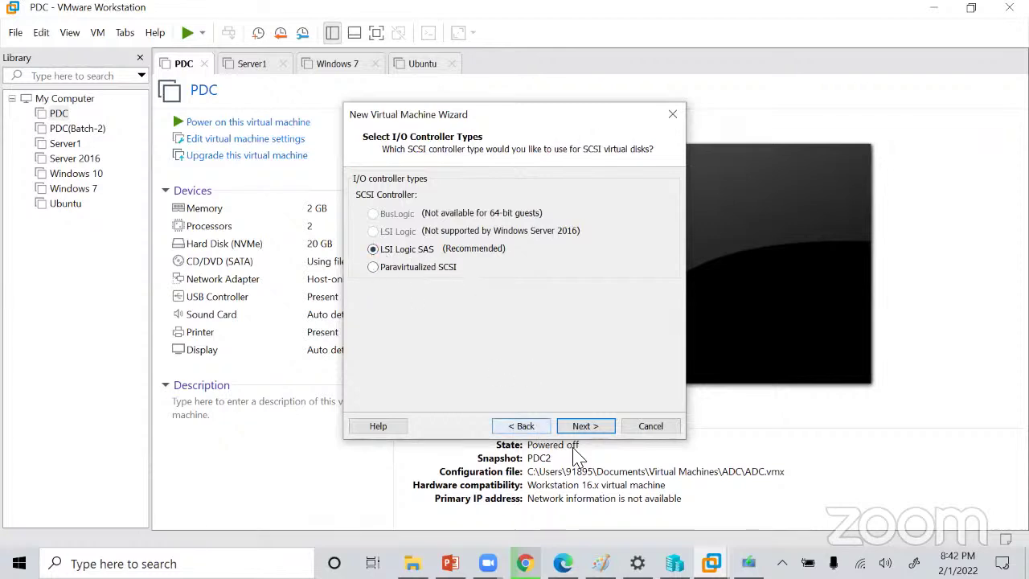
Accept the LSI Logic SAS I/O controller and the NVMe disk type.
left_click(585, 426)
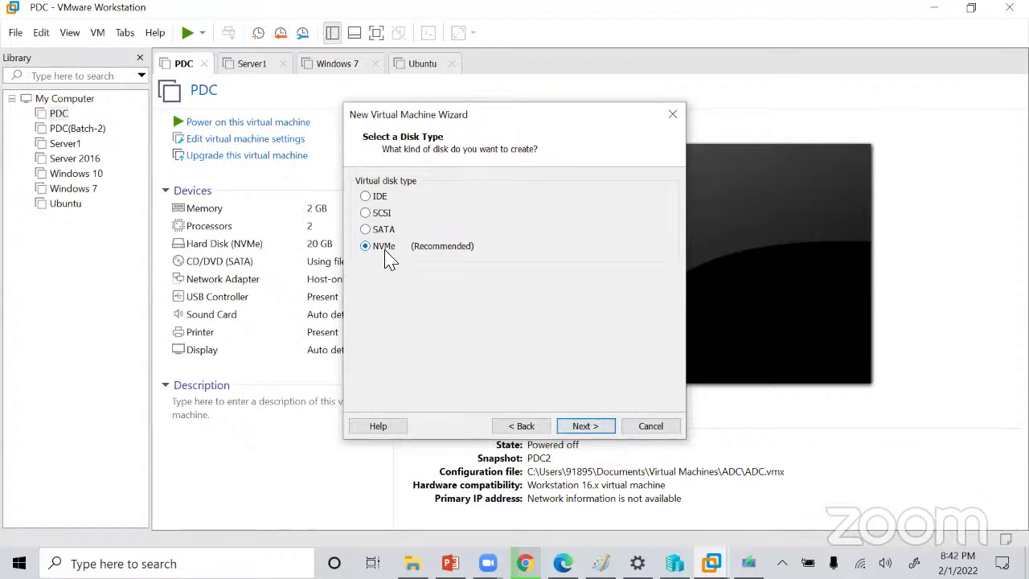
left_click(603, 426)
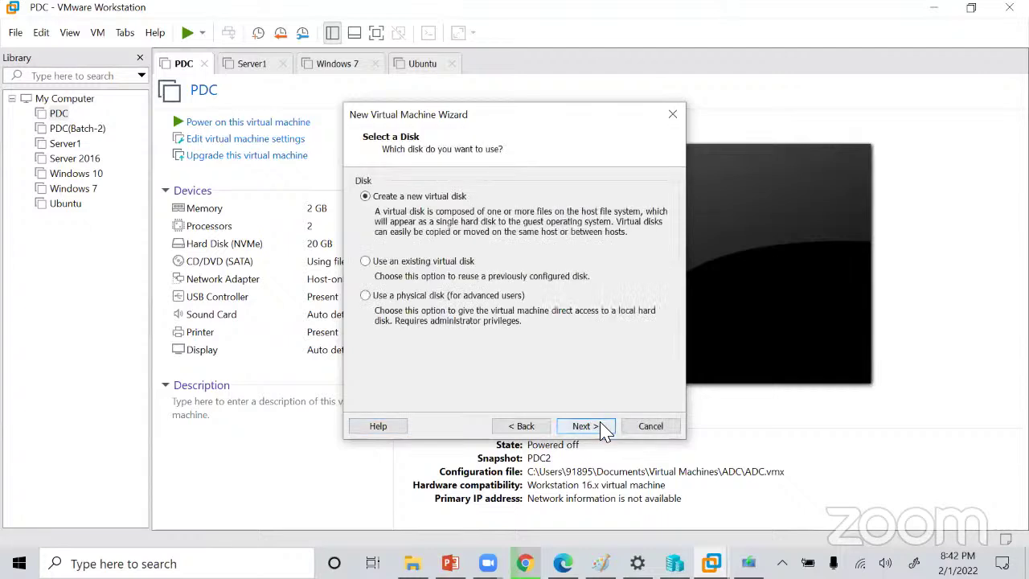
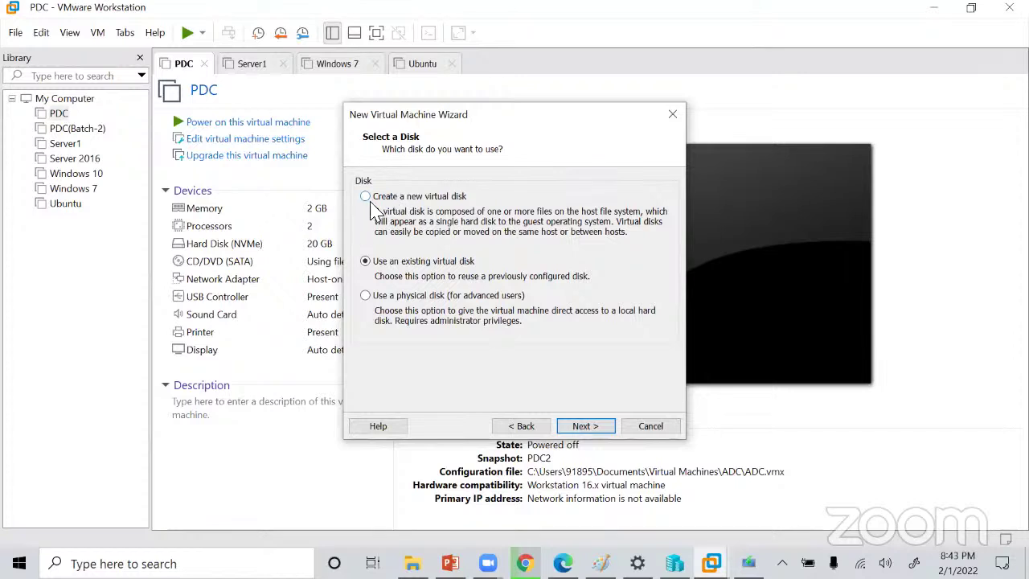
Create a new 20 GB virtual disk, keep the Windows Server 2016.vmdk file name, and finish the wizard.
left_click(365, 197)
left_click(585, 427)
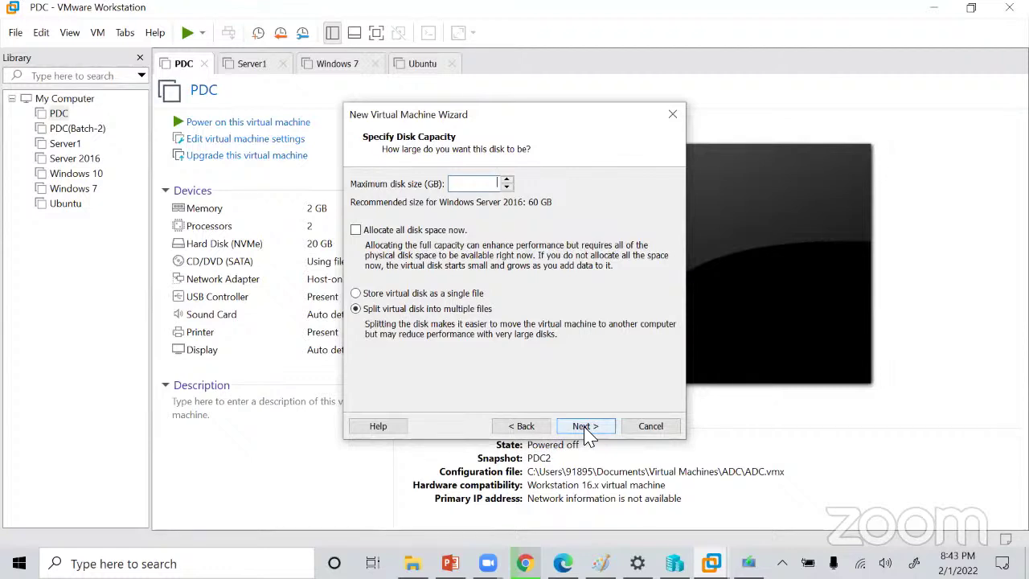
type("20")
left_click(594, 431)
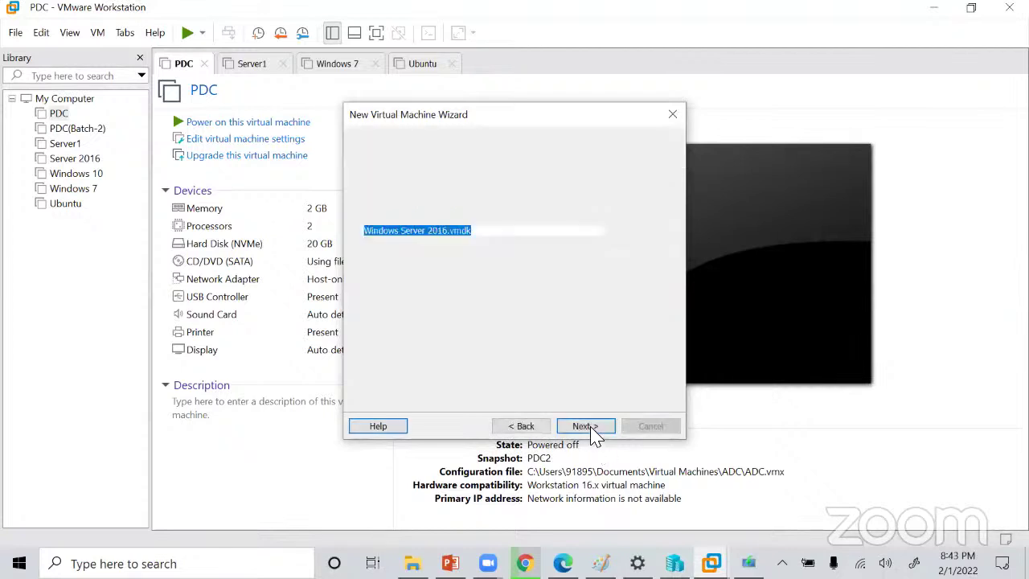
left_click(583, 431)
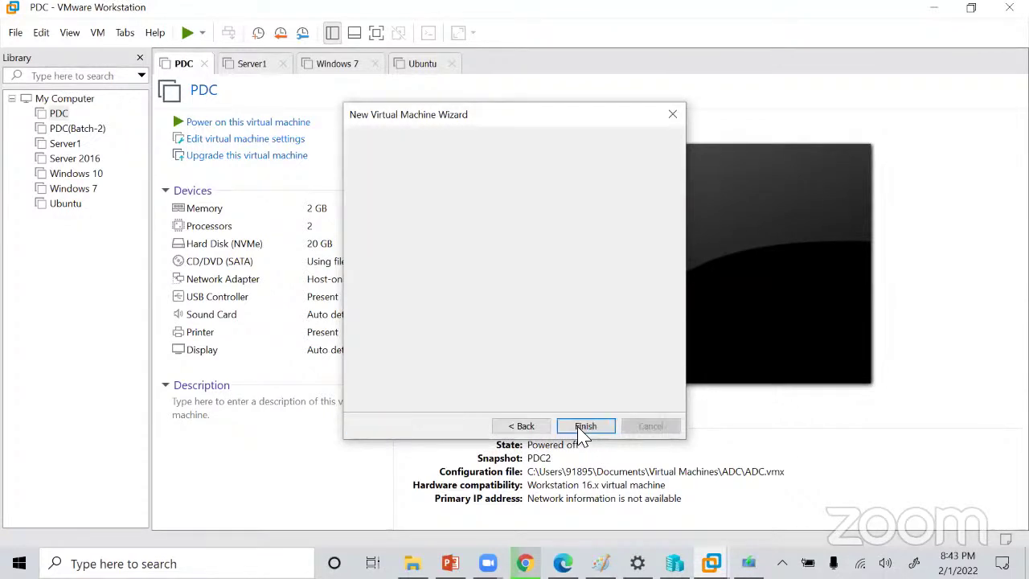
left_click(584, 427)
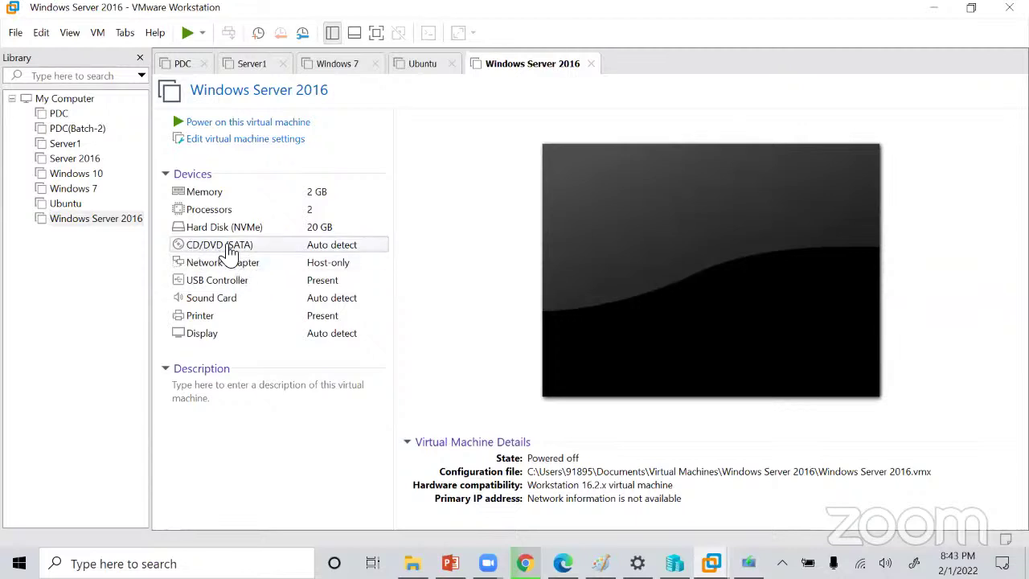
Point the CD/DVD (SATA) drive at the Windows Server Standard/Datacenter ISO in C:\MCSA and save.
left_click(269, 251)
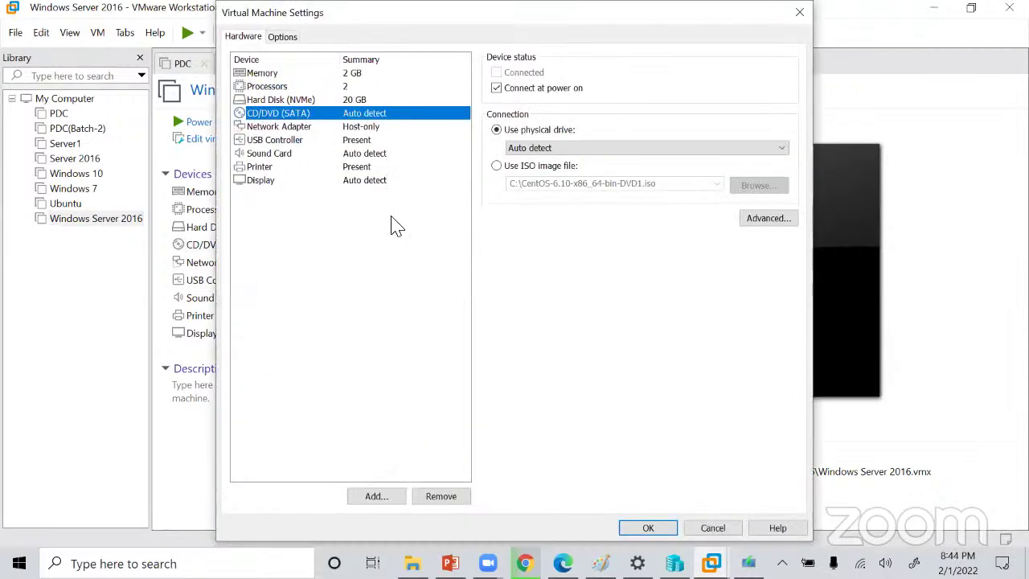
left_click(497, 166)
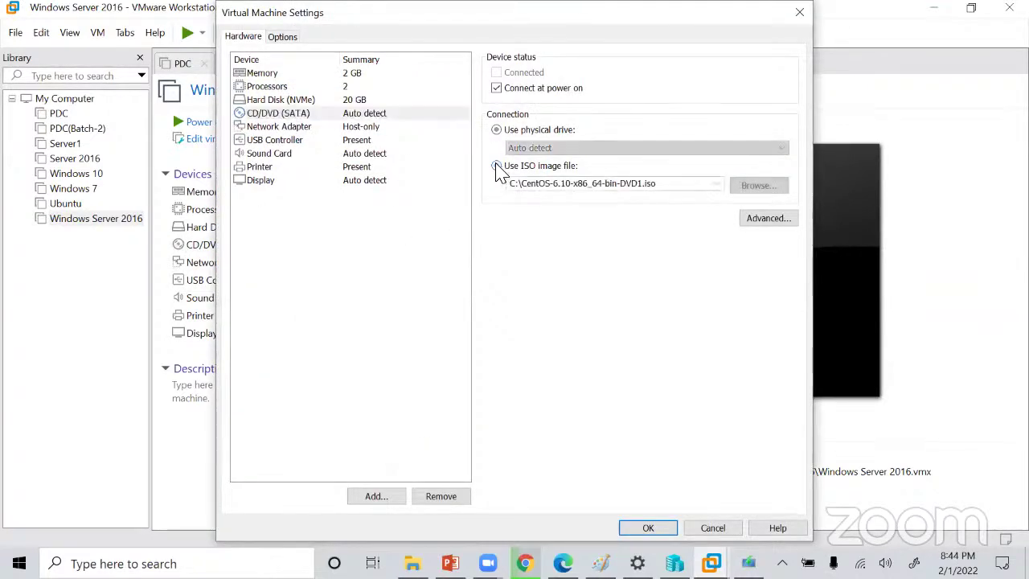
left_click(758, 186)
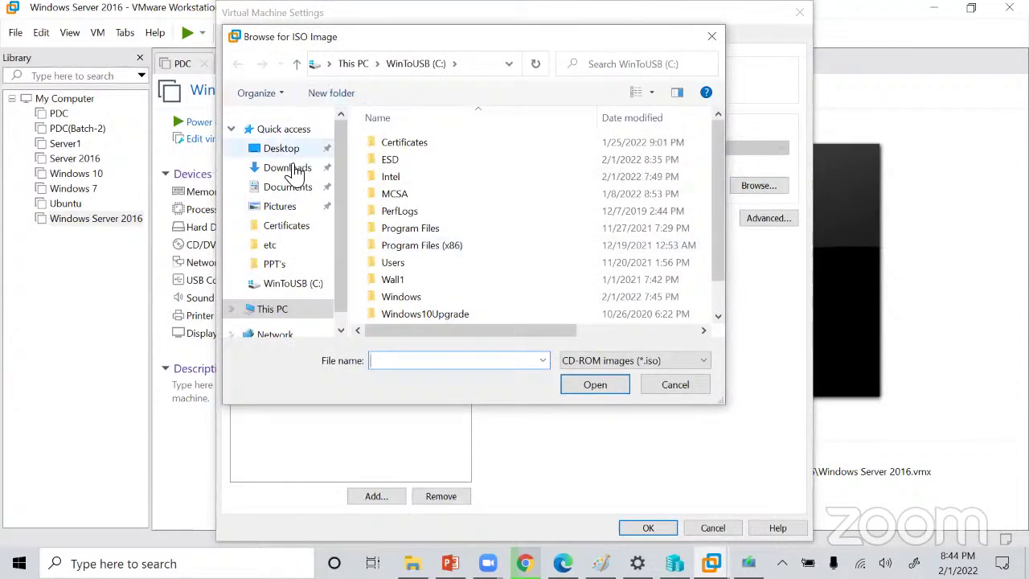
left_click(288, 168)
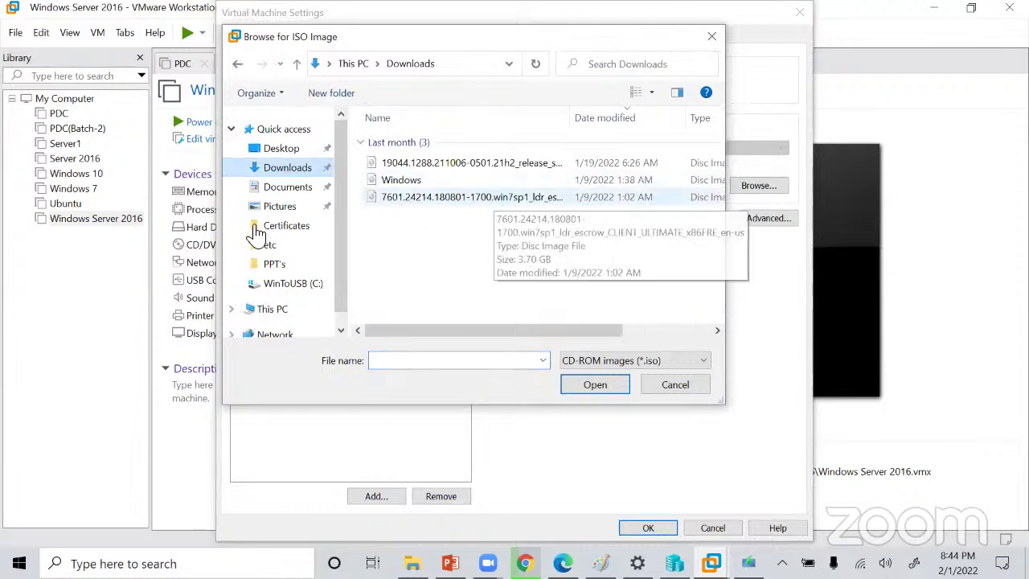
scroll(281, 249, "down", 1)
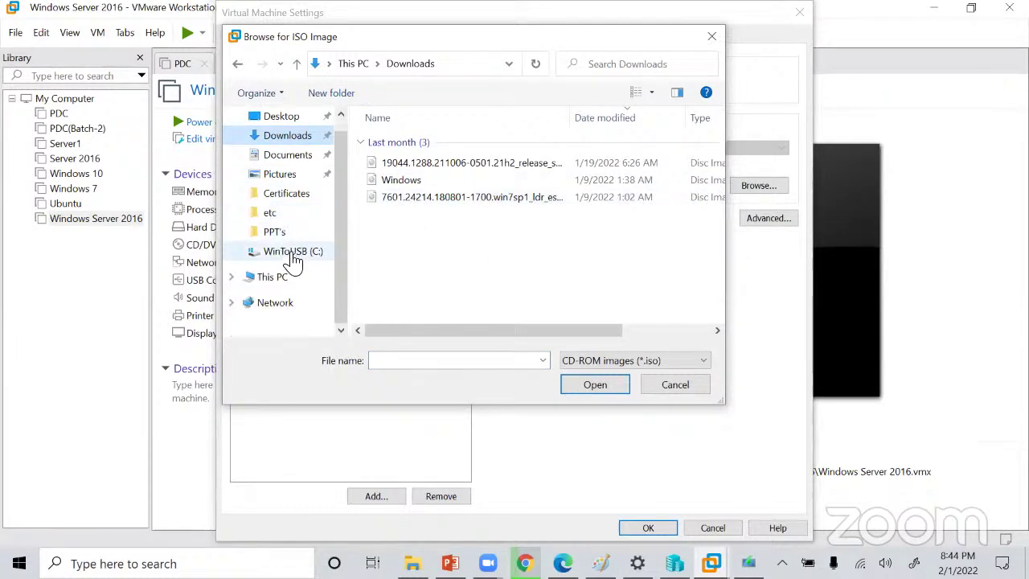
left_click(296, 254)
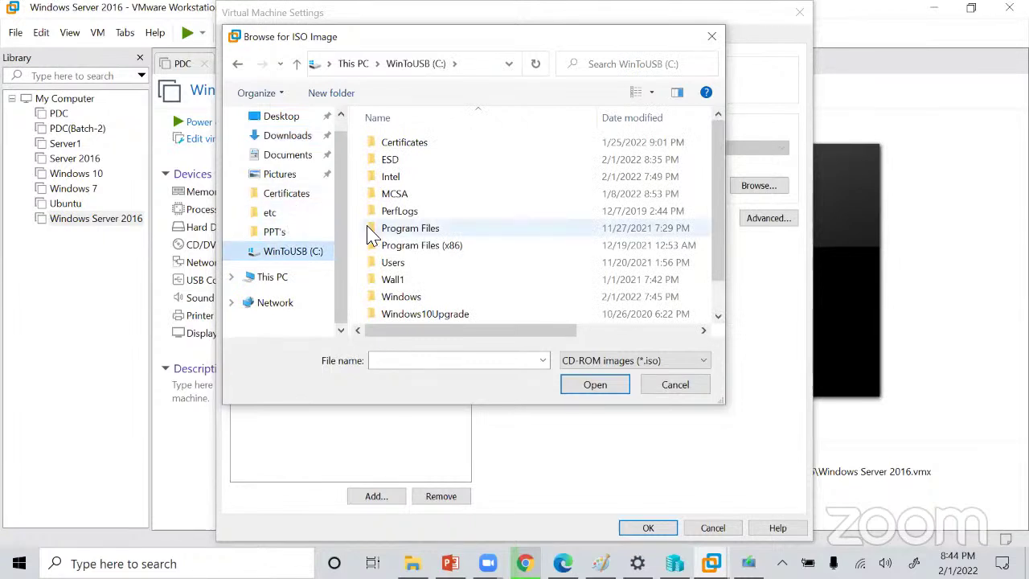
double_click(392, 193)
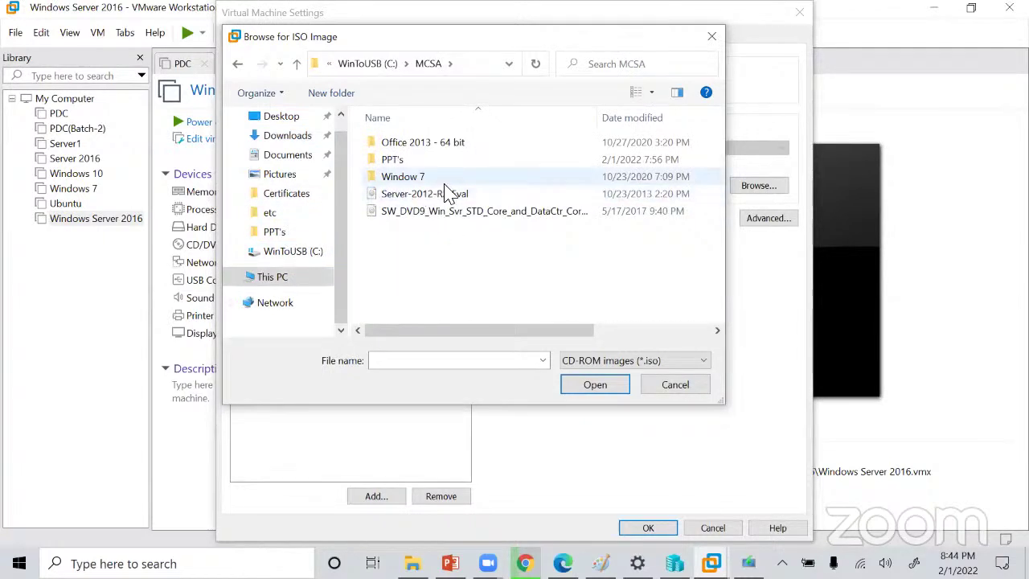
left_click(455, 211)
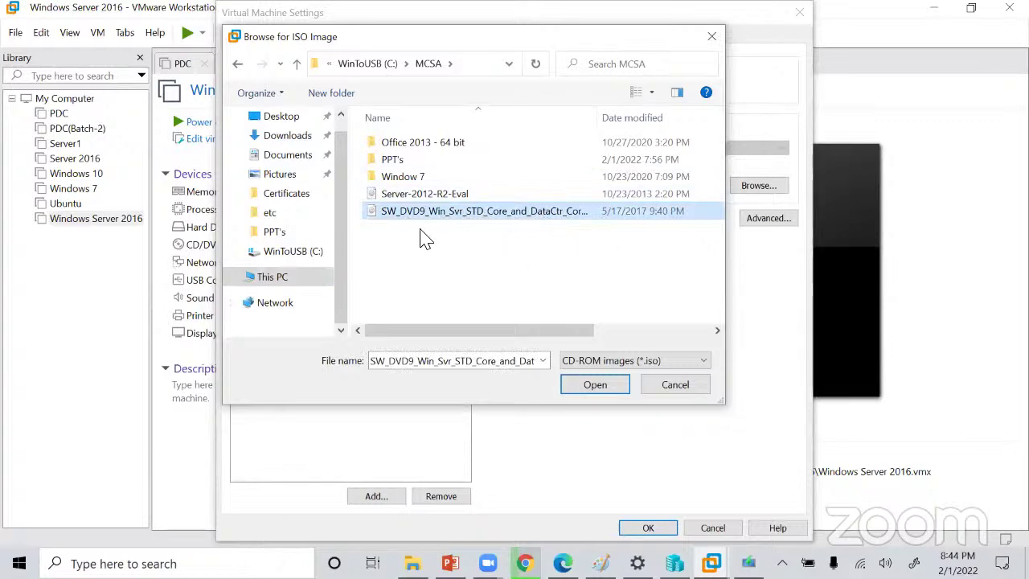
left_click(595, 384)
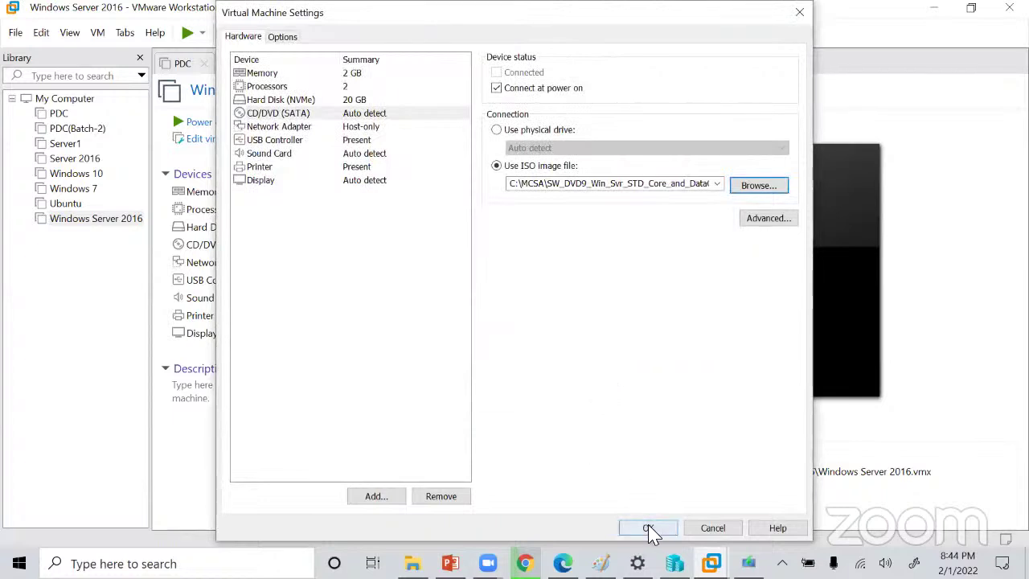
left_click(649, 529)
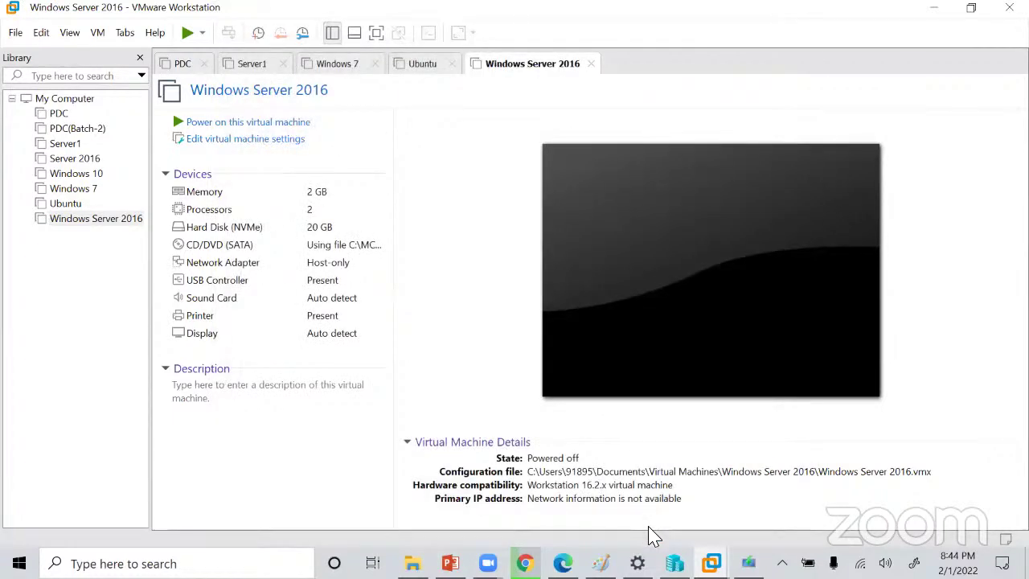
Power on the Windows Server 2016 VM and capture input inside its screen.
left_click(237, 127)
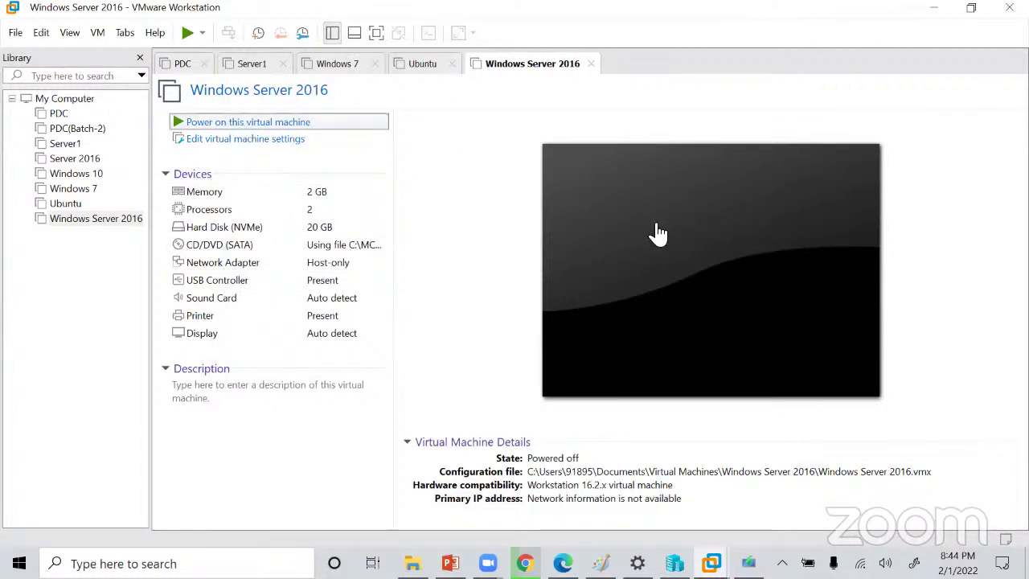
left_click(237, 124)
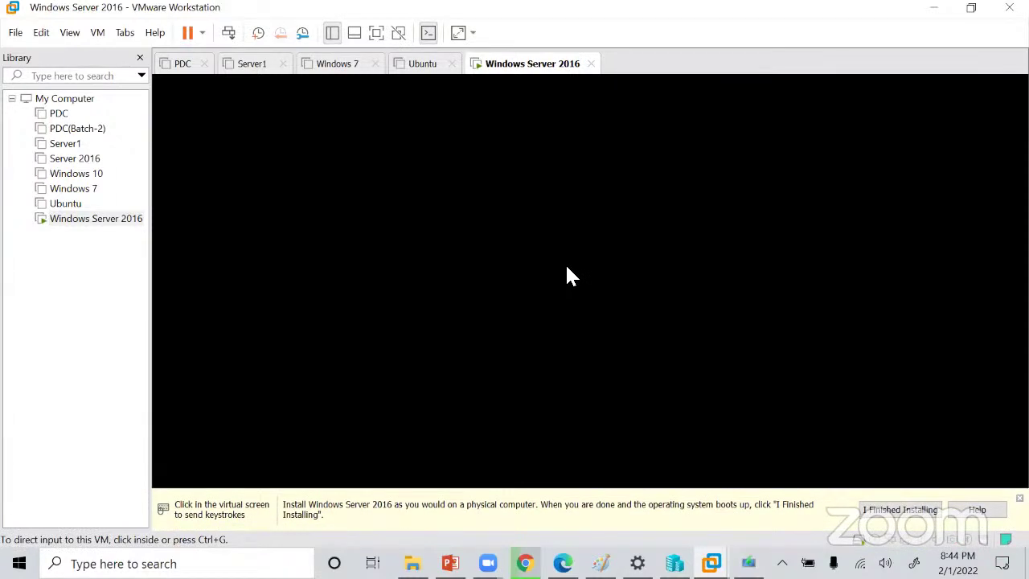
left_click(568, 278)
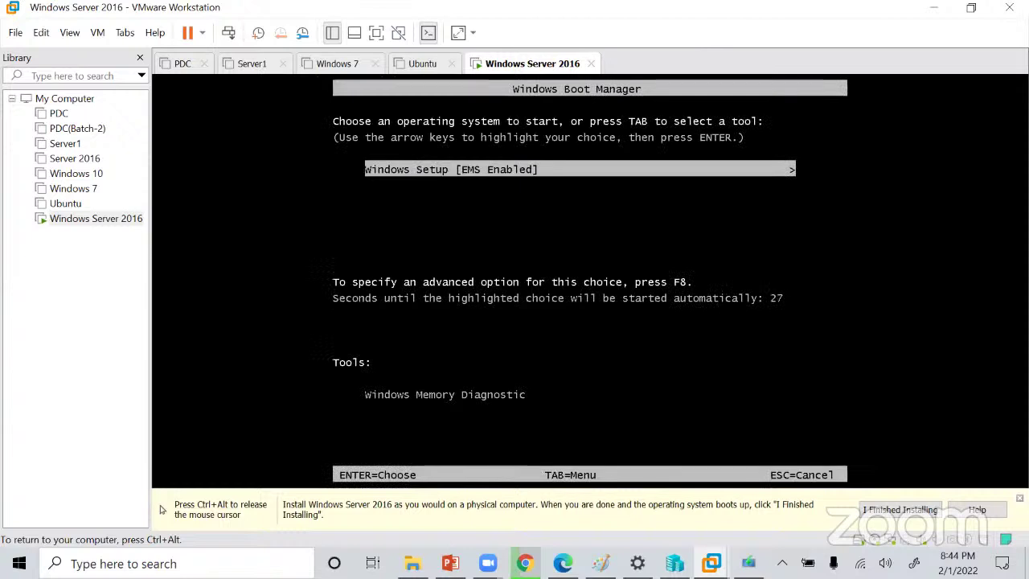
Launch 'Windows Setup [EMS Enabled]' from Boot Manager, then release the mouse with Ctrl+Alt.
key("Return")
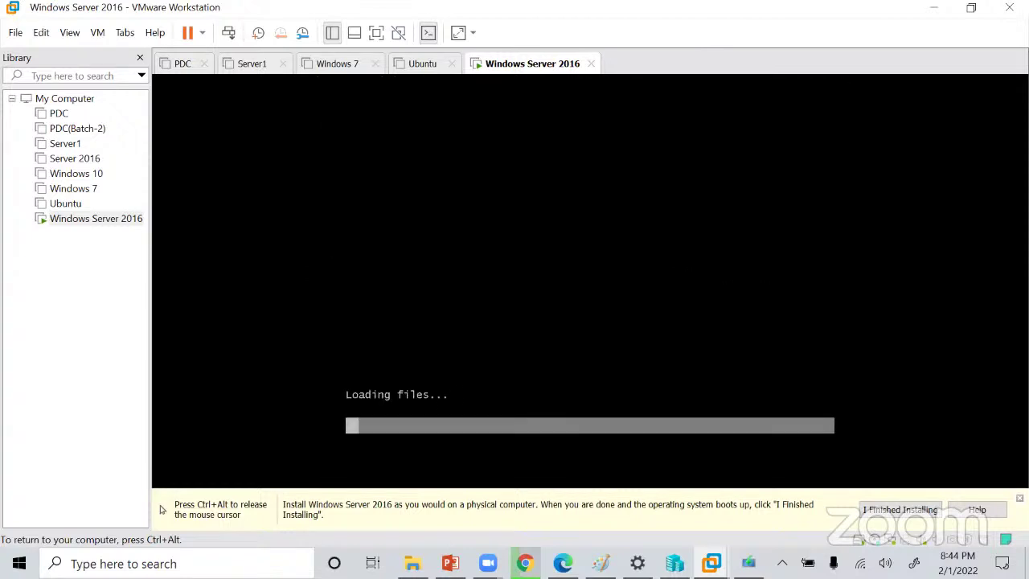
key("ctrl+alt")
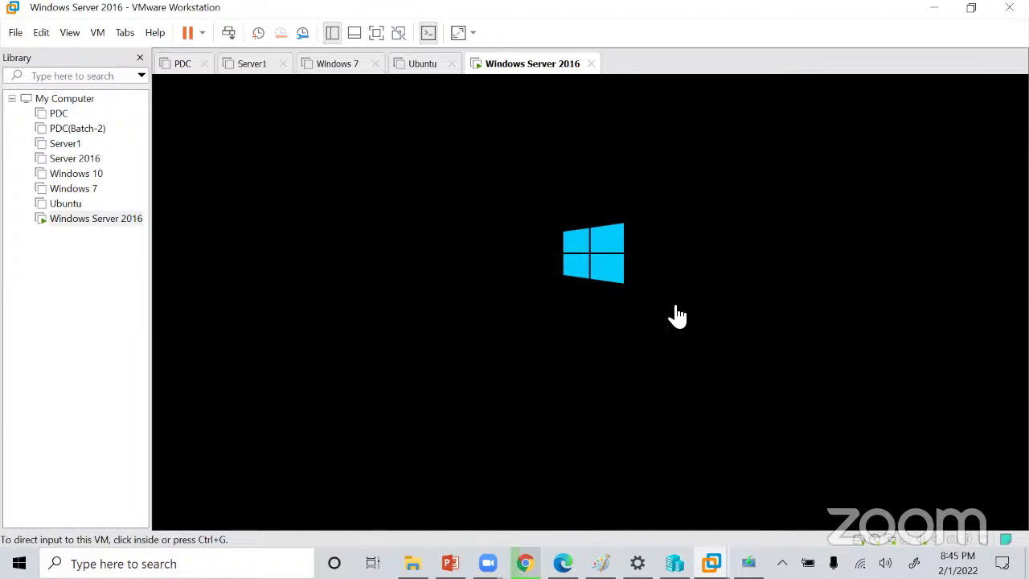
Close the Server1, Windows 7, Ubuntu and PDC VM tabs.
left_click(283, 64)
left_click(293, 64)
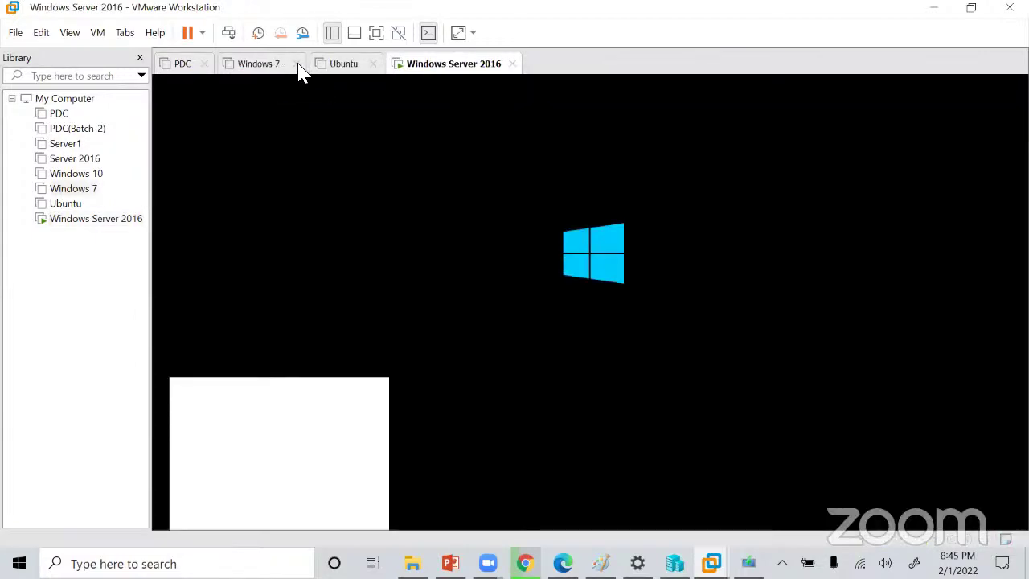
left_click(281, 66)
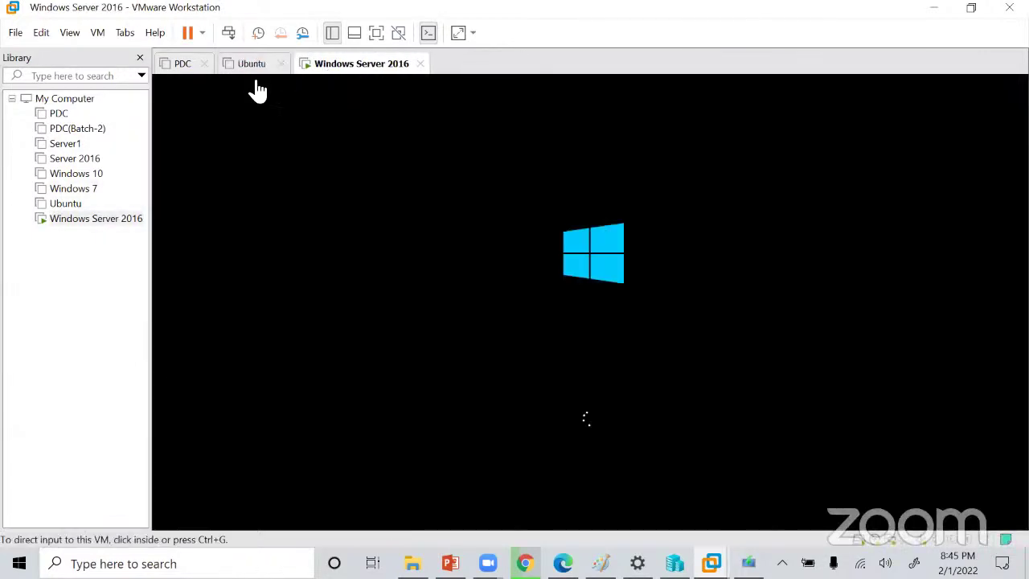
left_click(202, 64)
Capture and release VM input while Windows Setup keeps starting up.
left_click(408, 285)
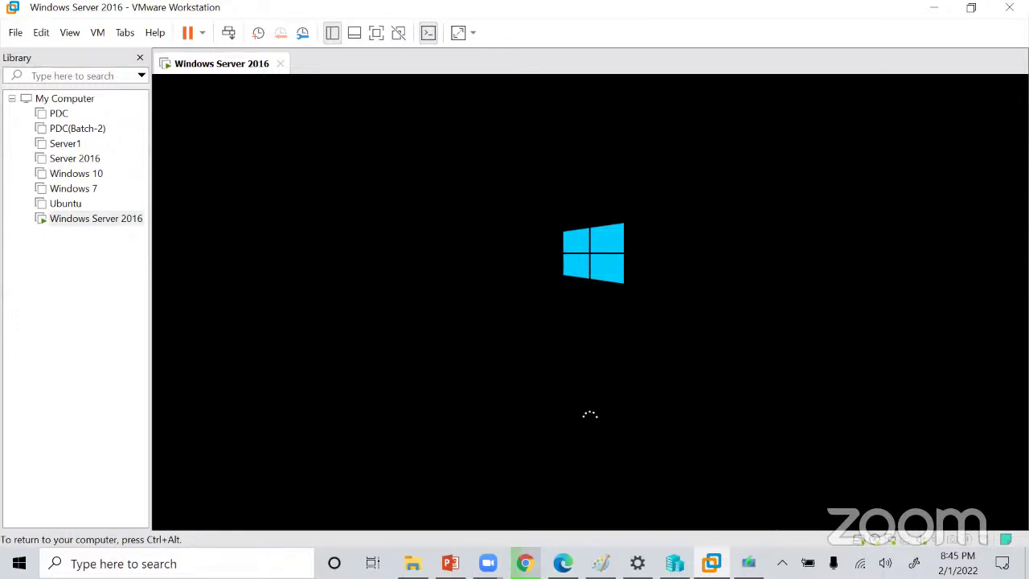
key("ctrl+alt")
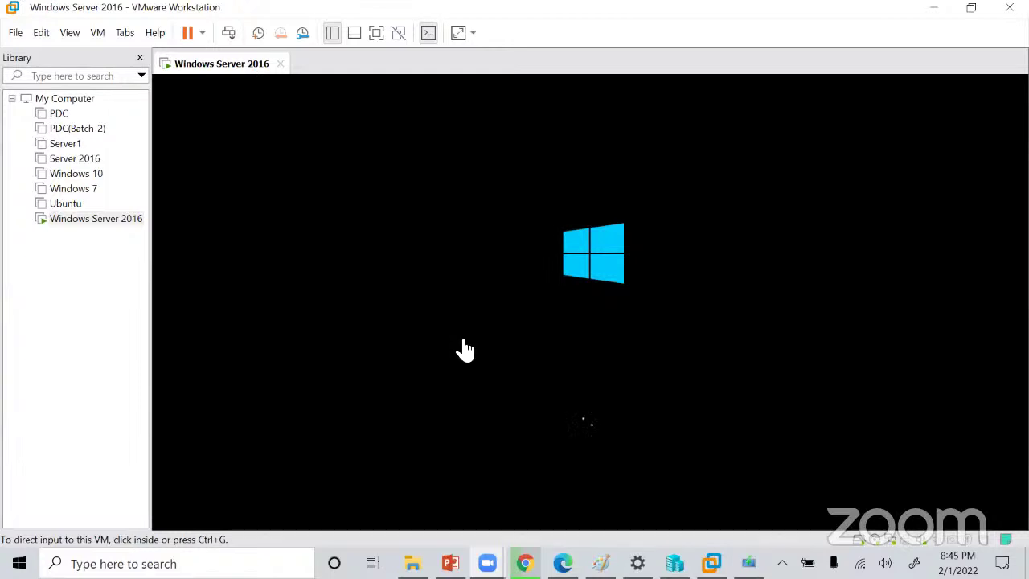
left_click(460, 345)
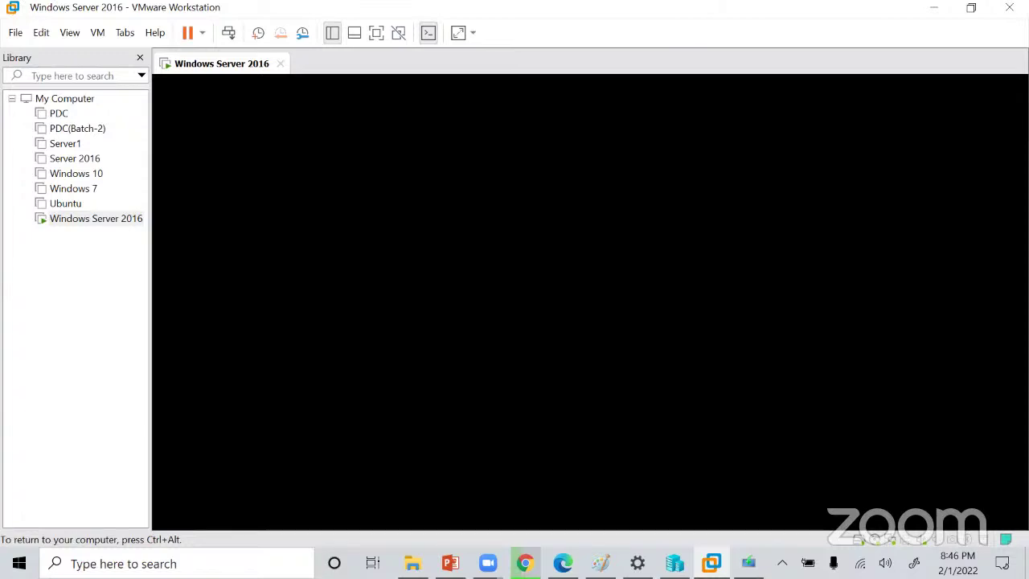
key("ctrl+alt")
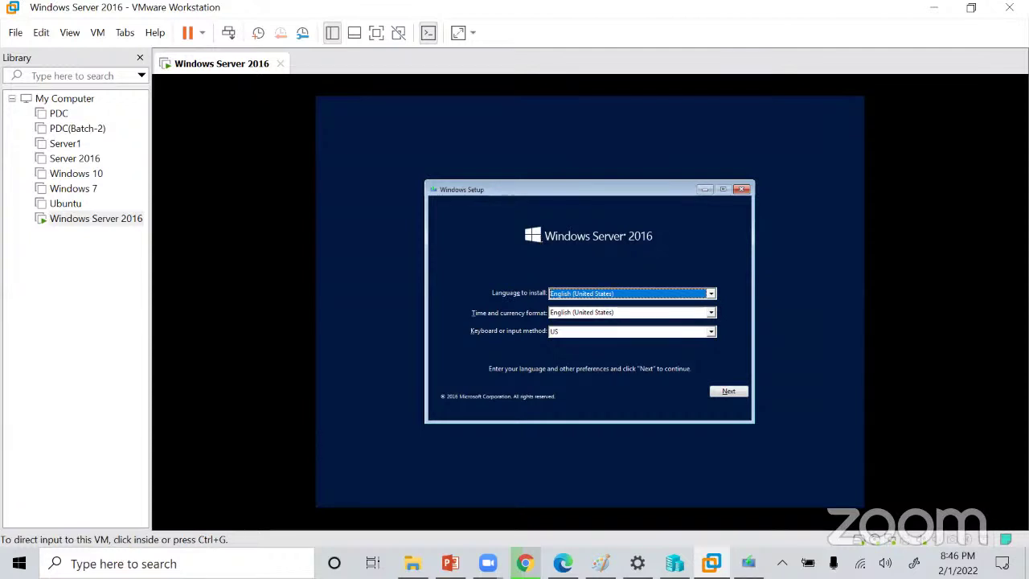
left_click(619, 260)
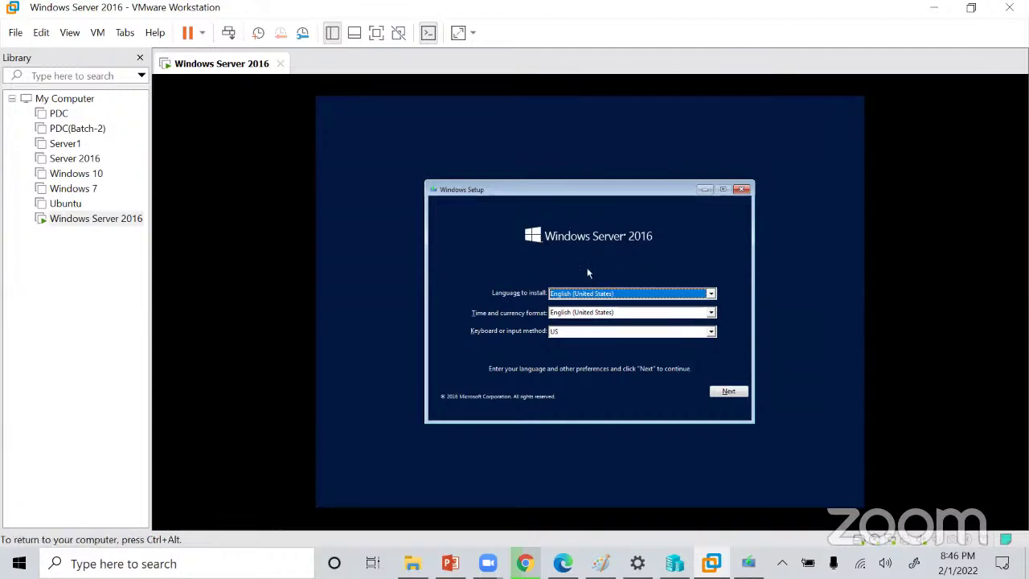
left_click(727, 392)
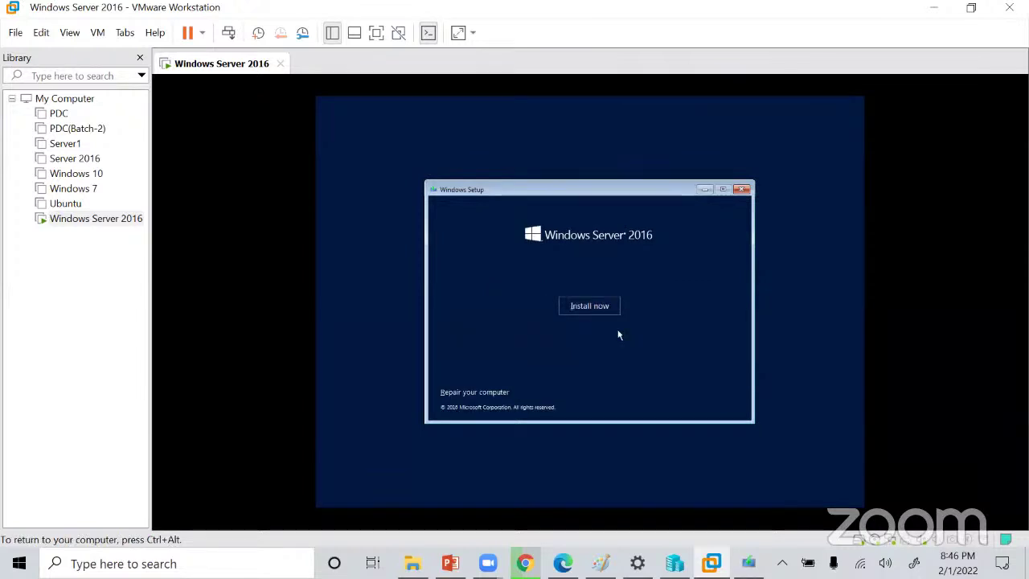
left_click(601, 312)
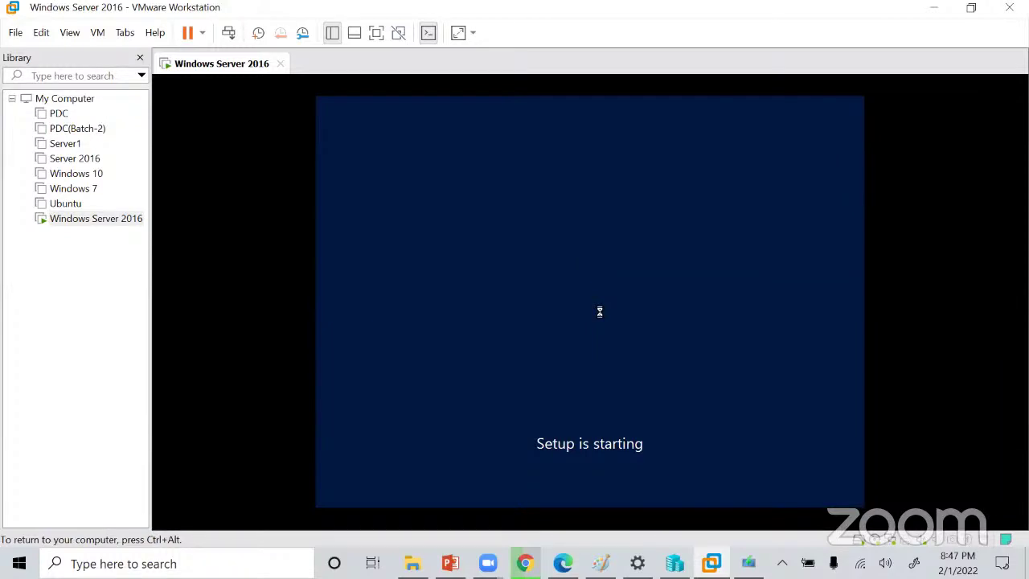
key("ctrl+alt")
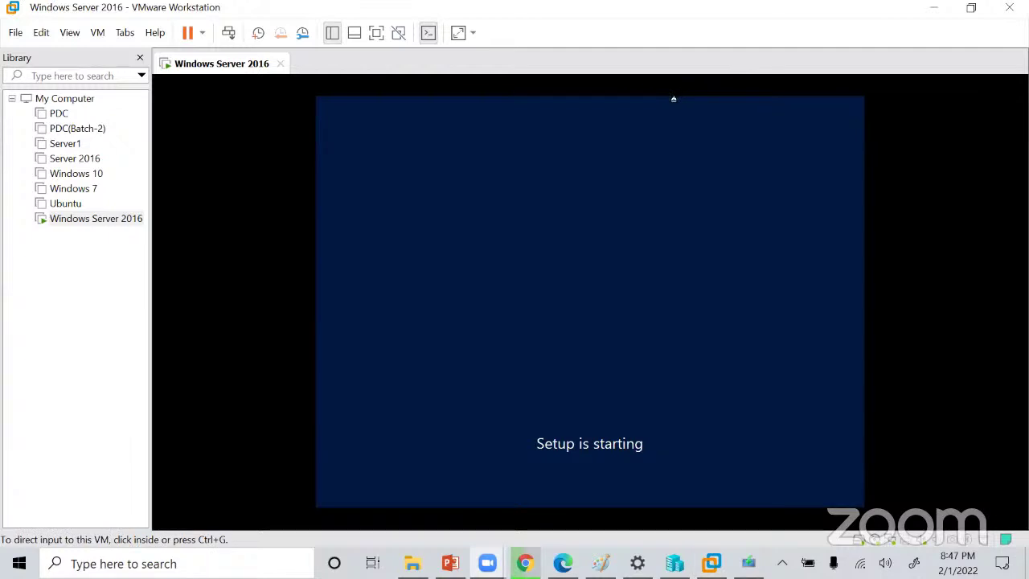
left_click(496, 317)
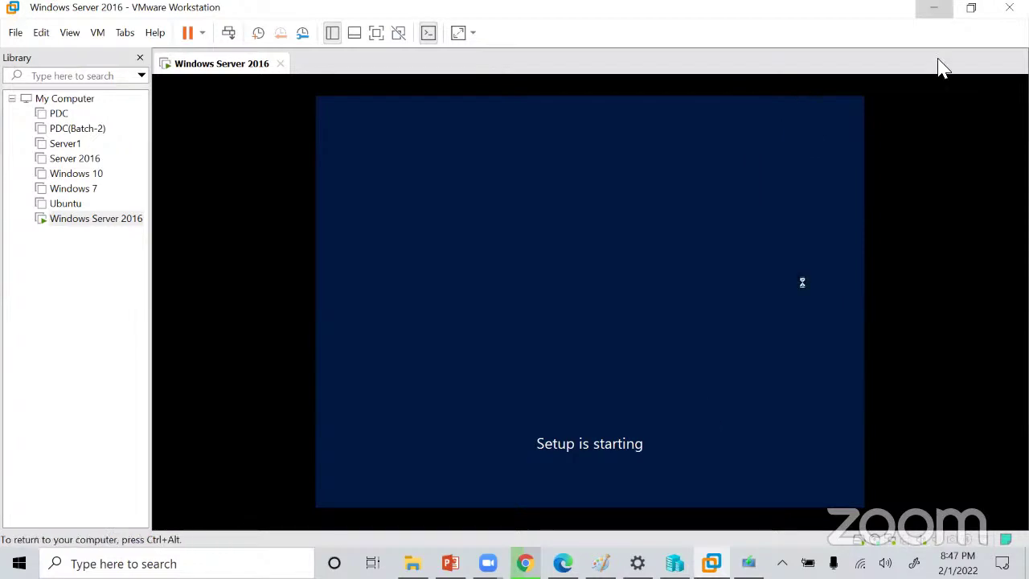
Switch to the Intel Xeon X5650 spec page in Chrome, then to the Virtualization diagram in Paint.
key("alt+Tab")
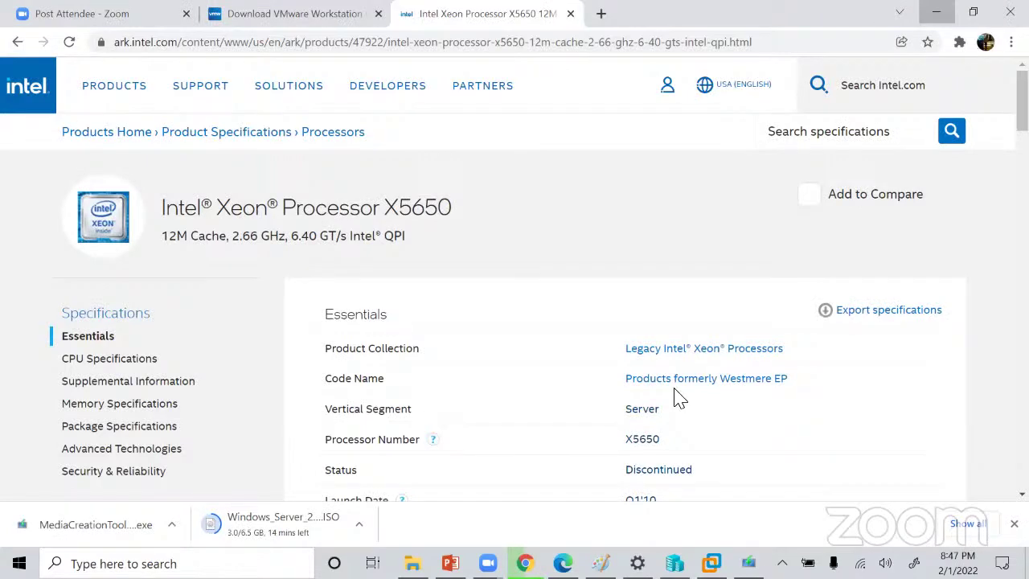
key("alt+Tab")
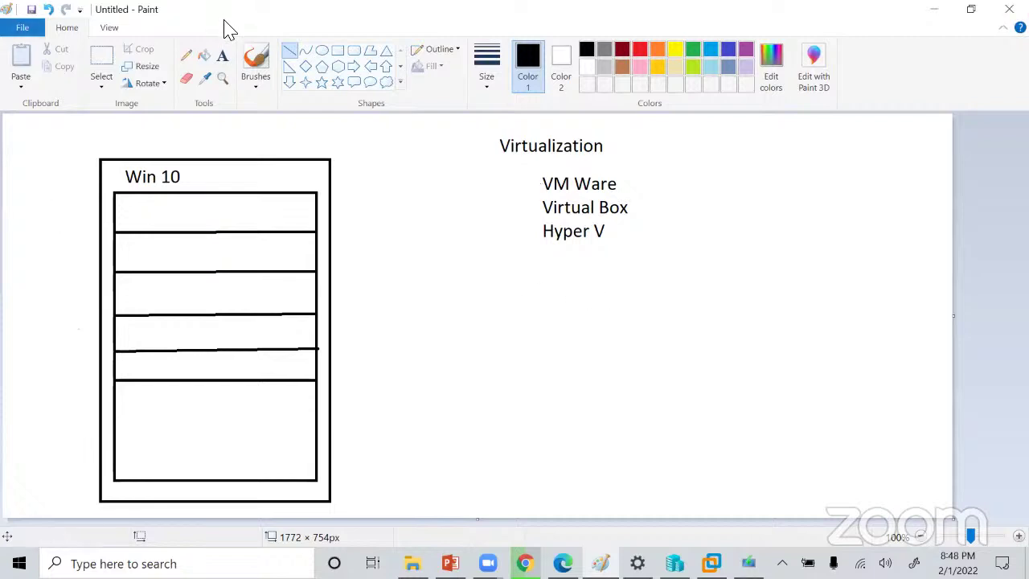
Minimize the Paint drawing, glance at Hyper-V Manager, and return to the VM's edition list.
left_click_drag(206, 19, 138, 143)
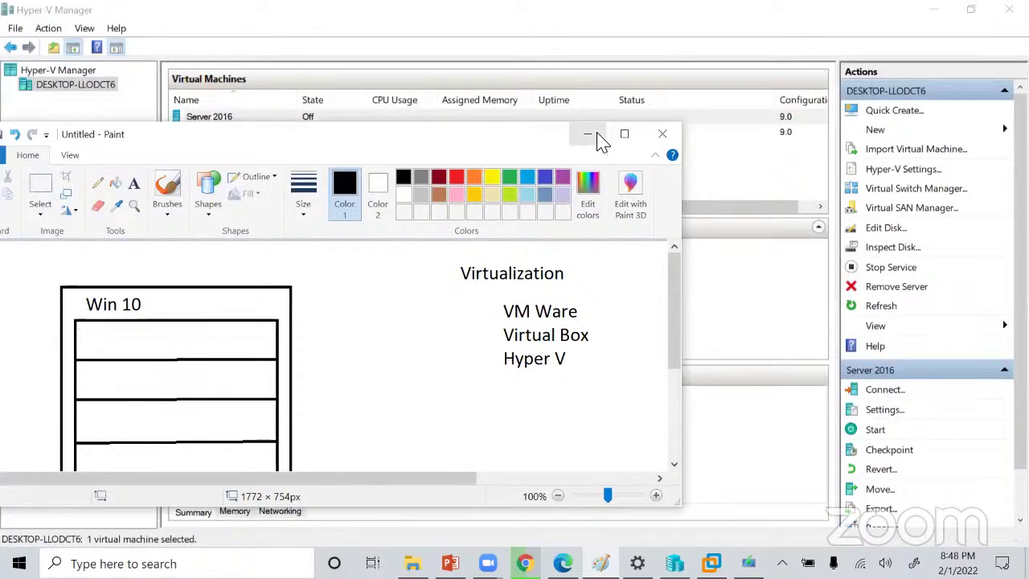
left_click(590, 135)
left_click(710, 564)
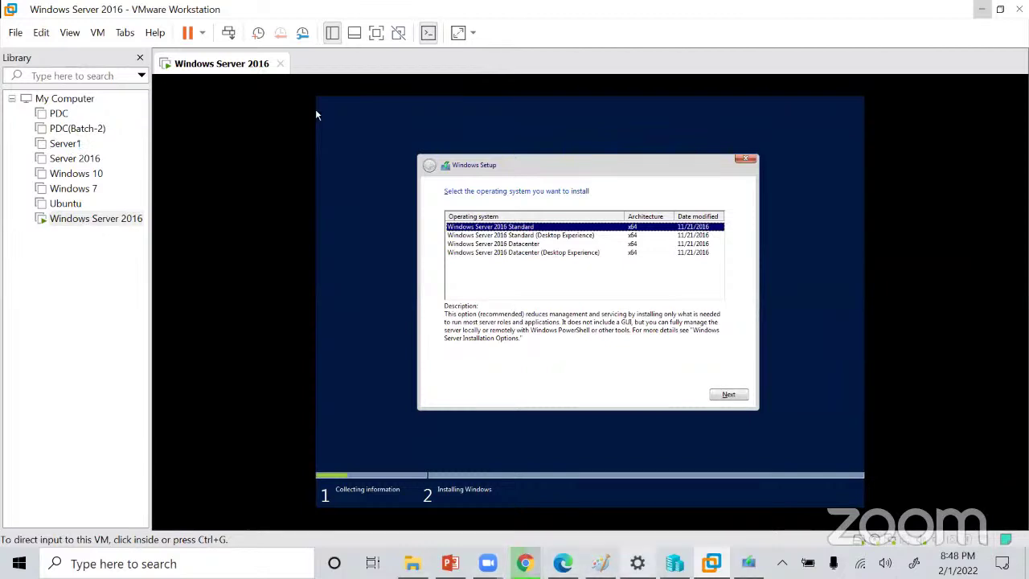
key("alt+Tab")
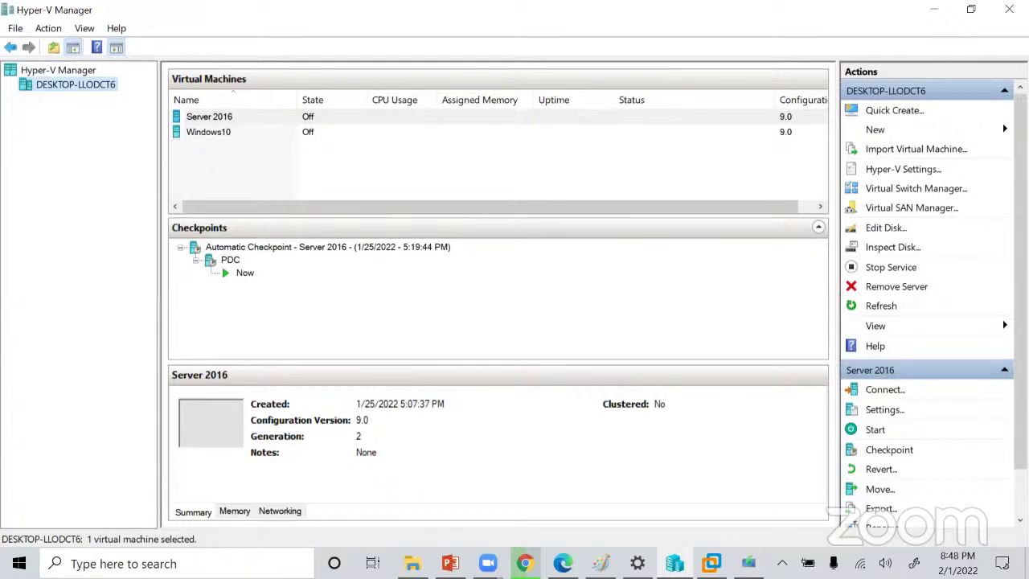
left_click(749, 563)
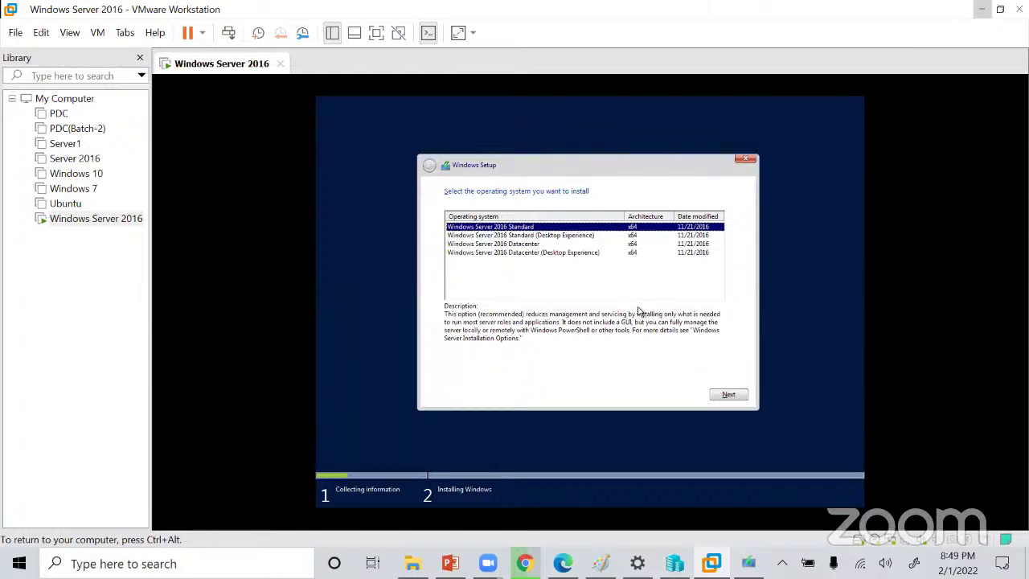
Open the WinToUSB (C:) drive from This PC, then switch back into the VM.
key("ctrl+alt")
key("alt+Tab")
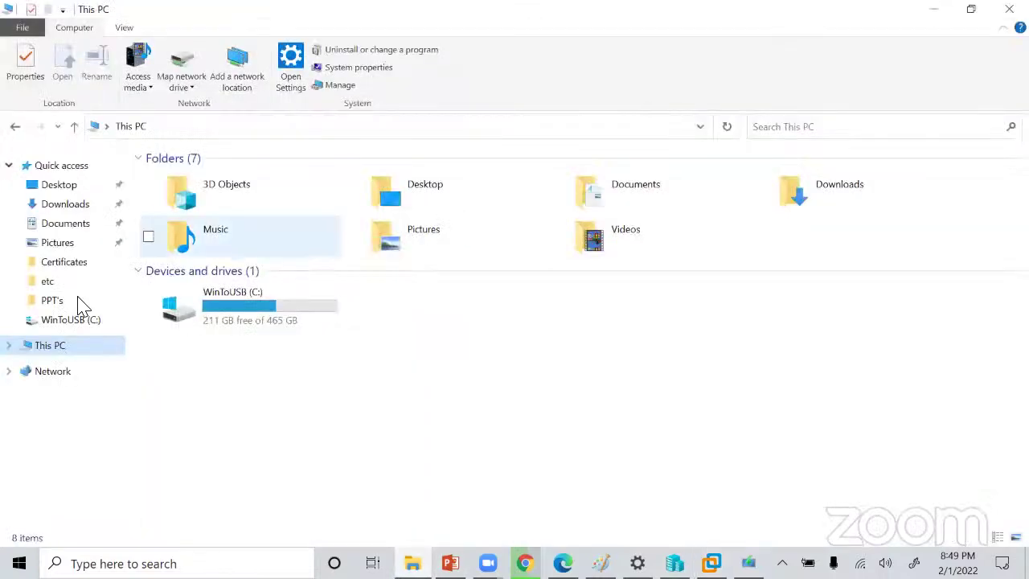
left_click(218, 315)
double_click(220, 314)
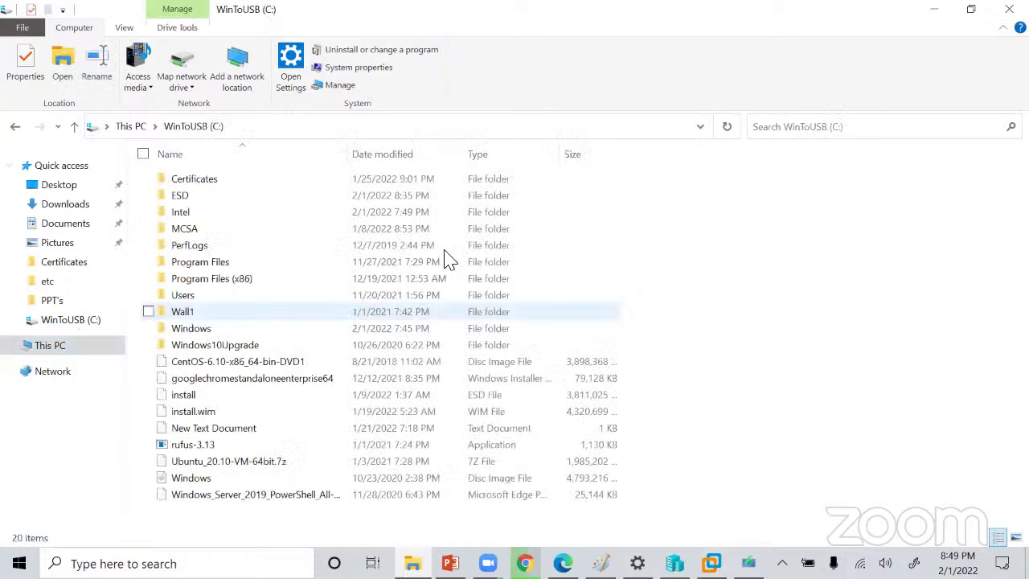
key("alt+Tab")
left_click(563, 310)
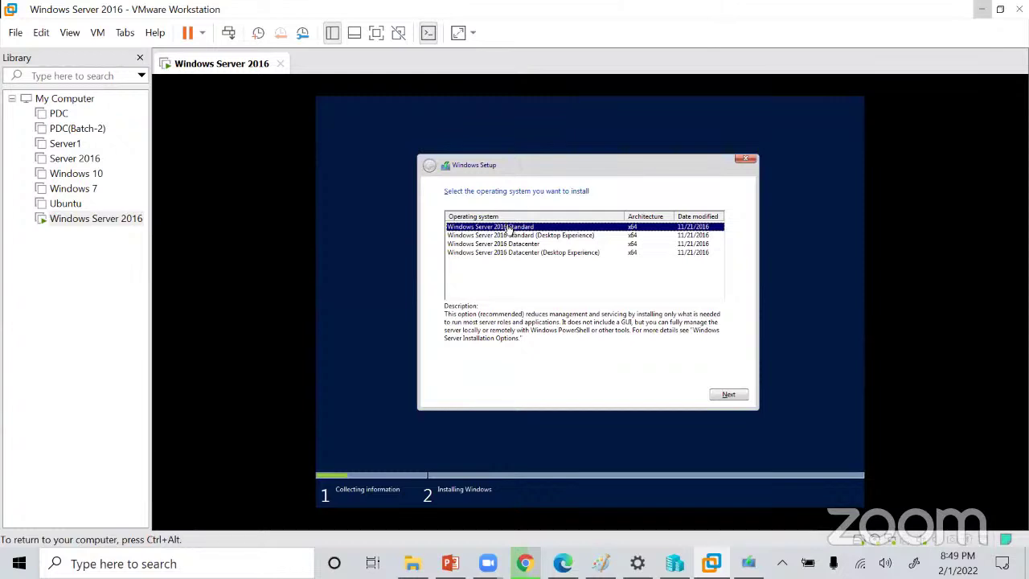
Select Windows Server 2016 Standard (Desktop Experience), then briefly search 'this' and dismiss the search panel.
left_click(557, 235)
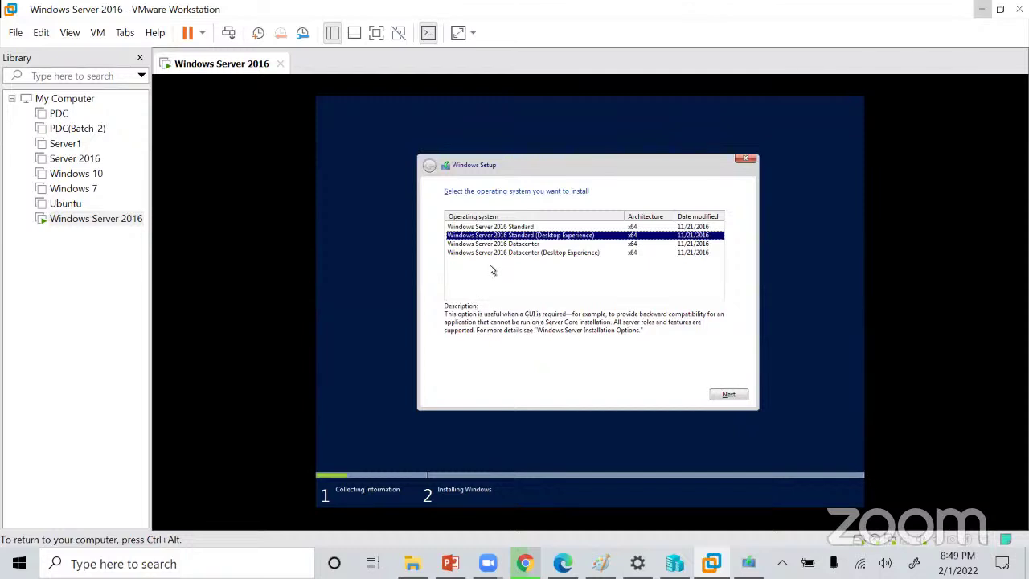
mouse_move(413, 562)
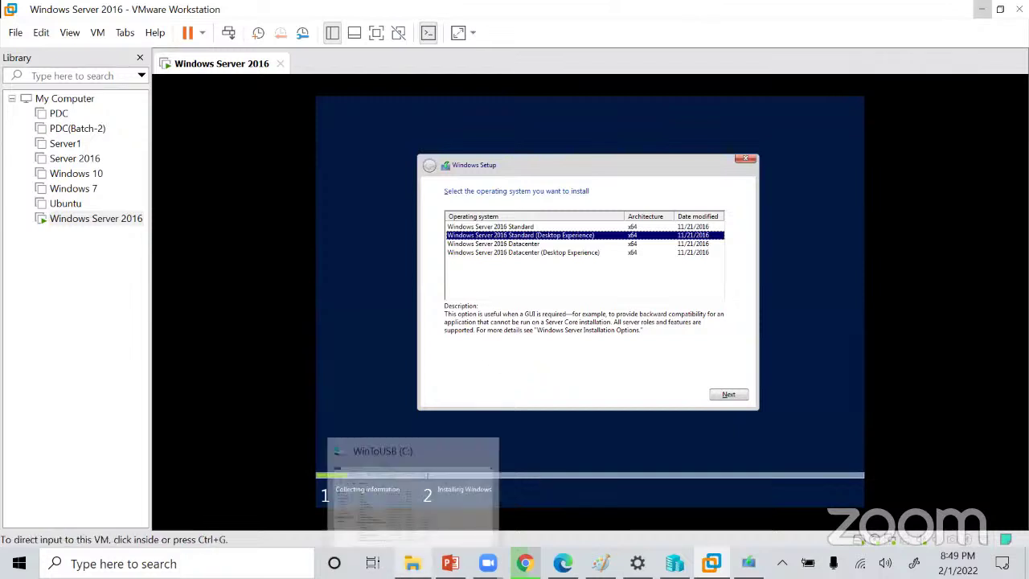
key("super+s")
type("this")
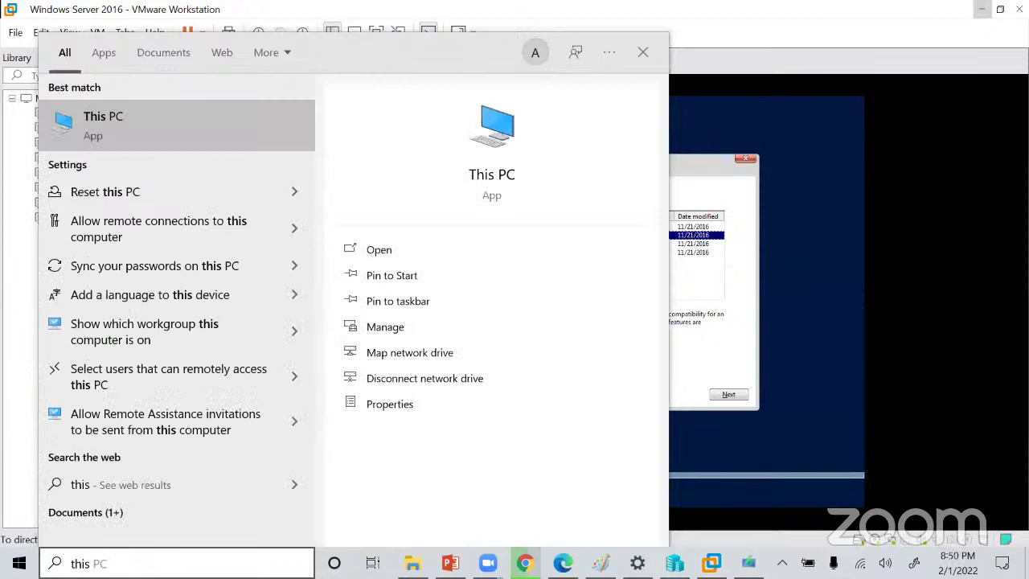
left_click(823, 422)
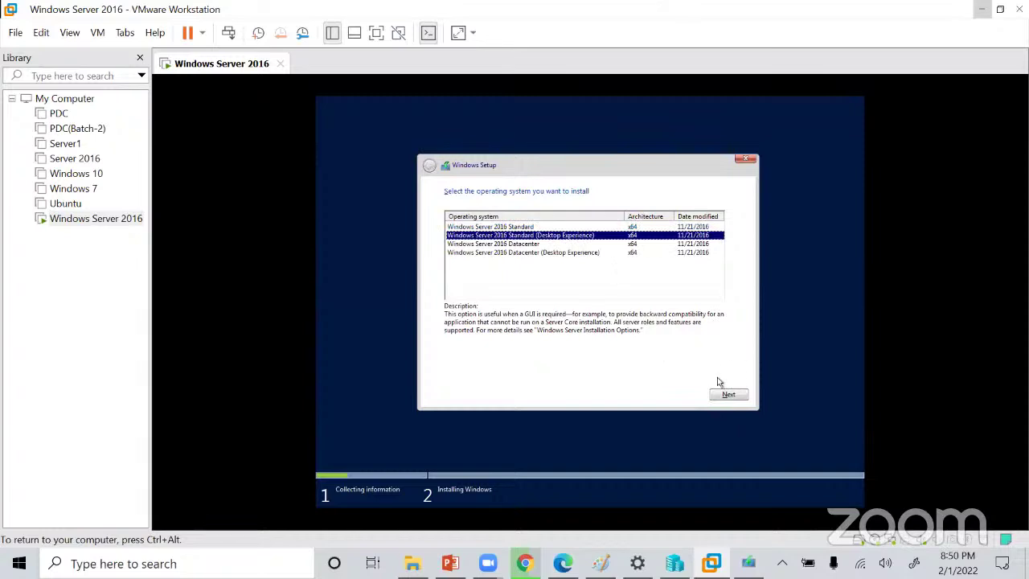
Confirm the Desktop Experience edition and accept the license terms.
left_click(729, 397)
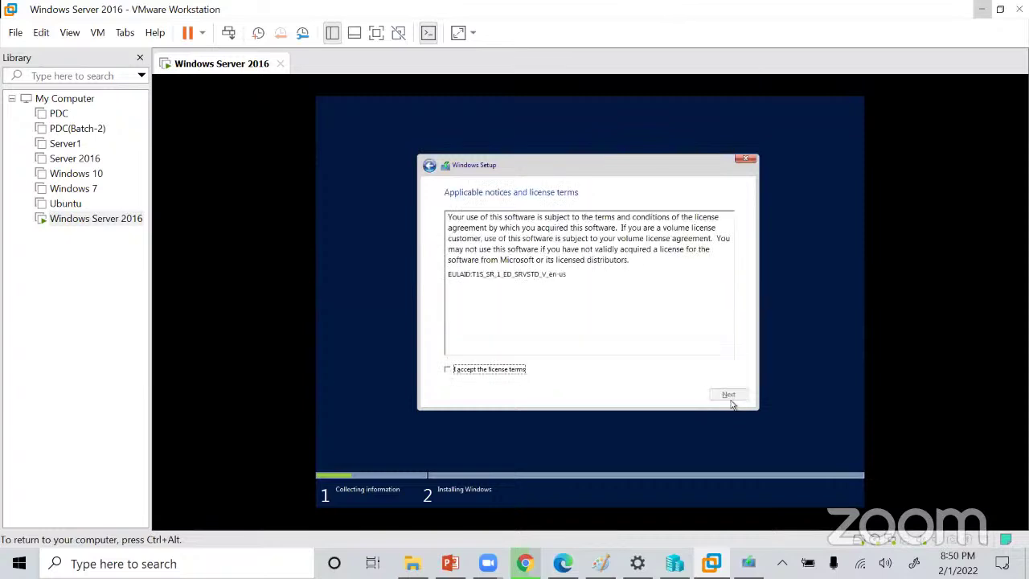
left_click(450, 369)
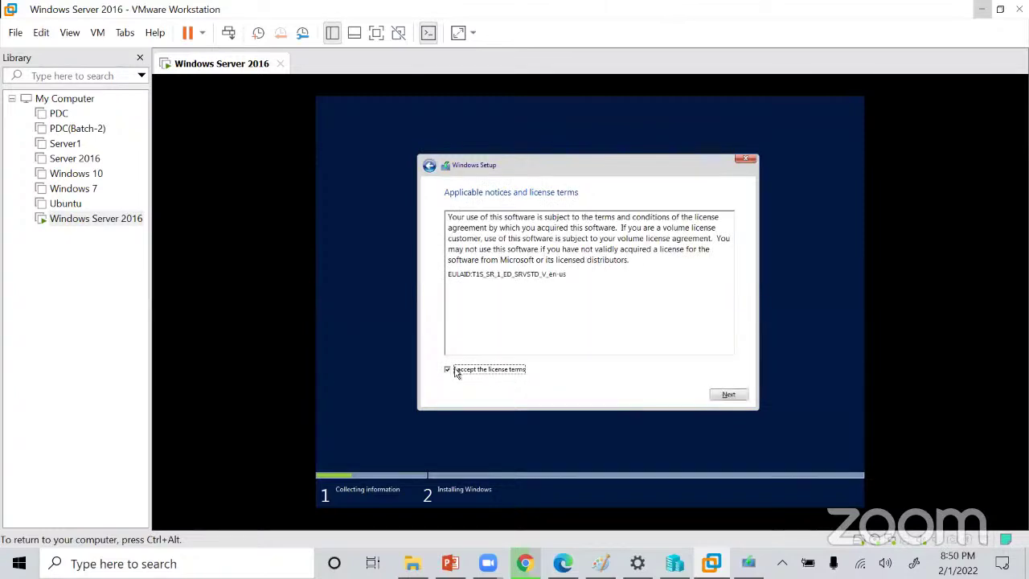
left_click(731, 395)
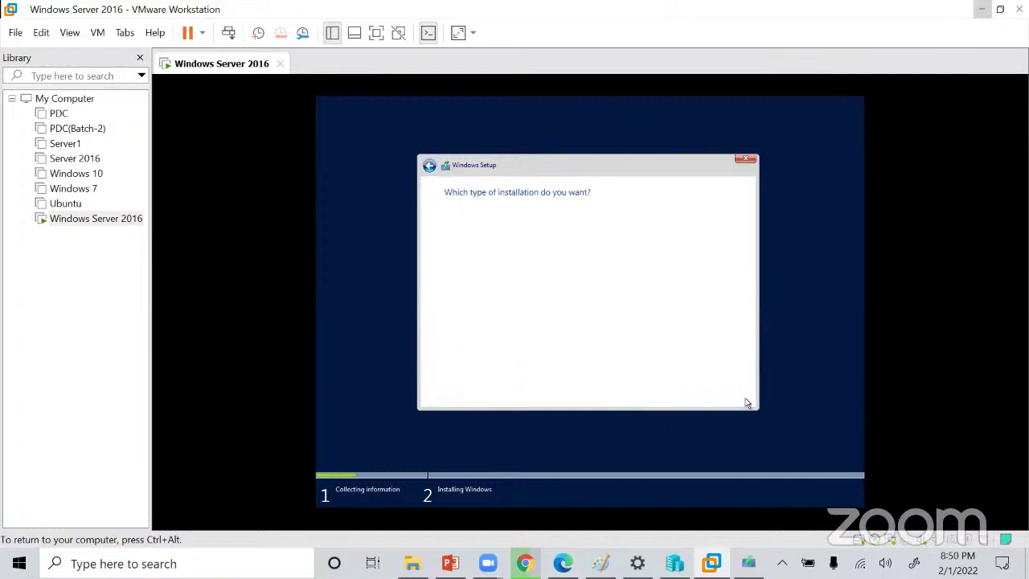
Choose a Custom install onto Drive 0 Unallocated Space and start installing.
left_click(529, 300)
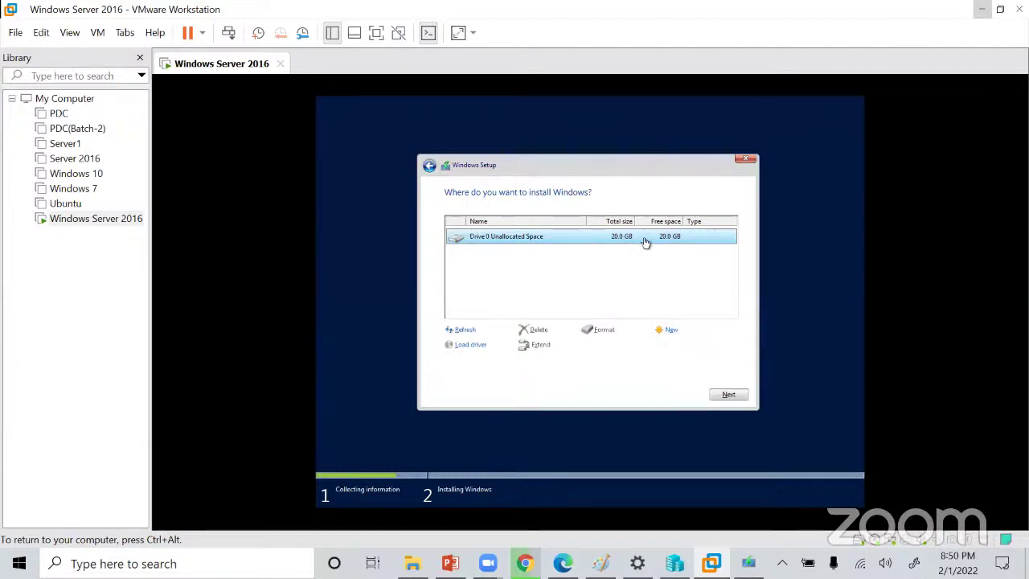
key("ctrl+alt")
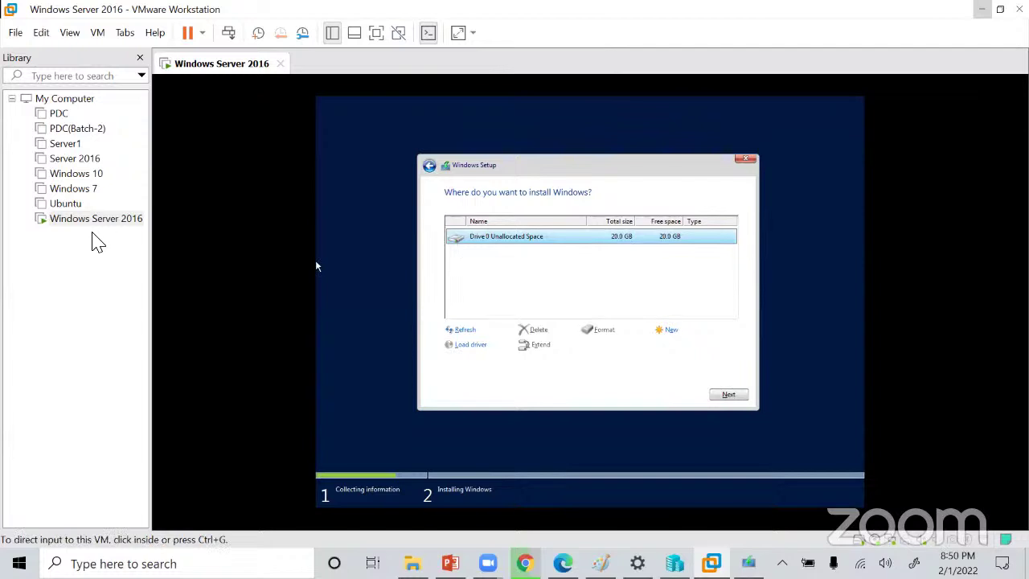
left_click(394, 203)
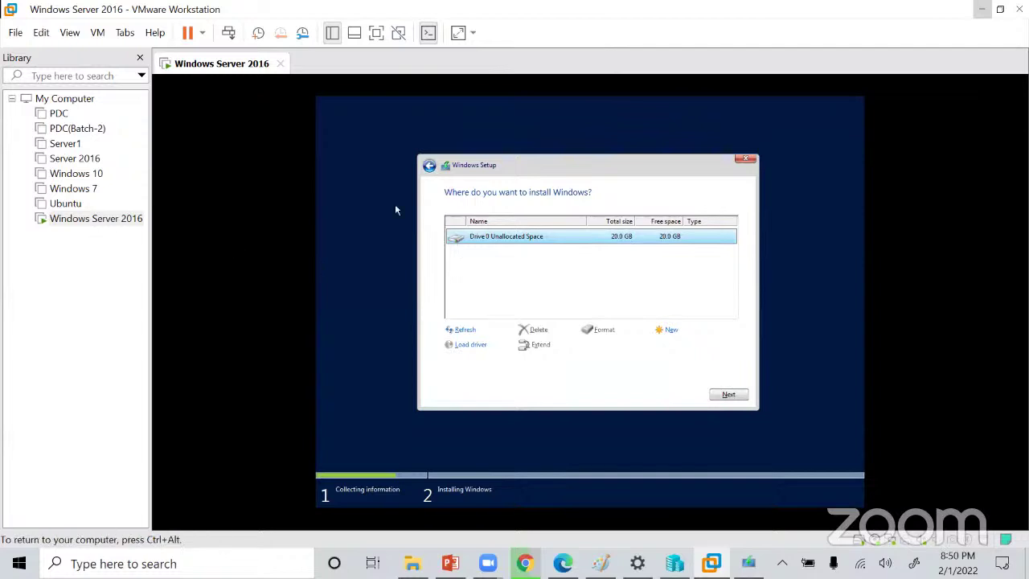
left_click(731, 394)
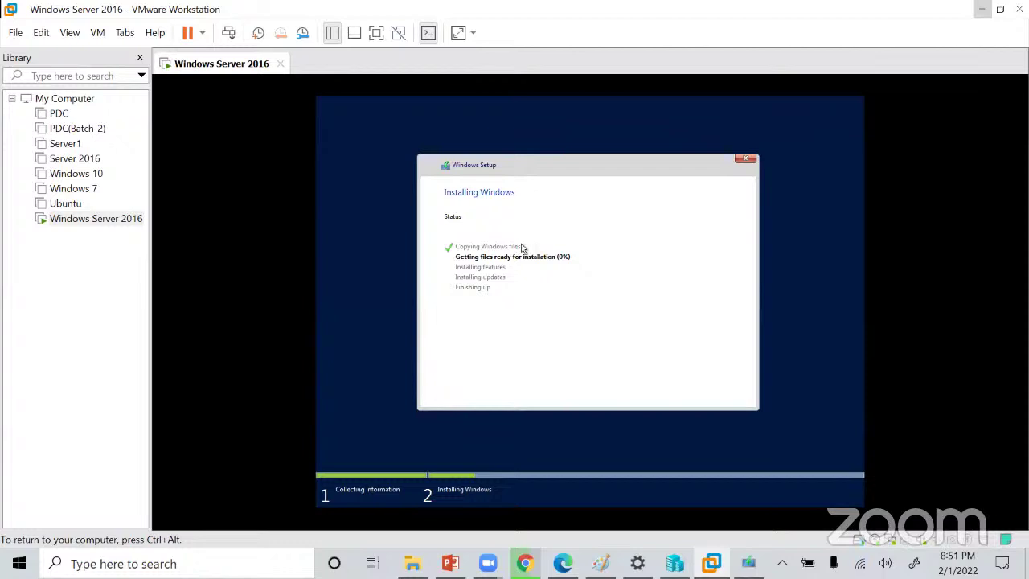
Release the VM and minimize VMware Workstation while Windows Setup keeps installing at 4%.
key("ctrl+alt")
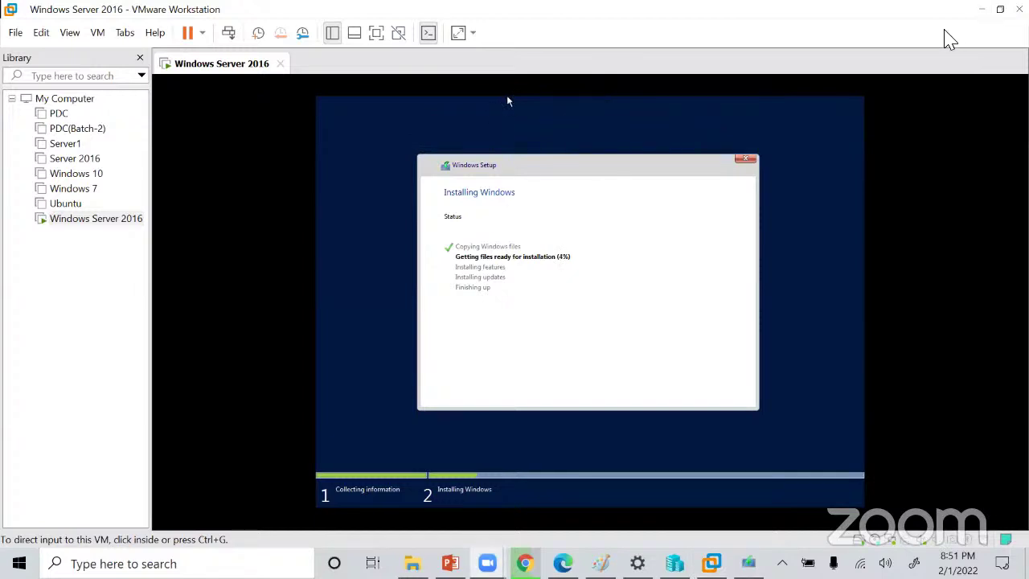
left_click(982, 9)
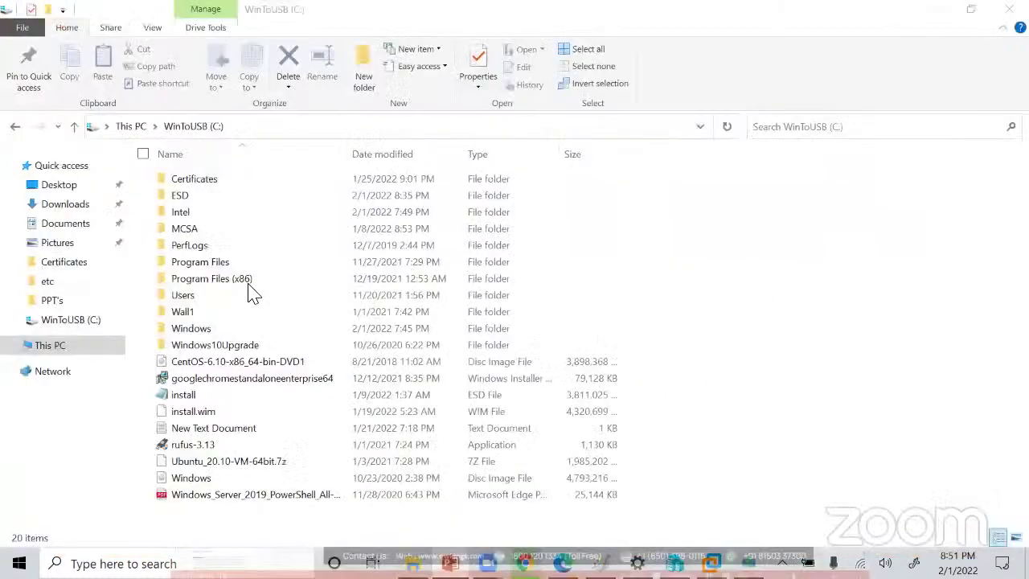
Switch to the Windows Server 2016 PowerPoint deck showing slide 12, 'What is Server?'.
left_click(450, 563)
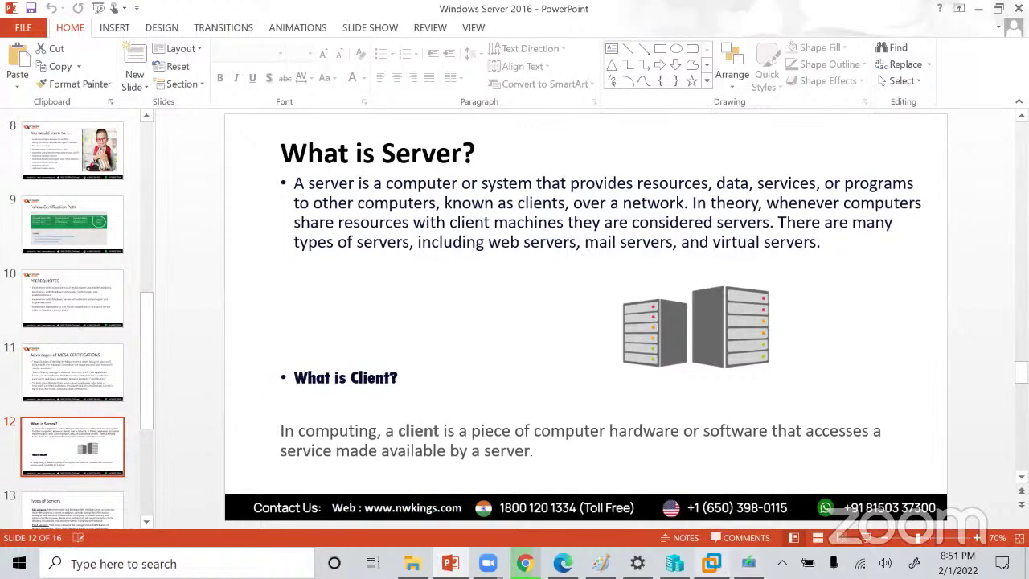
mouse_move(711, 563)
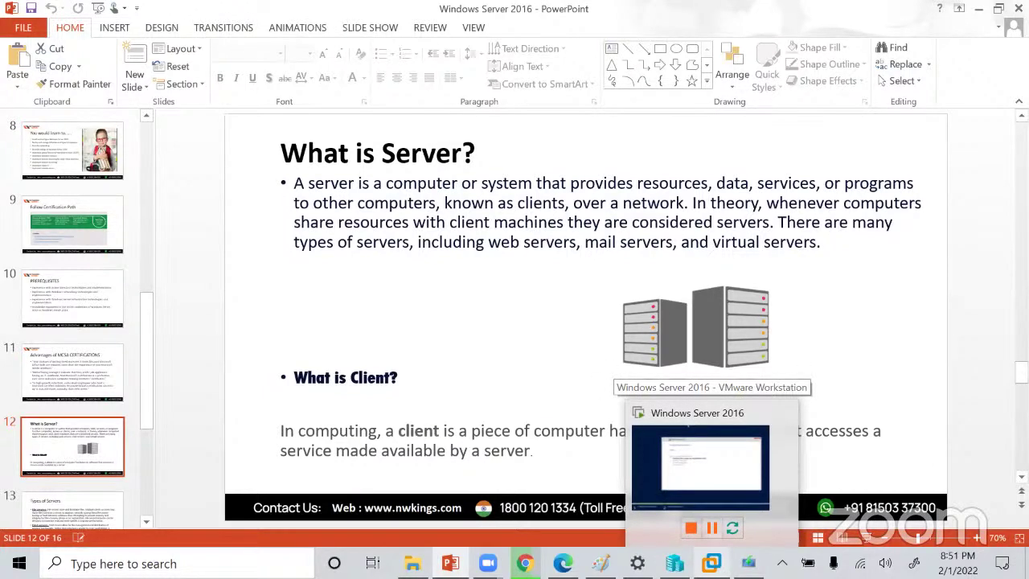
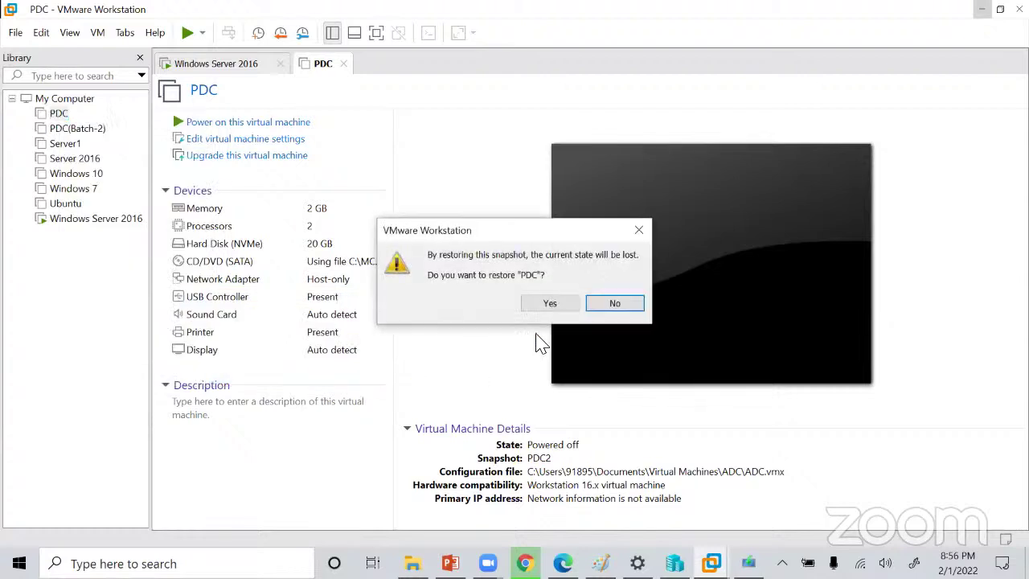
Revert PDC to its PDC snapshot, then select Server1 in the Library to open its summary.
left_click(556, 304)
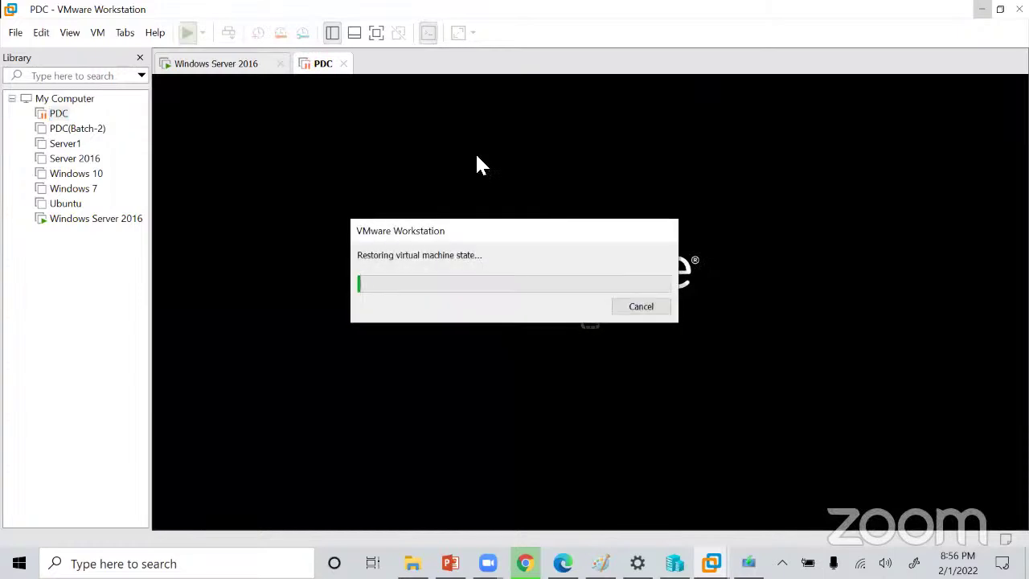
right_click(72, 161)
left_click(25, 283)
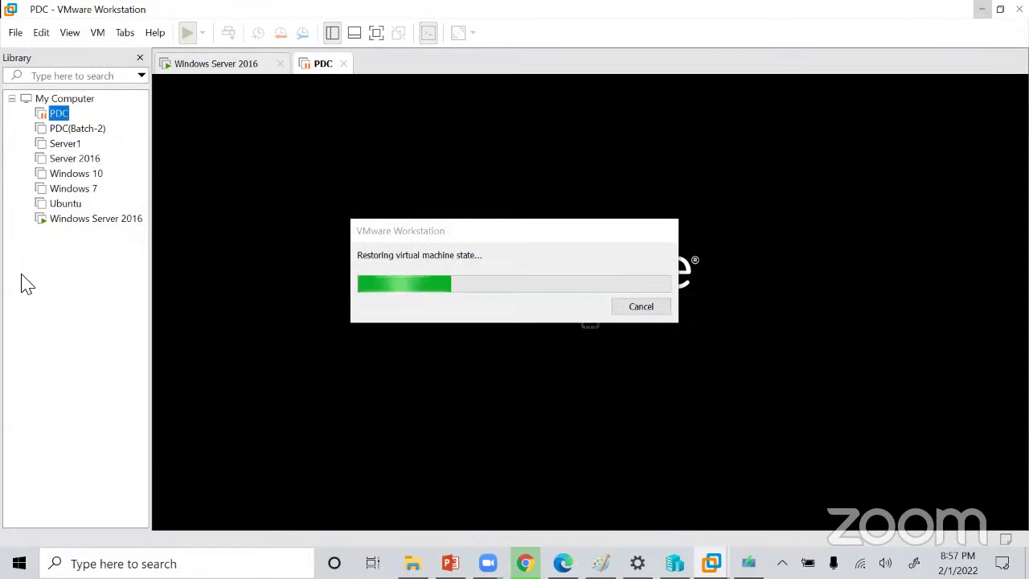
left_click(64, 143)
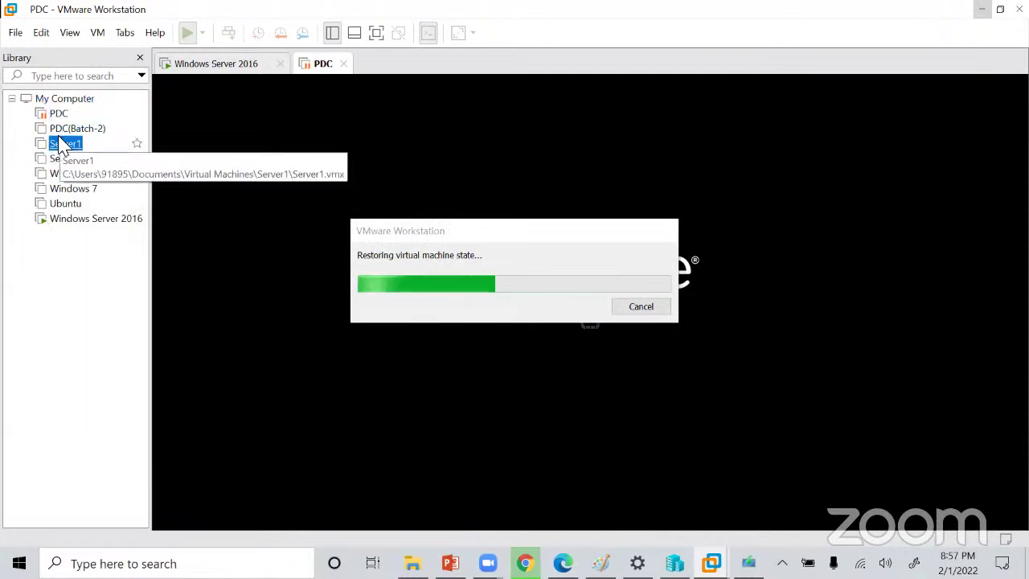
right_click(63, 143)
Restore Server1's Fresh Server snapshot and resume it until the Windows desktop appears.
key("Escape")
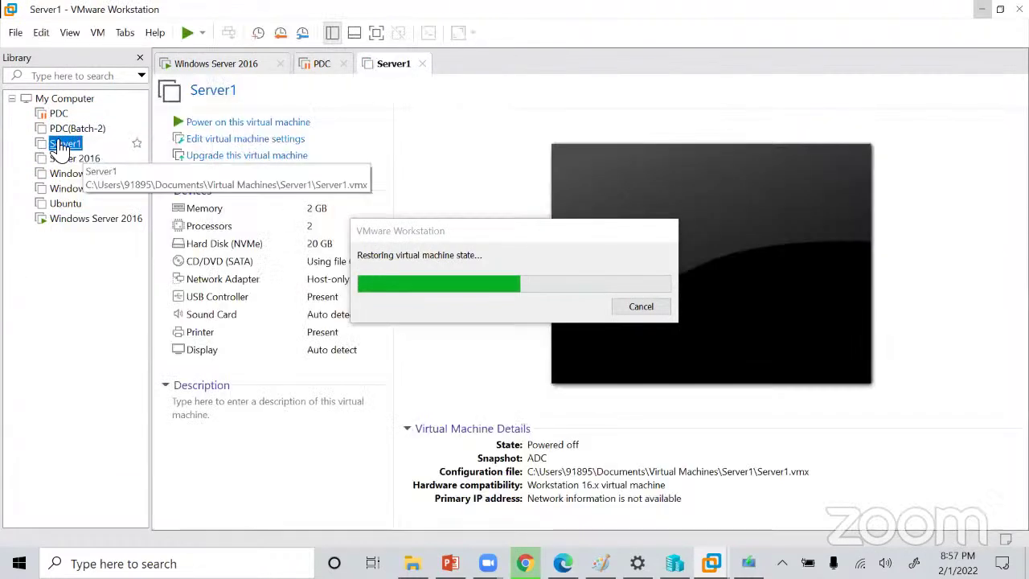
right_click(62, 145)
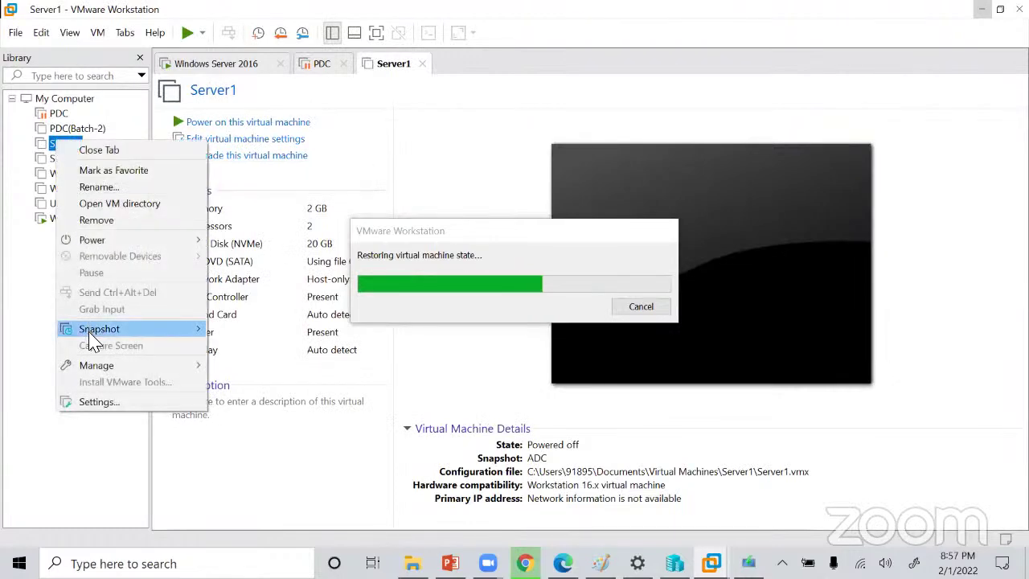
mouse_move(97, 329)
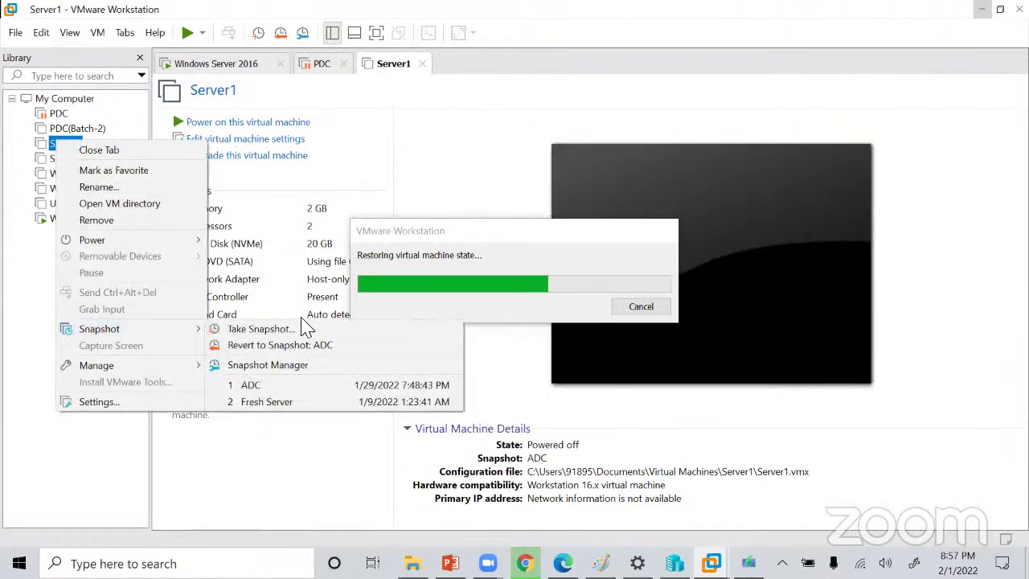
left_click(337, 402)
left_click(550, 303)
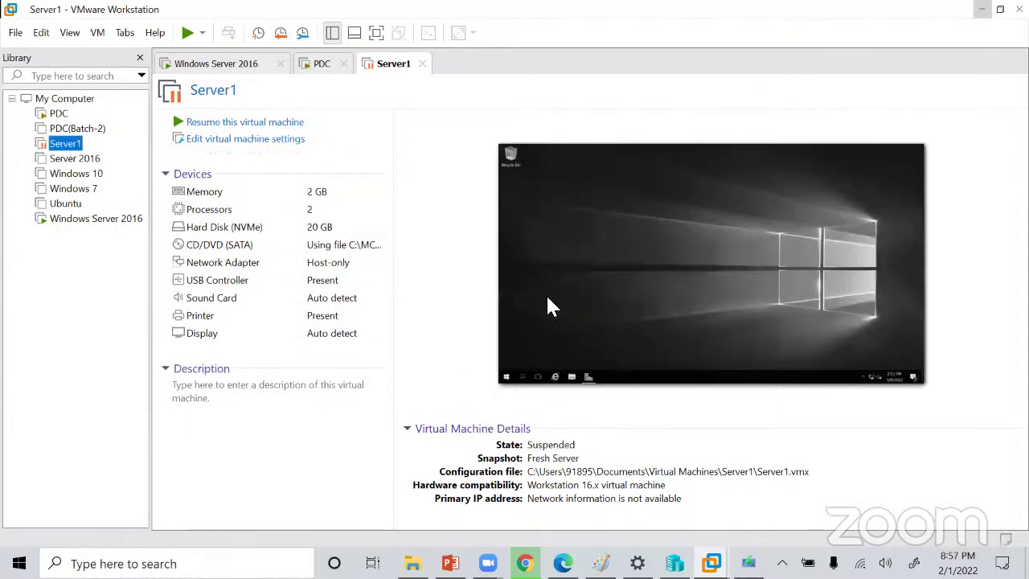
left_click(547, 299)
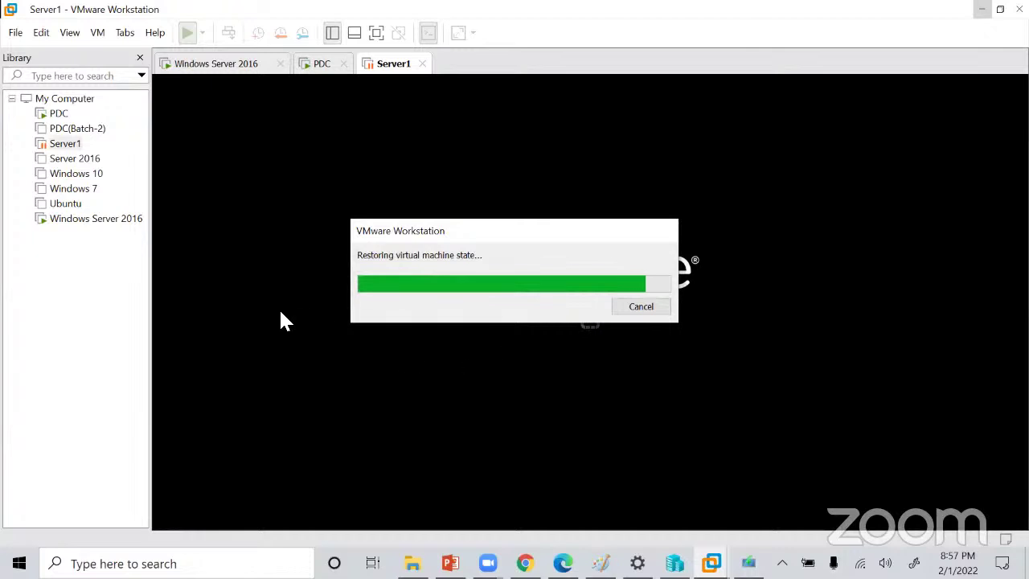
right_click(57, 148)
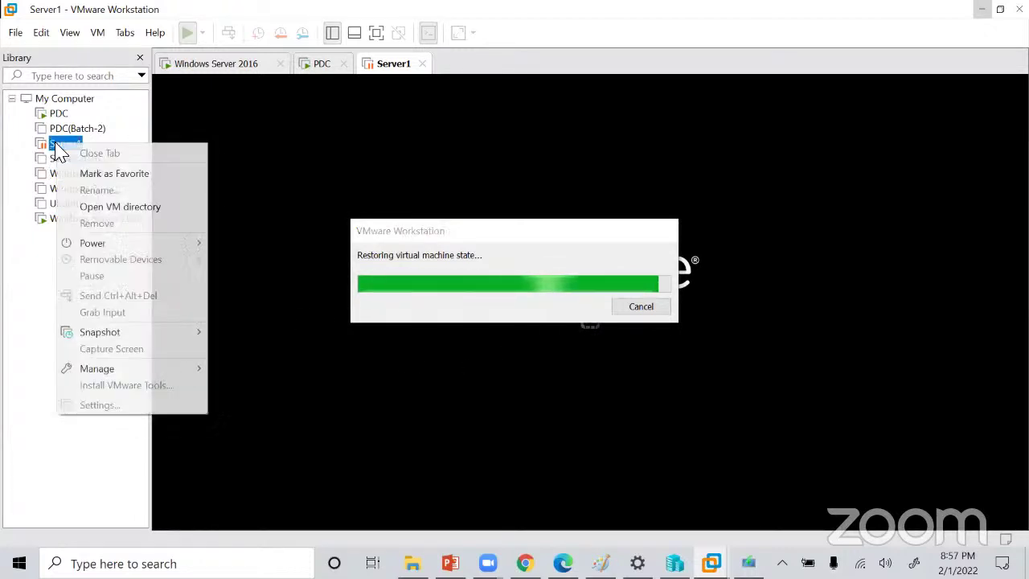
mouse_move(129, 336)
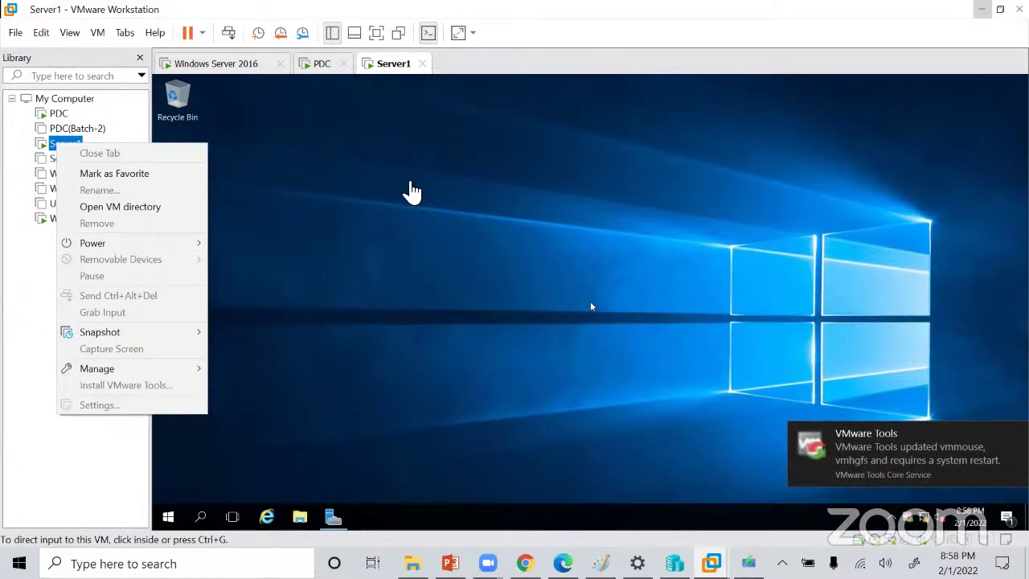
Dismiss the Server1 actions list and show the virtual machine in full screen mode.
left_click(379, 39)
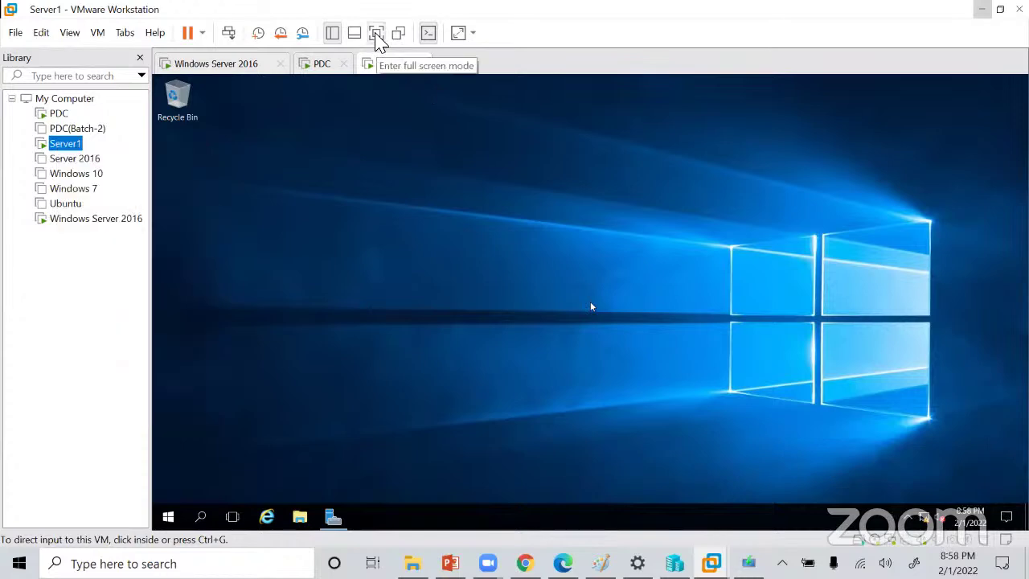
left_click(379, 39)
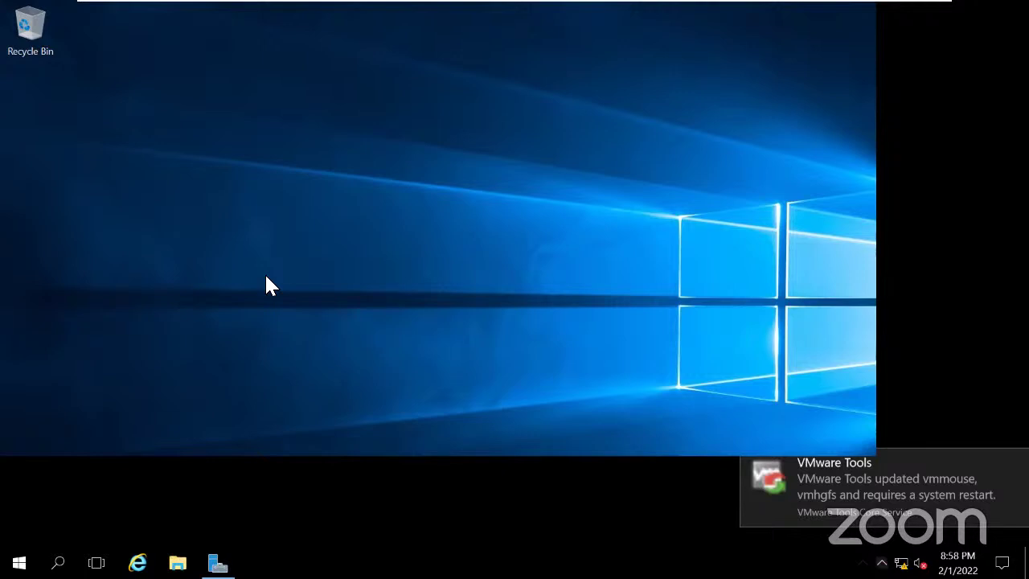
mouse_move(735, 41)
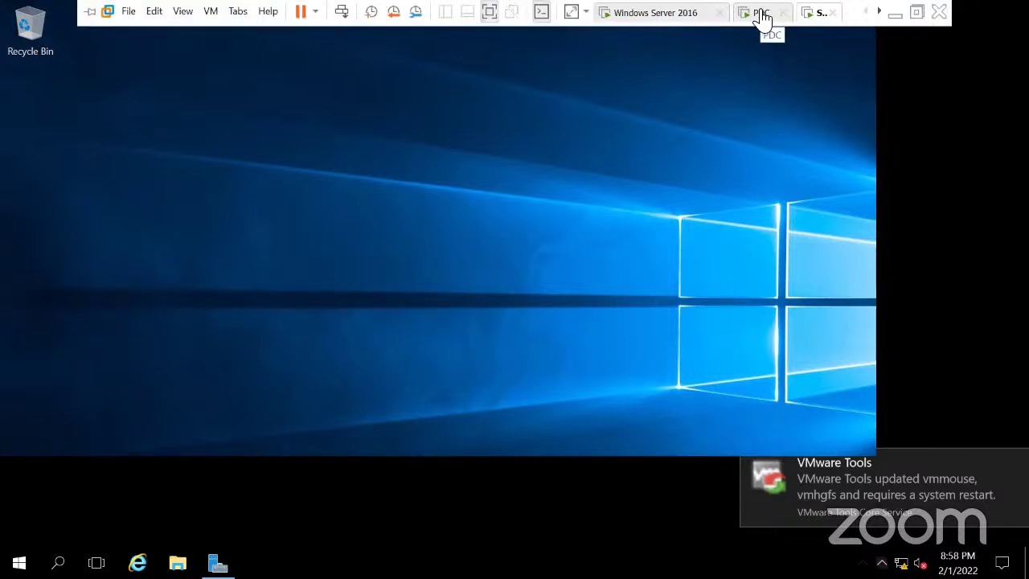
On the Windows Server 2016 machine, enter and confirm the Administrator password, then finish setup.
left_click(675, 23)
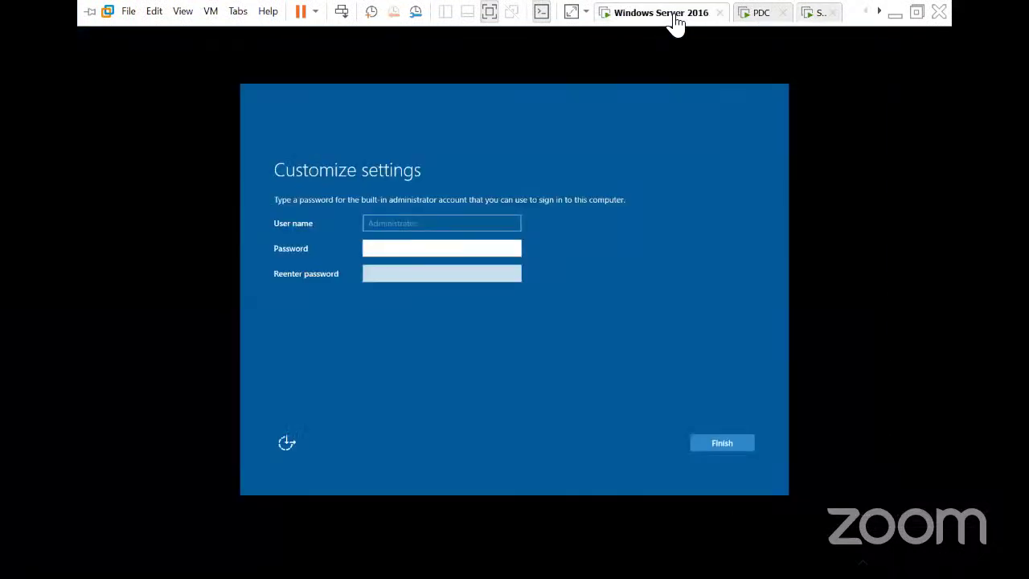
left_click(394, 245)
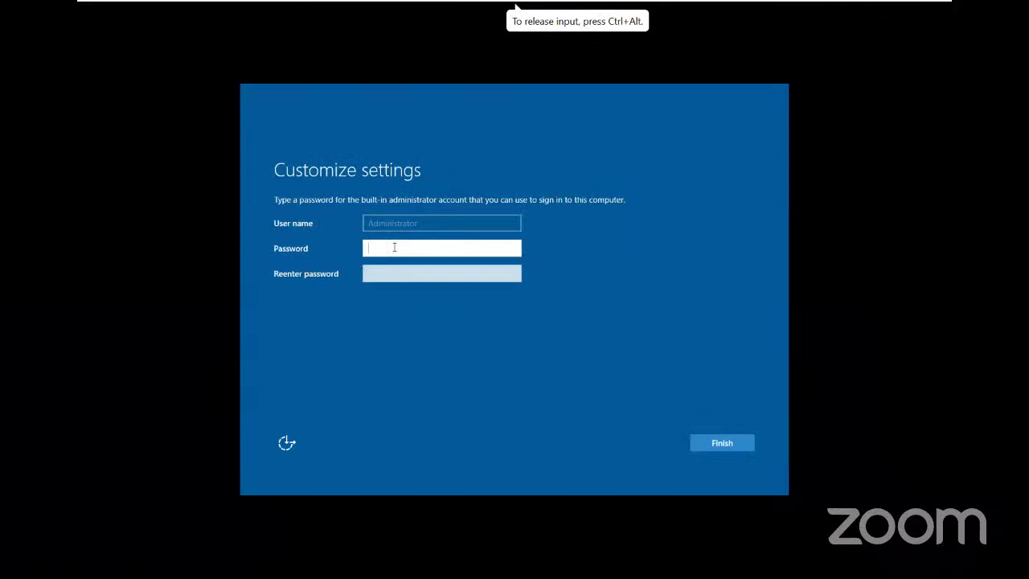
type("P@ssw0rd1")
key("Tab")
type("P@ssw0rd")
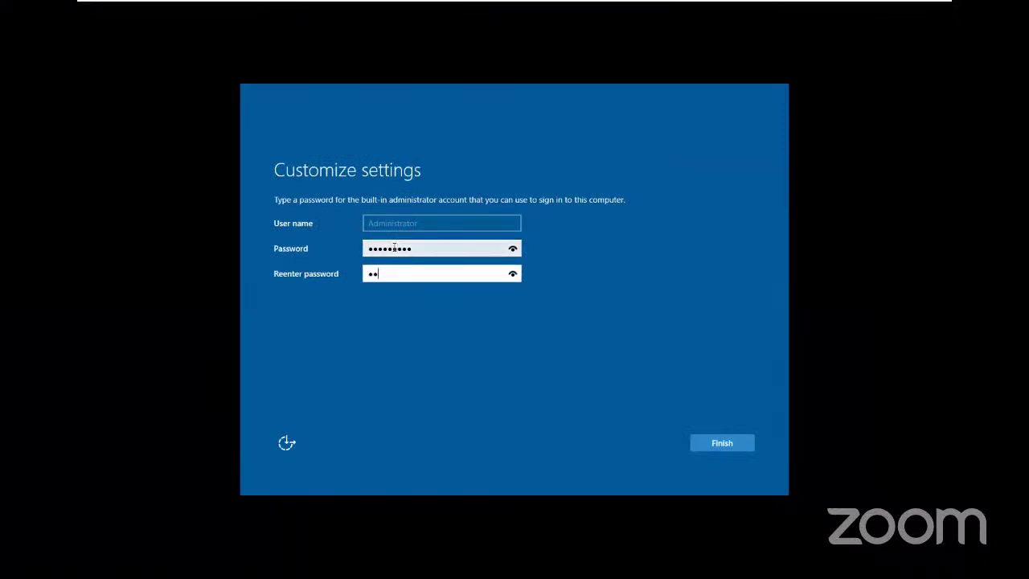
type("1")
left_click(708, 448)
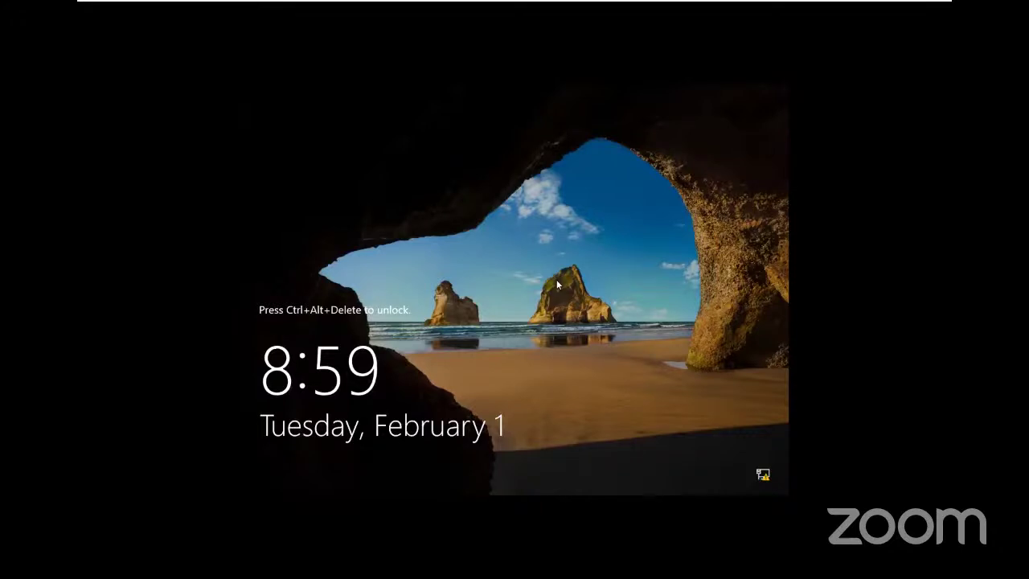
On the PDC machine, send Ctrl+Alt+Del and sign in with the domain administrator password.
mouse_move(562, 10)
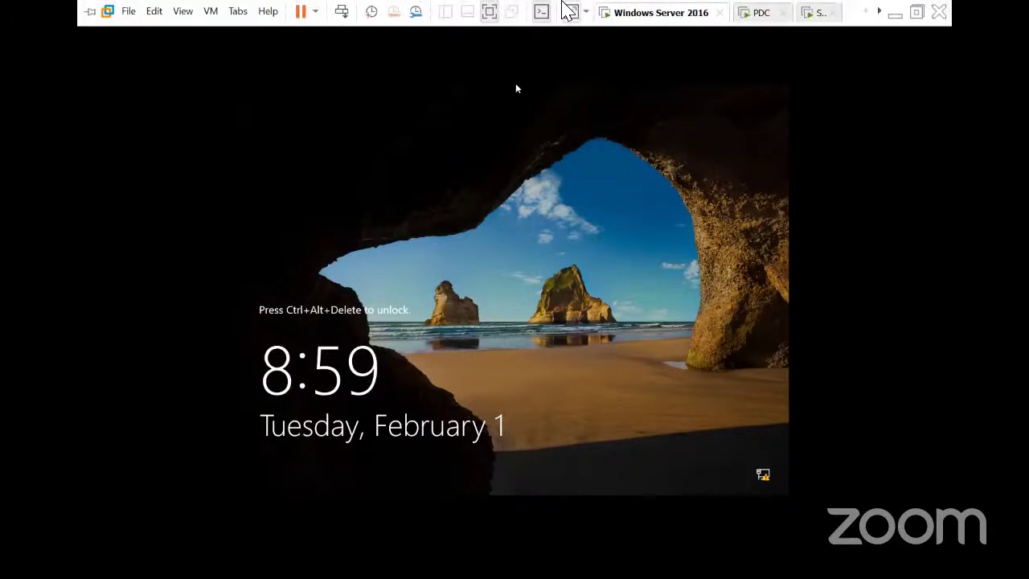
left_click(763, 14)
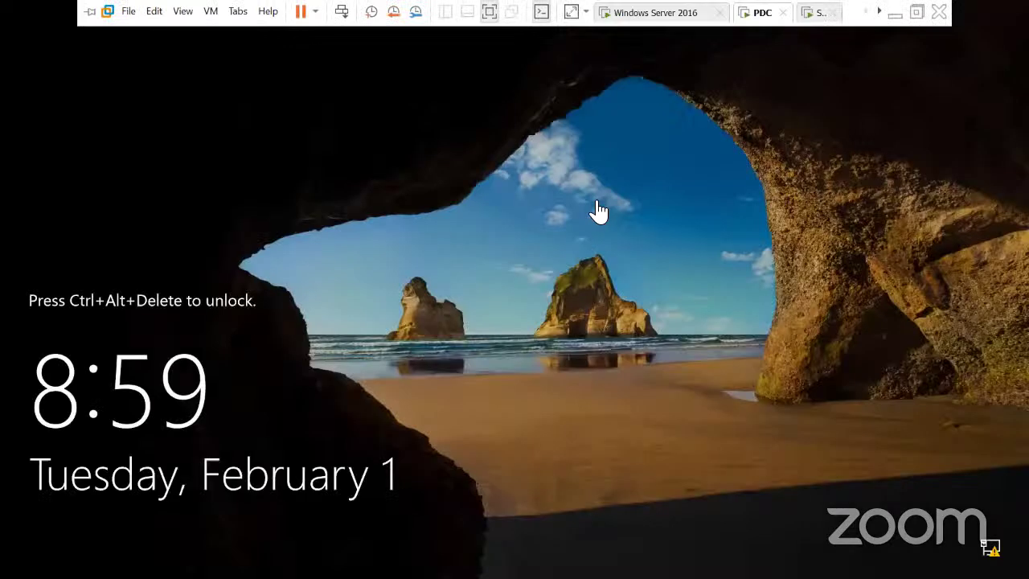
left_click(341, 12)
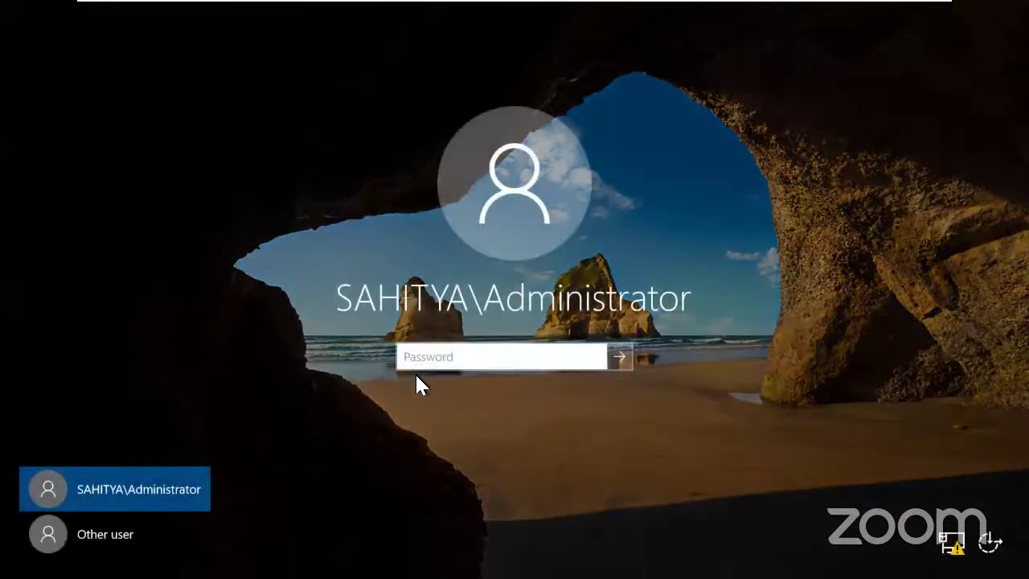
type("••")
key("BackSpace")
key("BackSpace")
type("••••••••")
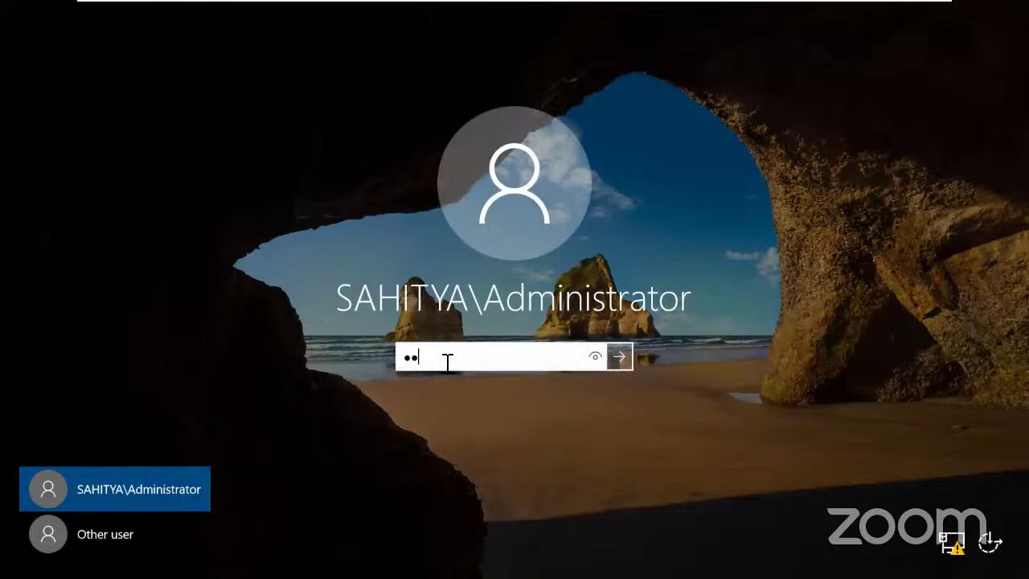
key("Return")
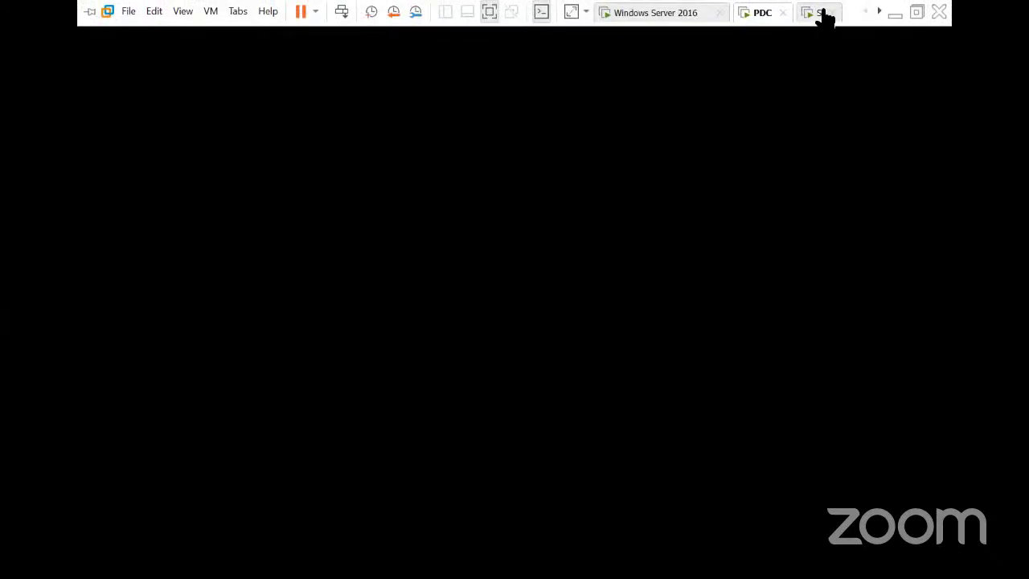
On Server1, refresh the desktop twice, then exit full-screen mode to the windowed view.
left_click(818, 13)
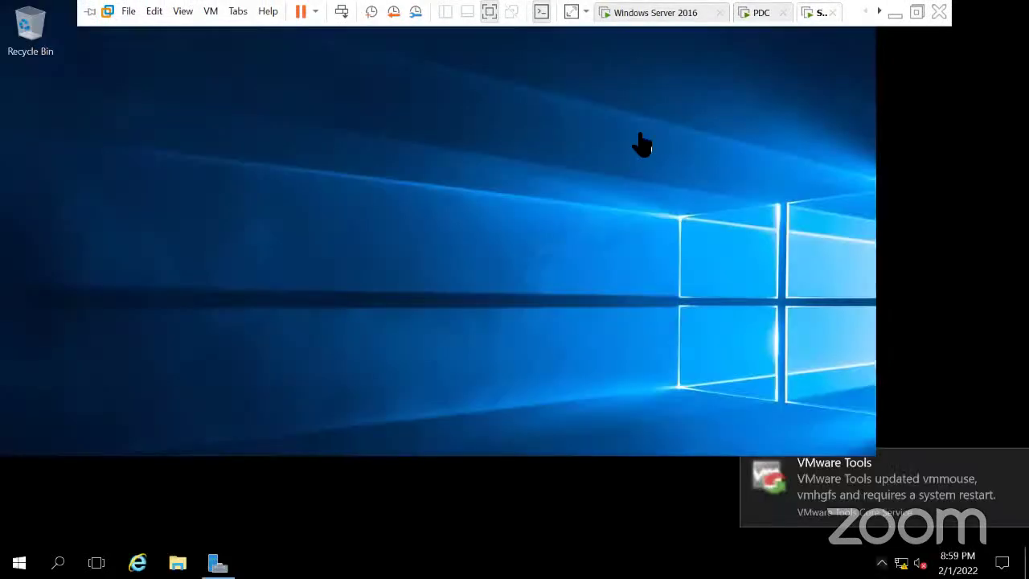
right_click(281, 259)
left_click(327, 306)
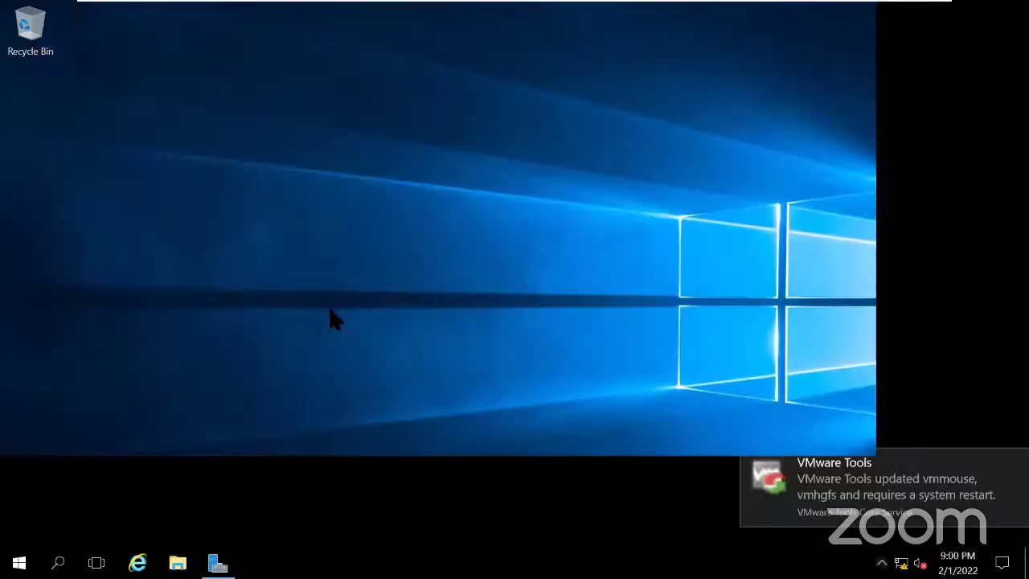
right_click(293, 170)
left_click(326, 217)
mouse_move(563, 6)
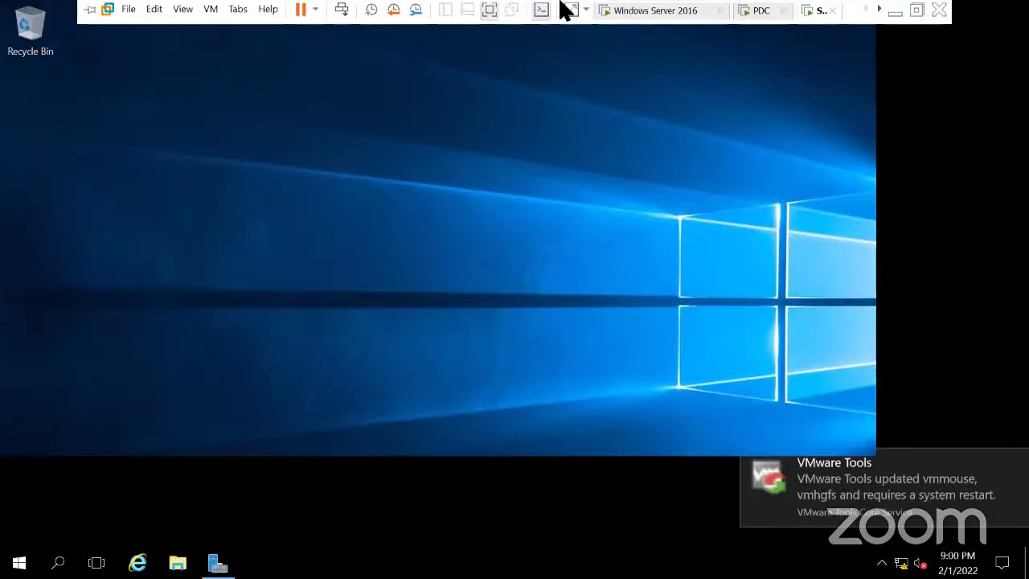
left_click(488, 12)
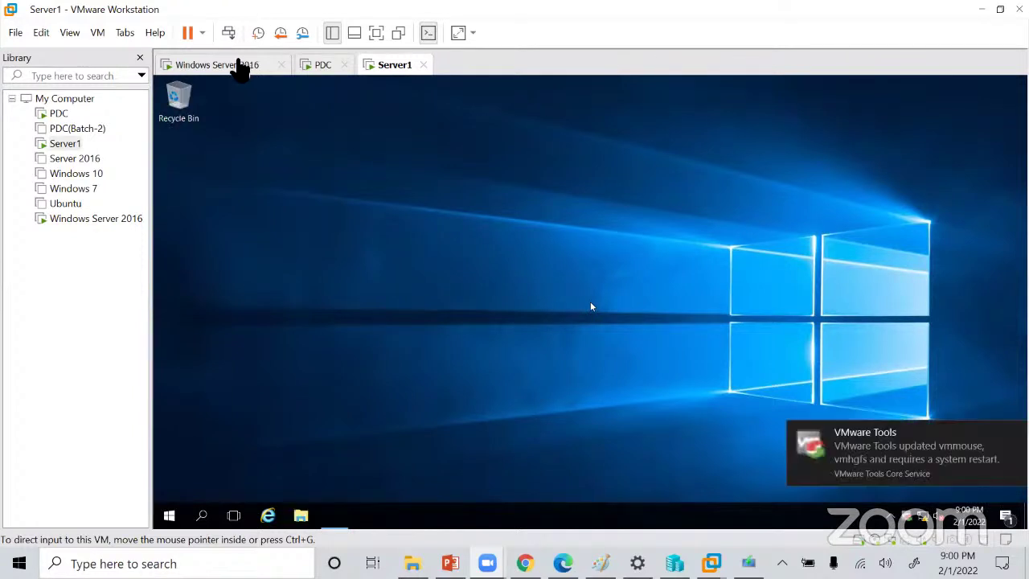
Wake PDC's blank display and settle on the PDC tab showing its Windows desktop.
left_click(239, 68)
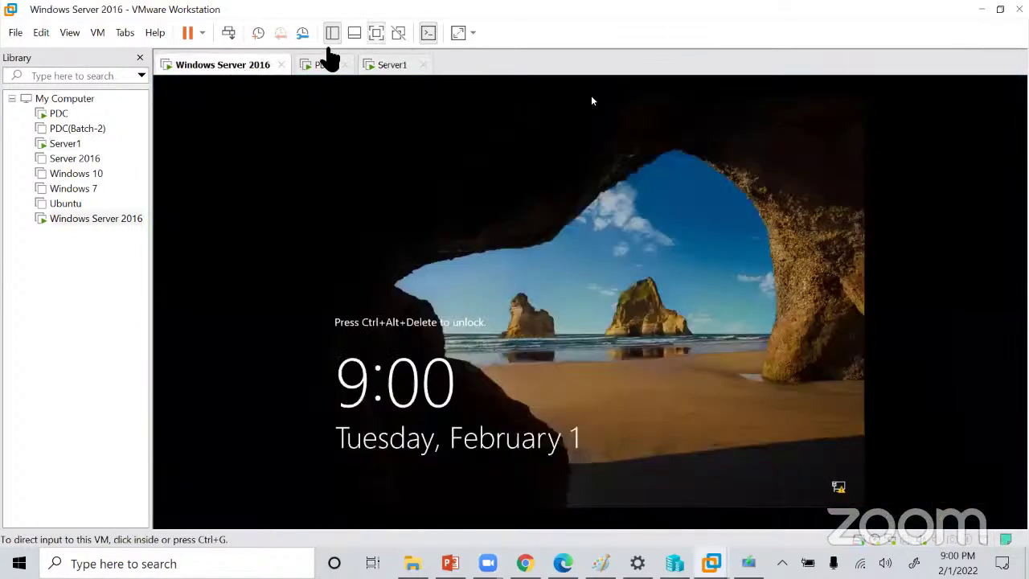
left_click(322, 64)
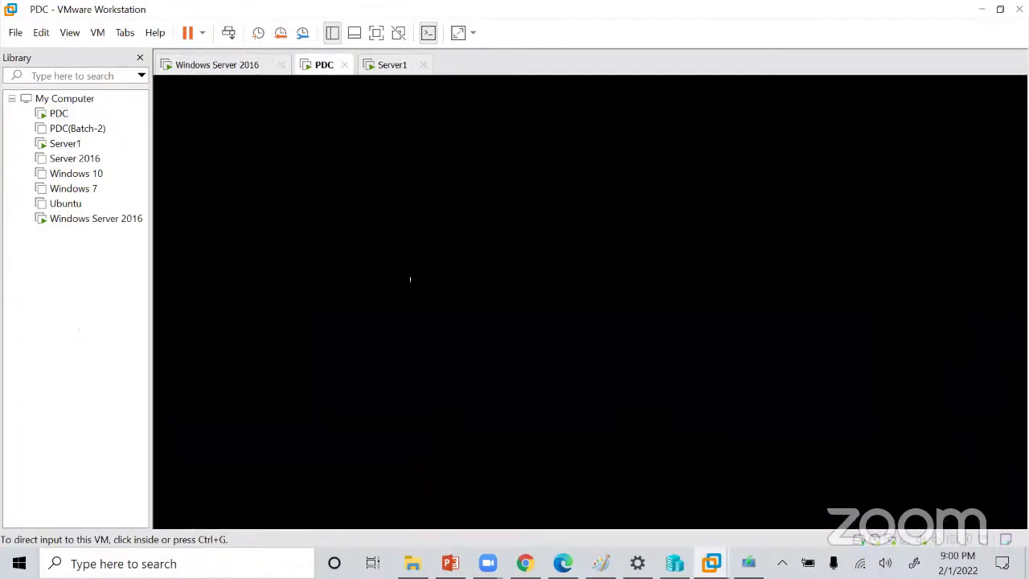
left_click(435, 261)
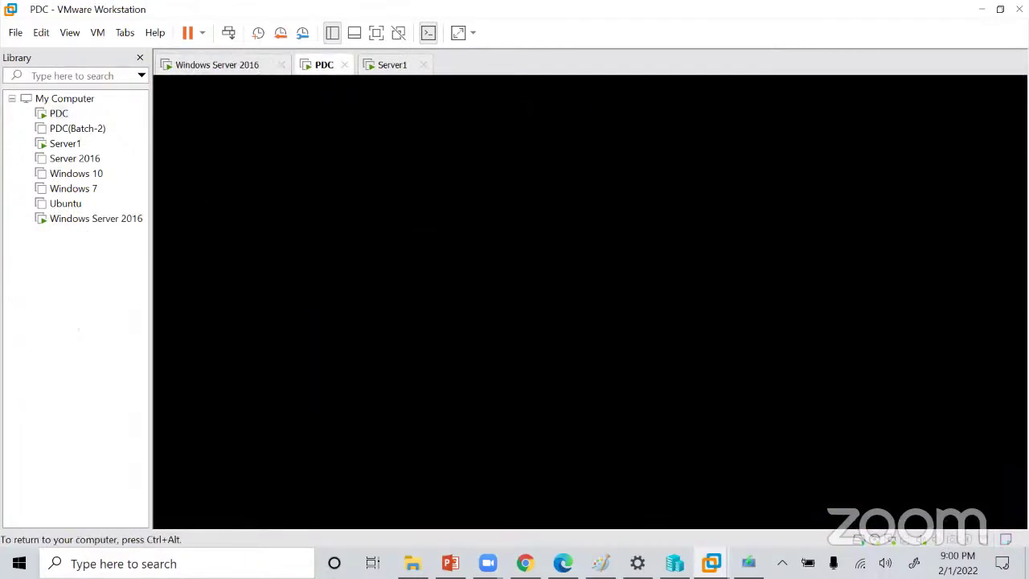
left_click(552, 268)
key("ctrl+alt")
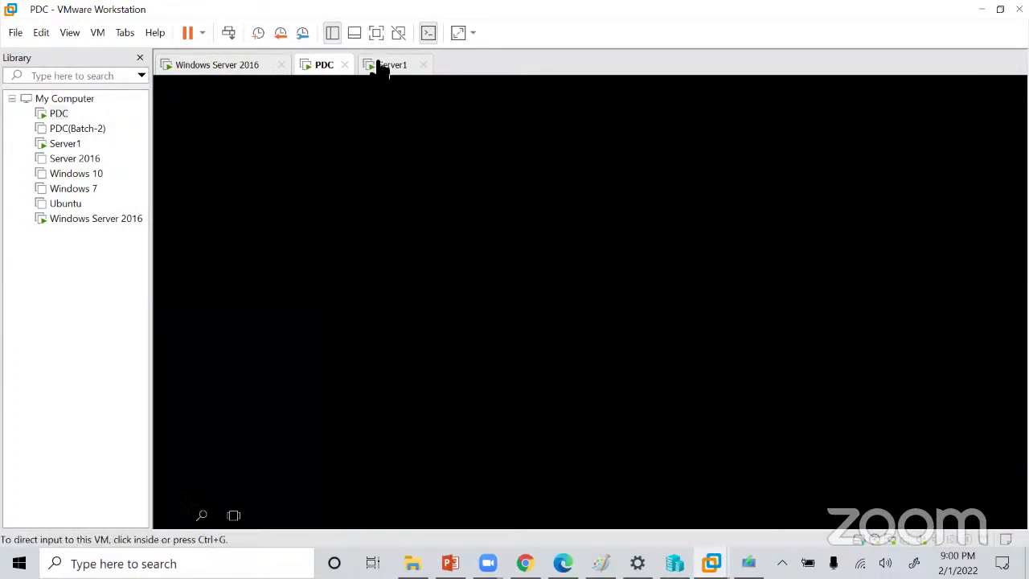
left_click(379, 66)
left_click(321, 66)
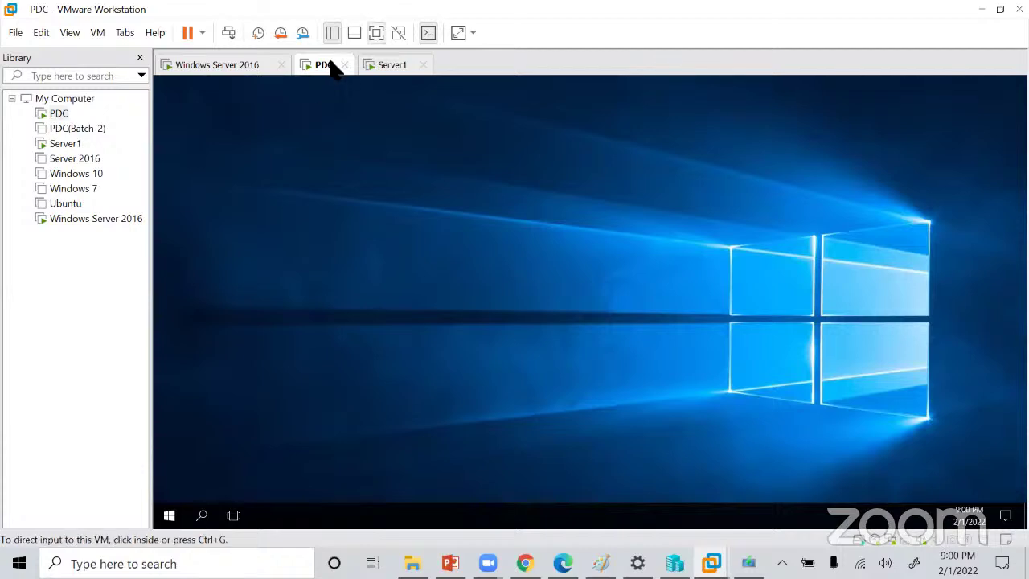
Show PDC full screen, open and close its Start menu, and view the Server Manager Dashboard.
left_click(372, 35)
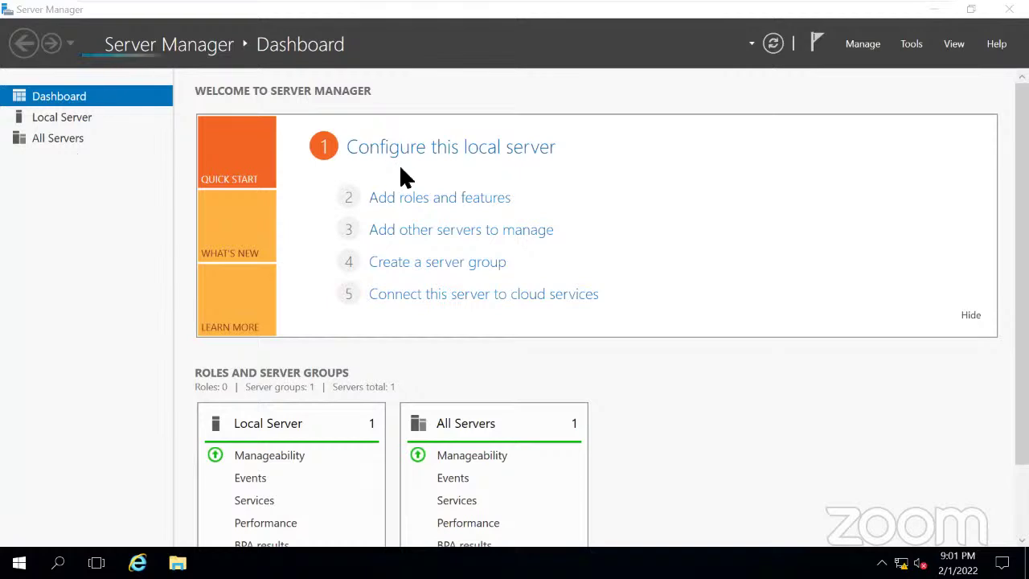
key("super")
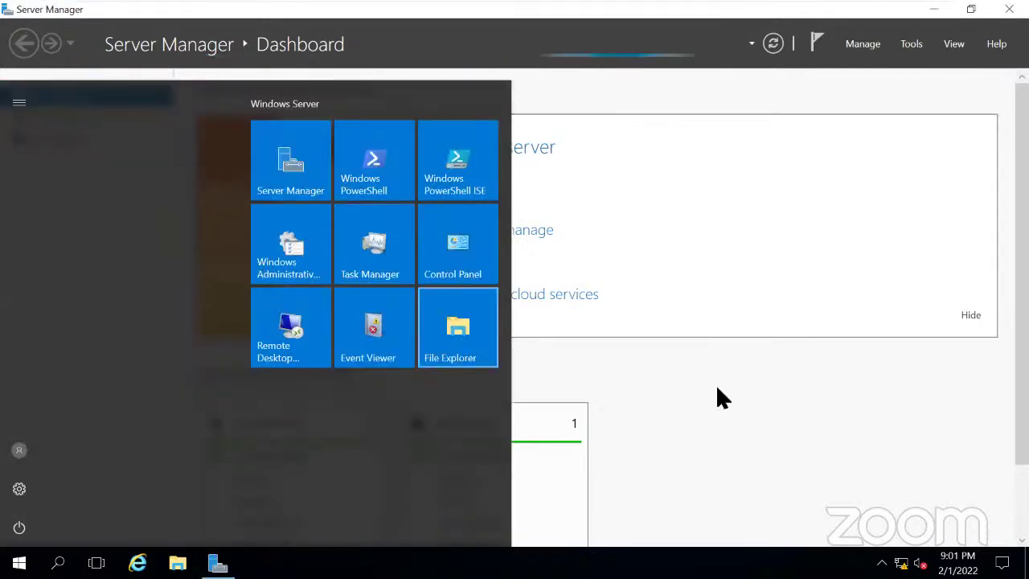
left_click(19, 560)
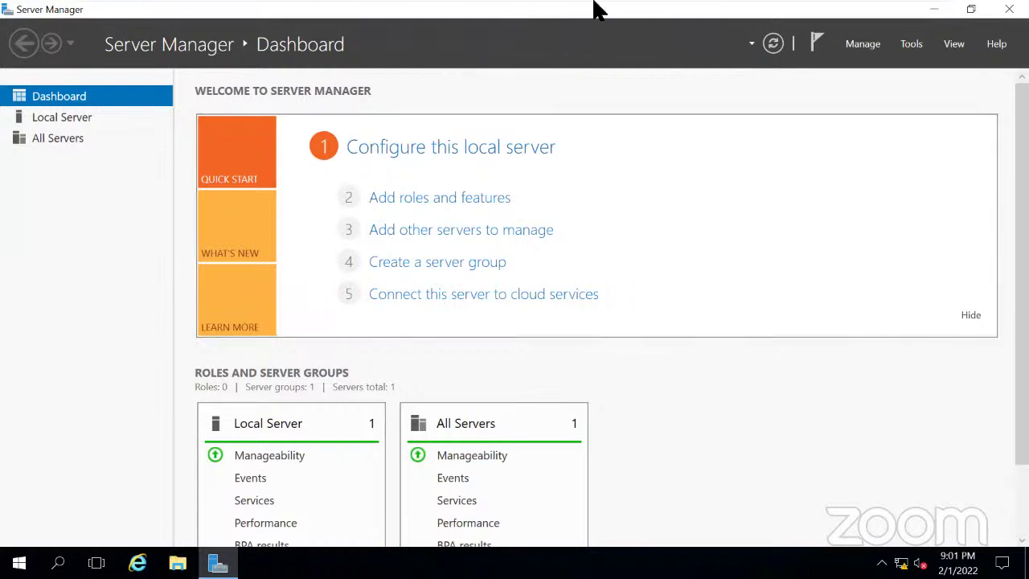
mouse_move(592, 7)
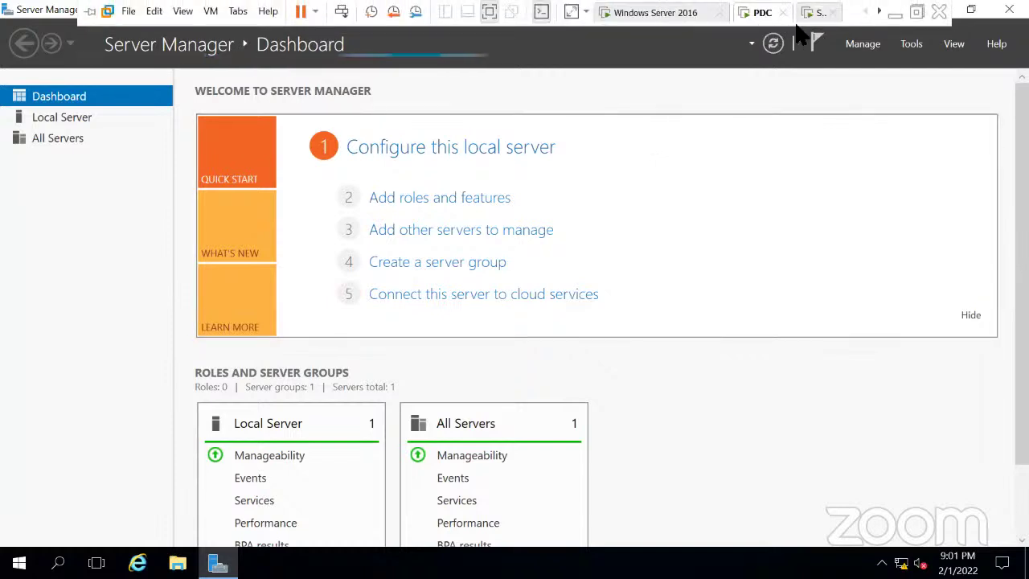
left_click(679, 14)
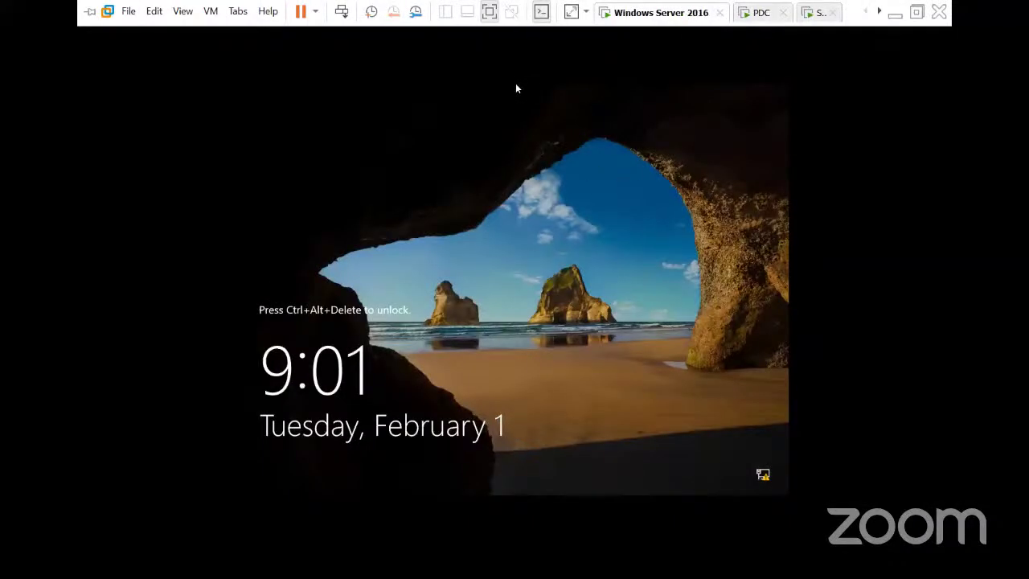
left_click(596, 170)
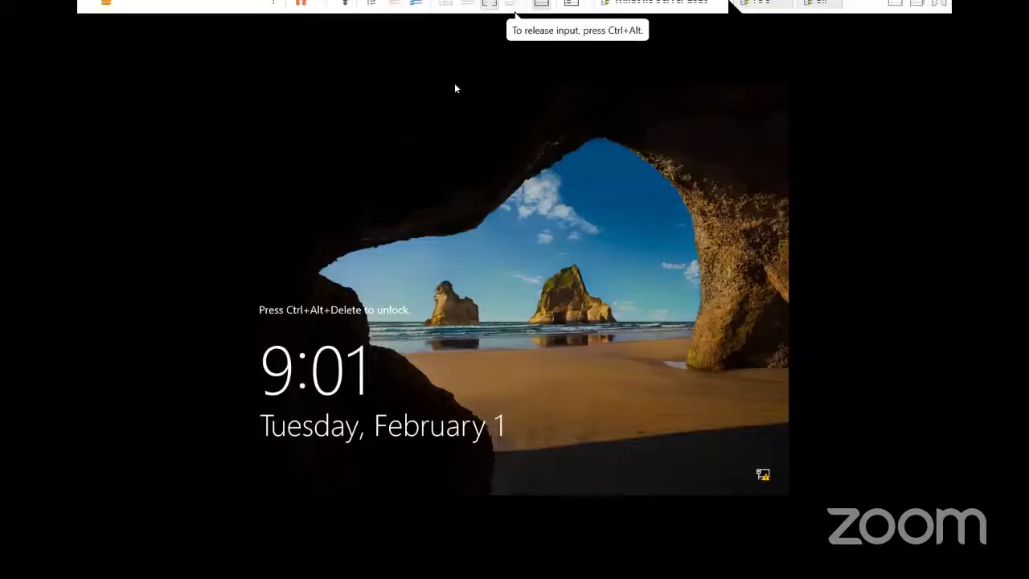
left_click(755, 13)
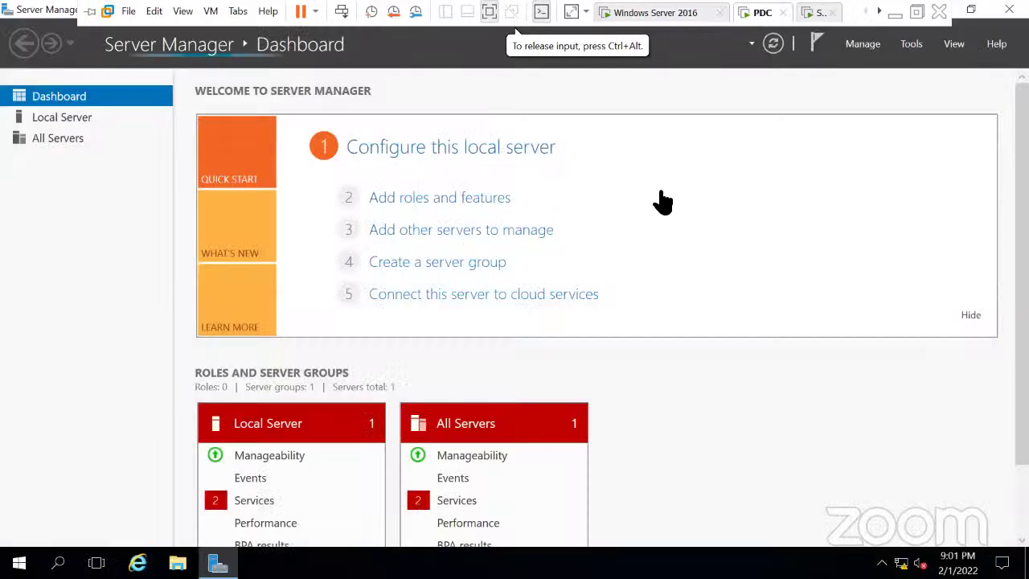
left_click(893, 12)
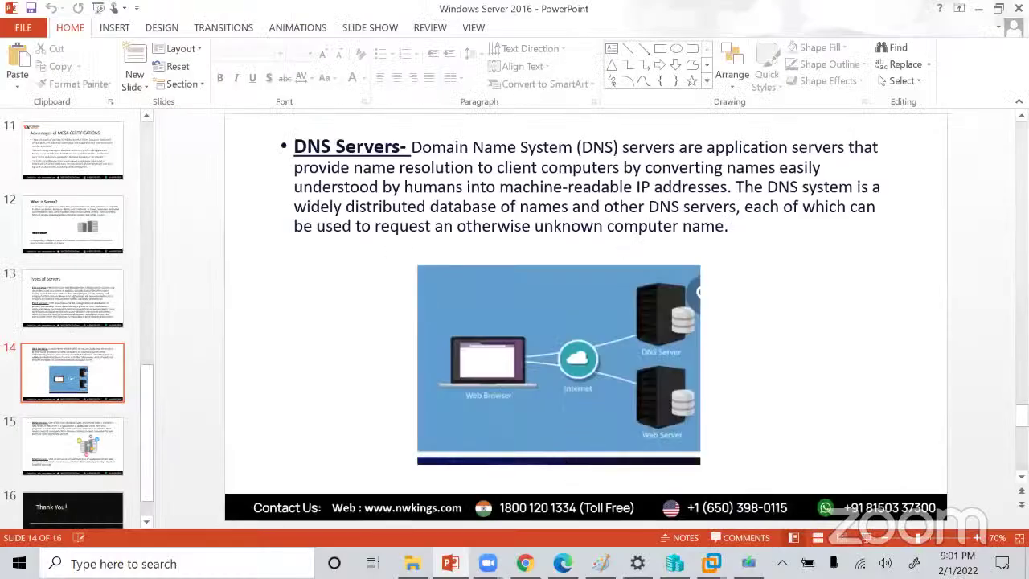
left_click(711, 562)
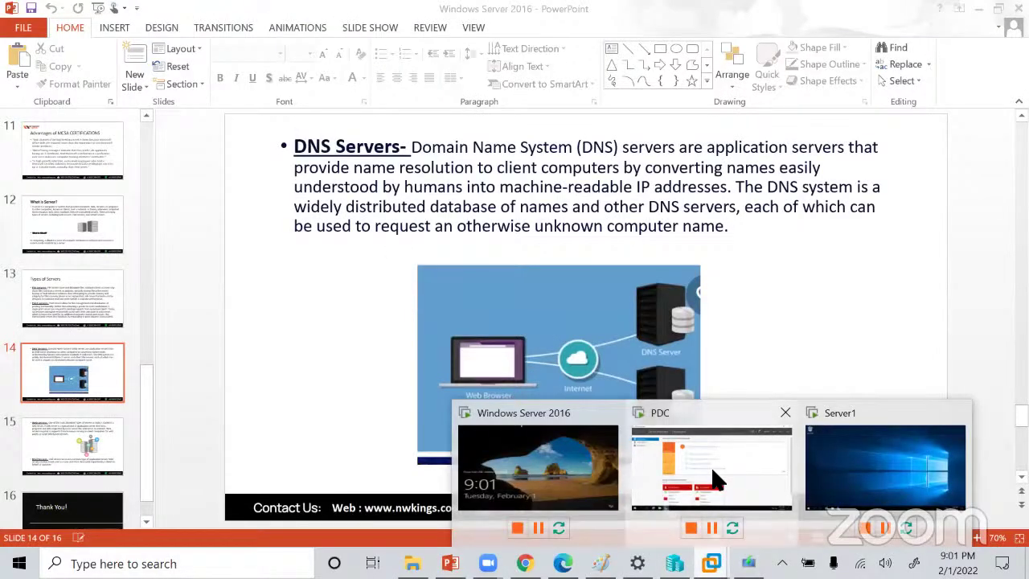
left_click(713, 481)
left_click(428, 201)
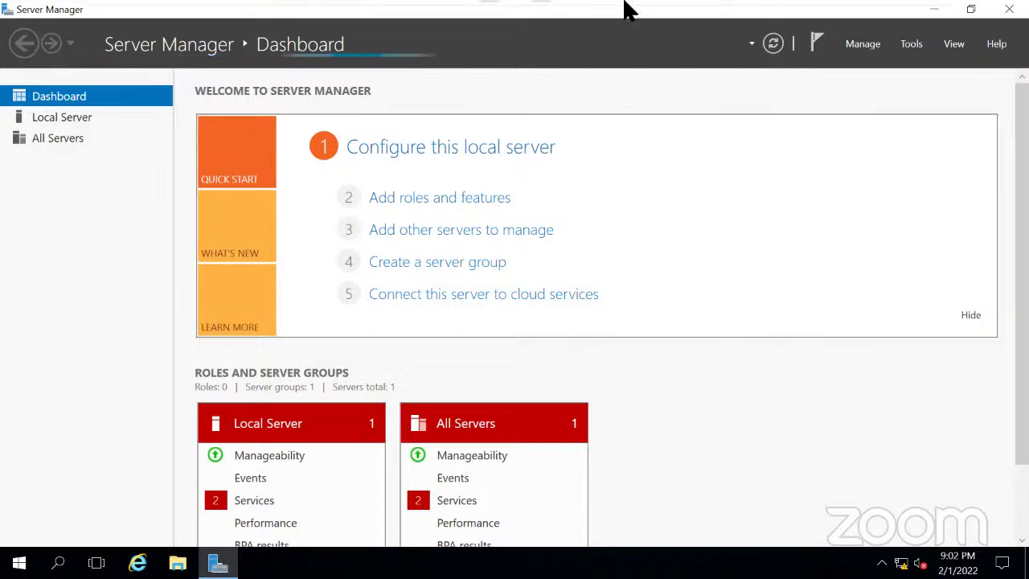
Shut down the Server1 guest with Power > Shut Down Guest and return to PDC.
mouse_move(740, 18)
right_click(811, 12)
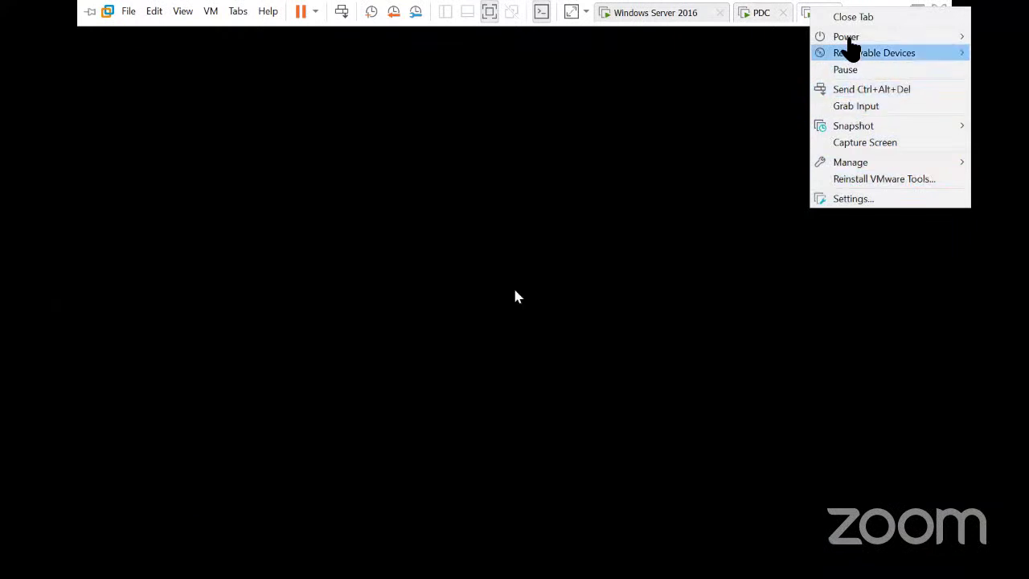
mouse_move(851, 38)
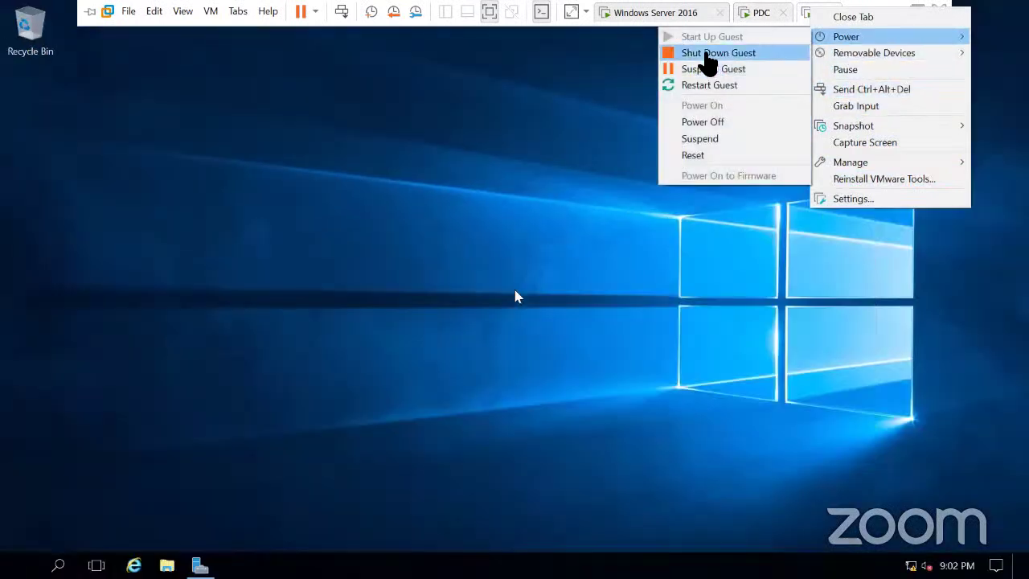
left_click(707, 53)
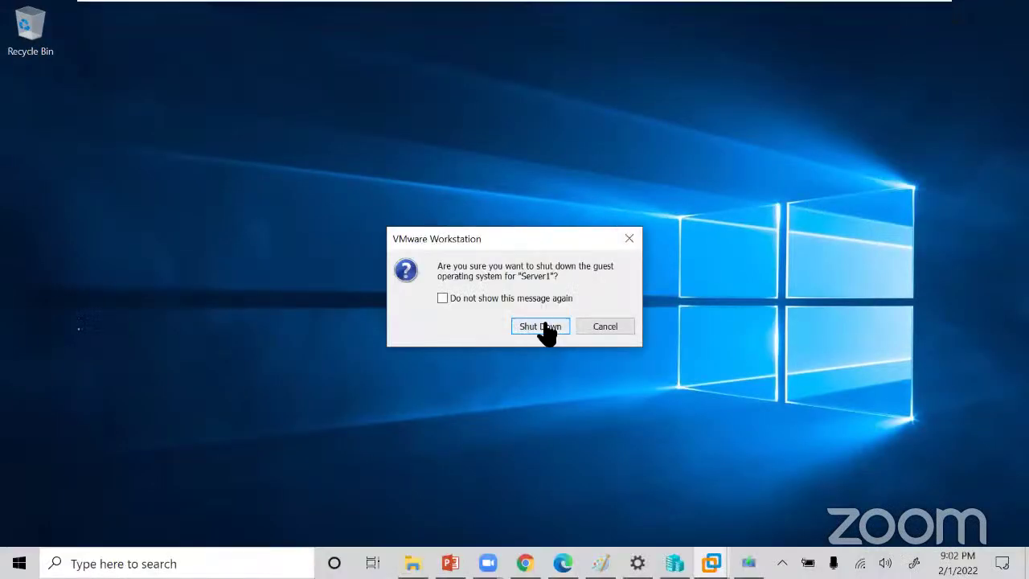
left_click(546, 333)
mouse_move(739, 9)
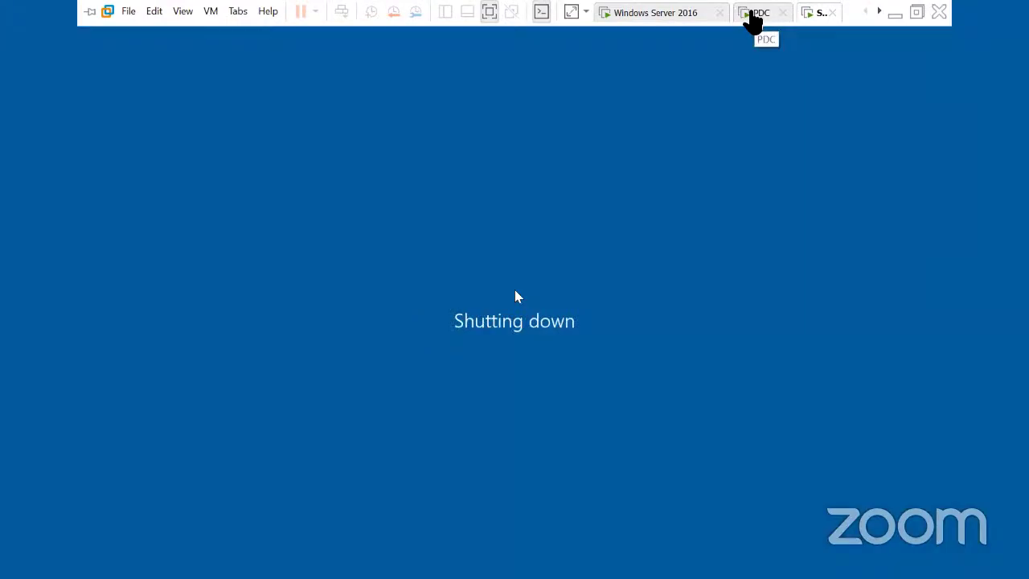
left_click(756, 15)
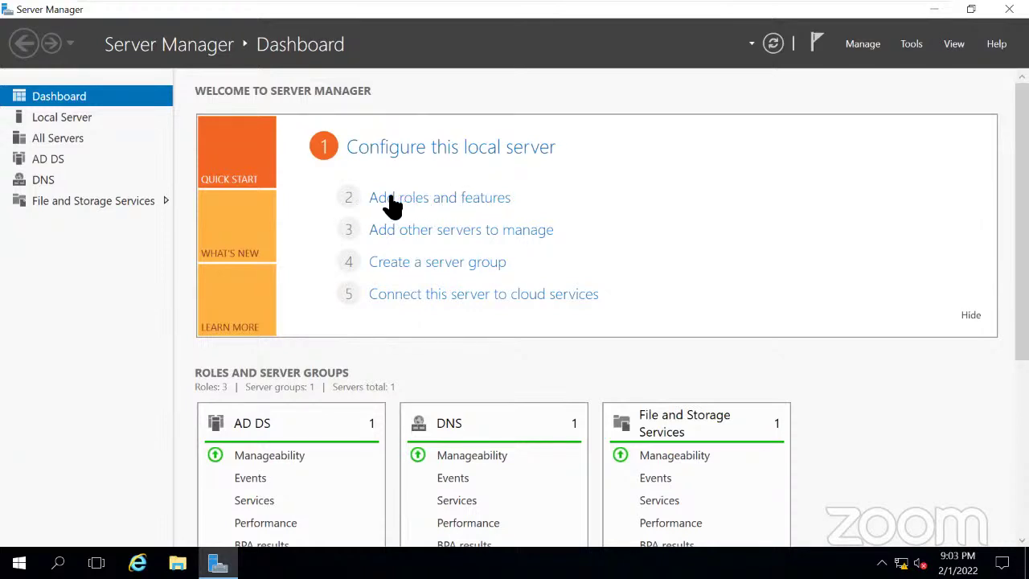
Launch Add Roles and Features on PDC and choose Role-based or feature-based installation.
left_click(441, 201)
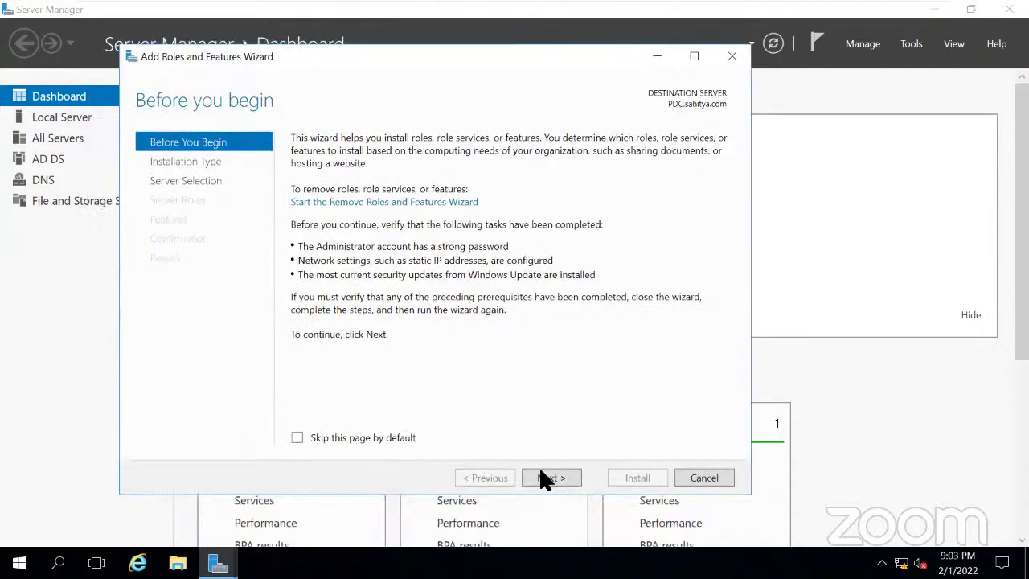
left_click(543, 481)
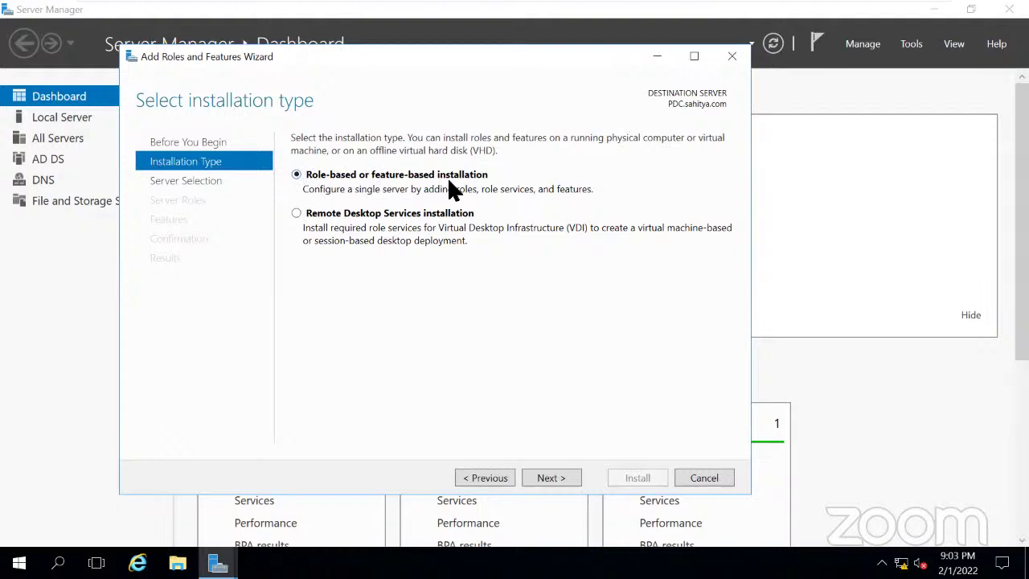
left_click(563, 479)
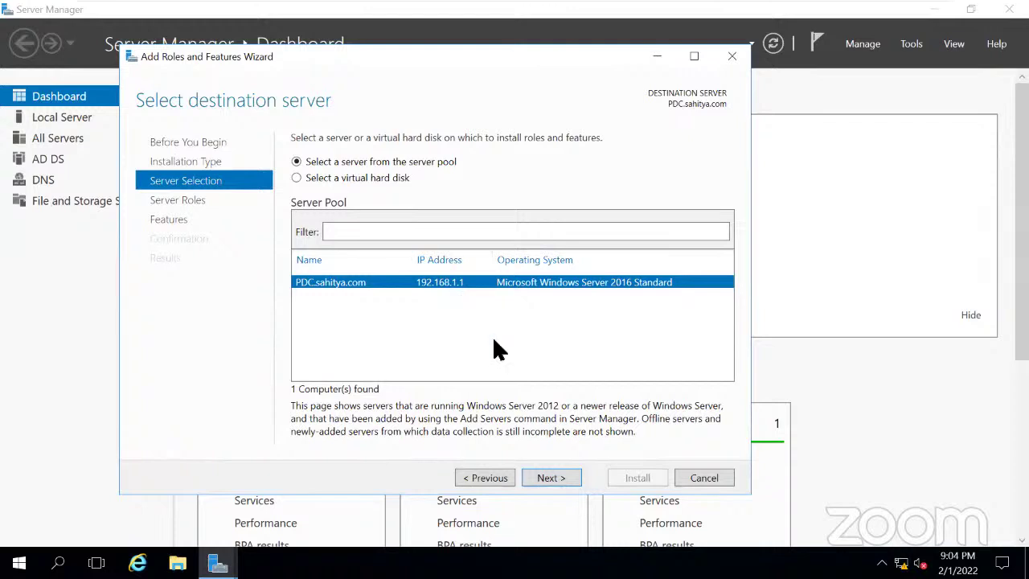
left_click(554, 479)
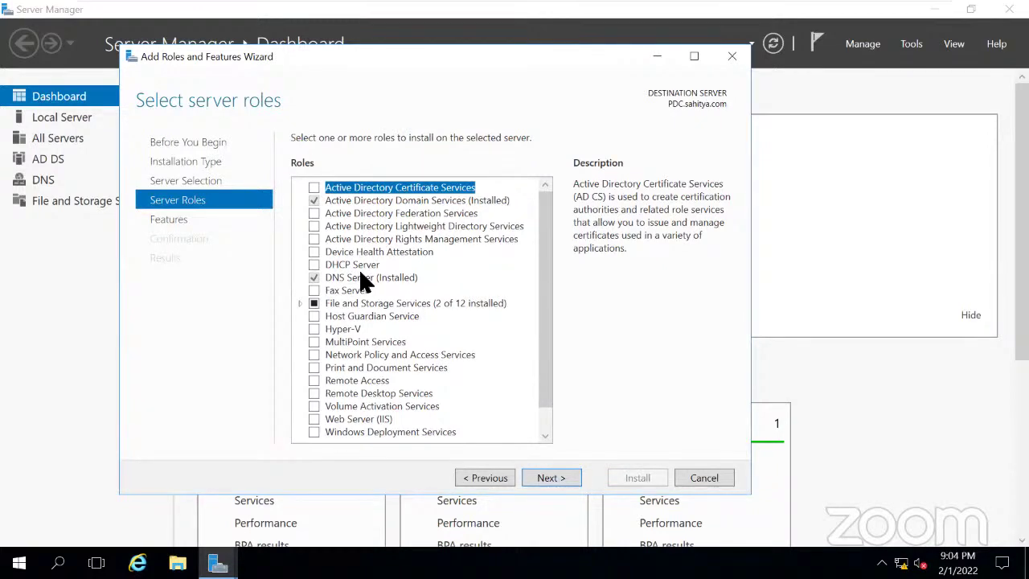
left_click(313, 265)
left_click(297, 303)
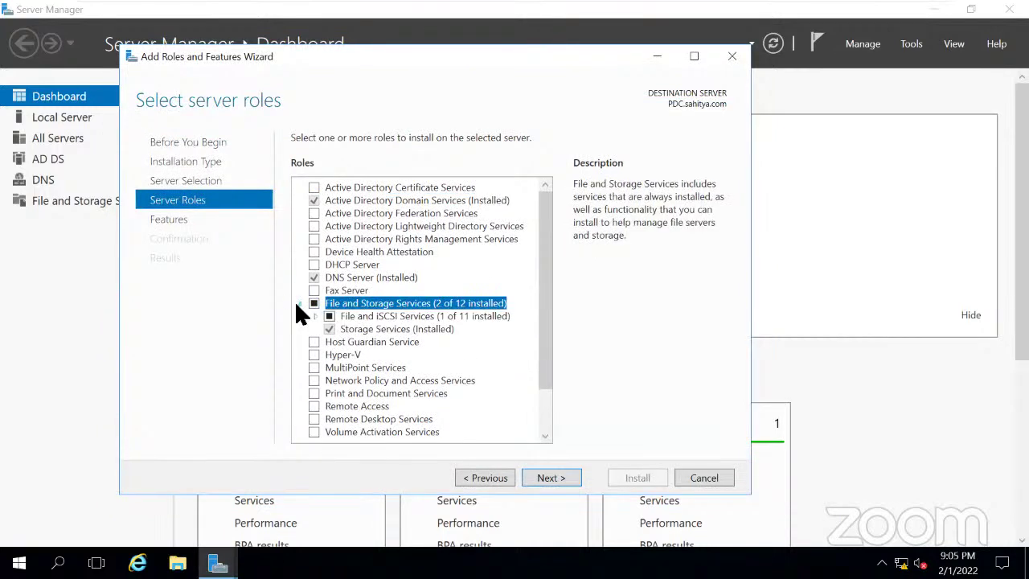
left_click(315, 316)
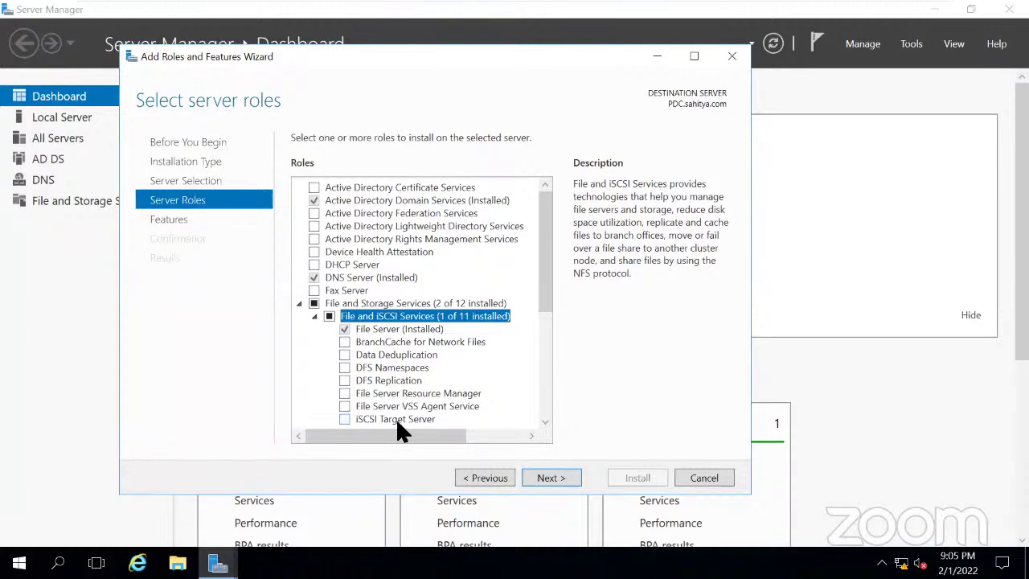
left_click(313, 314)
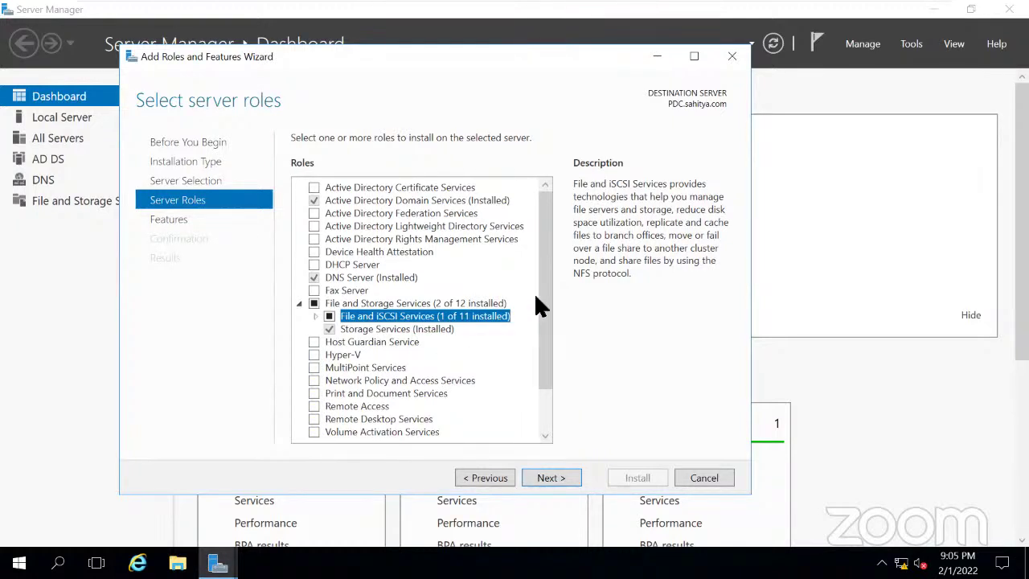
left_click_drag(551, 310, 550, 389)
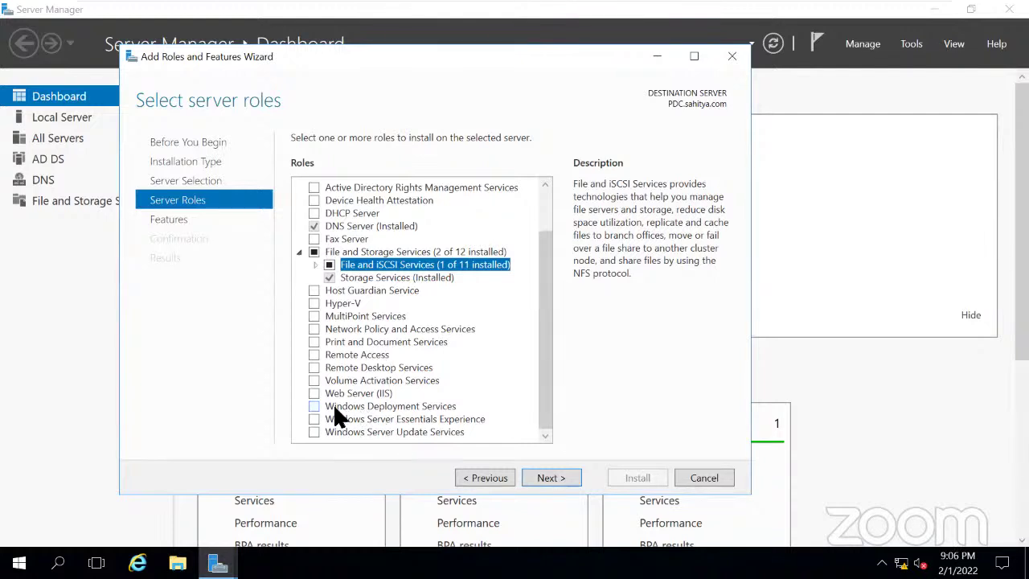
Open Windows Settings' Update & security page and check for new Windows updates.
mouse_move(804, 9)
left_click(20, 562)
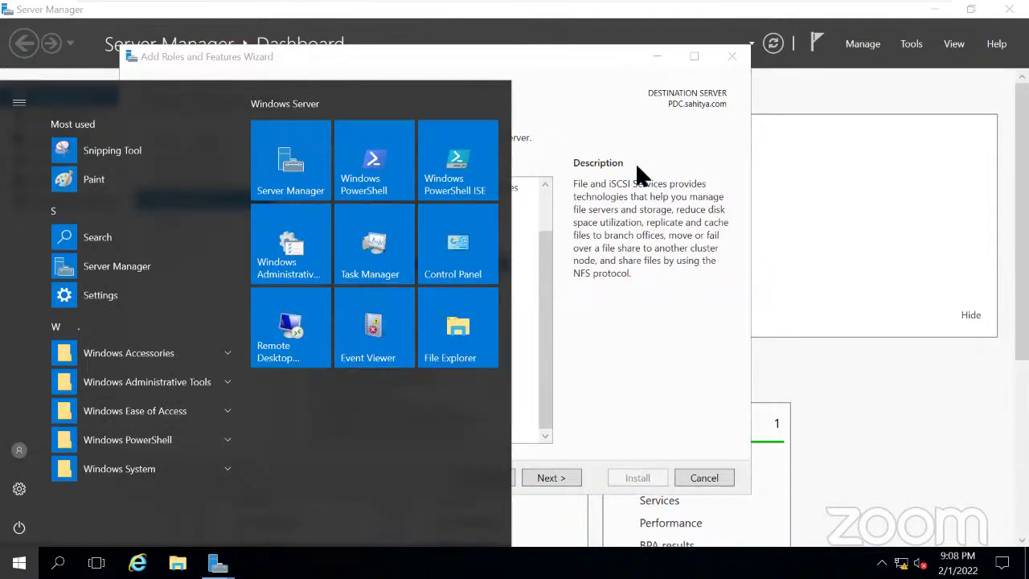
key("super+i")
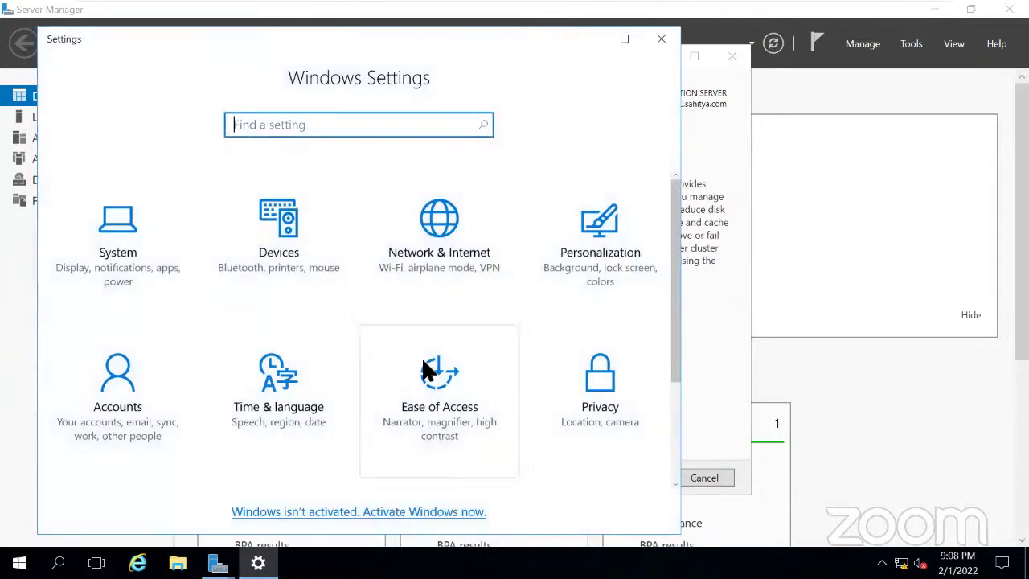
scroll(424, 365, "down", 1)
scroll(423, 366, "down", 2)
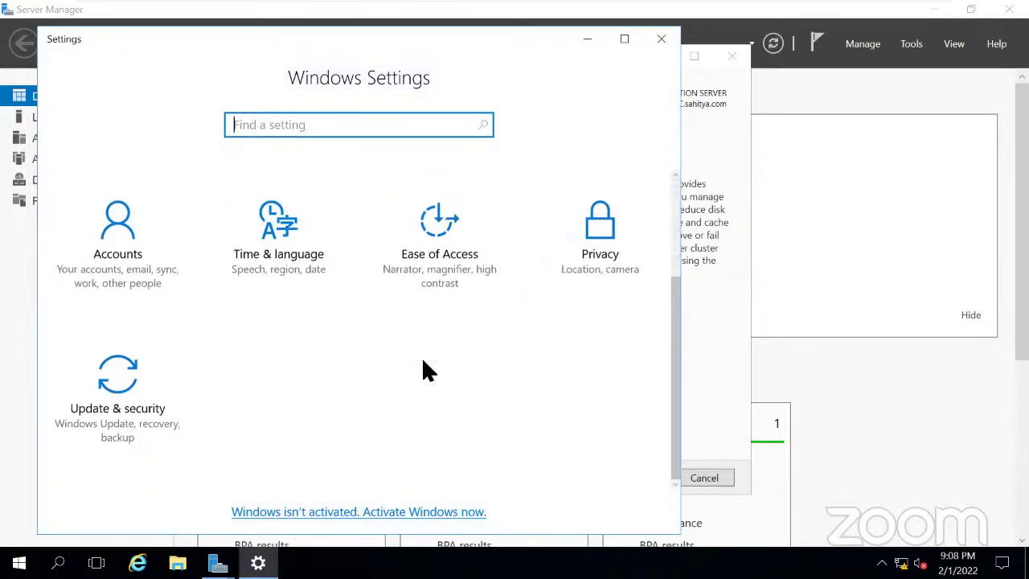
left_click(118, 405)
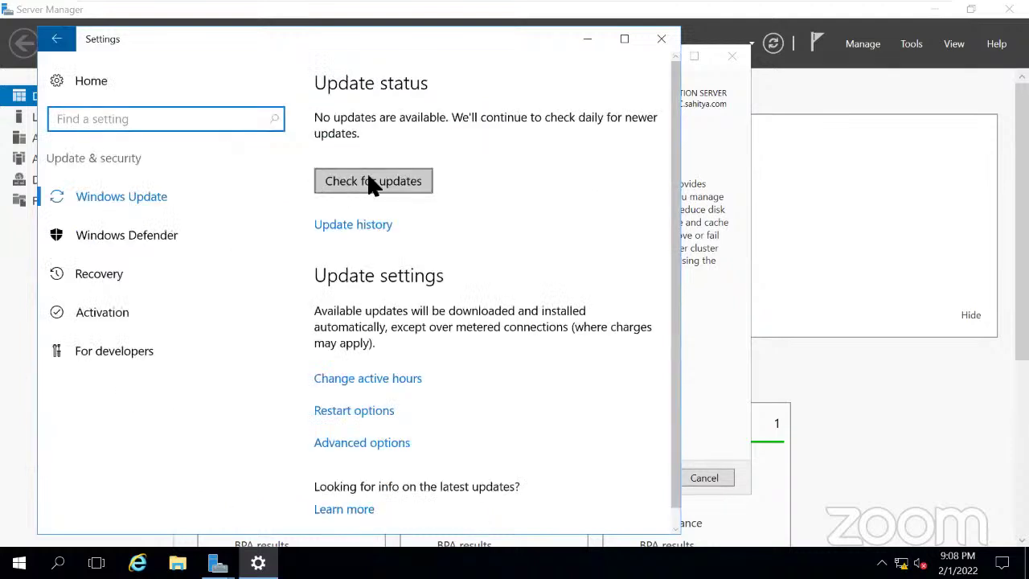
left_click(352, 192)
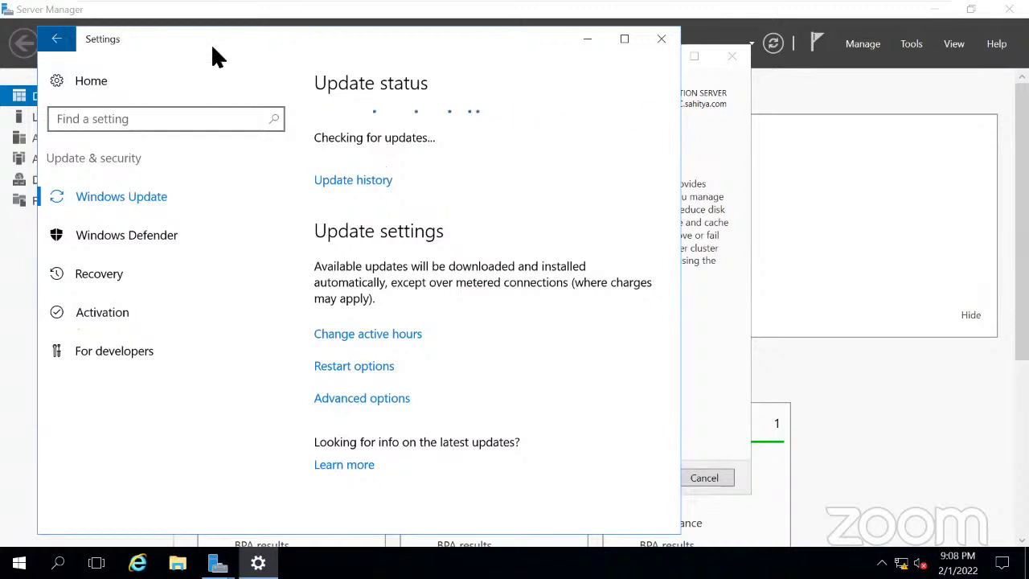
left_click_drag(211, 43, 199, 101)
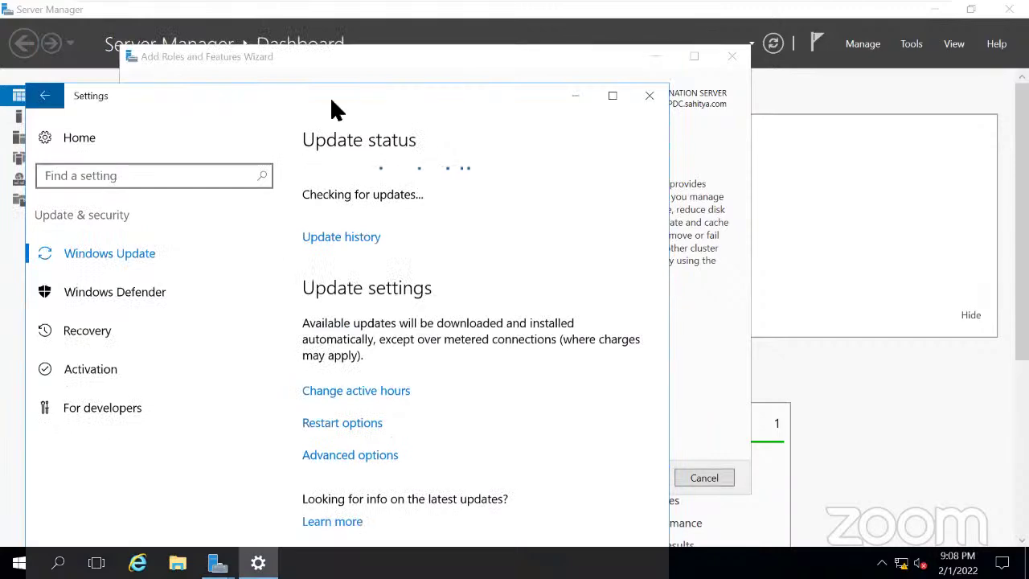
Close the Settings window and read the DHCP Server role's description in the wizard's roles list.
left_click(649, 95)
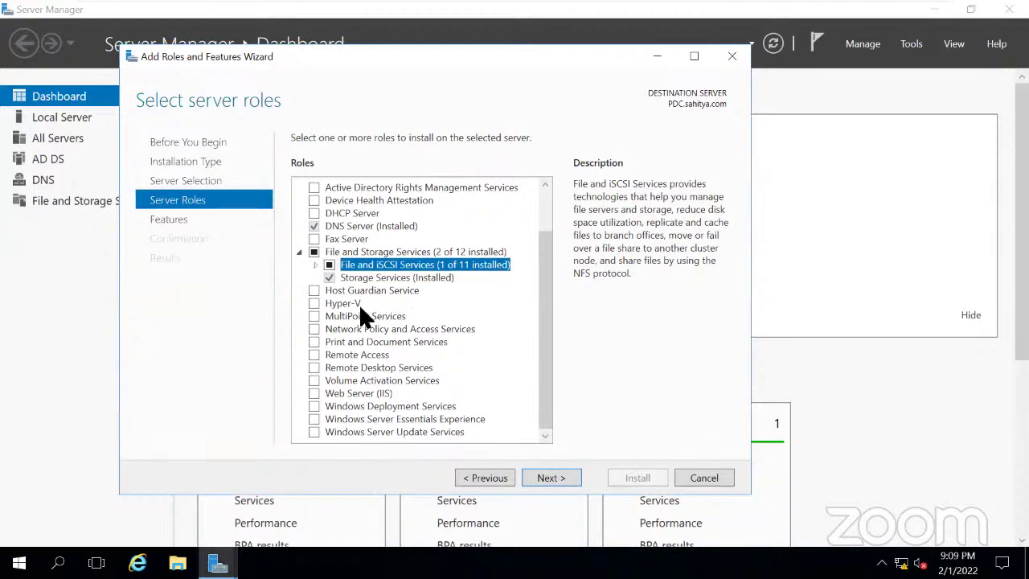
left_click(343, 215)
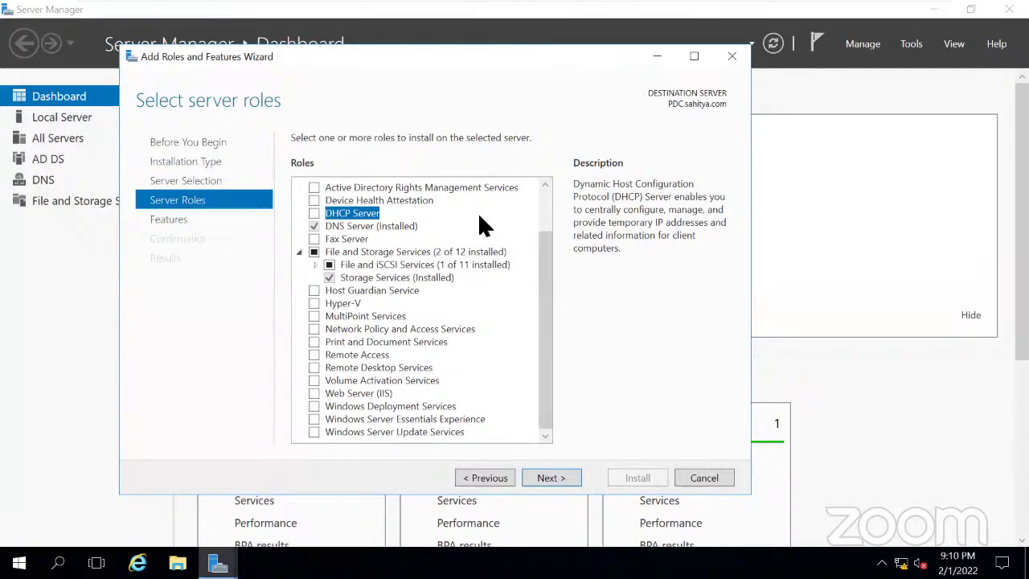
scroll(480, 215, "up", 2)
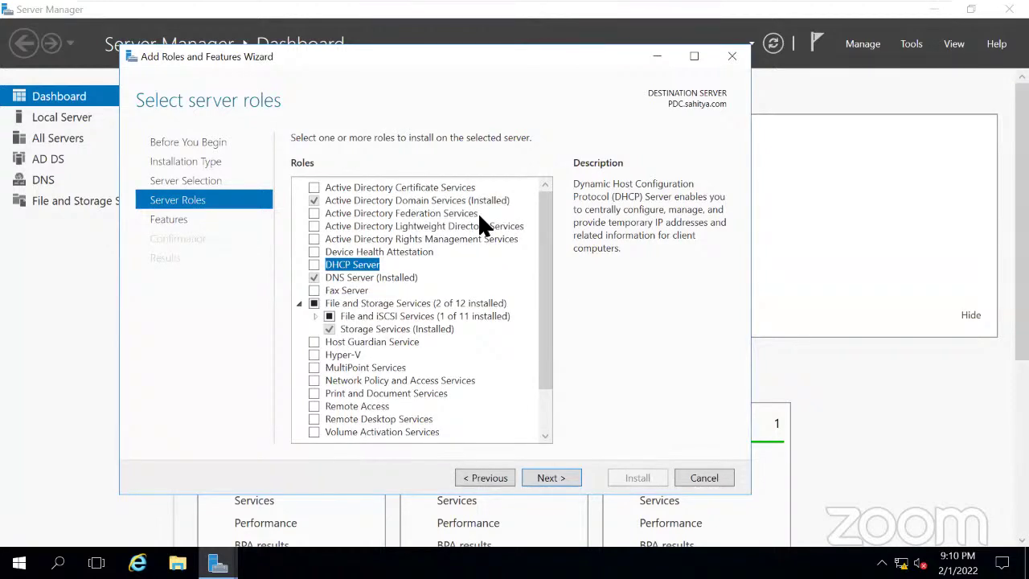
scroll(479, 215, "down", 2)
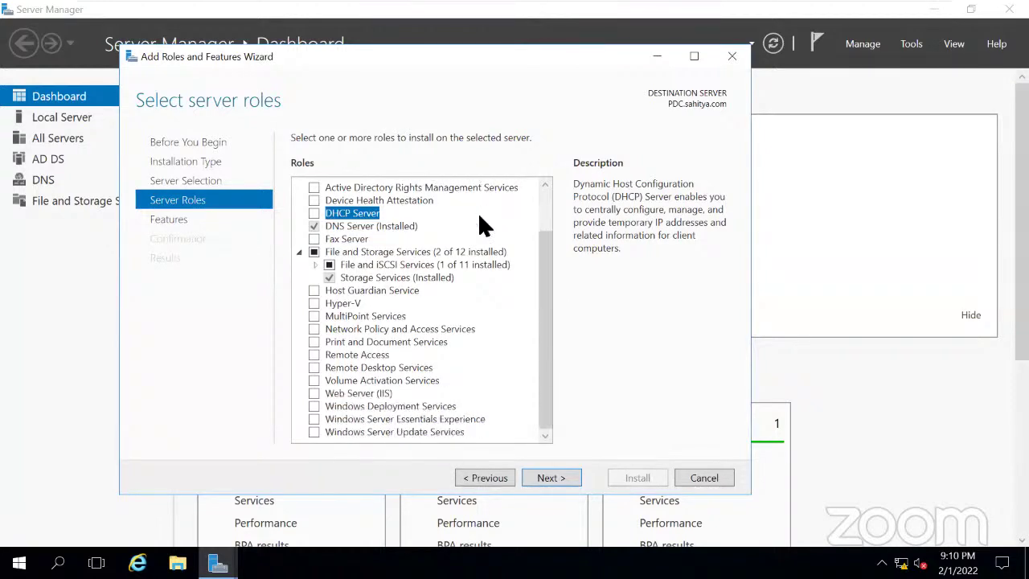
Advance the wizard to Select features and scroll through the features, e.g. Group Policy Management.
left_click(552, 478)
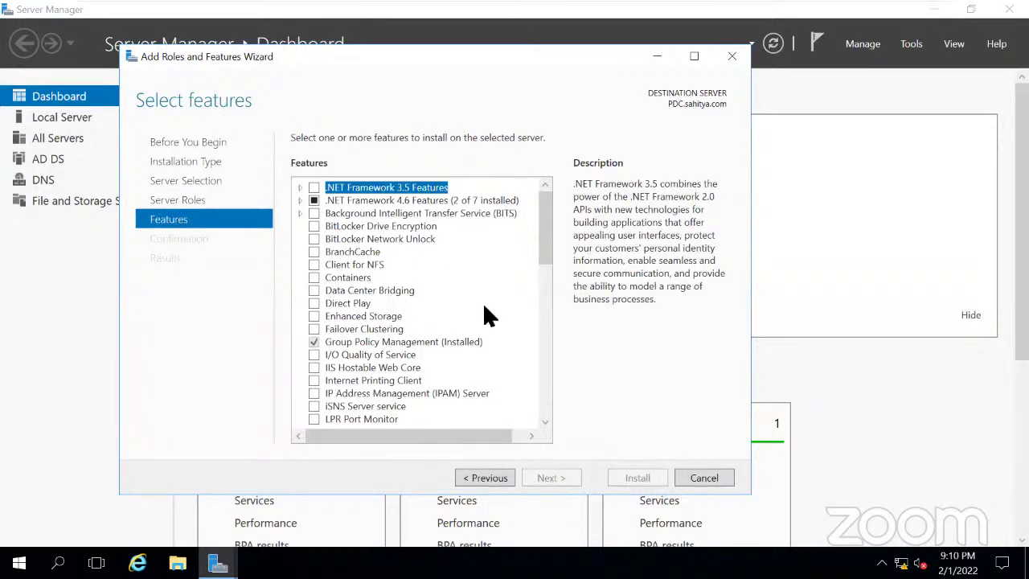
left_click_drag(541, 234, 544, 286)
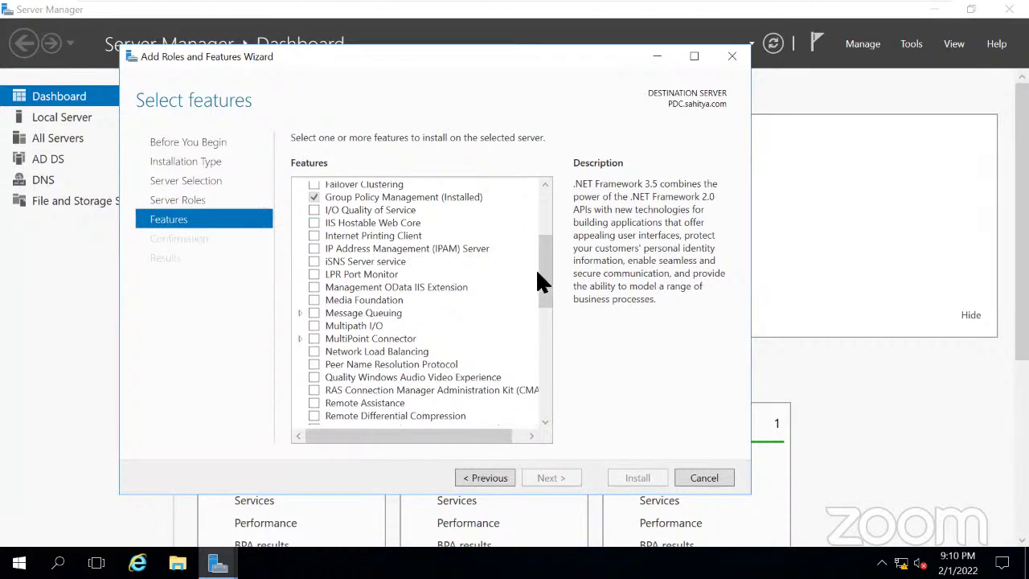
left_click_drag(546, 286, 540, 387)
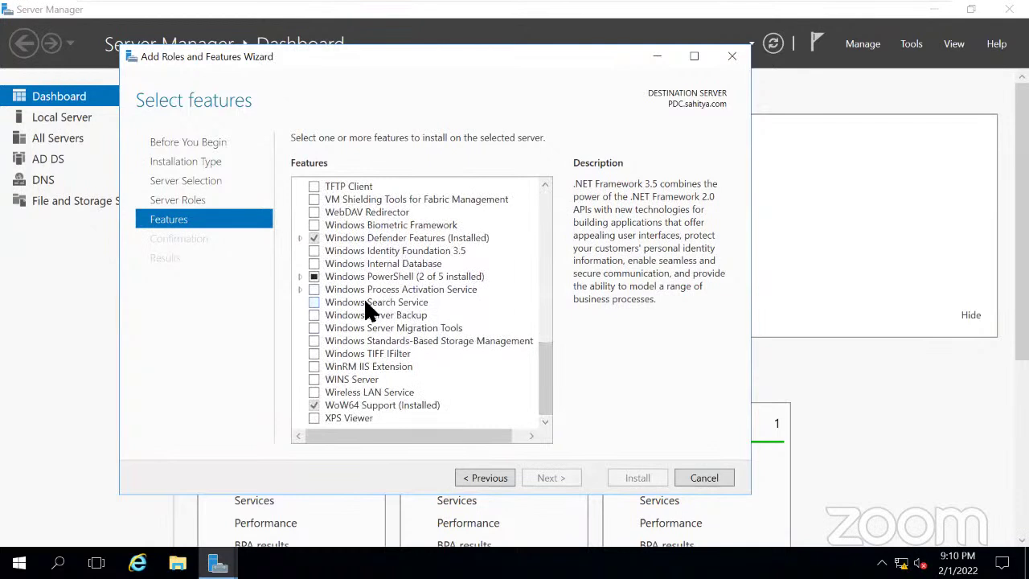
Return to Server Roles and tick Web Server (IIS), adding its IIS Management Console feature.
left_click(185, 201)
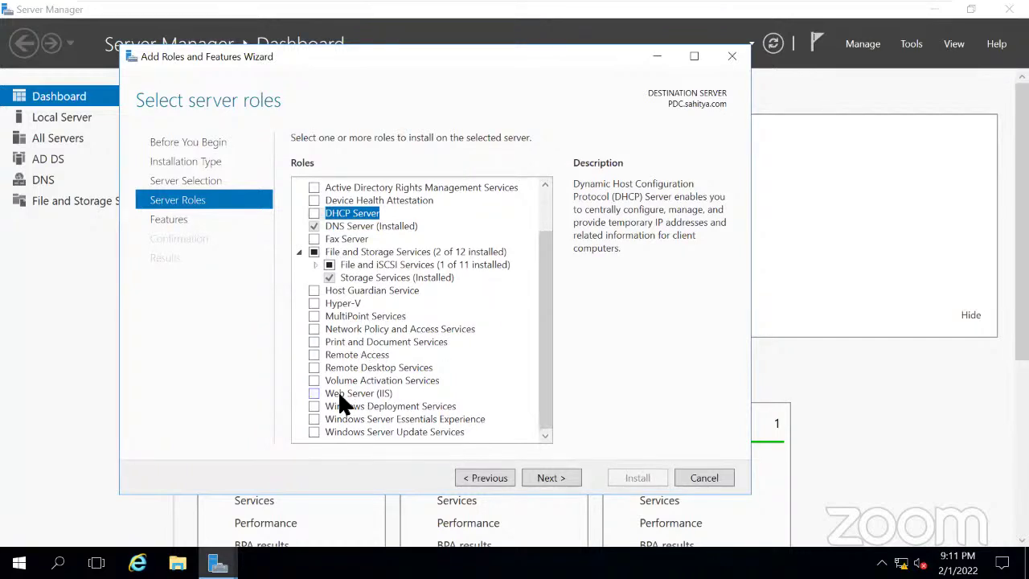
left_click(314, 393)
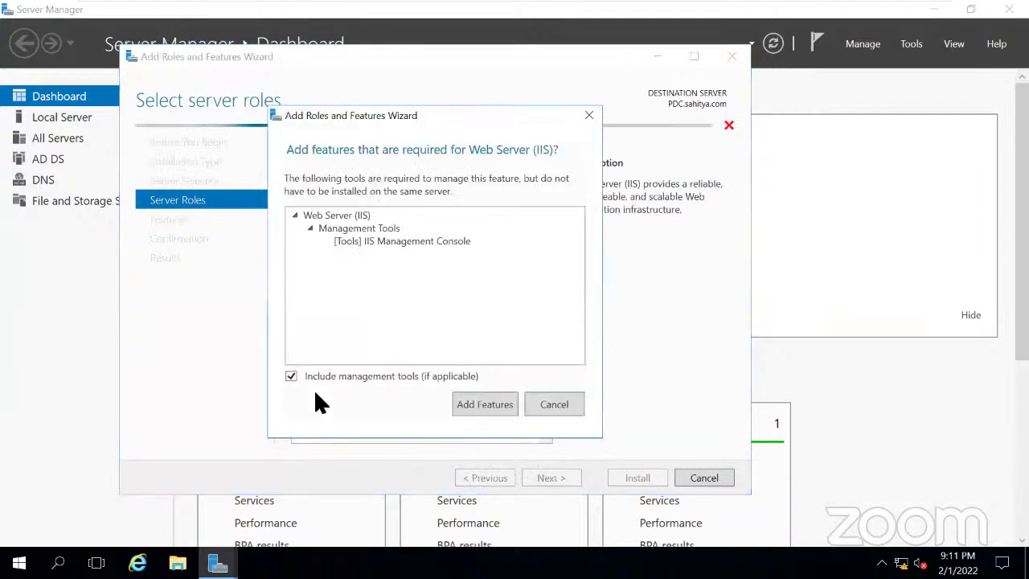
left_click(483, 404)
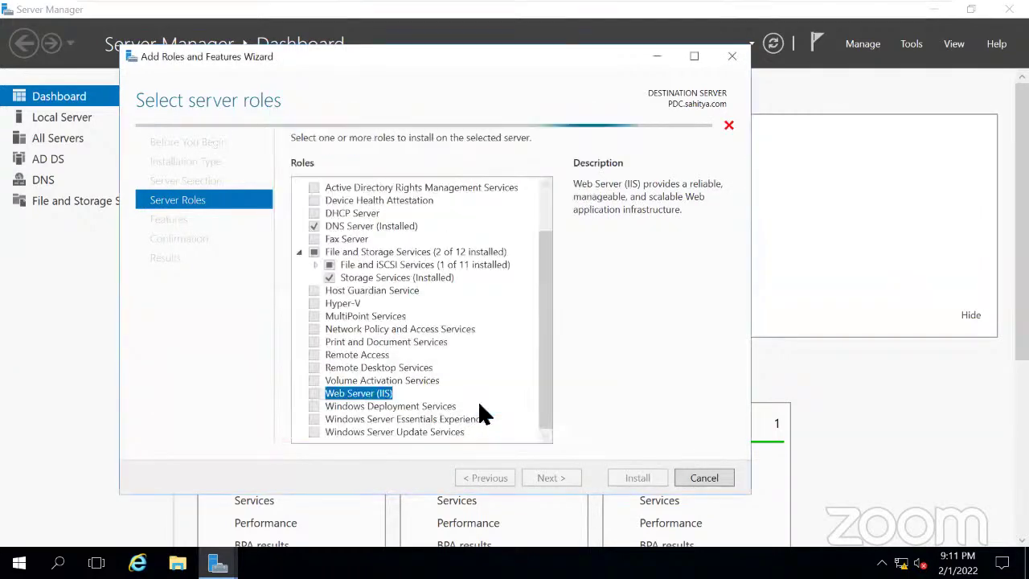
Go to Select features and scroll through the features list, leaving it unchanged.
left_click(548, 480)
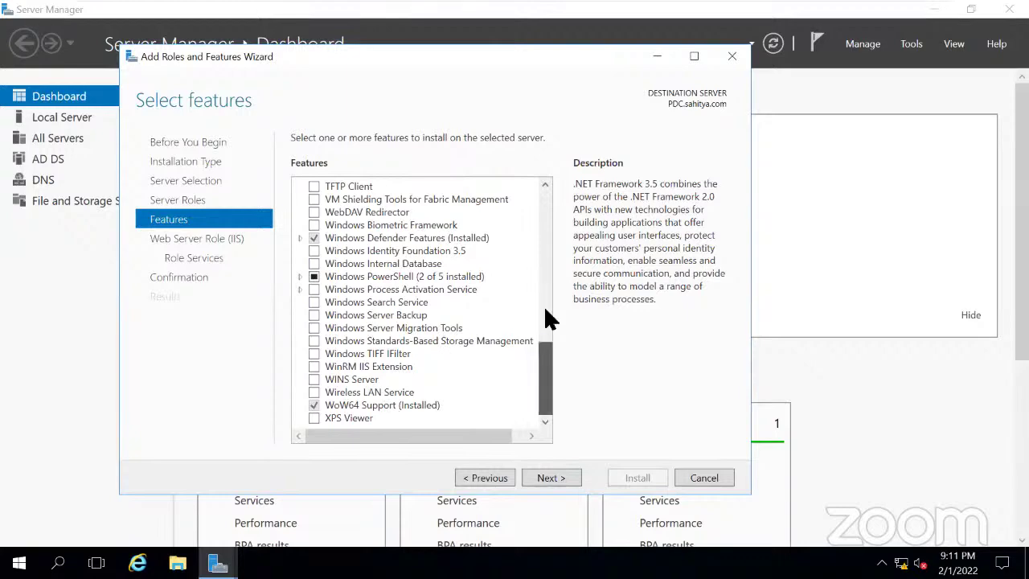
scroll(547, 322, "up", 15)
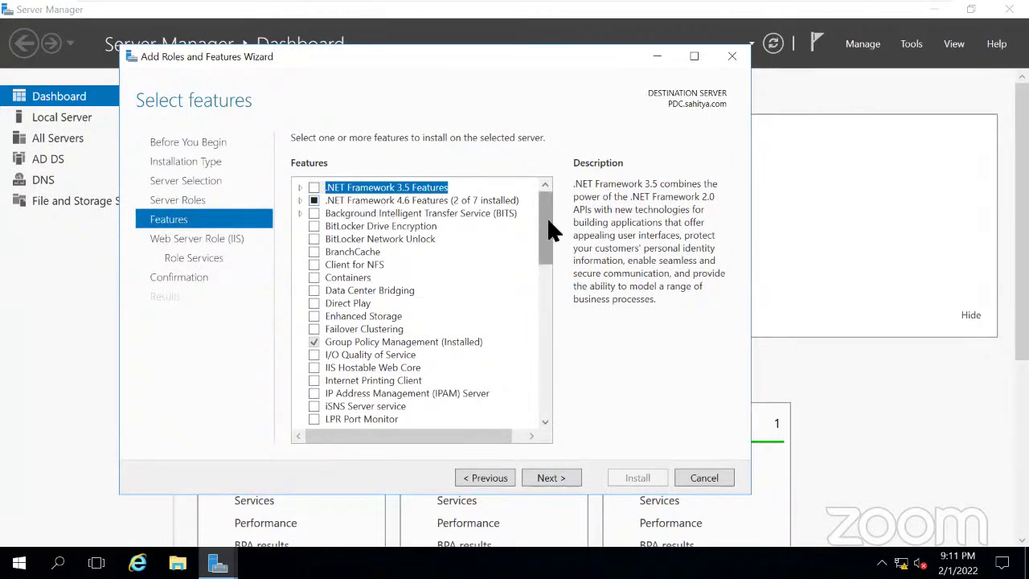
scroll(546, 257, "down", 2)
scroll(547, 264, "down", 3)
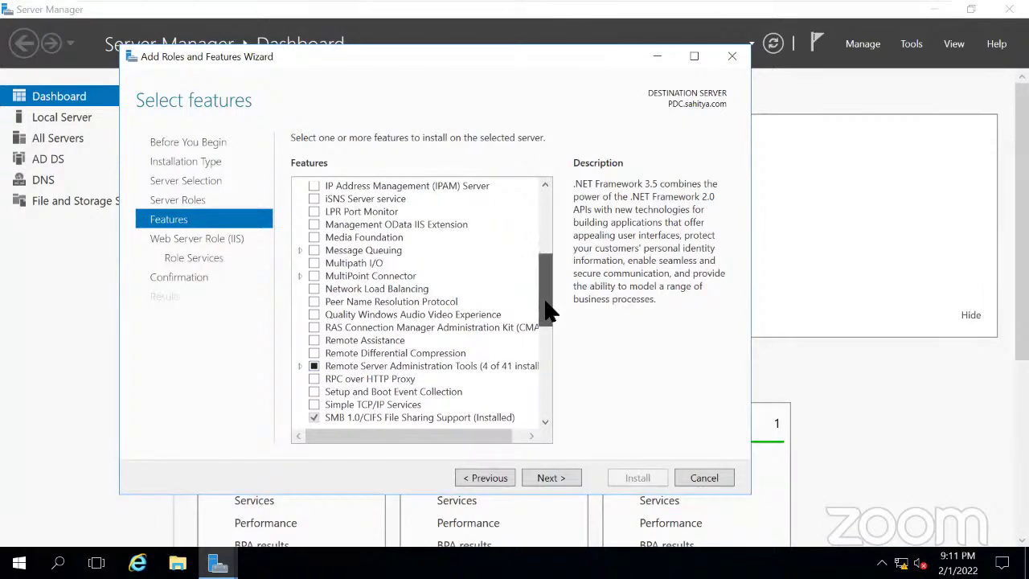
left_click_drag(544, 311, 543, 358)
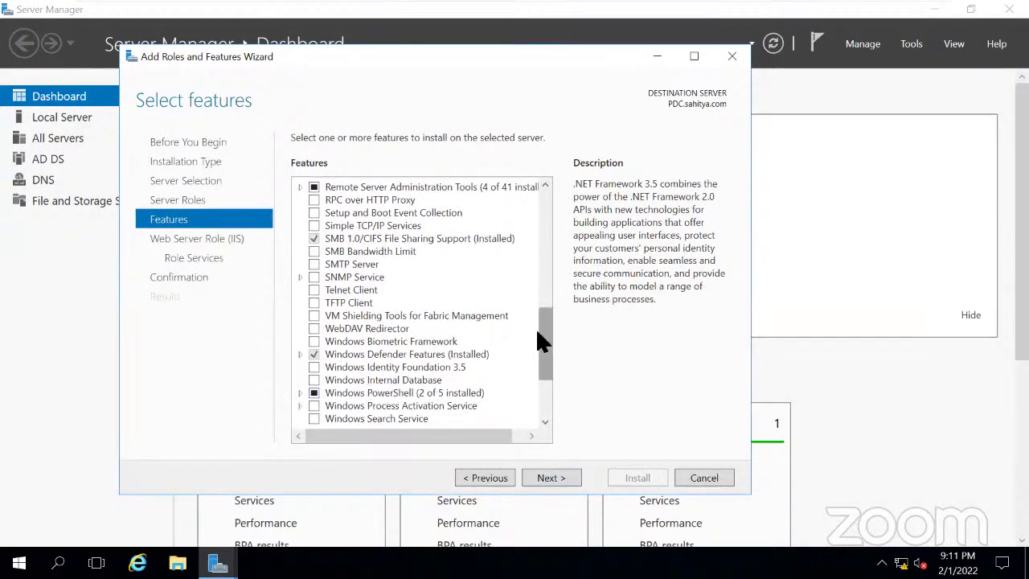
left_click_drag(542, 340, 543, 391)
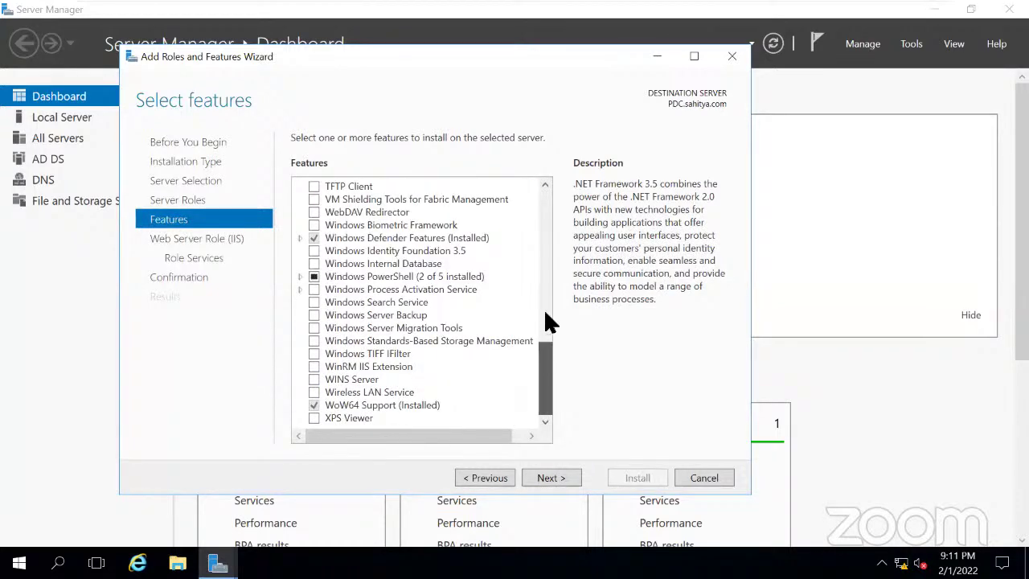
left_click(543, 309)
left_click_drag(544, 287, 539, 282)
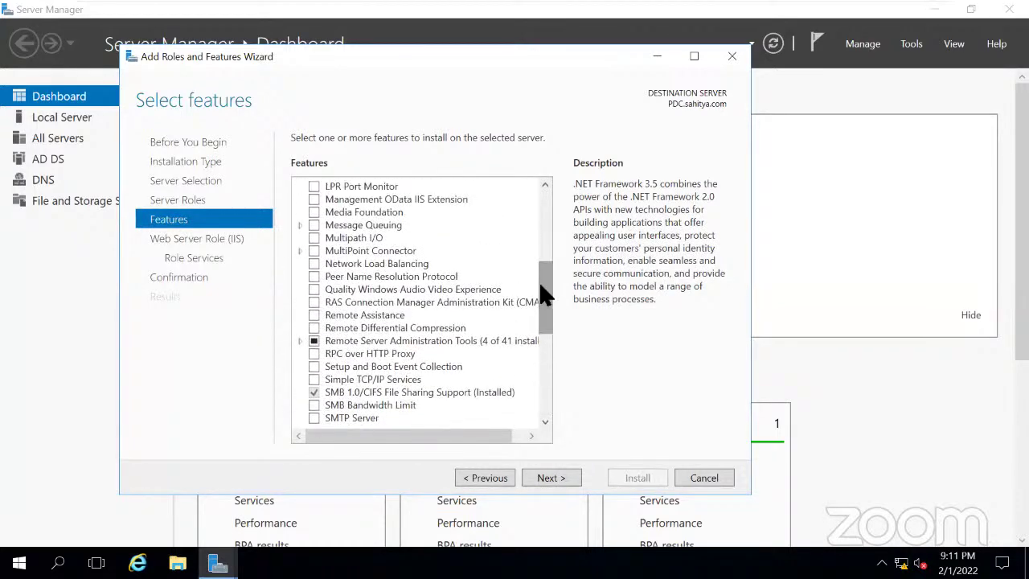
Proceed past the Web Server Role overview to its role services and tick HTTP Redirection.
left_click(550, 474)
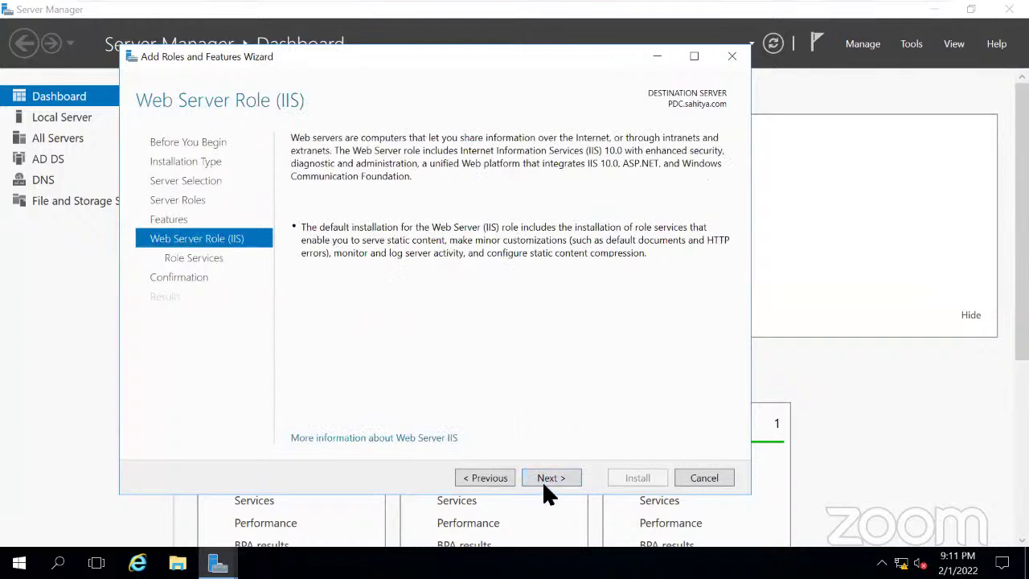
left_click(544, 478)
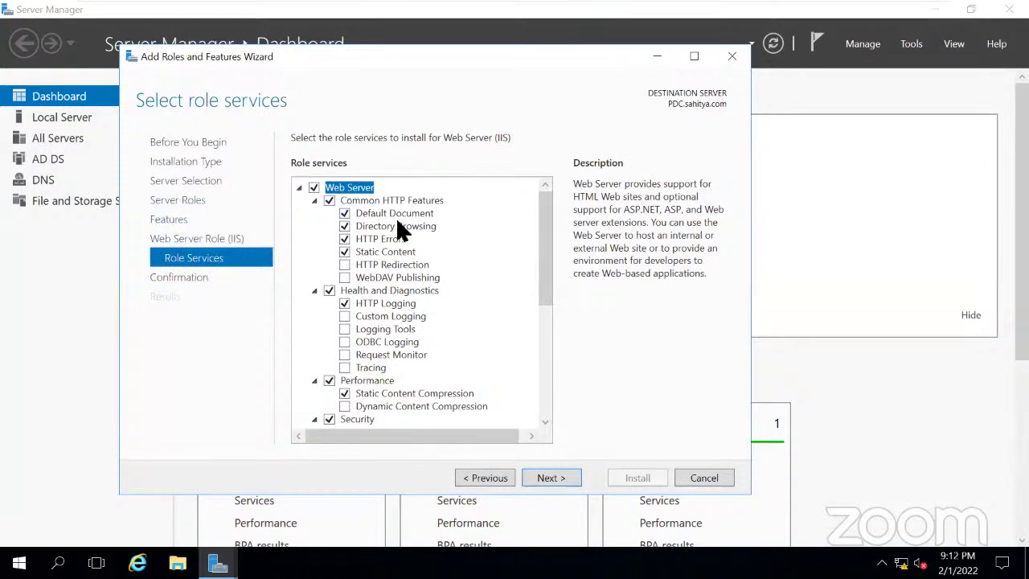
mouse_move(546, 217)
left_mouse_down()
mouse_move(547, 269)
mouse_move(547, 202)
left_mouse_up()
mouse_move(544, 246)
left_mouse_down()
mouse_move(546, 278)
mouse_move(545, 233)
left_mouse_up()
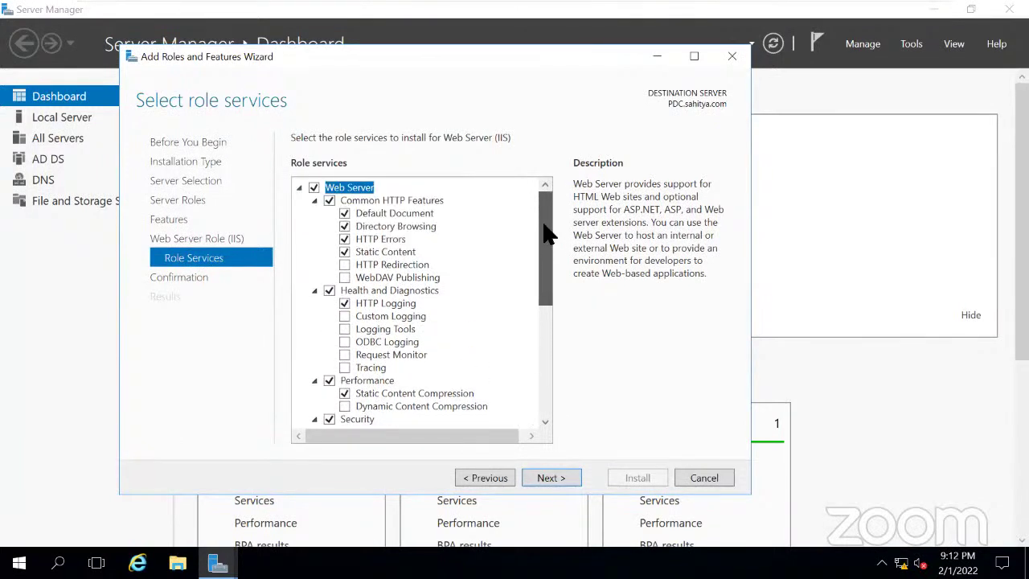
left_click(345, 265)
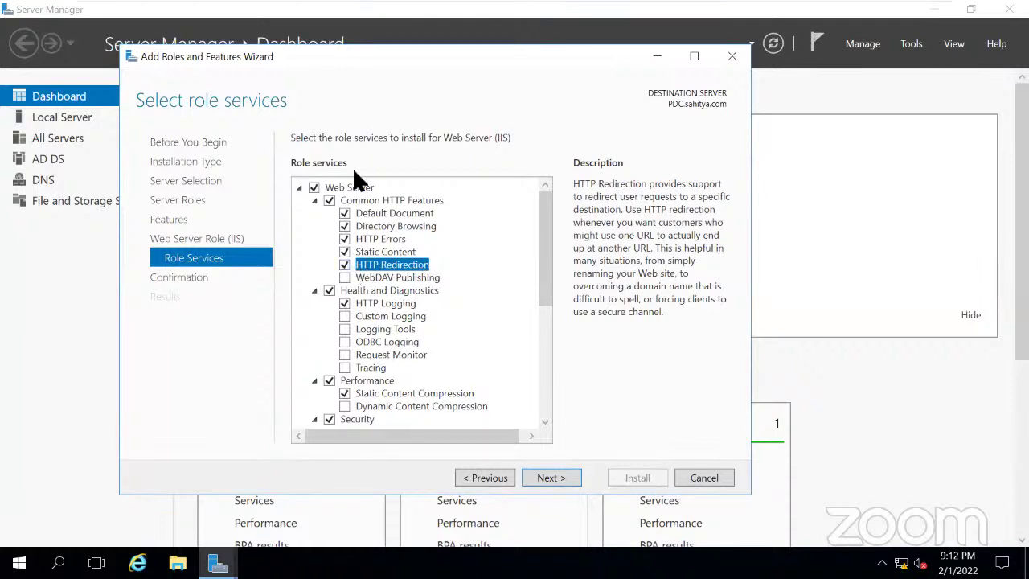
Install Web Server (IIS) with automatic restart allowed, then hide the wizard to show the Dashboard.
left_click(556, 476)
left_click(310, 161)
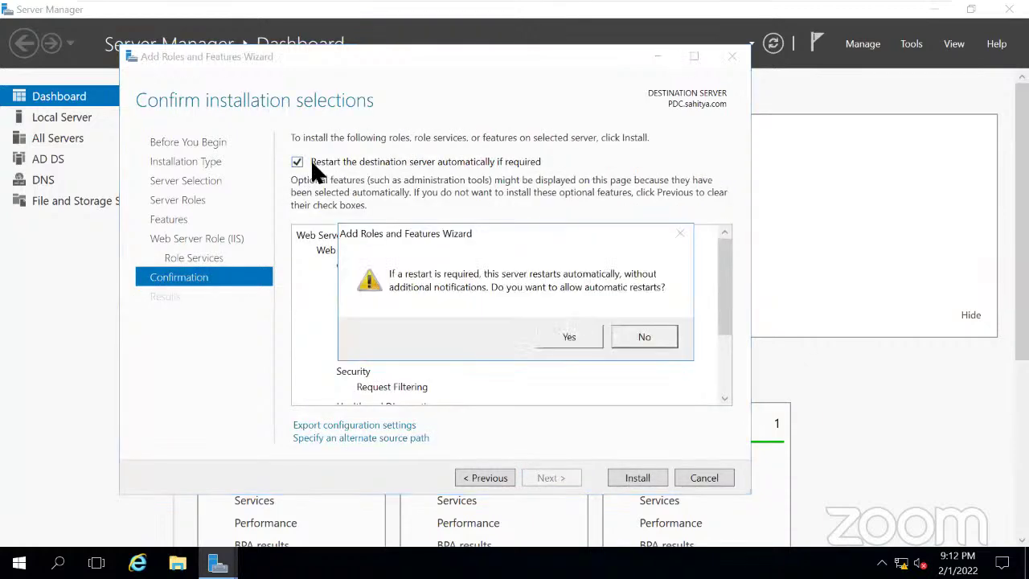
left_click(578, 337)
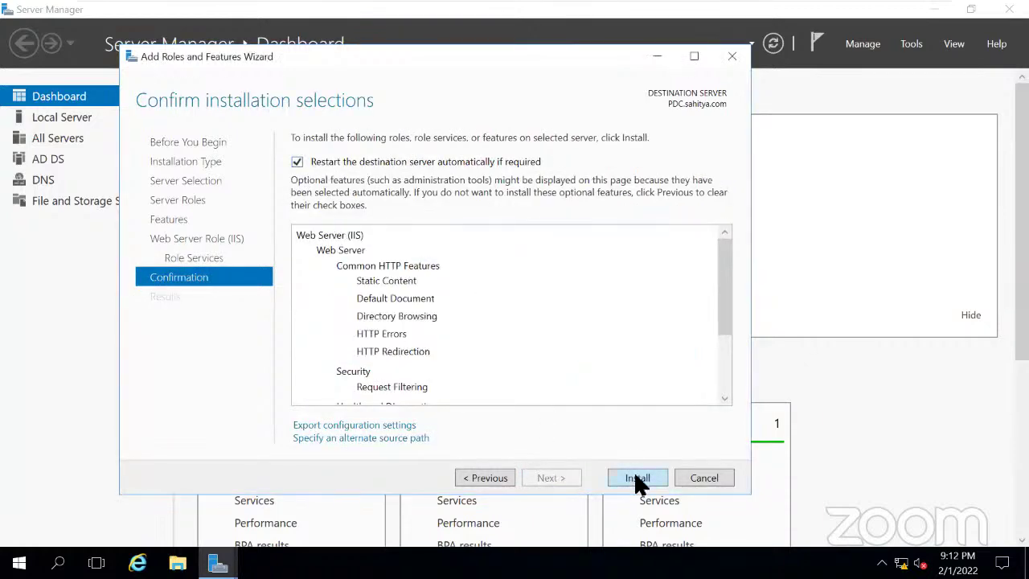
left_click(637, 478)
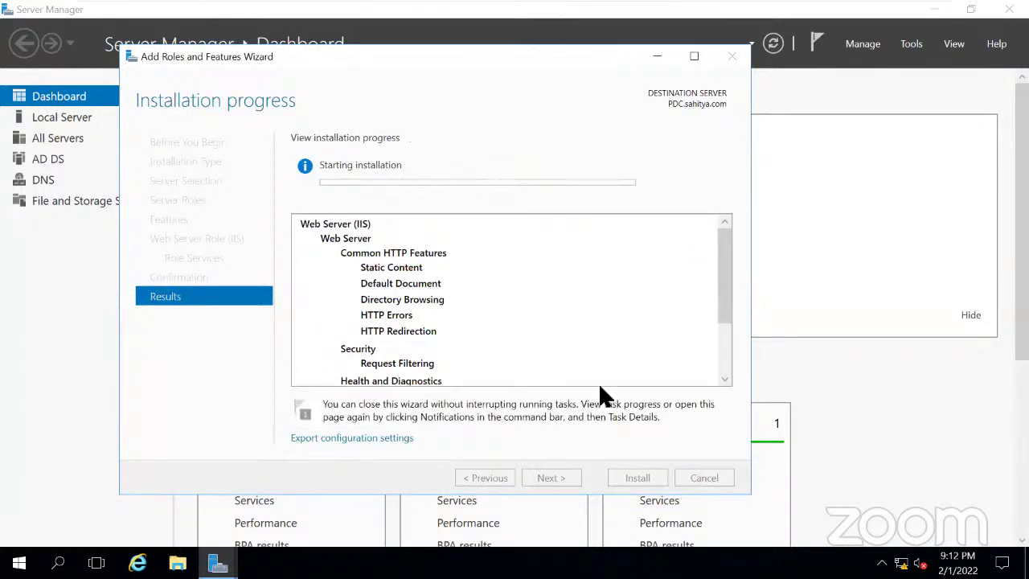
left_click_drag(348, 85, 262, 165)
left_click(571, 138)
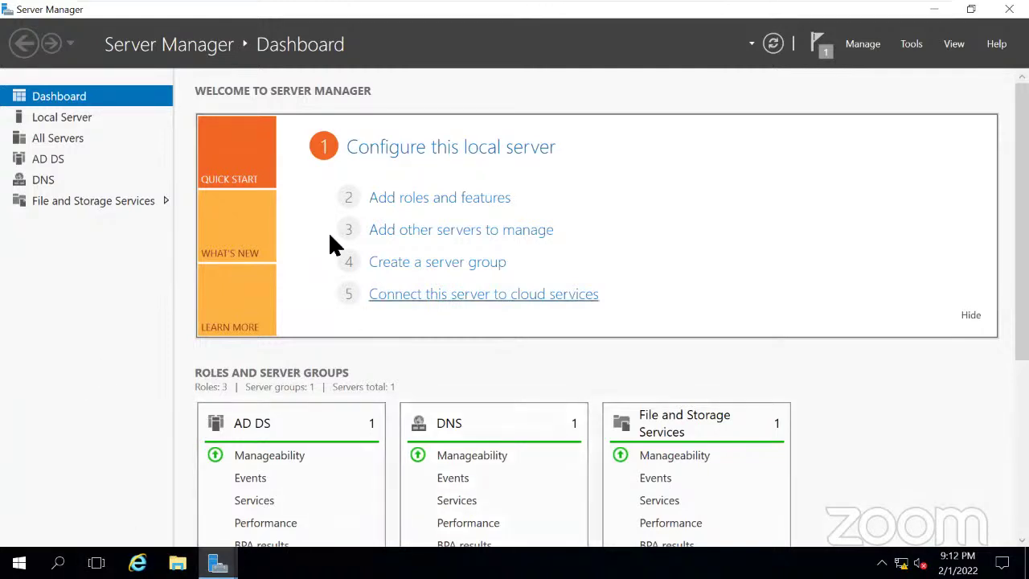
Launch Add roles and features and step through to Select server roles.
left_click(451, 201)
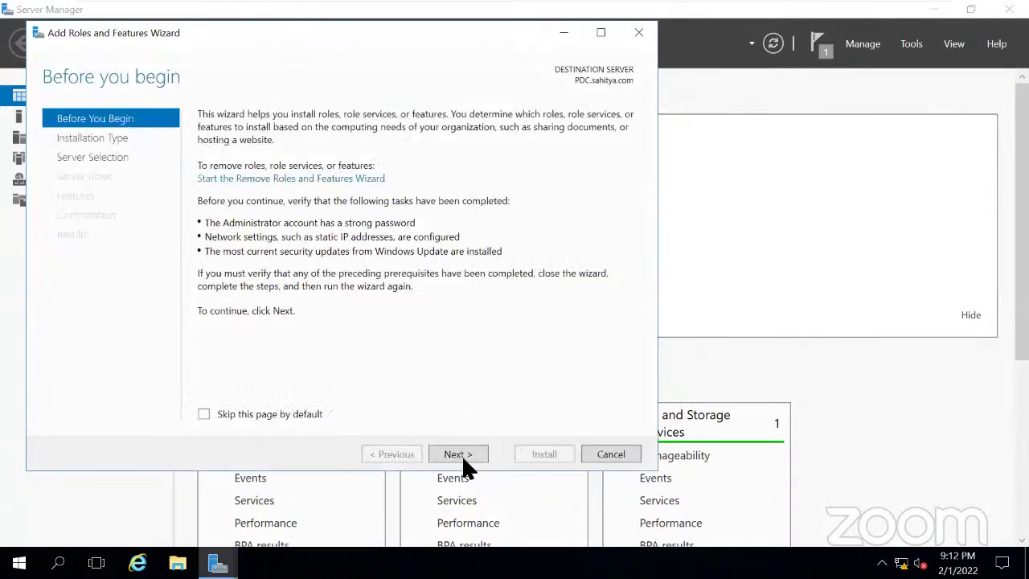
left_click(466, 458)
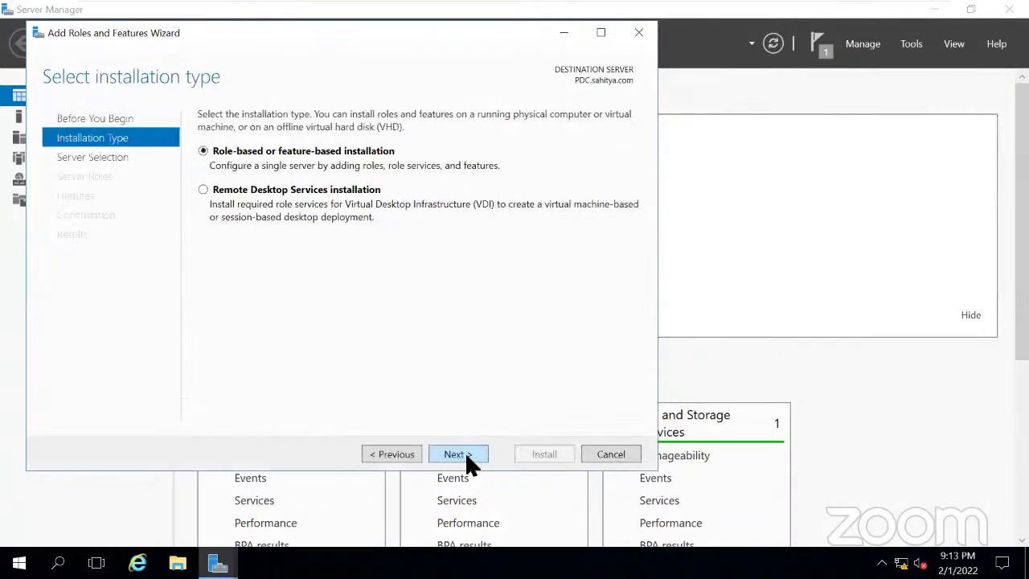
left_click(470, 462)
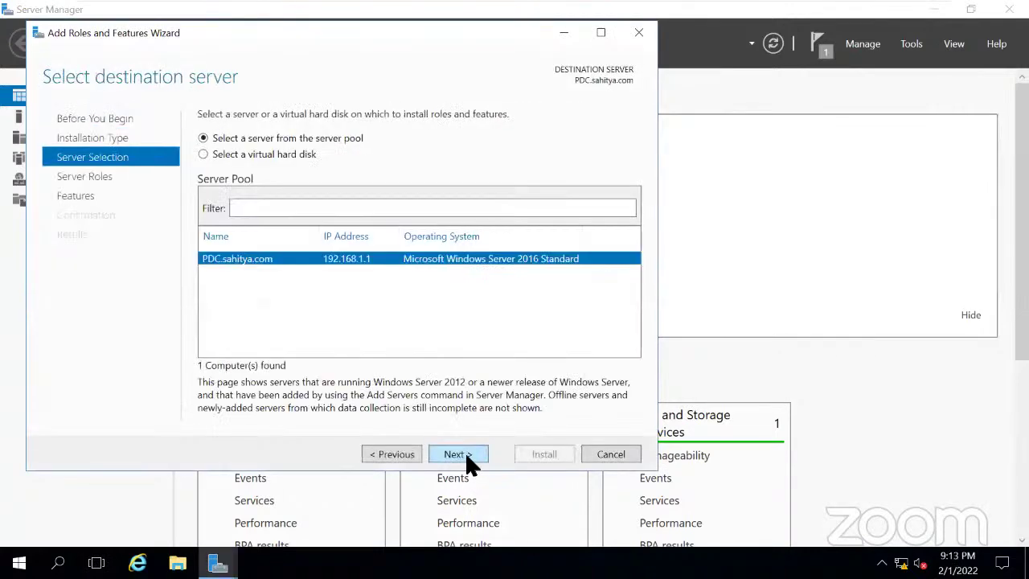
left_click(468, 458)
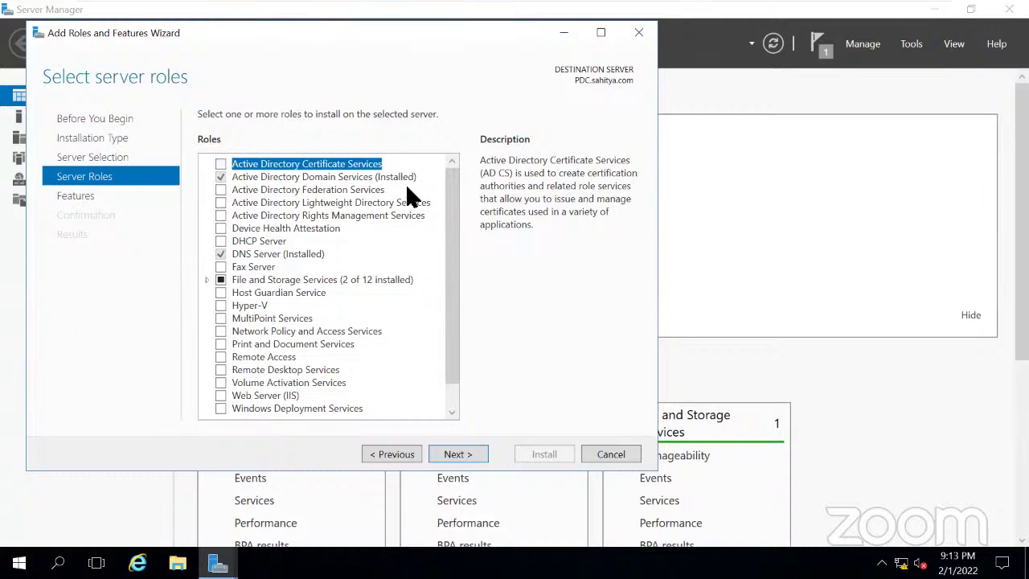
left_click_drag(234, 33, 213, 90)
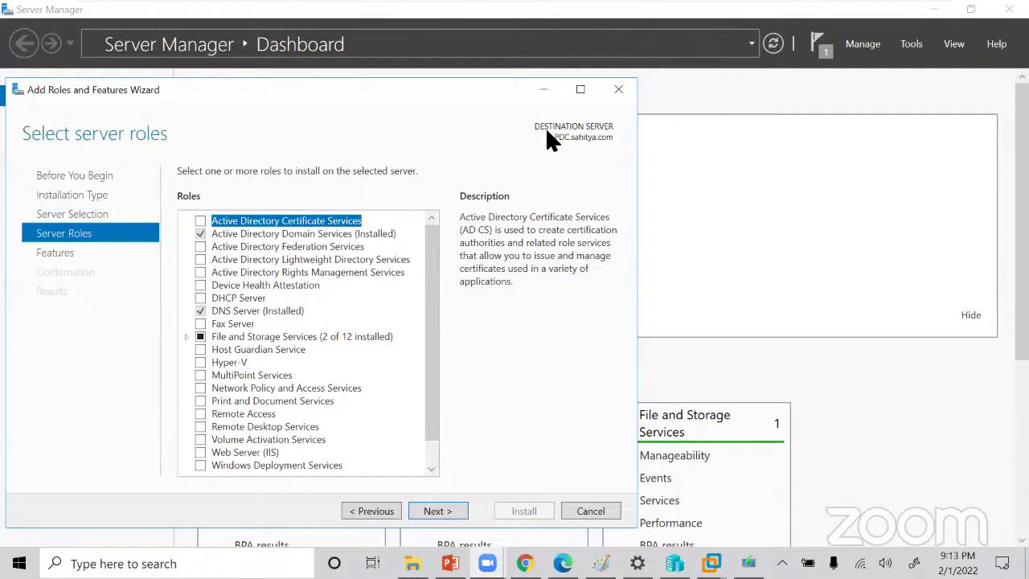
Close the roles wizard and launch ncpa.cpl from Windows Search to show Ethernet0.
left_click(543, 90)
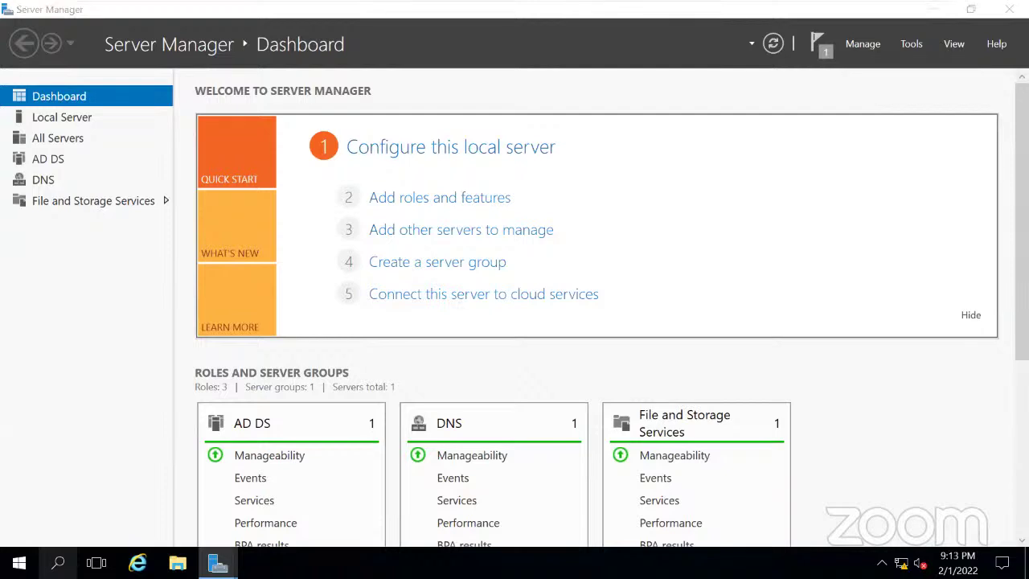
left_click(58, 562)
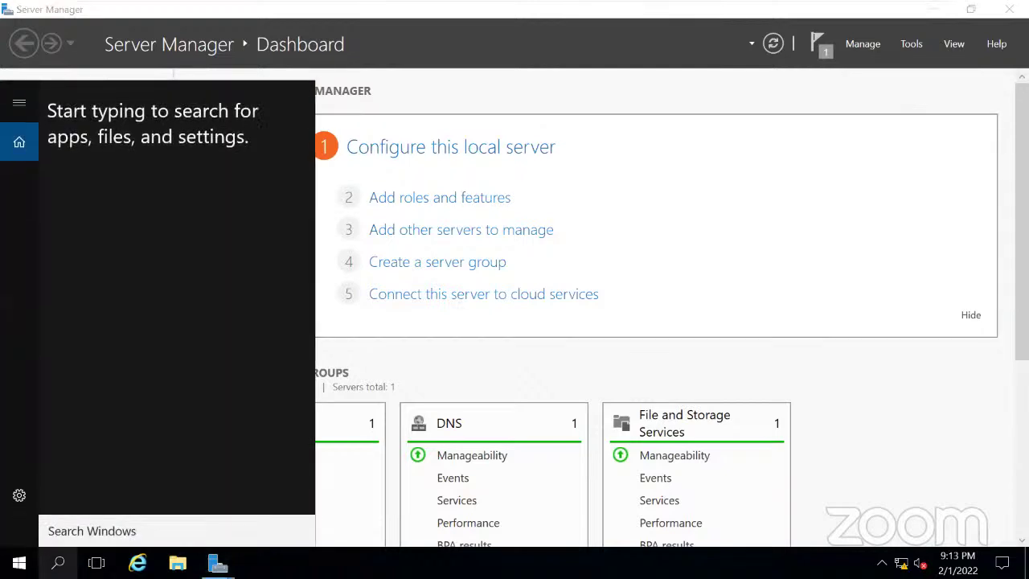
type("n")
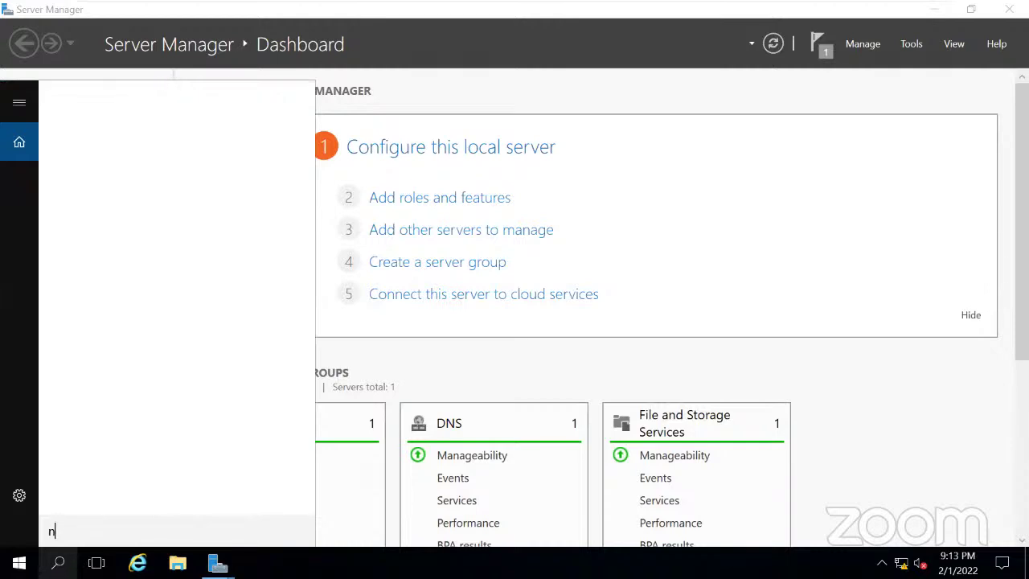
type("cpa.cpl")
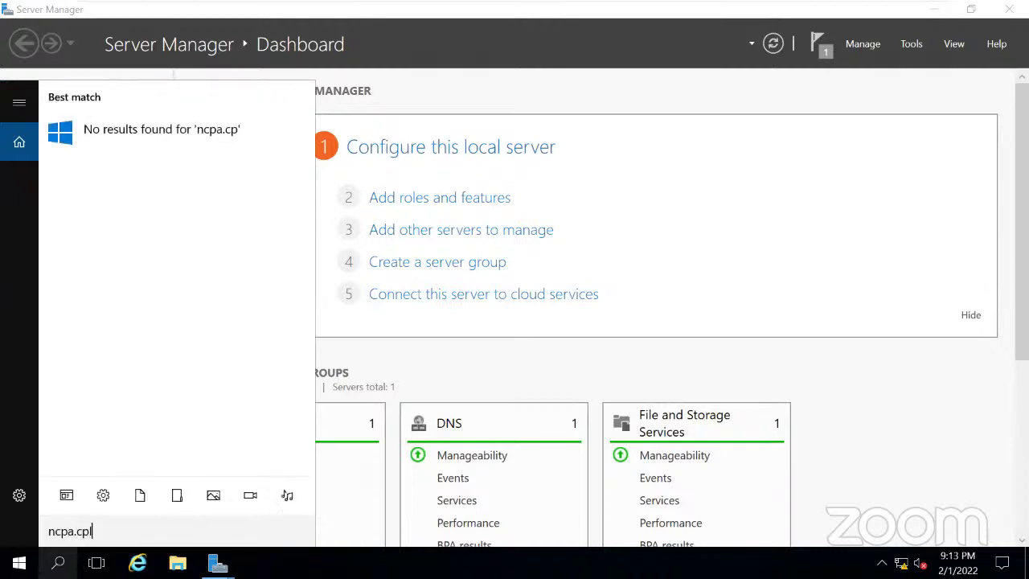
key("Return")
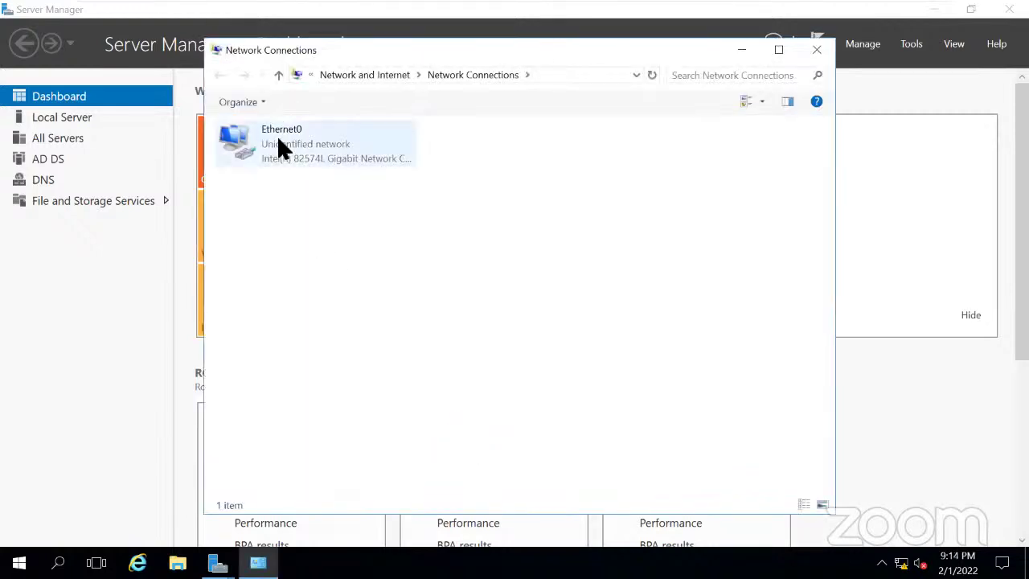
Open Ethernet0's Properties and select Internet Protocol Version 4 (TCP/IPv4).
left_click(278, 137)
right_click(278, 137)
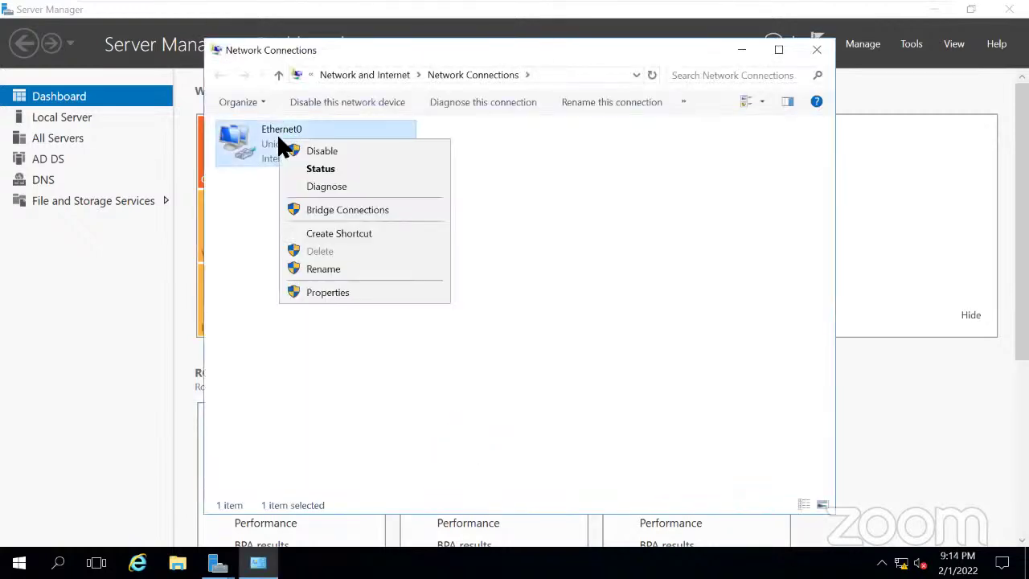
left_click(329, 293)
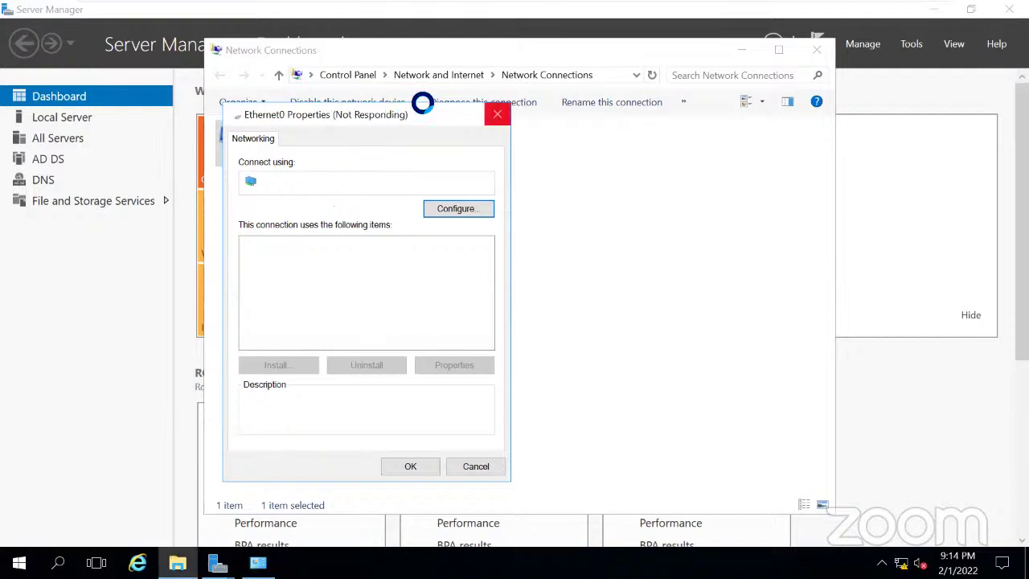
left_click_drag(368, 106, 394, 76)
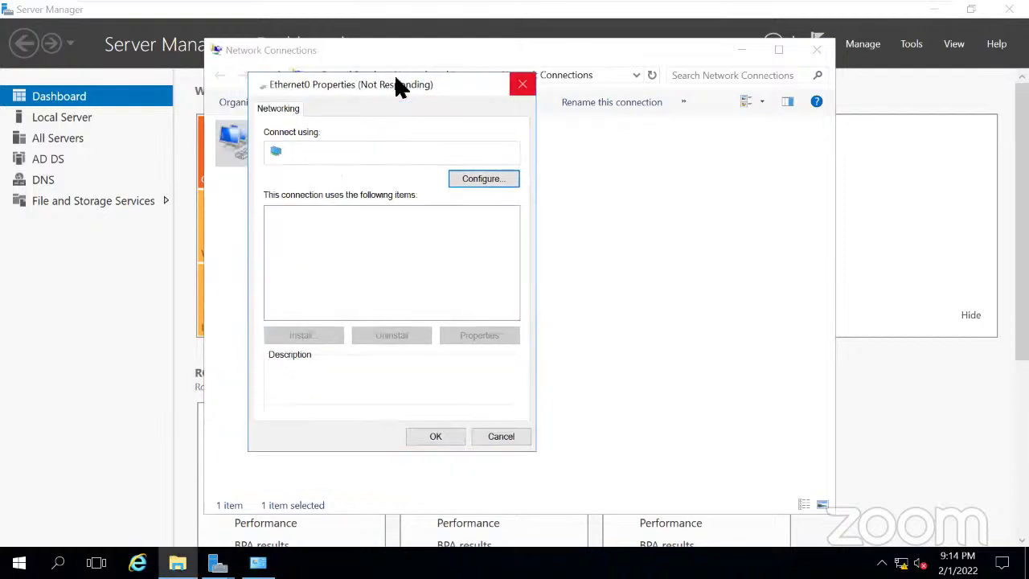
left_click(407, 253)
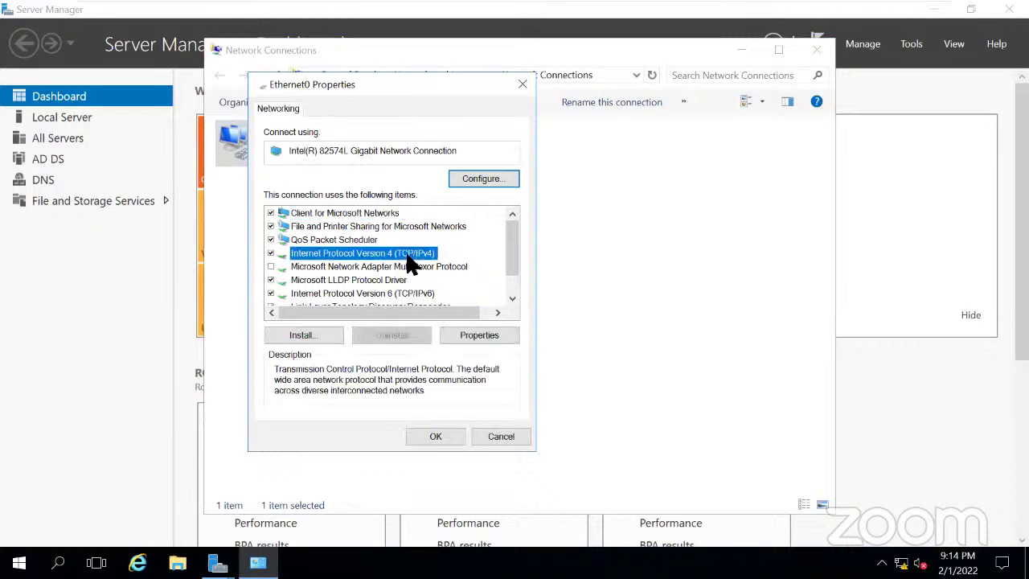
Review PDC's IPv4 settings, keeping IP 192.168.1.1 and DNS 127.0.0.1, and close both adapter dialogs.
double_click(406, 256)
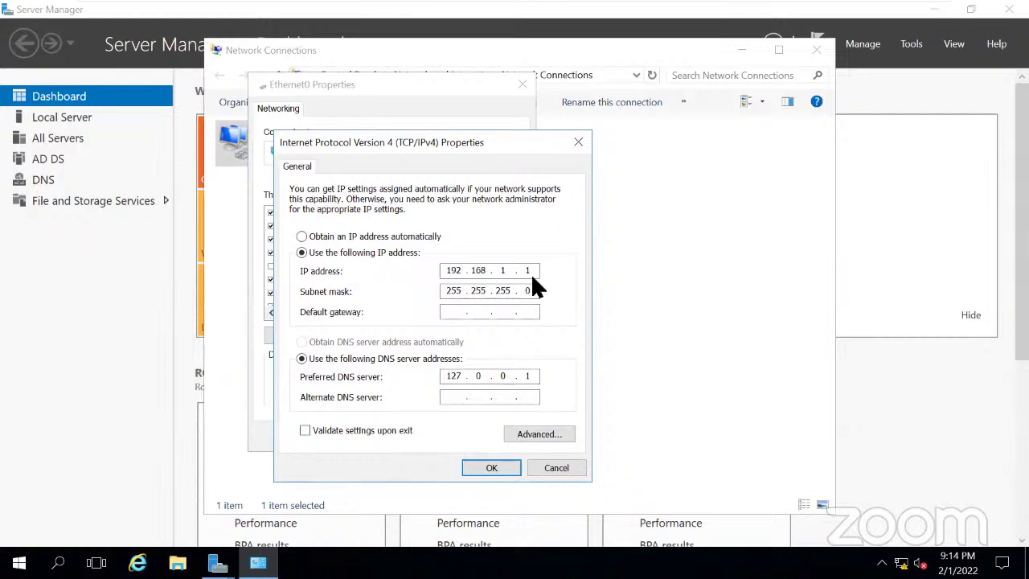
left_click(537, 273)
type("0")
key("BackSpace")
type("1")
key("BackSpace")
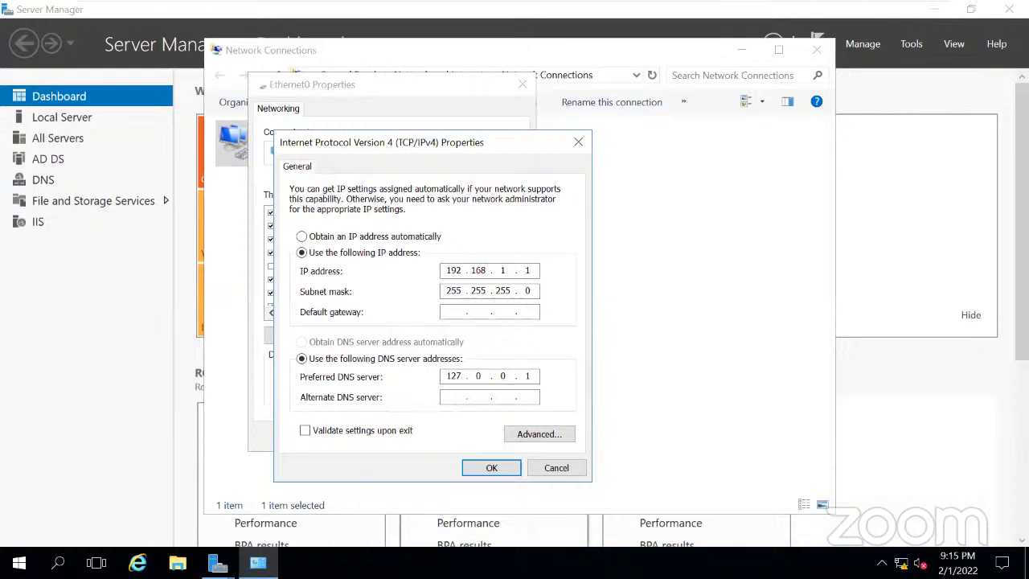
left_click(499, 460)
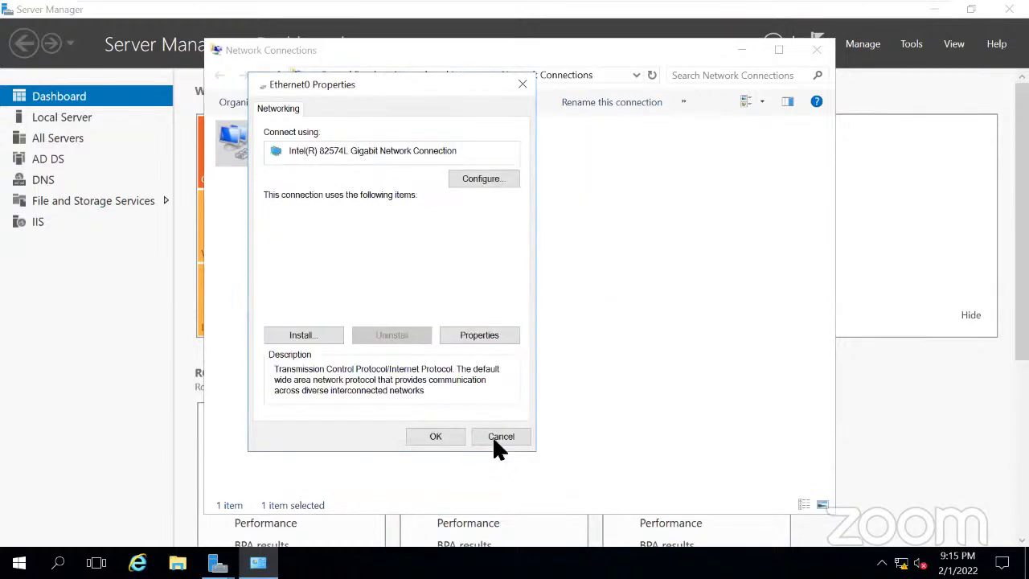
left_click(435, 437)
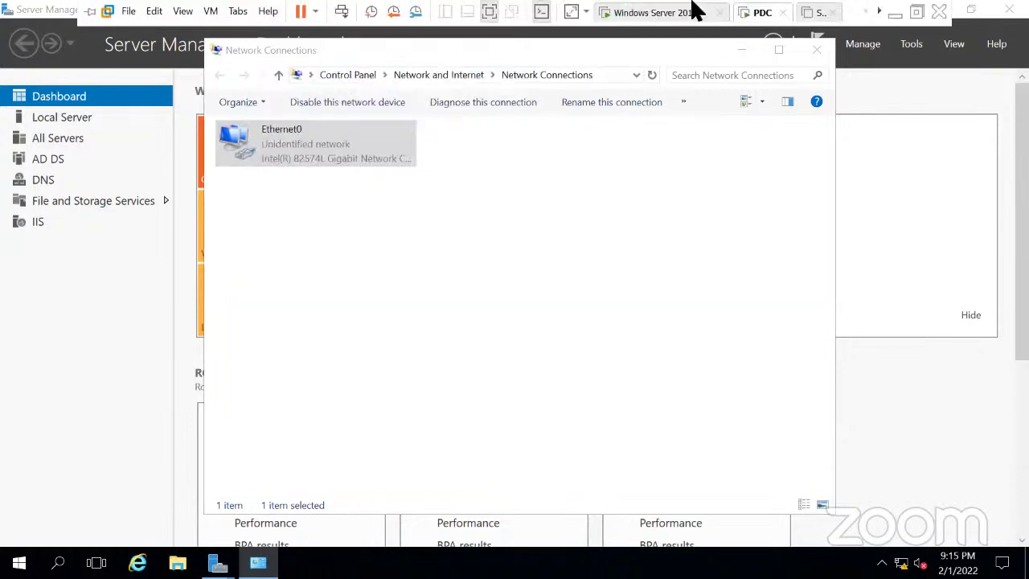
left_click(895, 14)
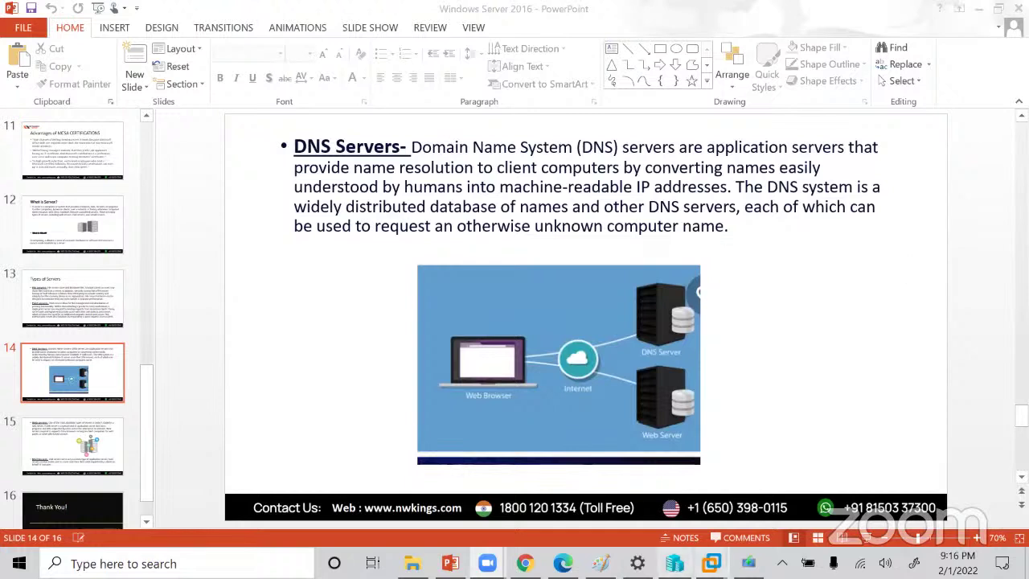
mouse_move(711, 563)
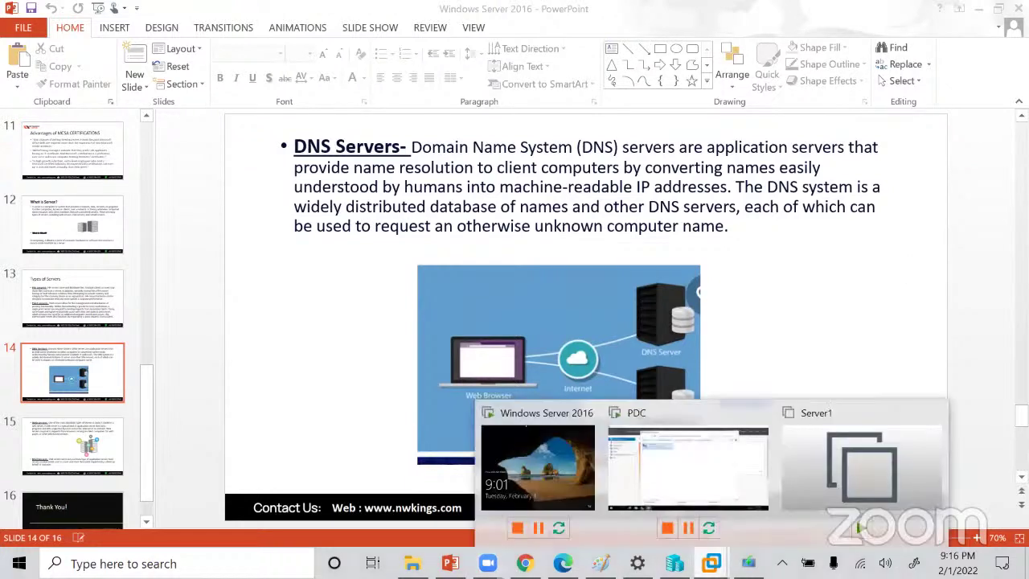
left_click(656, 471)
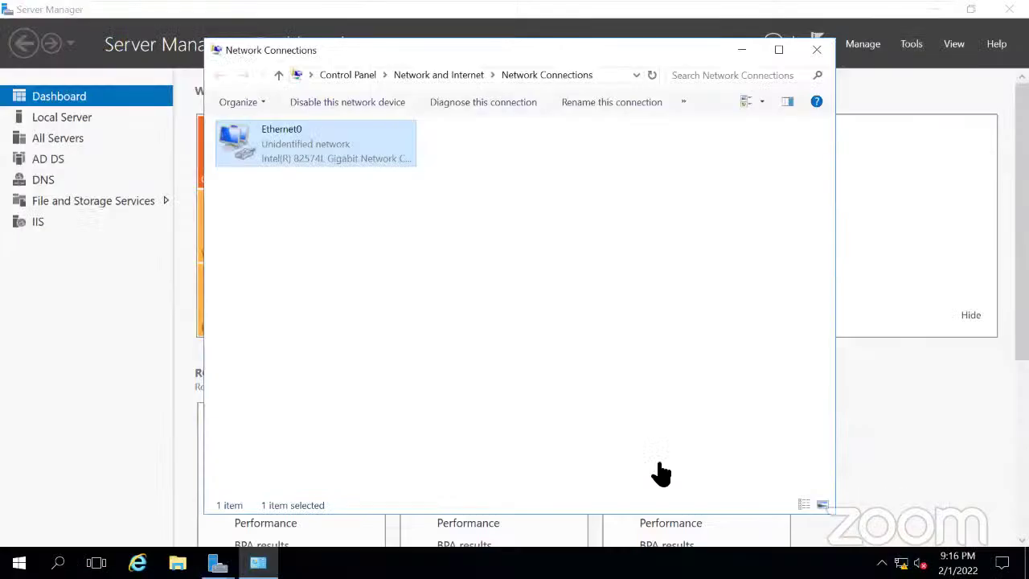
left_click(817, 50)
left_click(58, 563)
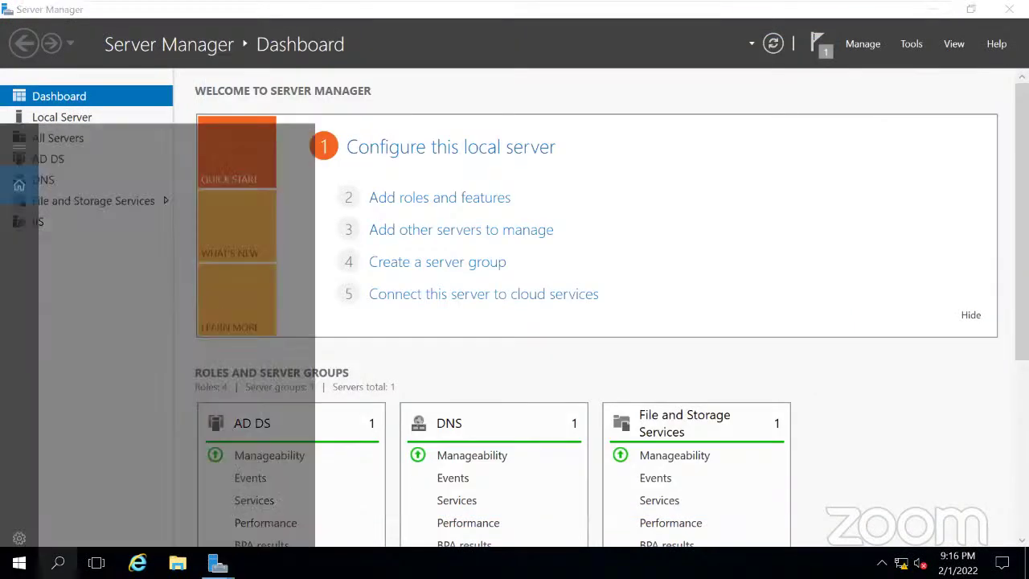
type("cmd")
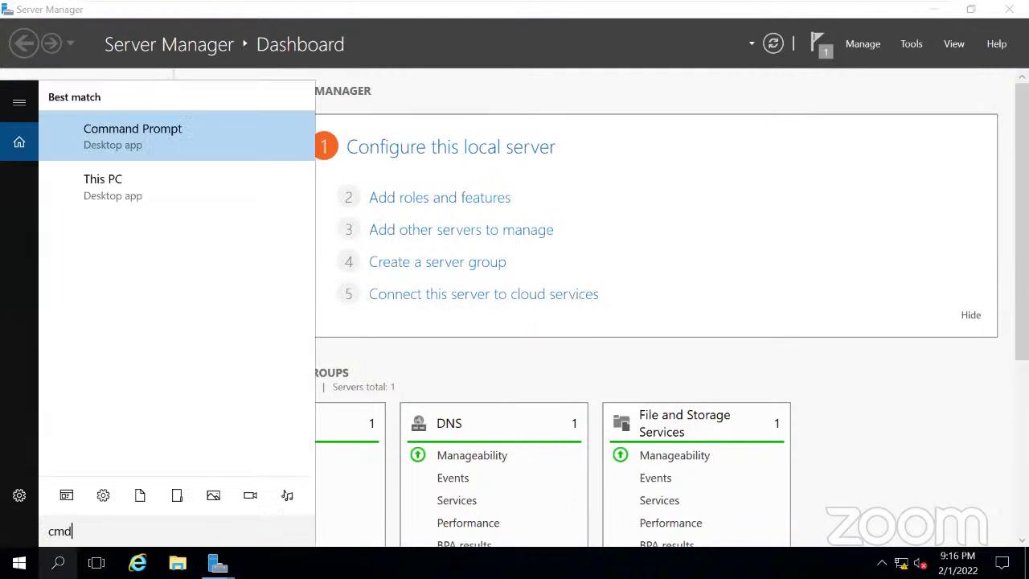
key("Return")
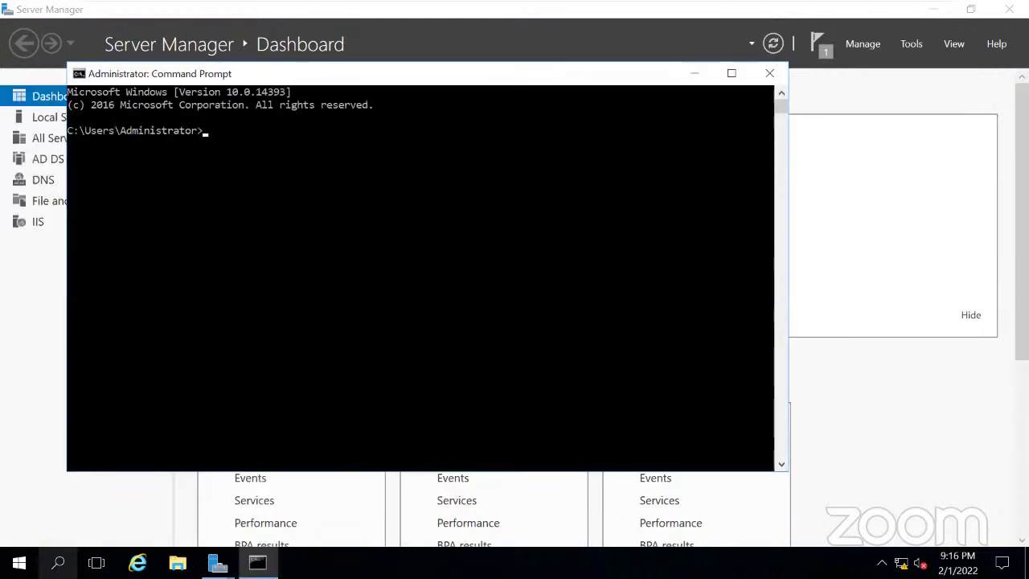
type("net accounts")
key("Return")
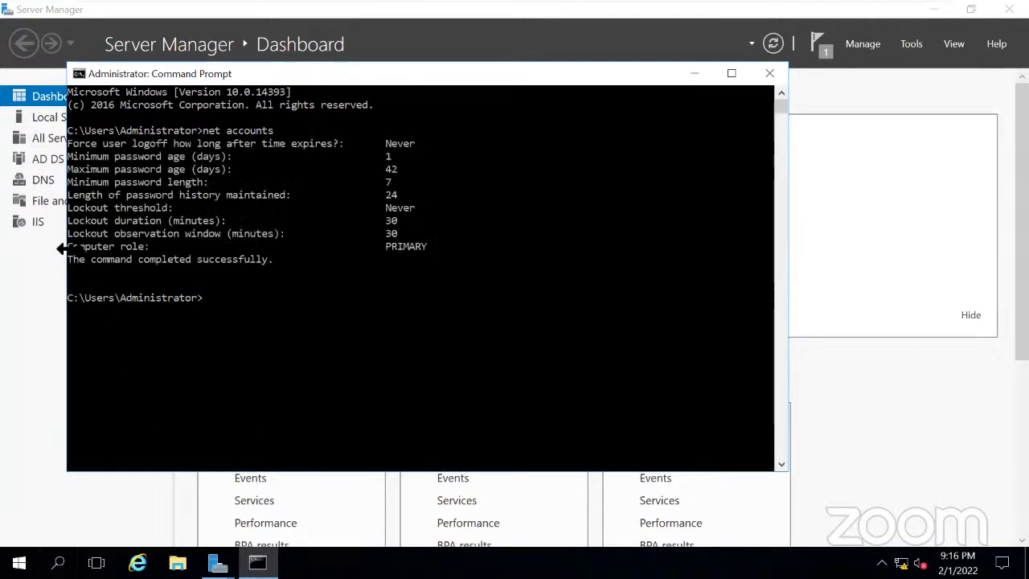
left_click_drag(69, 244, 427, 247)
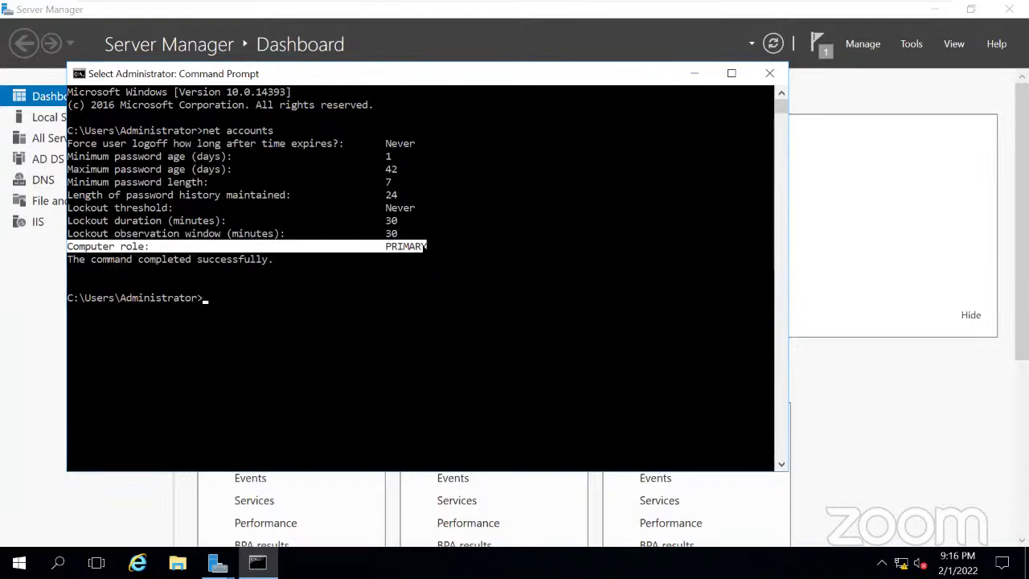
key("ctrl+c")
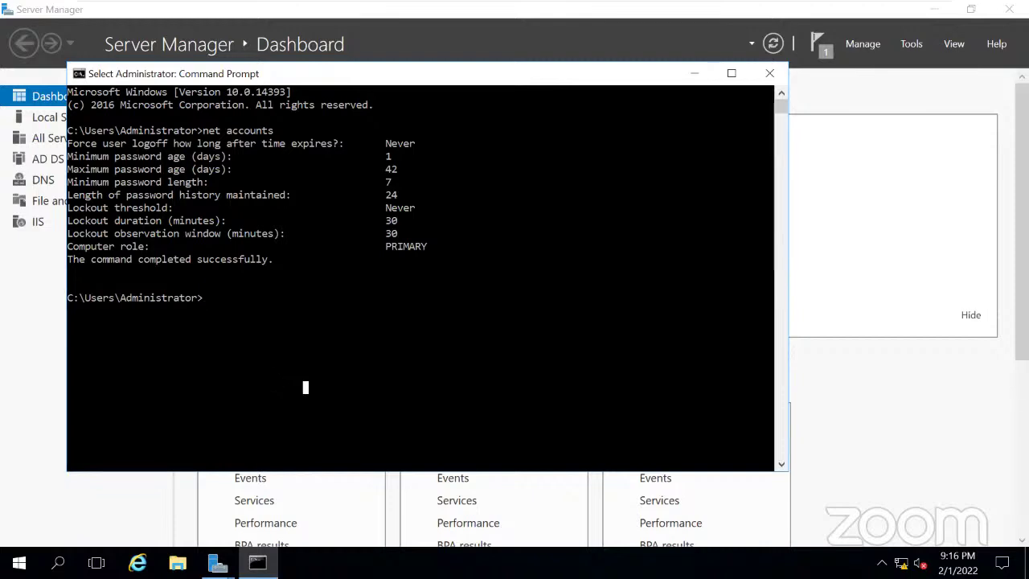
Run netdom query fsmo to show PDC.sahitya.com holding all five FSMO roles.
type("netdom")
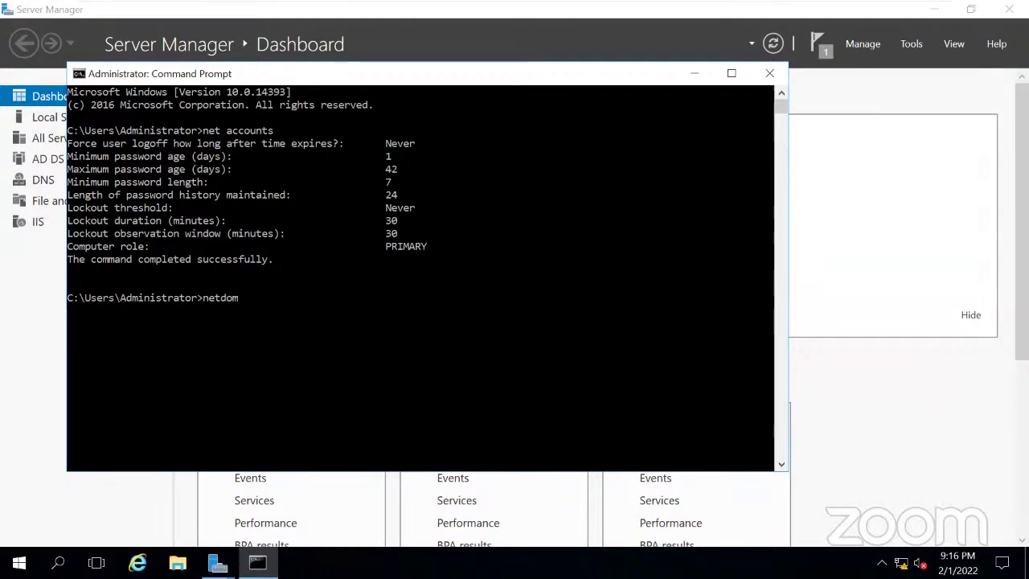
type(" query fsmo")
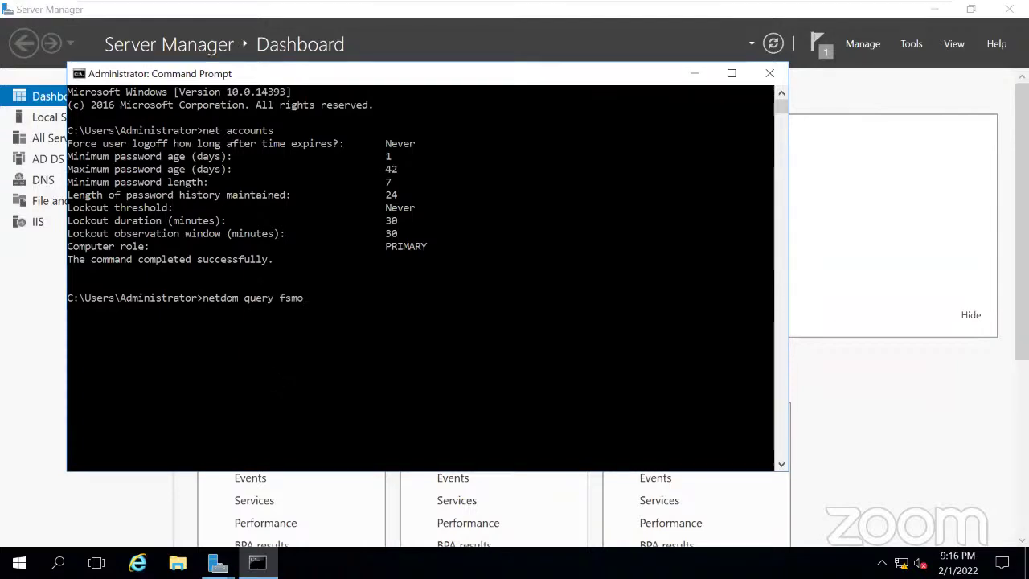
key("Return")
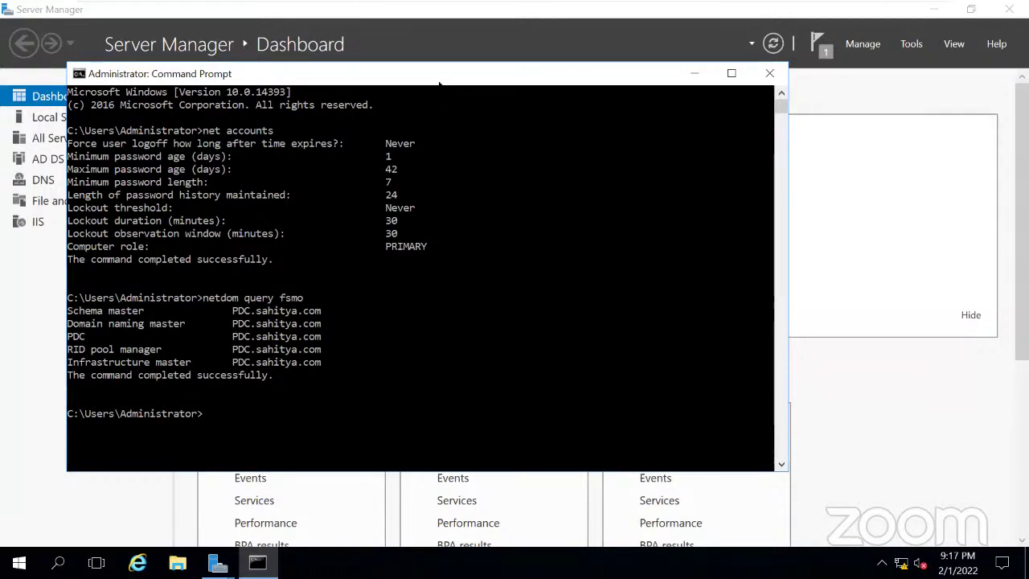
left_click_drag(447, 80, 617, 57)
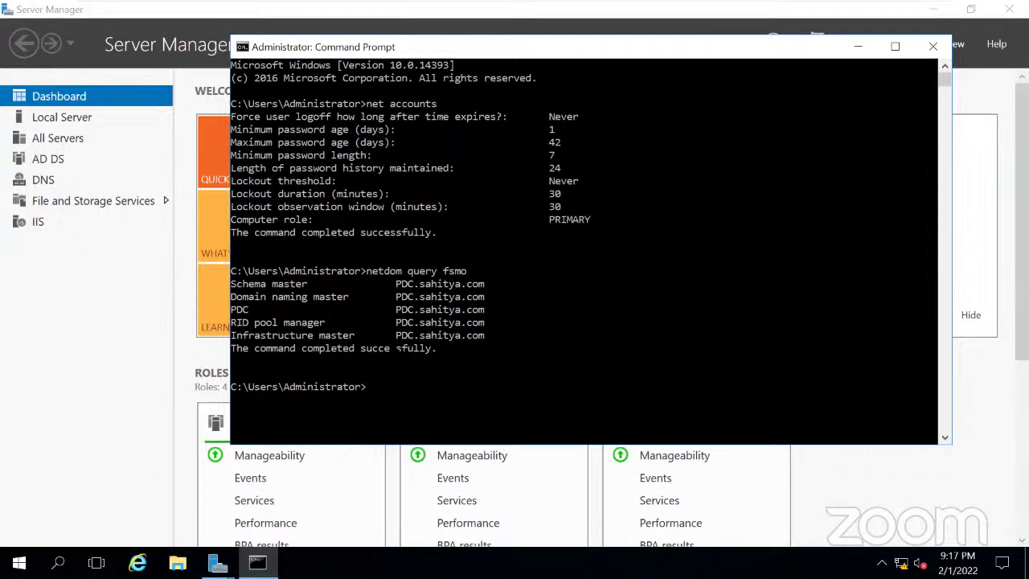
Run hostname to get PDC and highlight it against the five FSMO role holder lines.
type("hos")
type("t")
key("BackSpace")
type("stname")
key("Return")
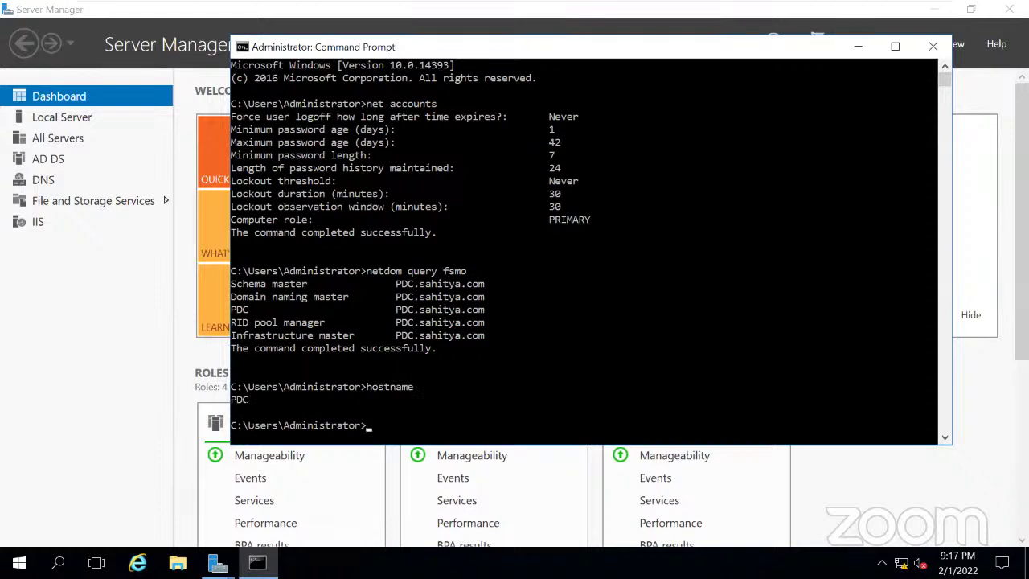
left_click_drag(250, 400, 230, 402)
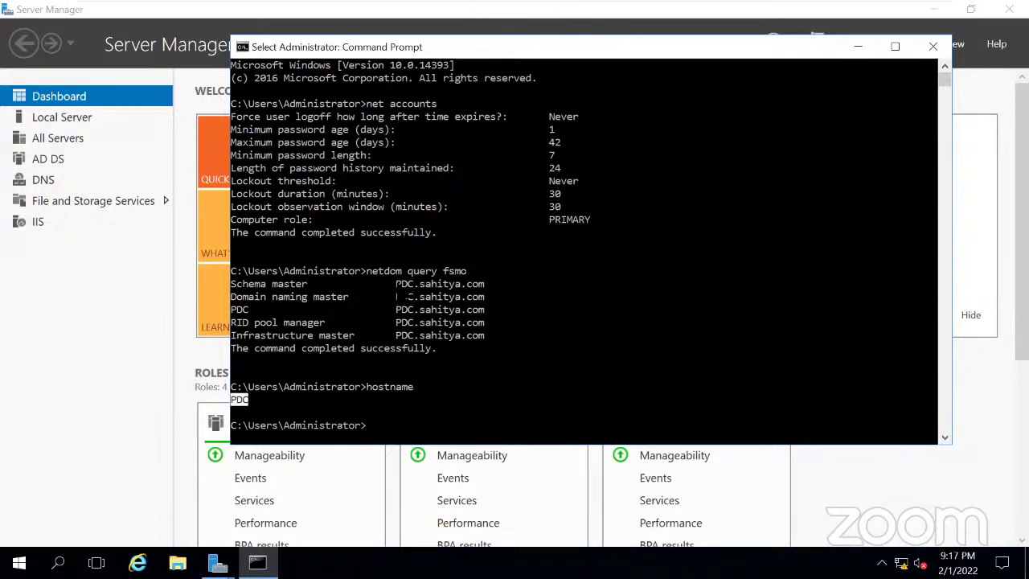
left_click_drag(396, 284, 418, 336)
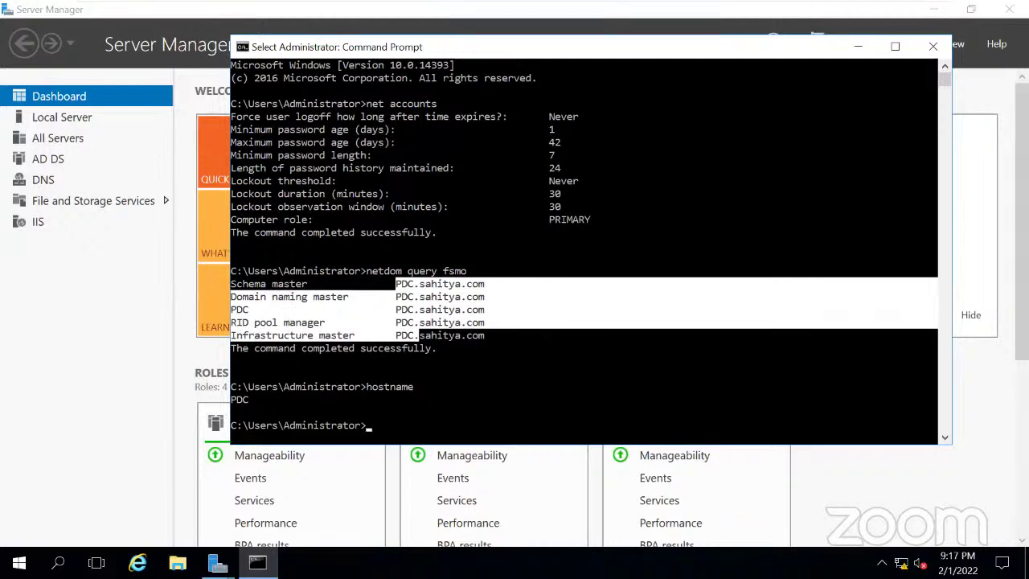
left_click(540, 335)
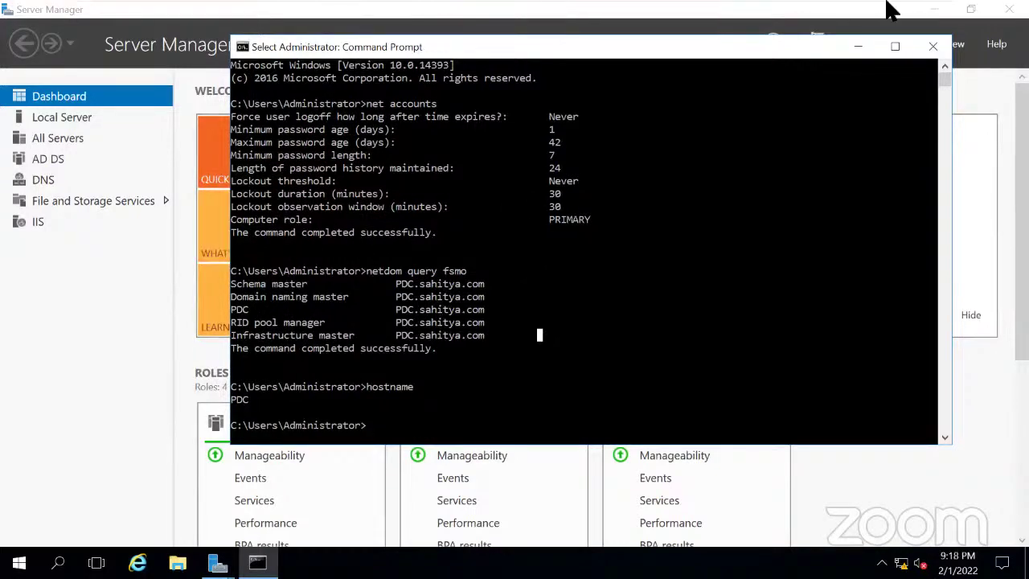
Shut down the Windows Server 2016 guest from its tab's Power menu.
mouse_move(729, 6)
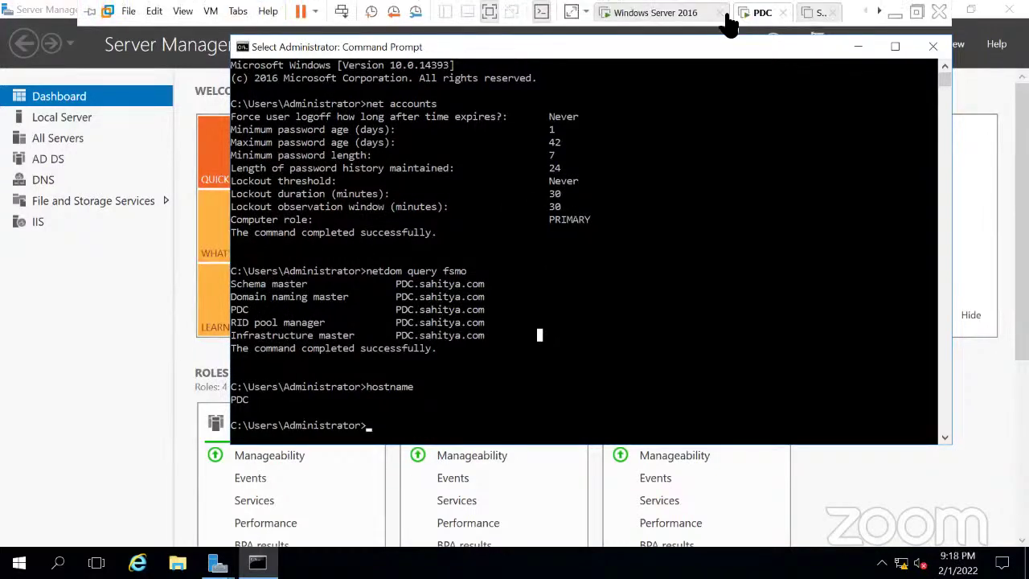
left_click(815, 12)
left_click(651, 12)
right_click(651, 12)
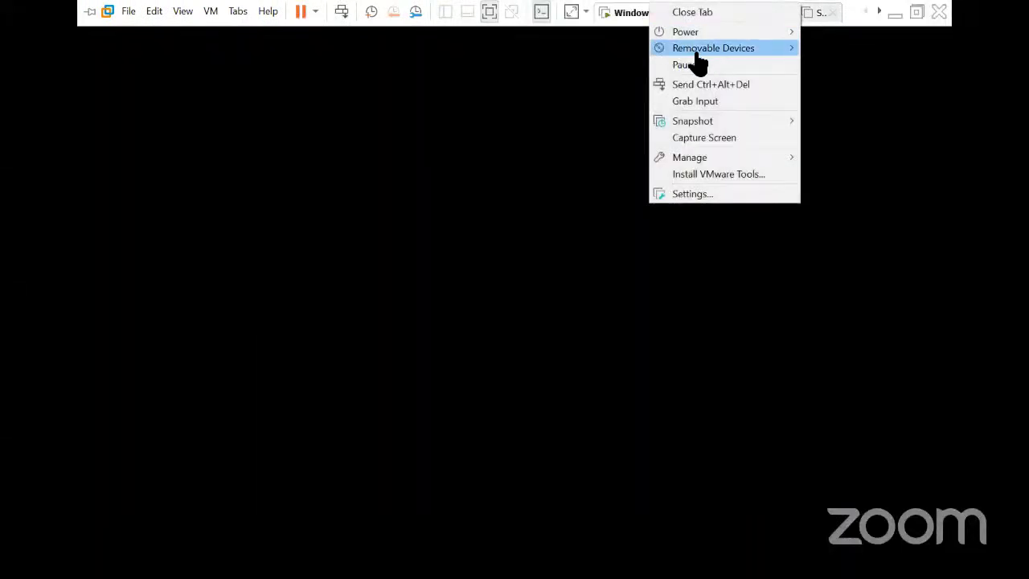
mouse_move(696, 34)
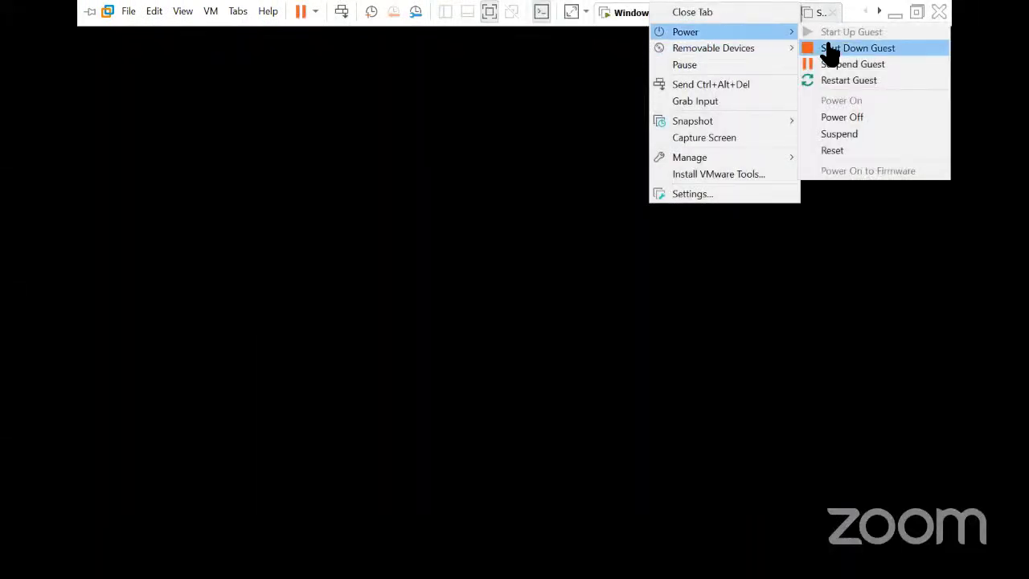
left_click(864, 48)
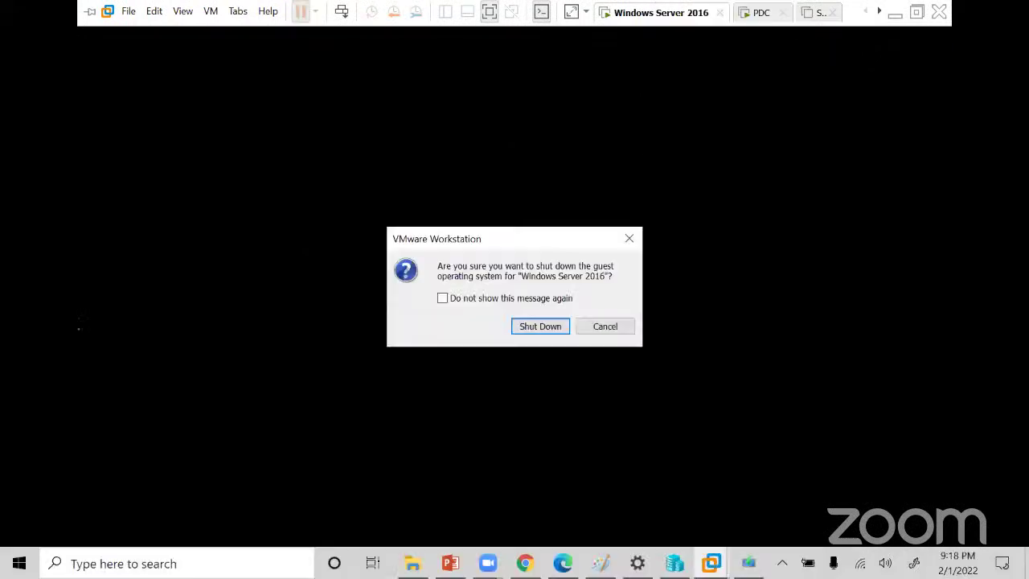
left_click(533, 329)
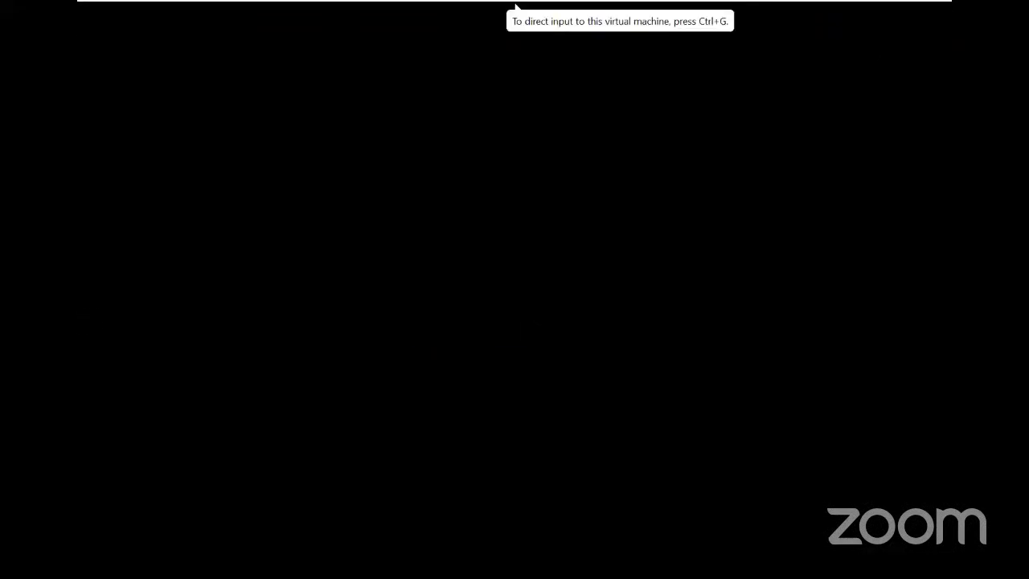
Revert Server1 to its ADC snapshot.
left_click(809, 12)
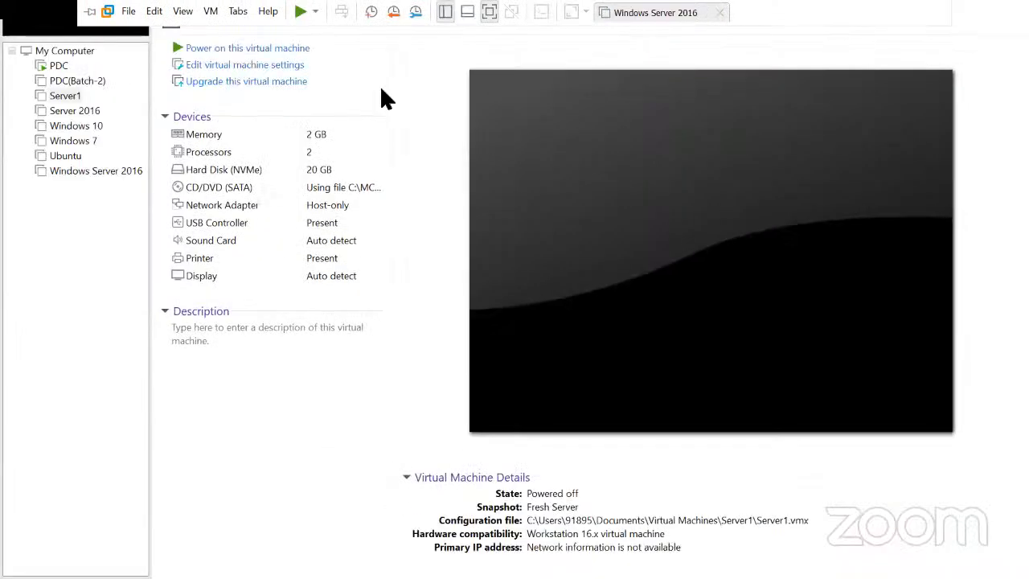
right_click(62, 97)
mouse_move(90, 283)
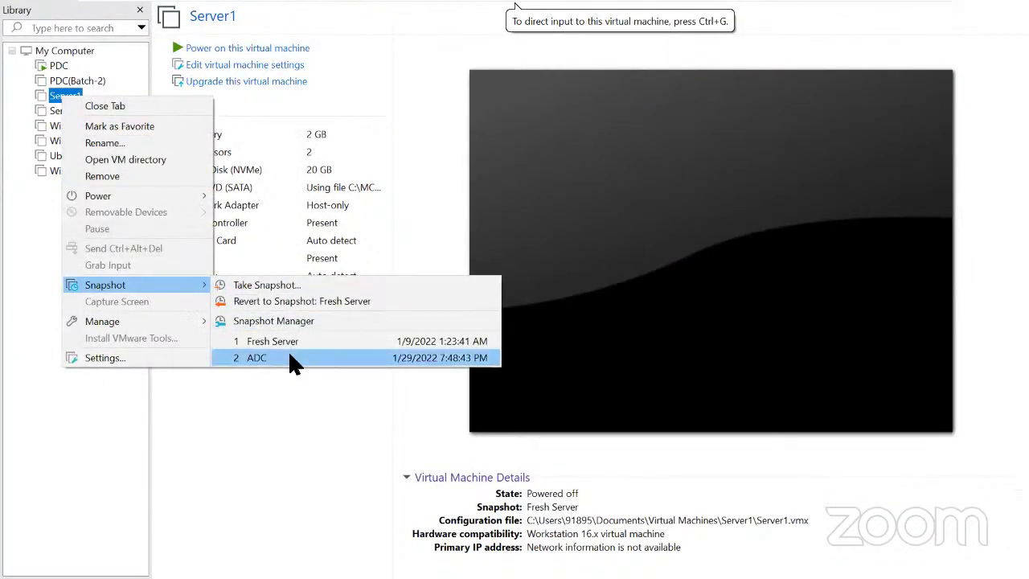
left_click(294, 358)
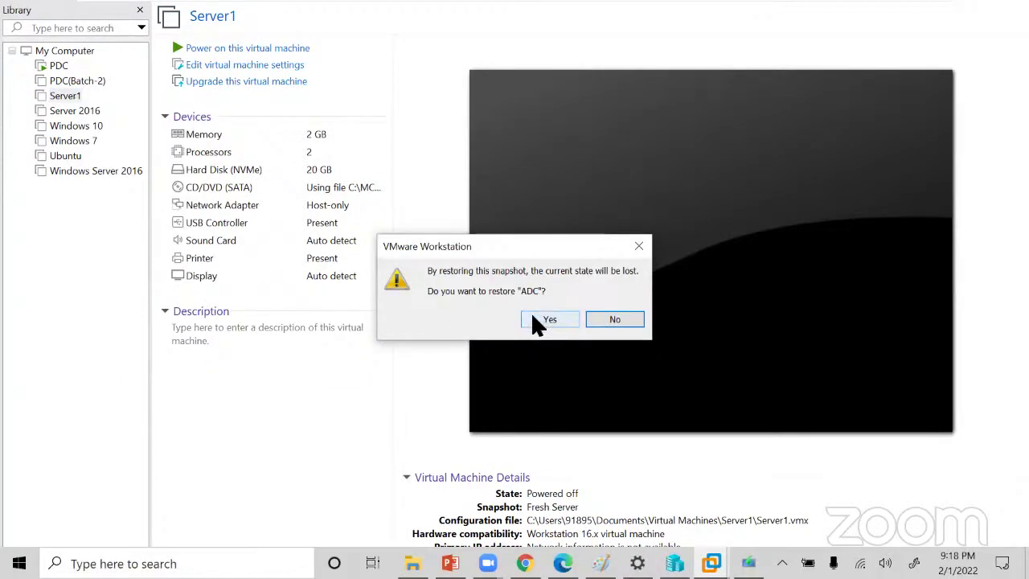
left_click(532, 315)
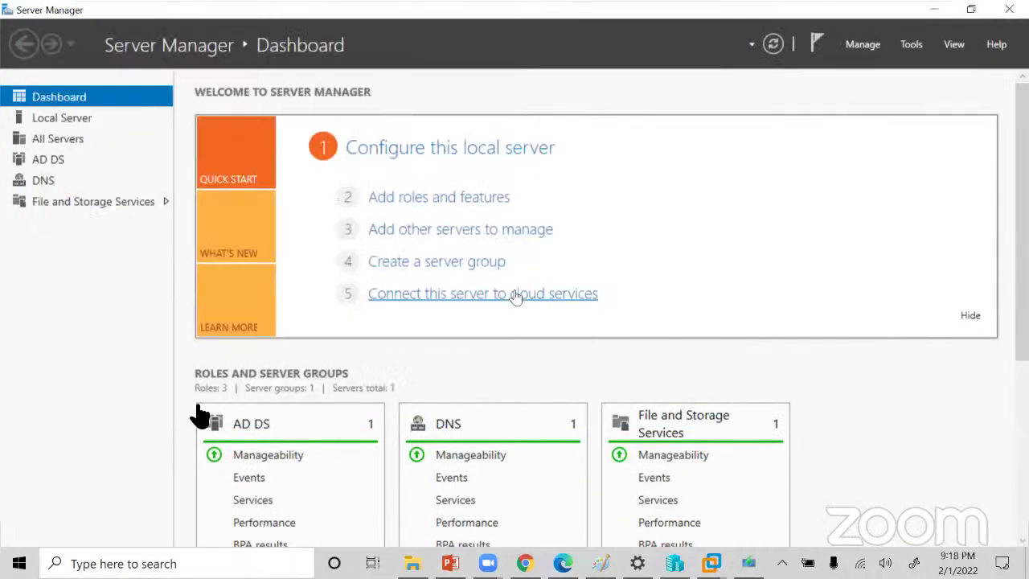
Launch a Command Prompt through Server1's Windows search for cmd.
left_click(92, 356)
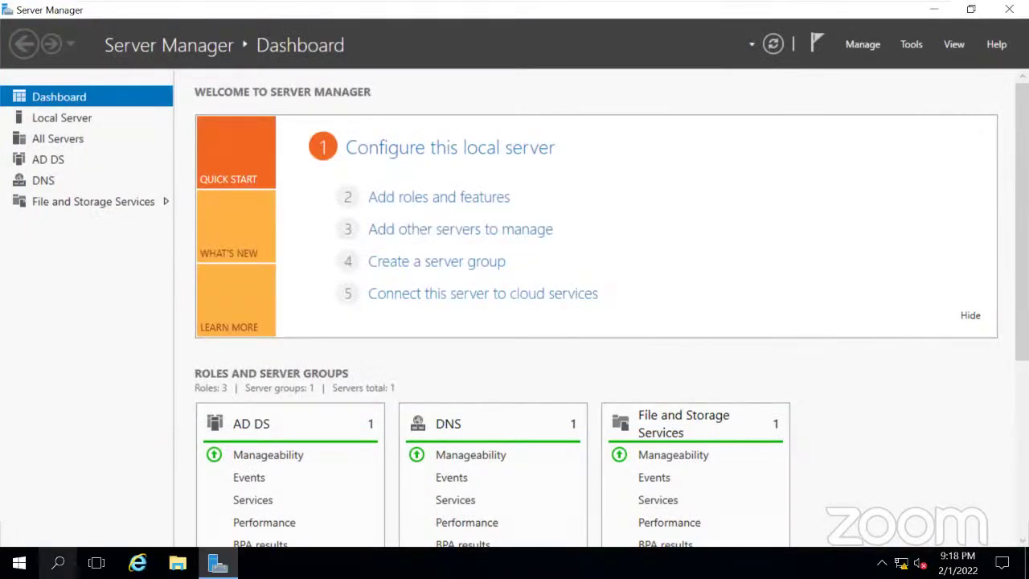
left_click(58, 563)
type("c")
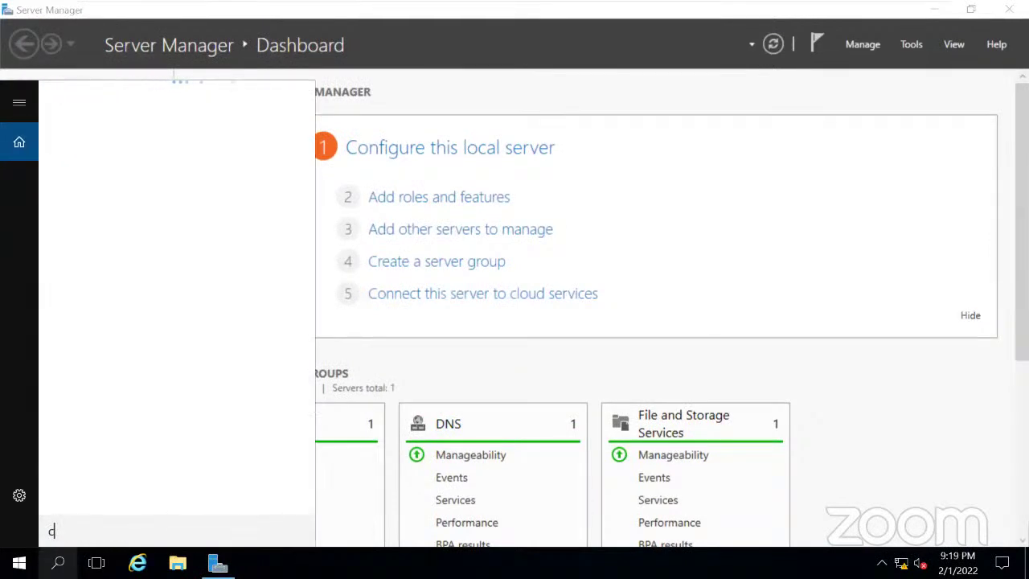
type("md")
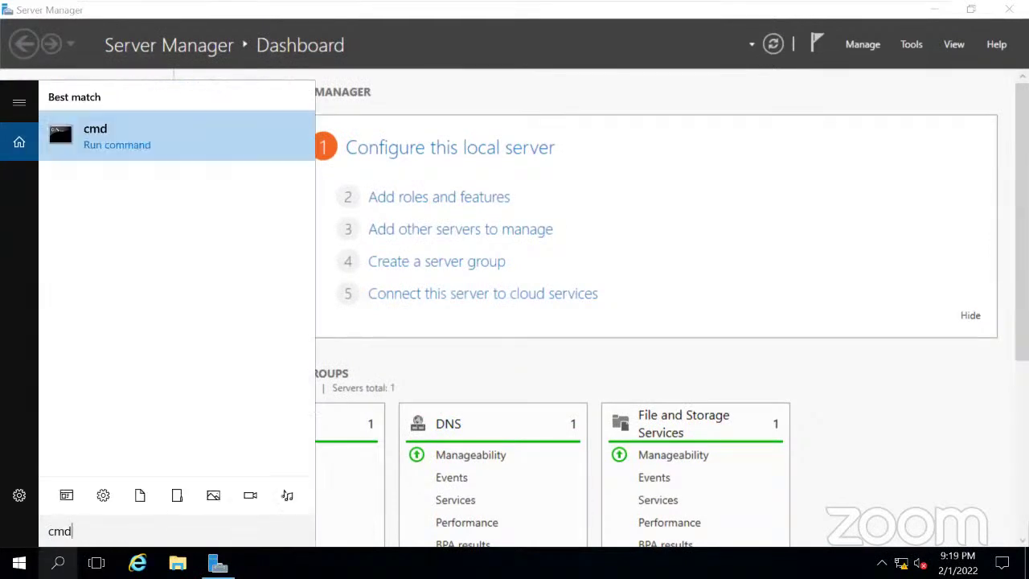
key("Return")
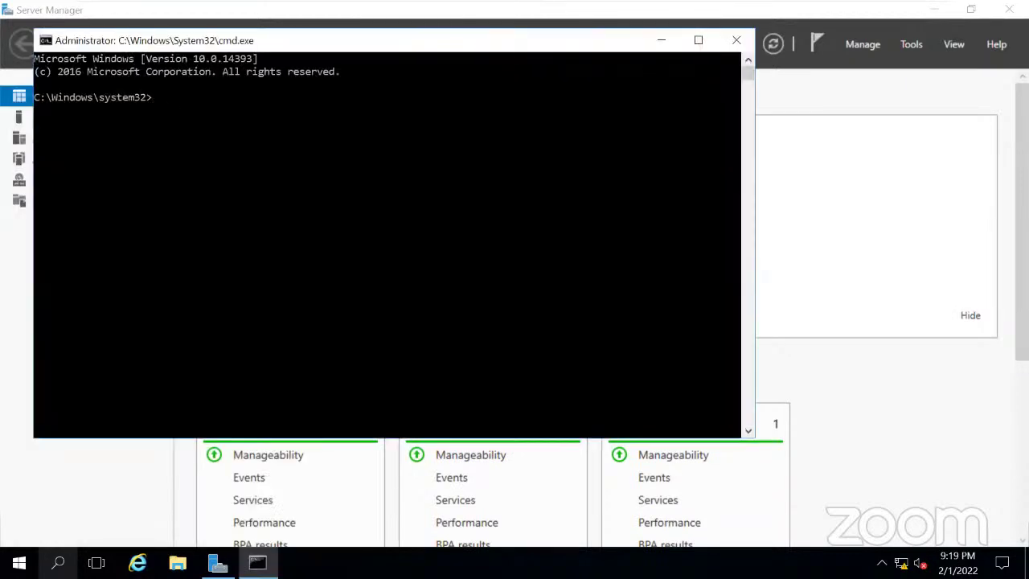
Run net accounts and highlight the Computer role: BACKUP line.
type("net accounts")
key("Return")
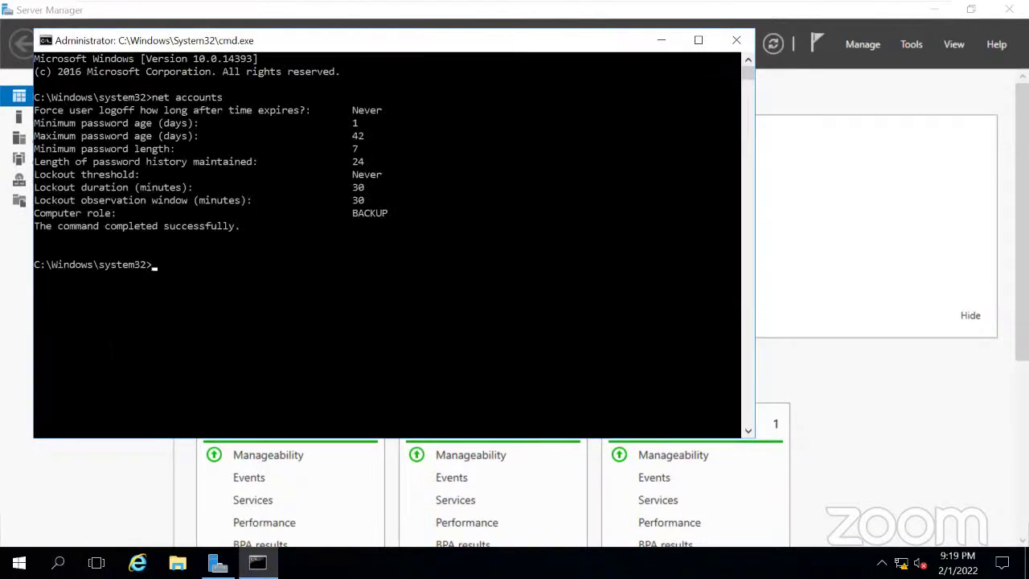
left_click_drag(69, 213, 396, 216)
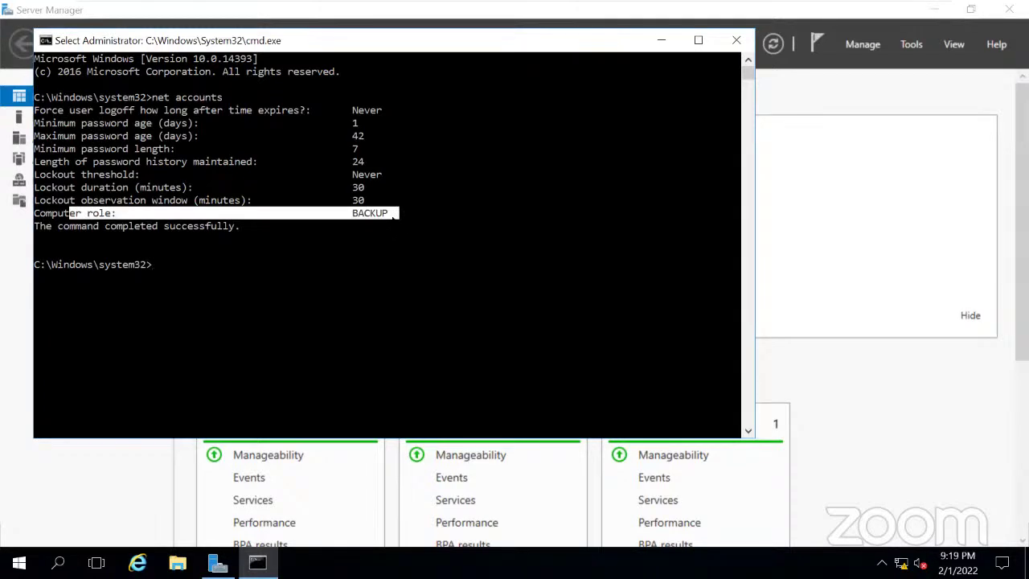
left_click(657, 41)
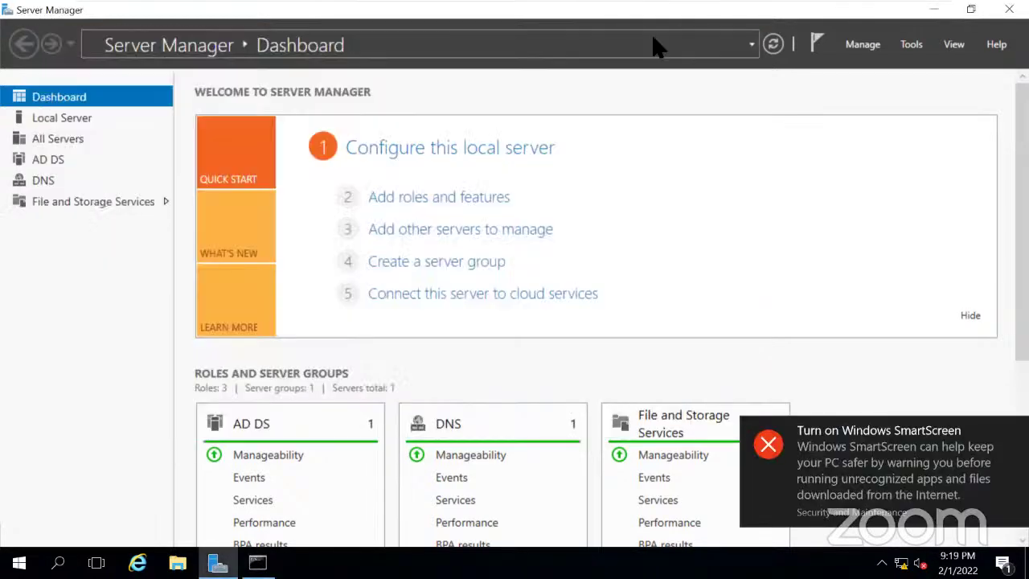
mouse_move(649, 5)
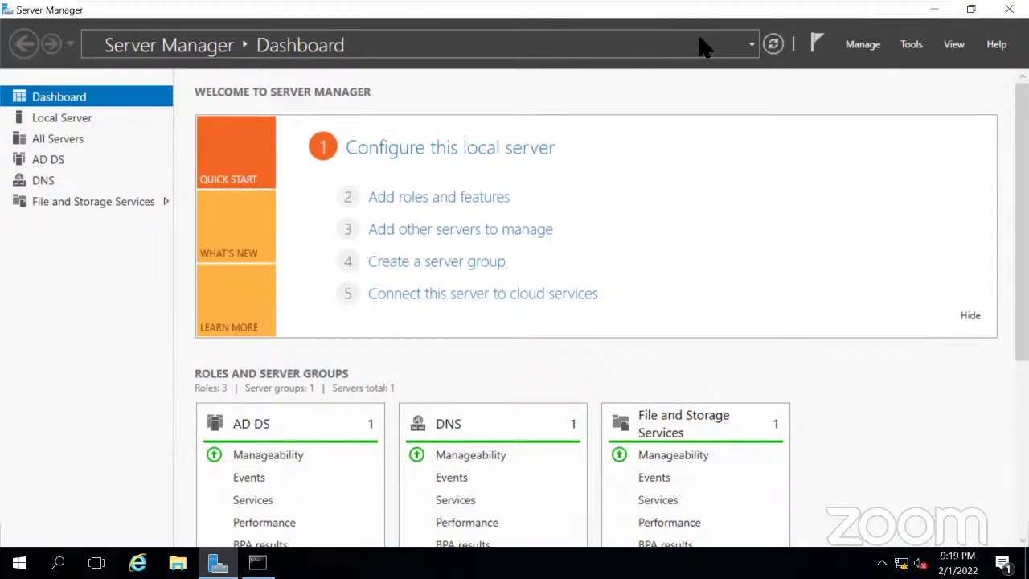
mouse_move(792, 7)
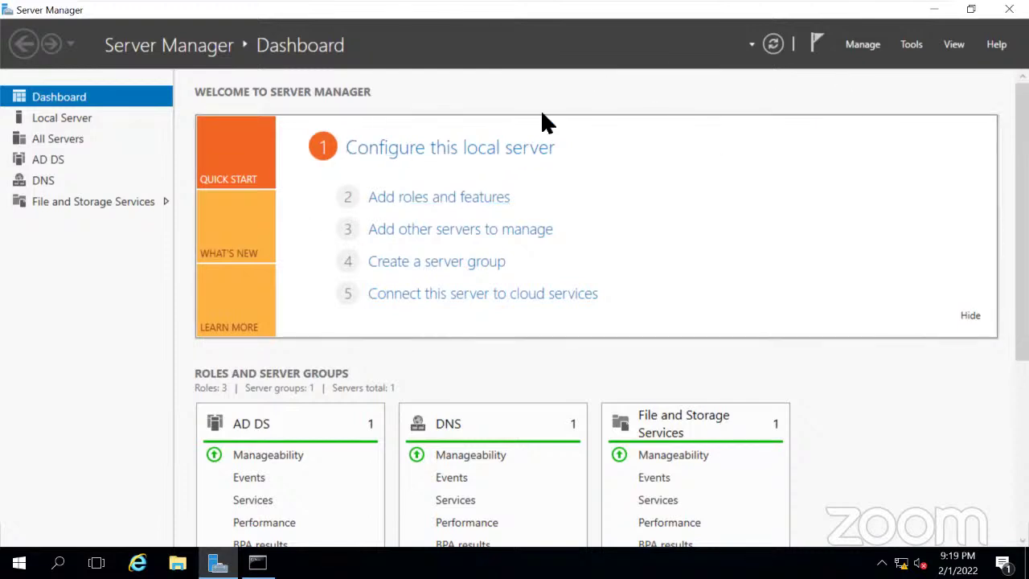
mouse_move(569, 6)
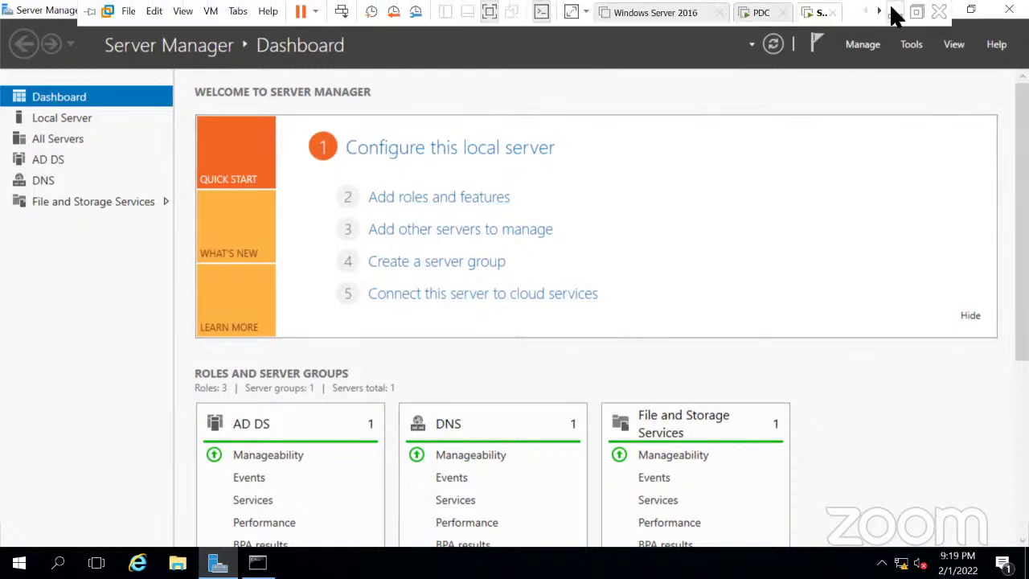
Minimize the full-screen VM and bring up File Explorer on the WinToUSB (C:) drive.
left_click(895, 13)
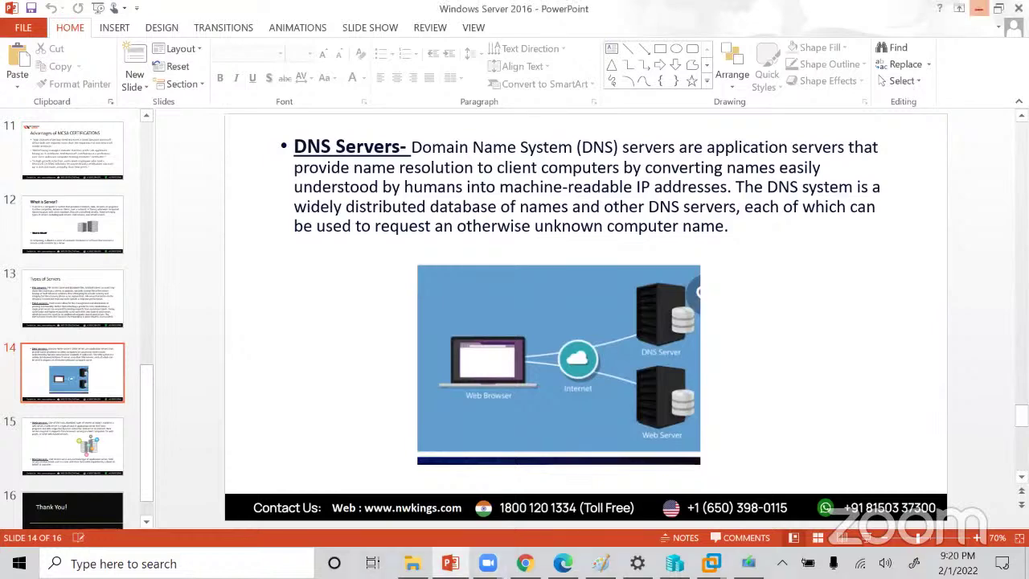
left_click(412, 563)
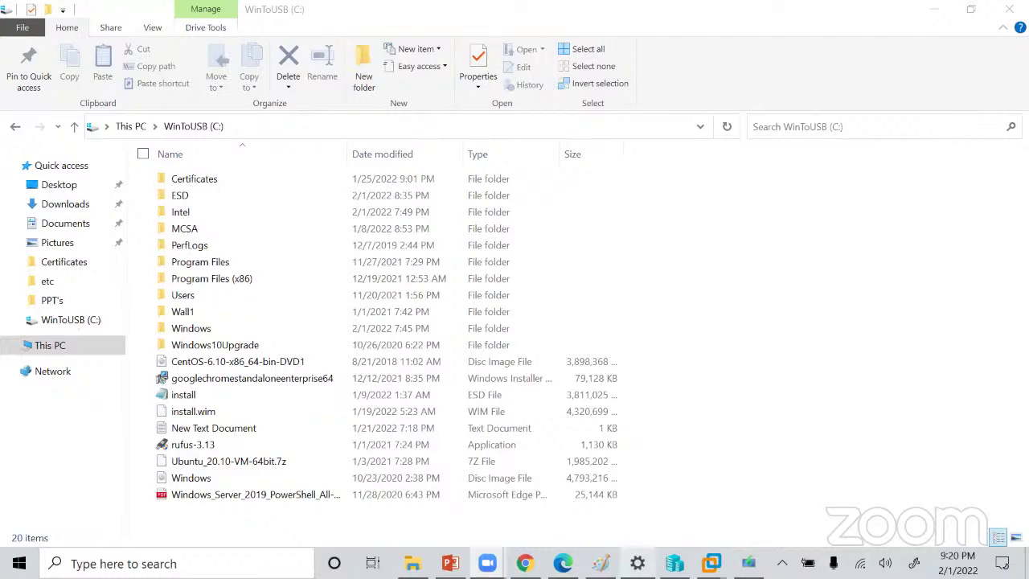
Switch to the PDC VM and minimize its Command Prompt to show Server Manager.
mouse_move(712, 562)
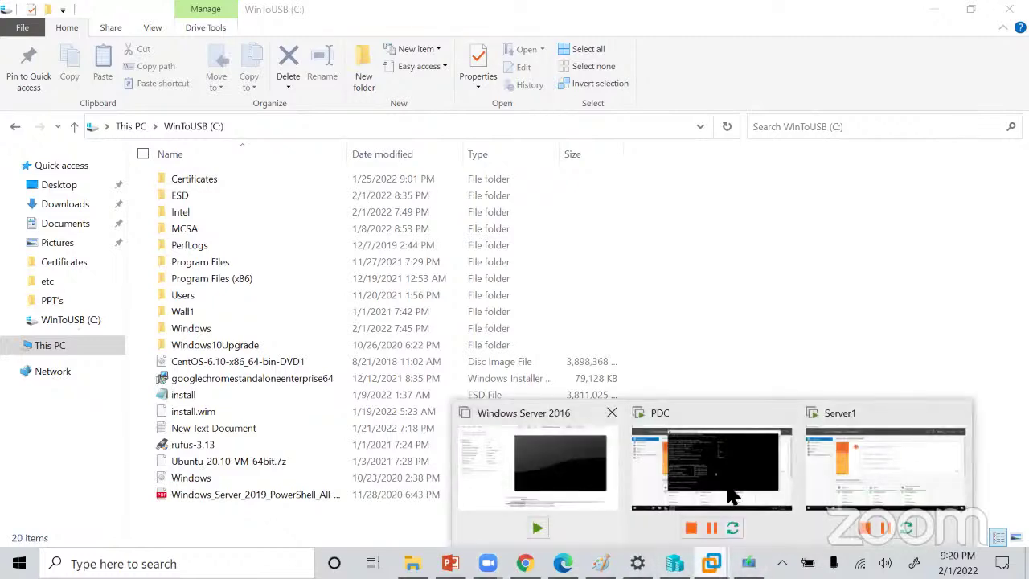
left_click(698, 470)
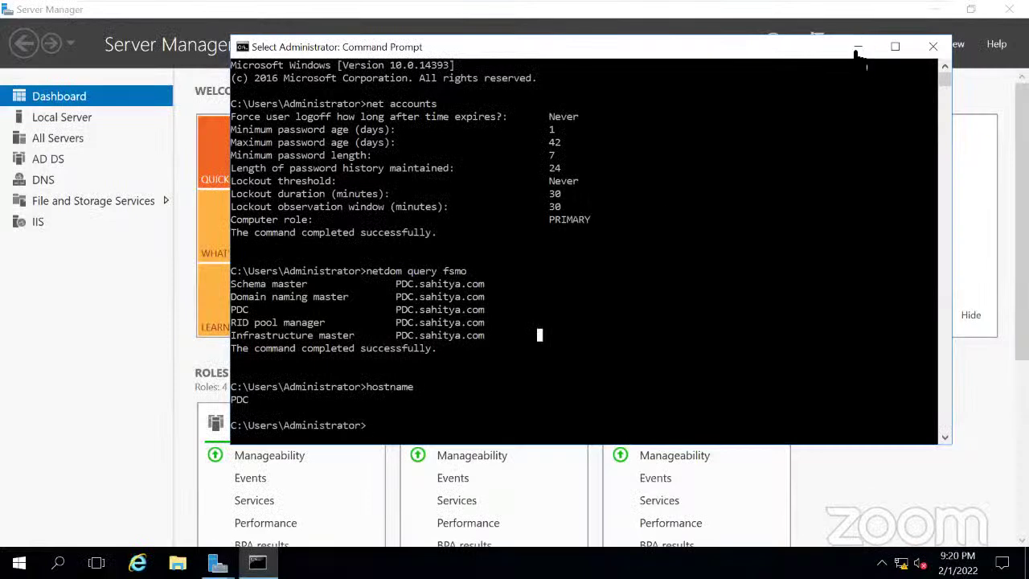
left_click(858, 47)
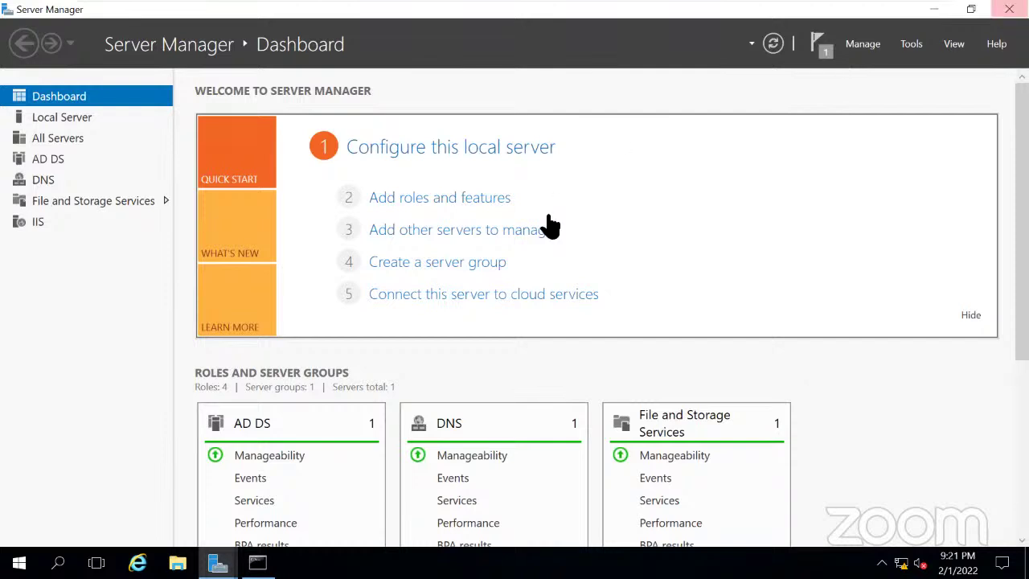
mouse_move(813, 12)
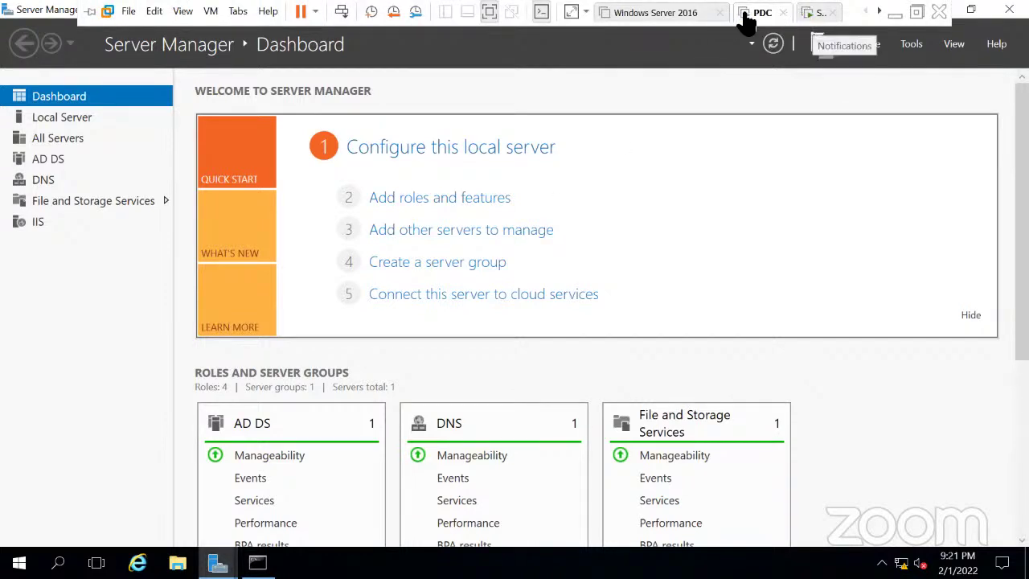
key("alt+Tab")
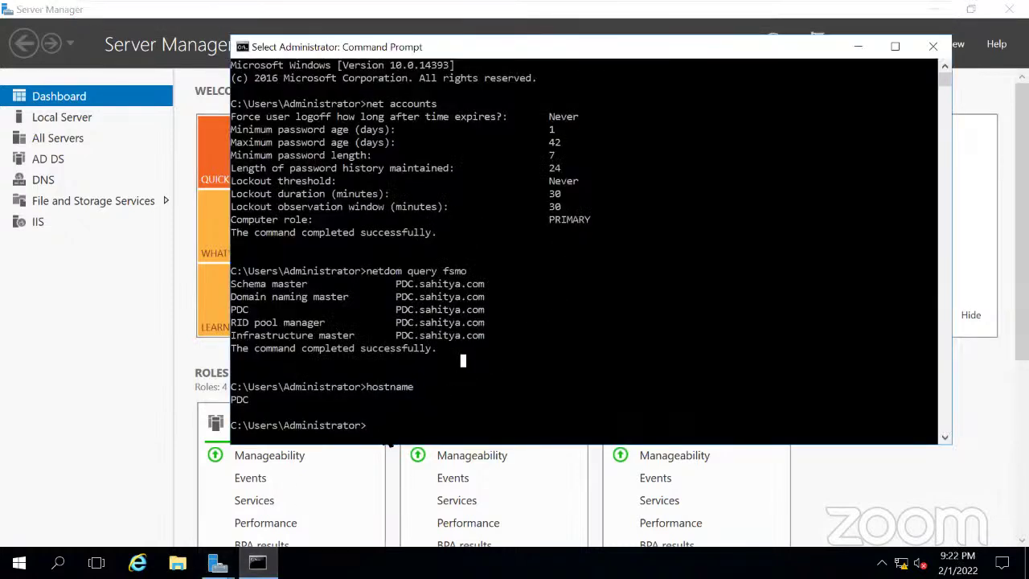
left_click(381, 425)
key("Left")
key("Right")
key("Escape")
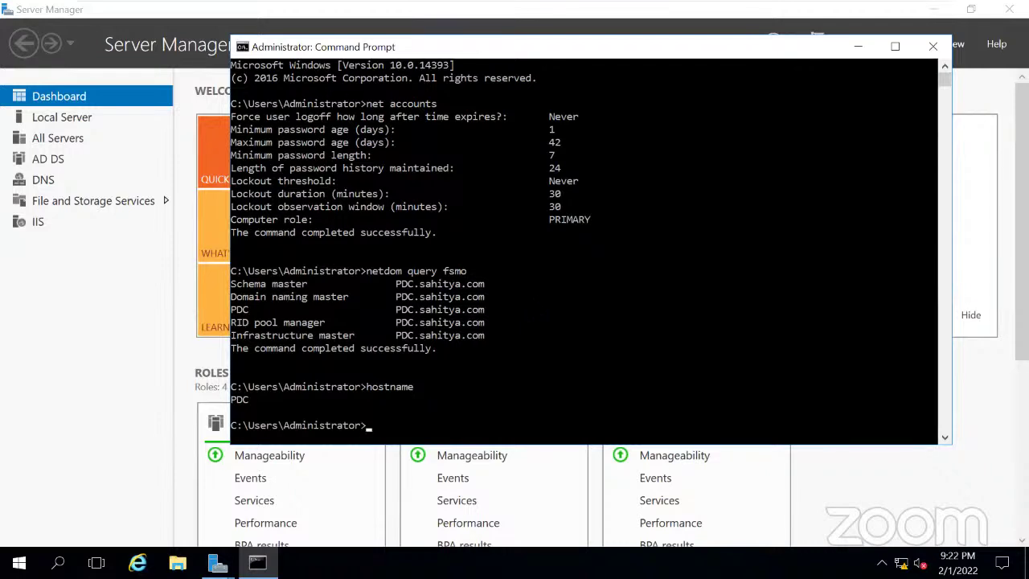
mouse_move(731, 12)
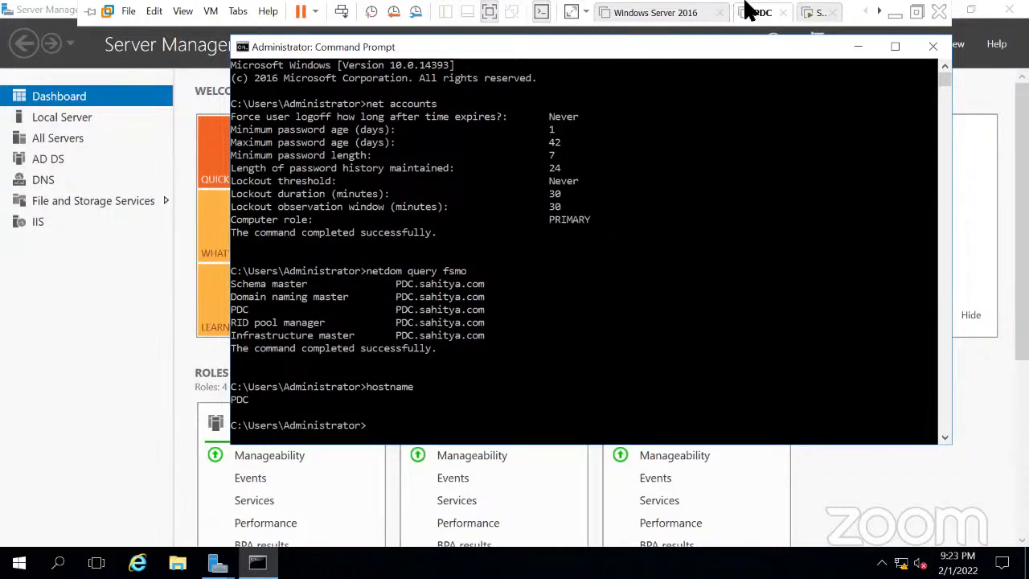
left_click(858, 46)
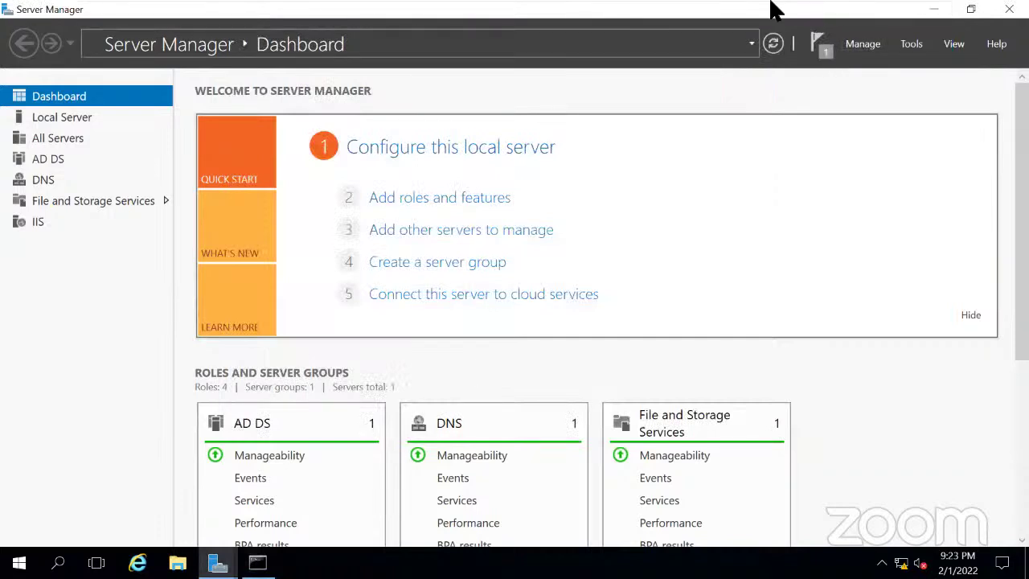
Minimize the PDC's Server Manager window.
mouse_move(771, 6)
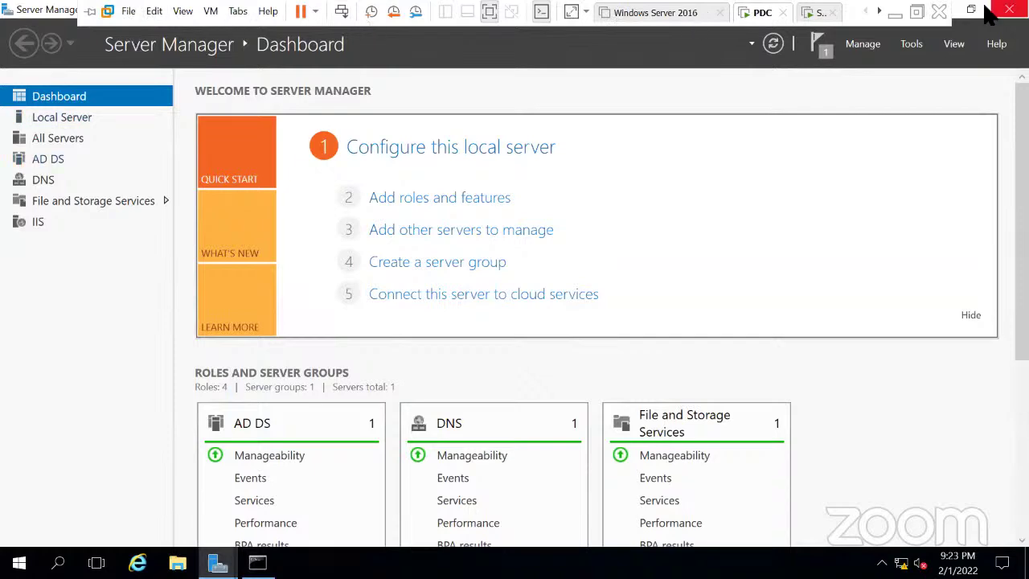
left_click(934, 10)
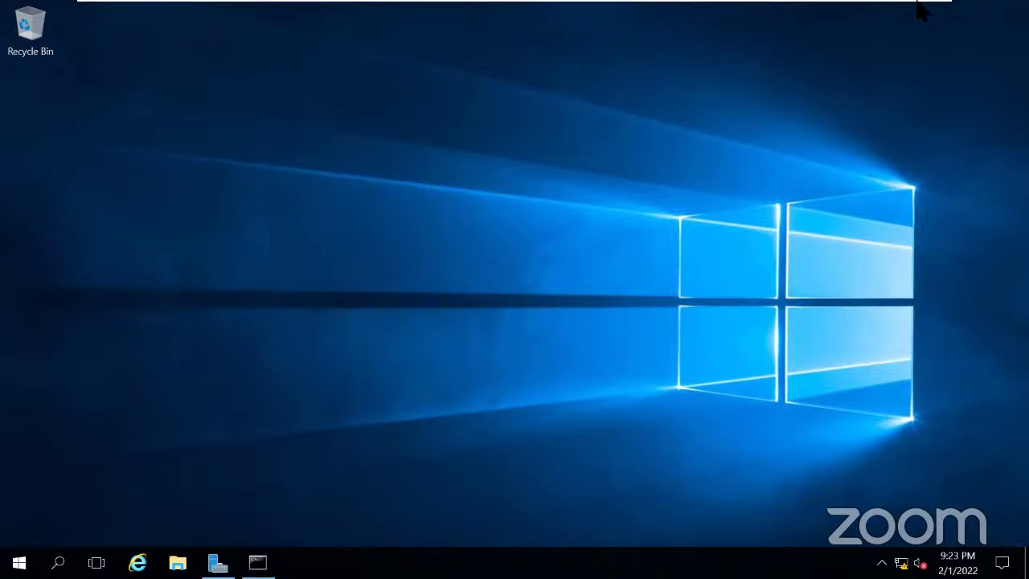
Switch to the Windows Server 2016 VM tab to view its powered-off summary.
mouse_move(751, 16)
left_click(634, 14)
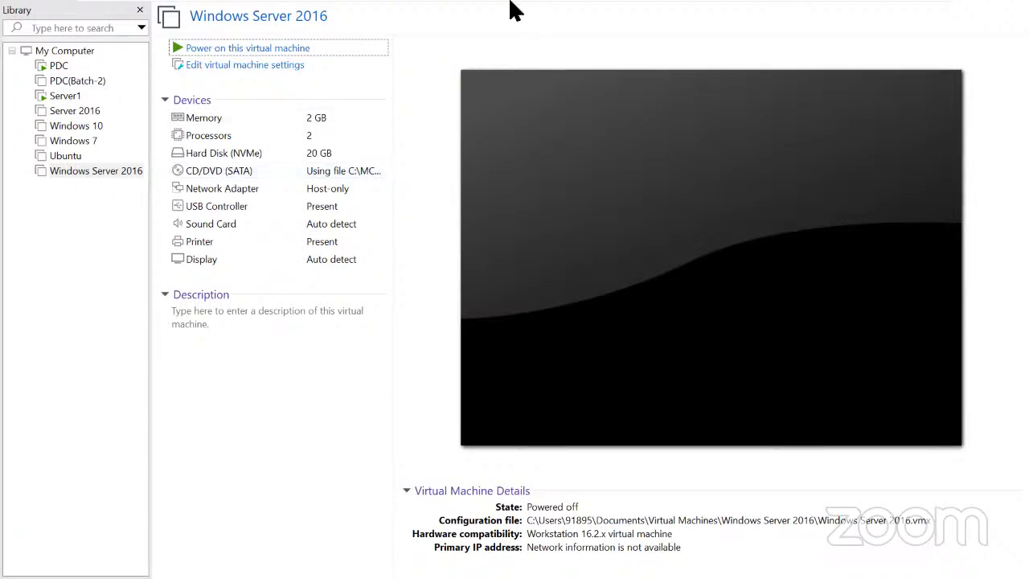
mouse_move(742, 9)
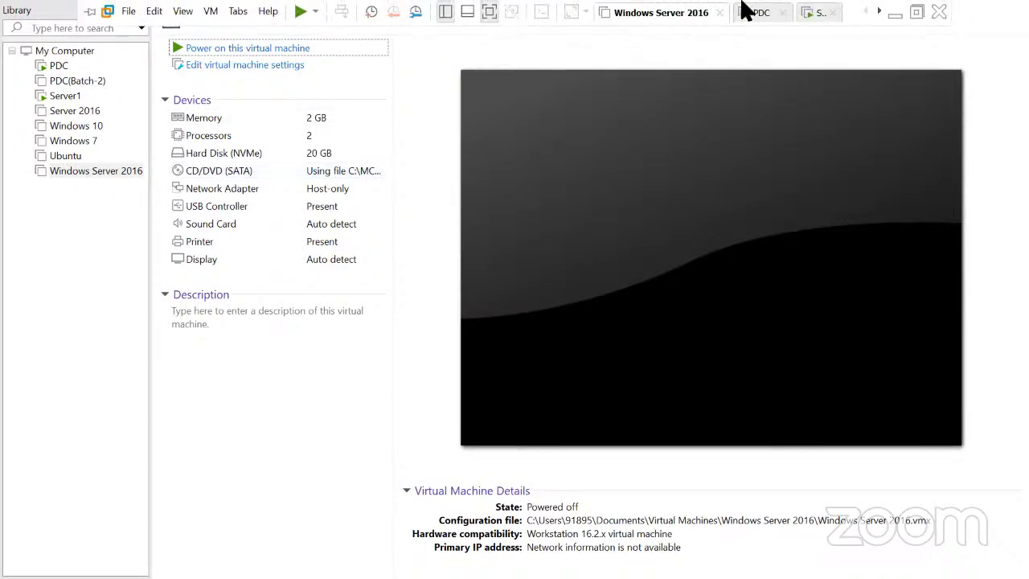
Minimize VMware and Alt+Tab to Hyper-V Manager listing Server 2016 and Windows10.
left_click(893, 14)
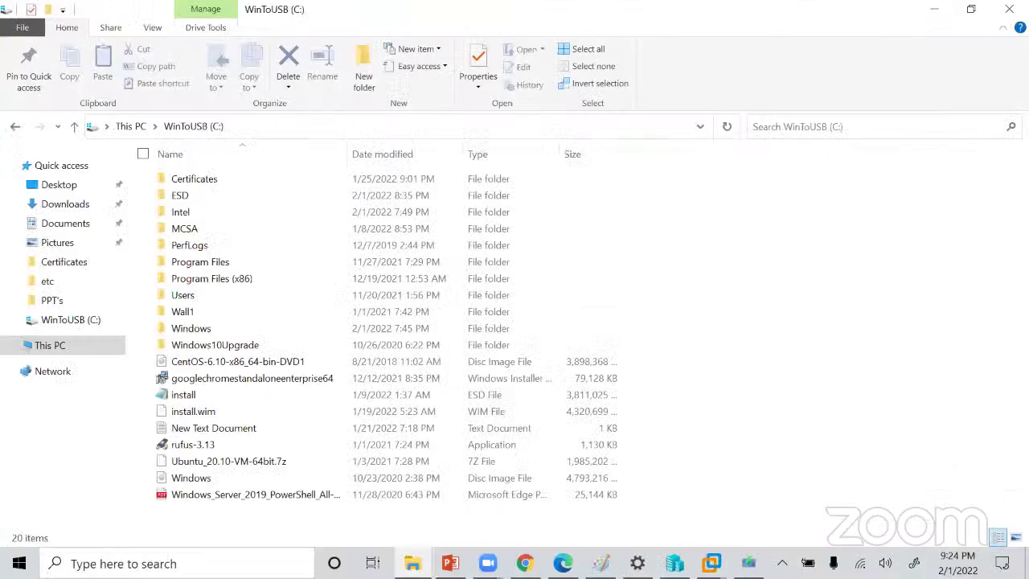
key("alt+Tab")
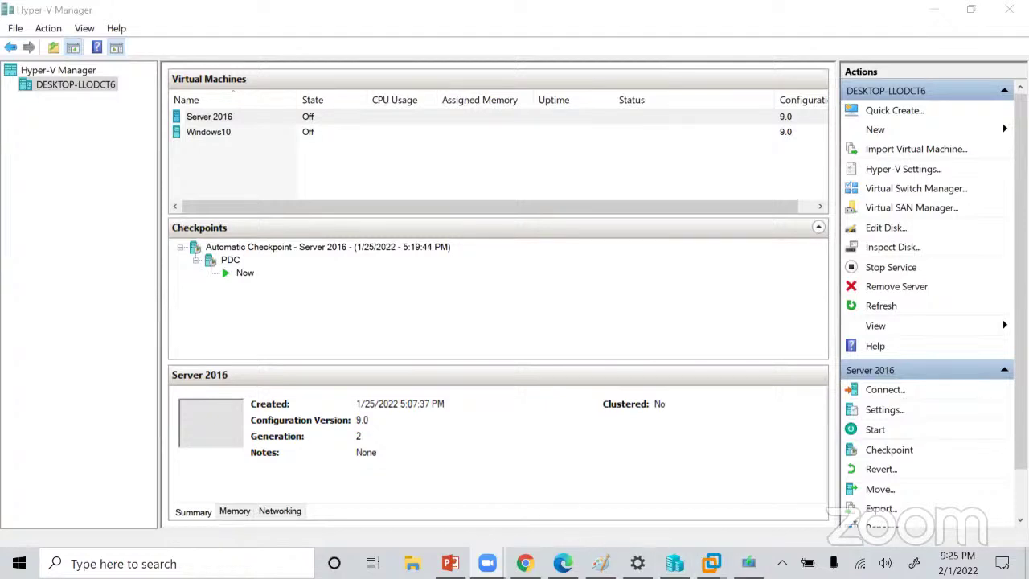
mouse_move(711, 563)
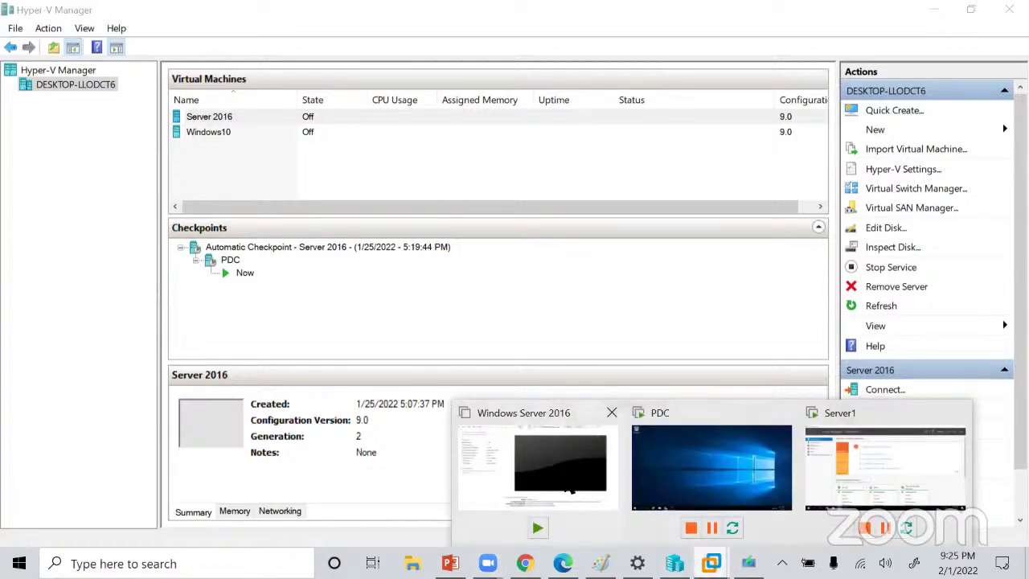
left_click(712, 447)
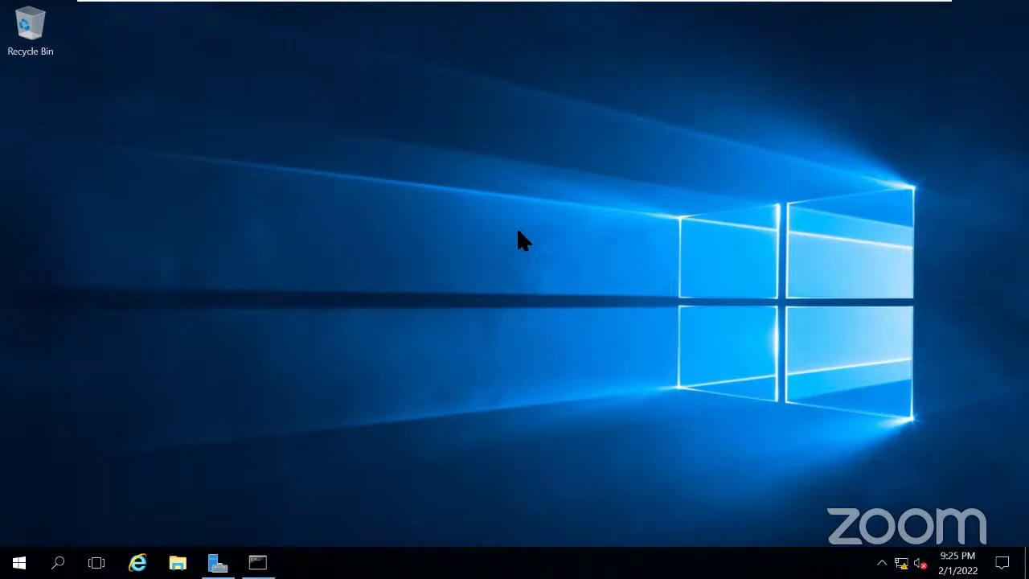
mouse_move(714, 5)
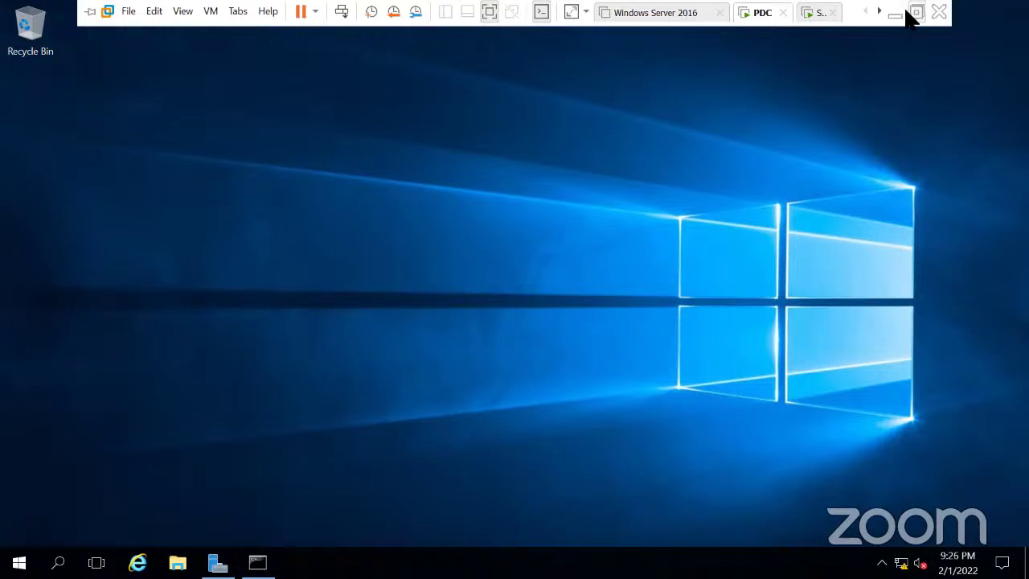
Switch to the powered-off Windows Server 2016 VM's summary page (2 GB memory, host-only networking).
left_click(665, 15)
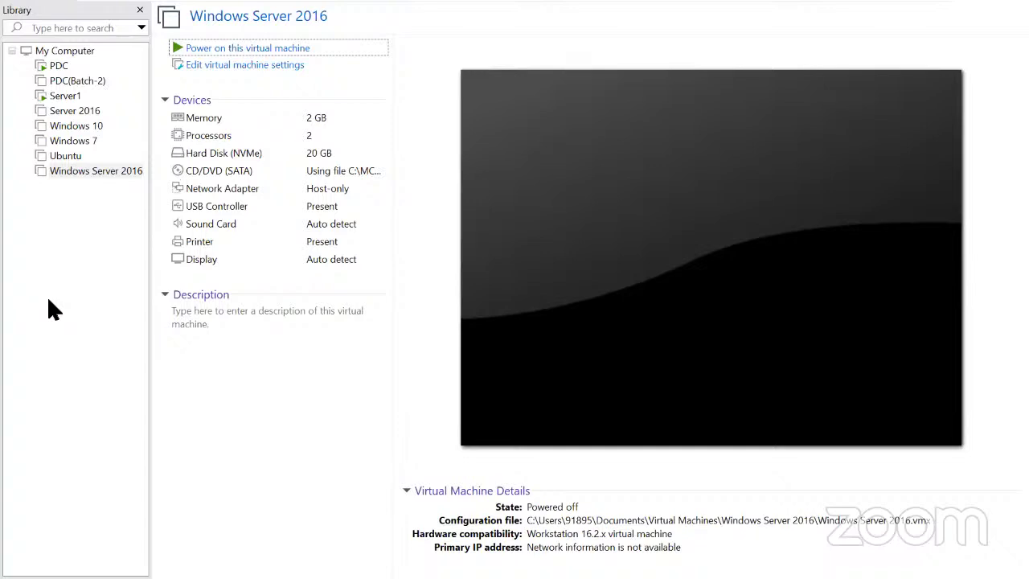
mouse_move(623, 10)
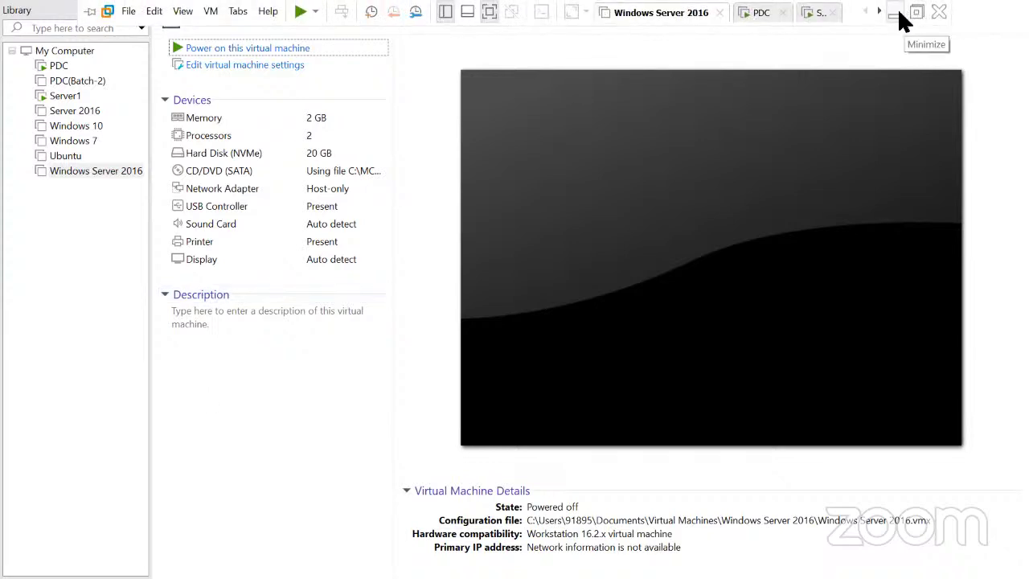
Minimize VMware Workstation and Hyper-V Manager and close the Settings apps list window.
left_click(894, 15)
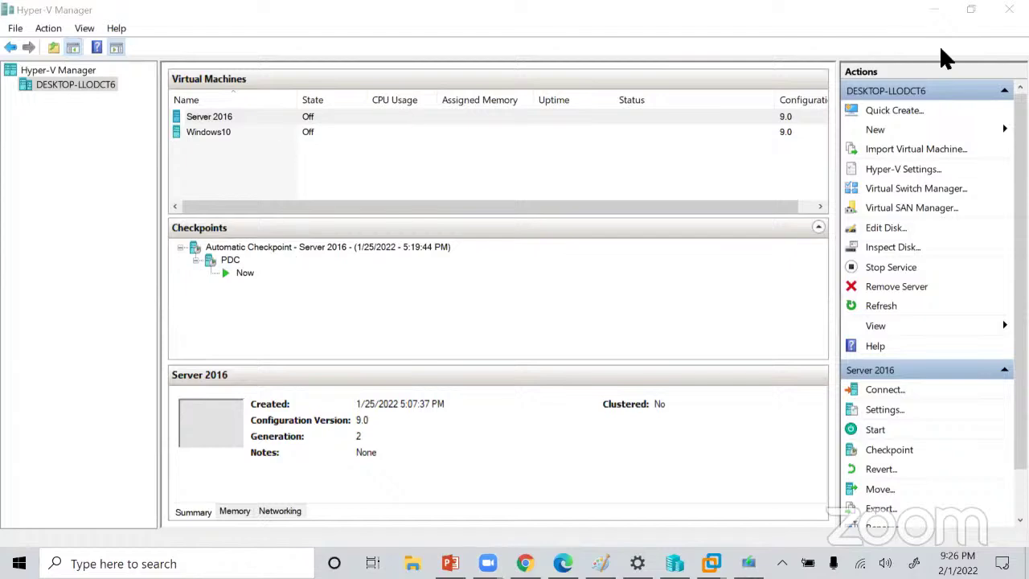
left_click(935, 9)
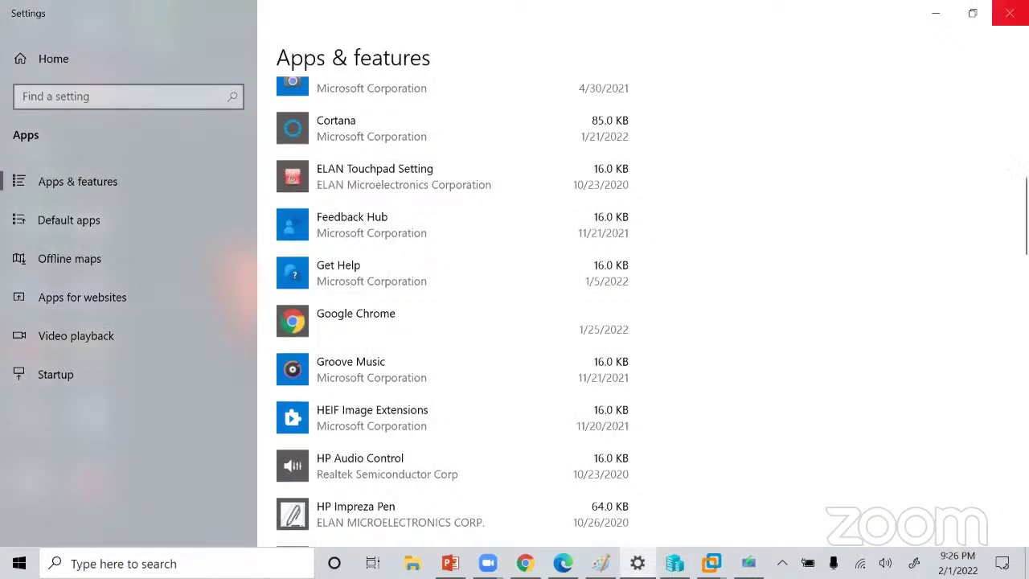
left_click(1010, 13)
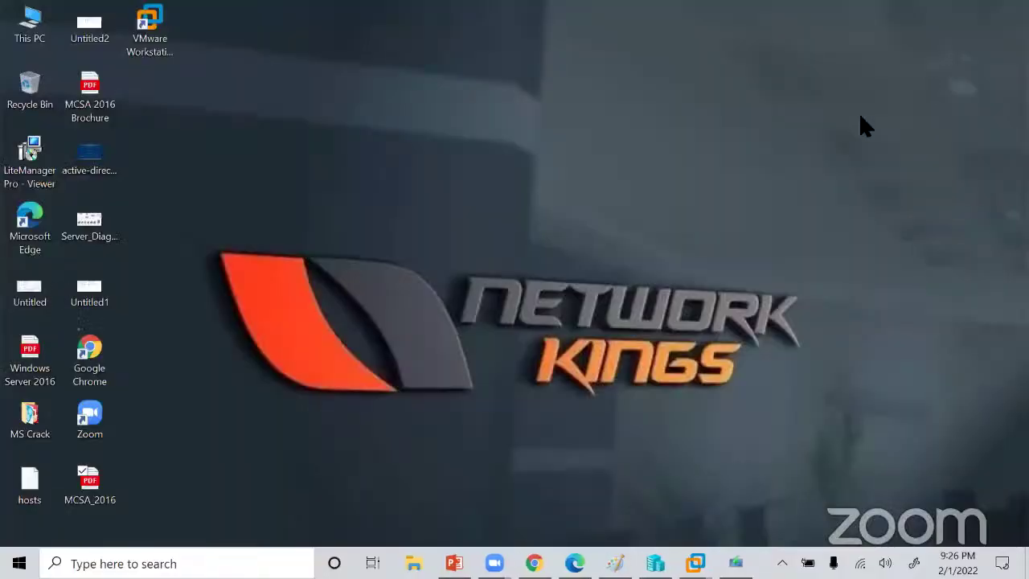
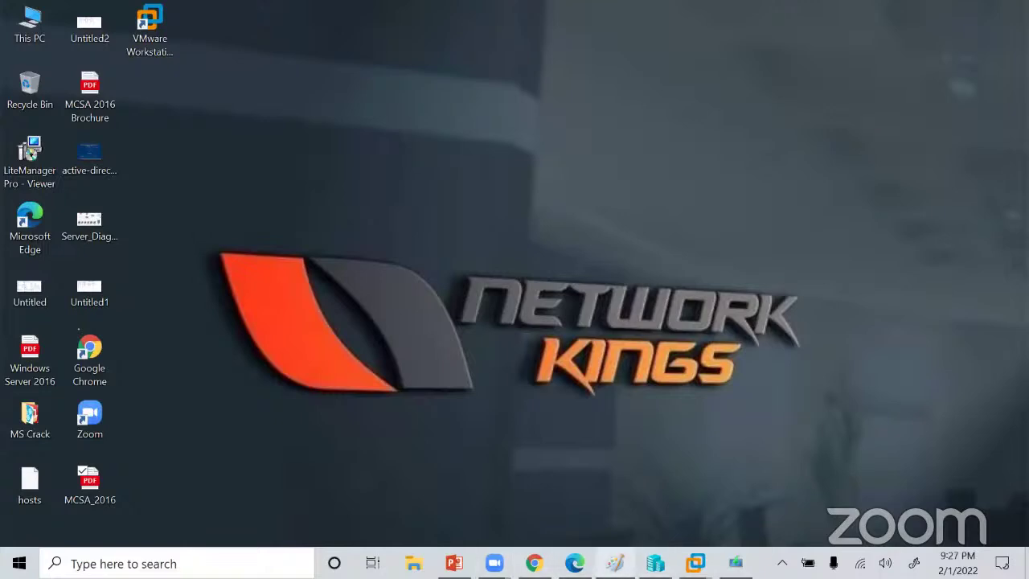
Restore the running PDC virtual machine to full screen from its VMware taskbar preview.
mouse_move(695, 562)
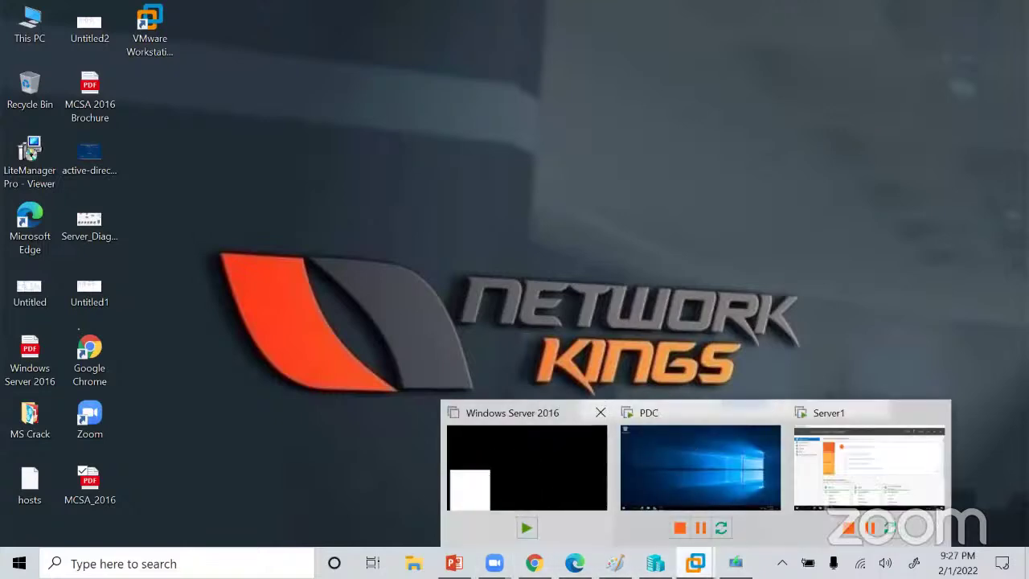
left_click(728, 468)
Switch to the powered-off Windows Server 2016 machine's summary: 2 GB memory, 2 processors, 20 GB disk.
mouse_move(456, 3)
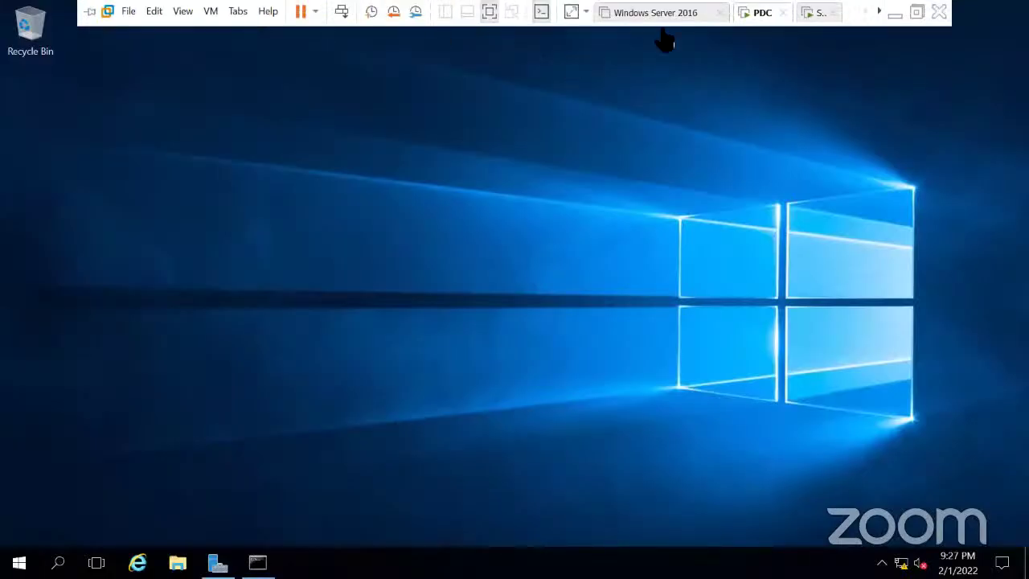
left_click(679, 15)
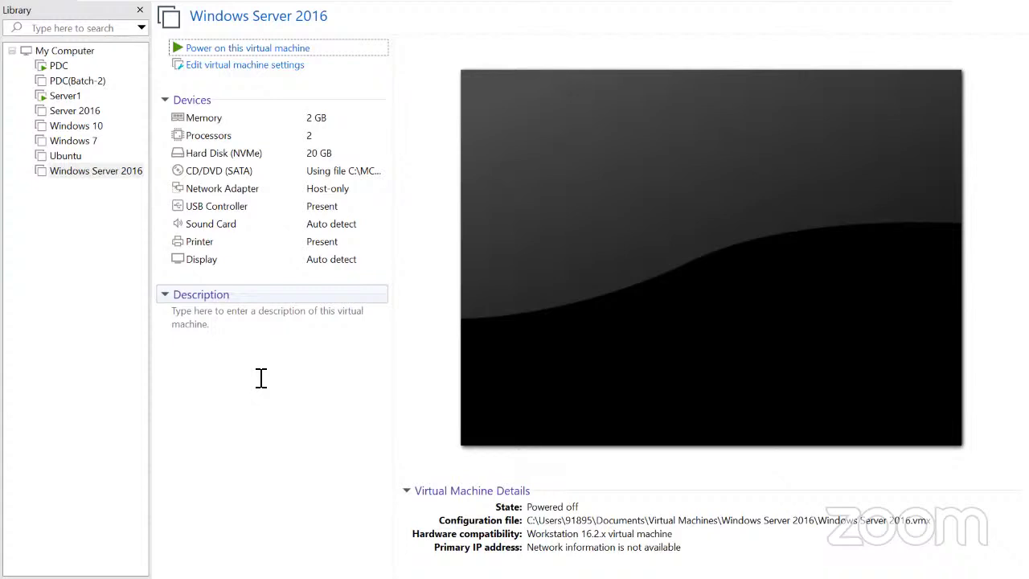
mouse_move(673, 3)
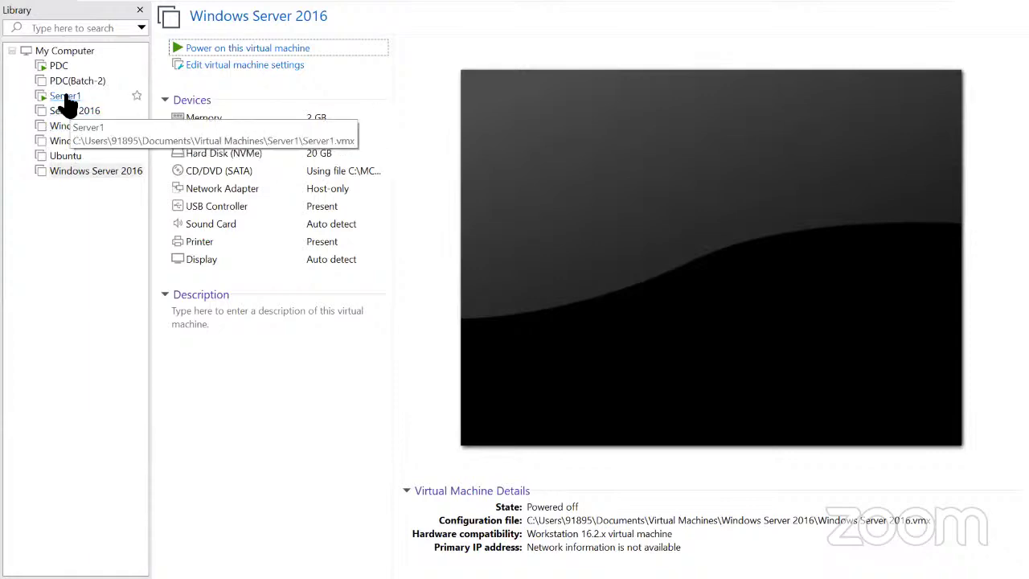
Dismiss the PDC machine's options menu and minimize VMware Workstation to the host desktop.
right_click(58, 68)
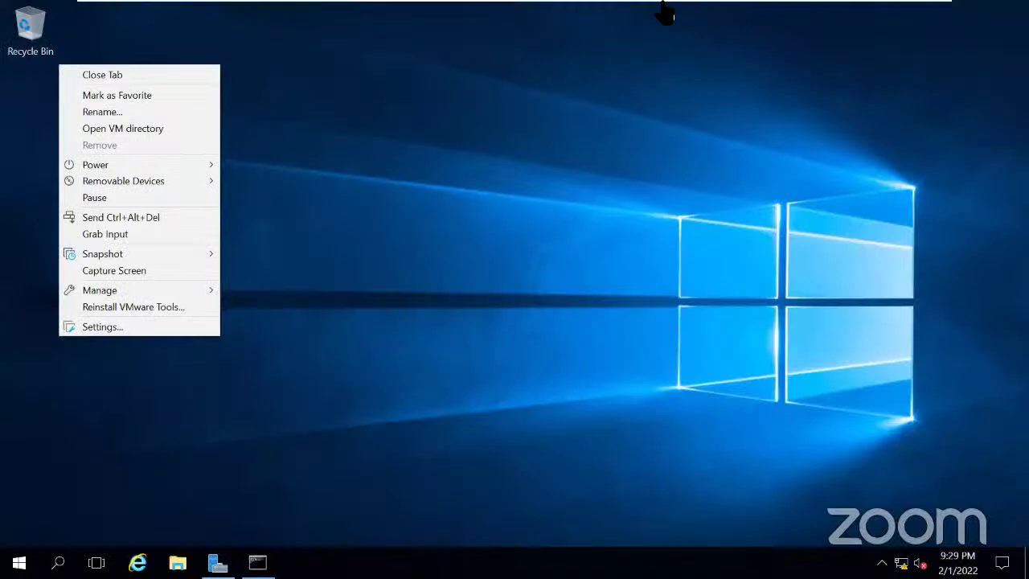
left_click(623, 12)
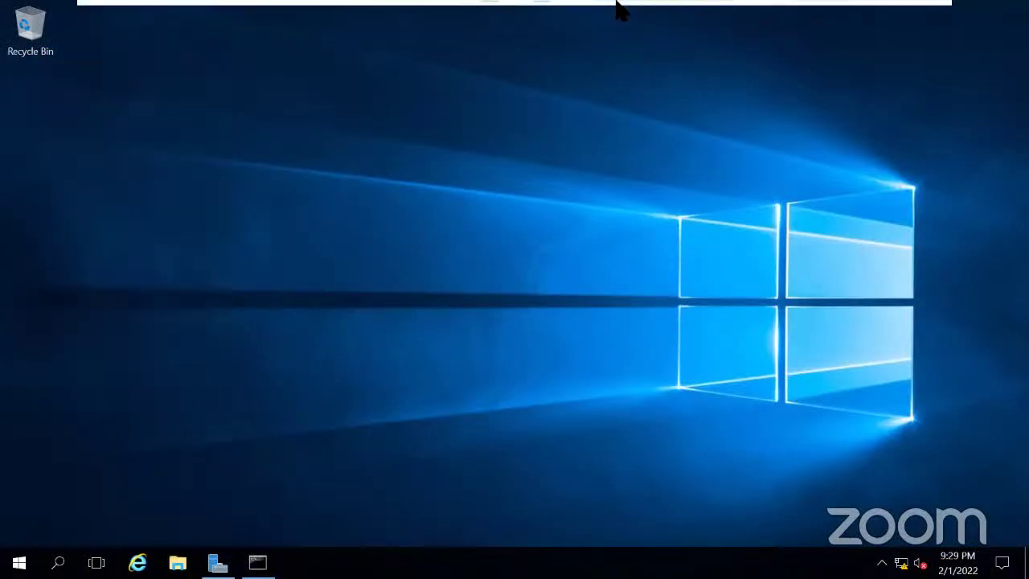
mouse_move(615, 4)
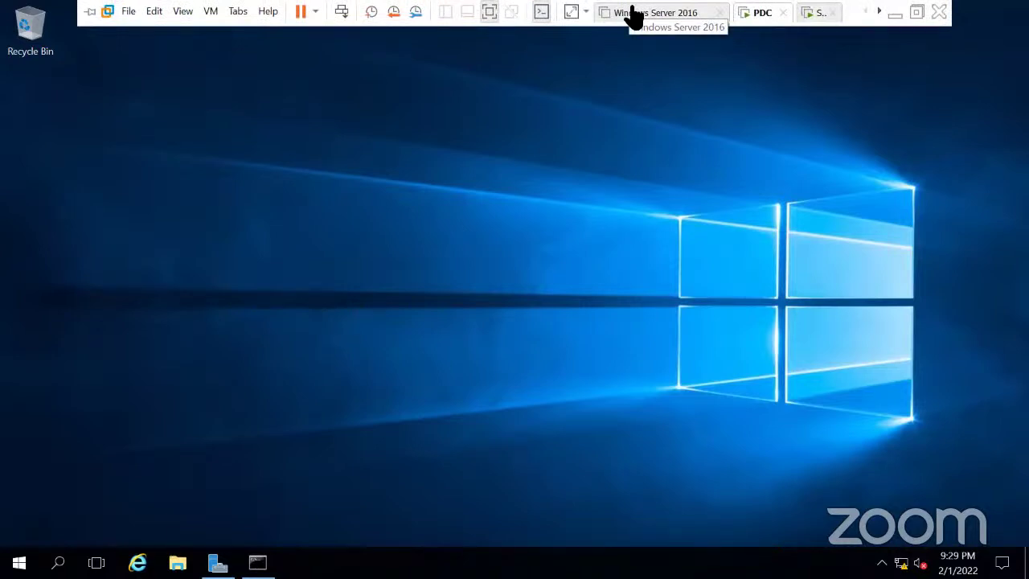
left_click(894, 15)
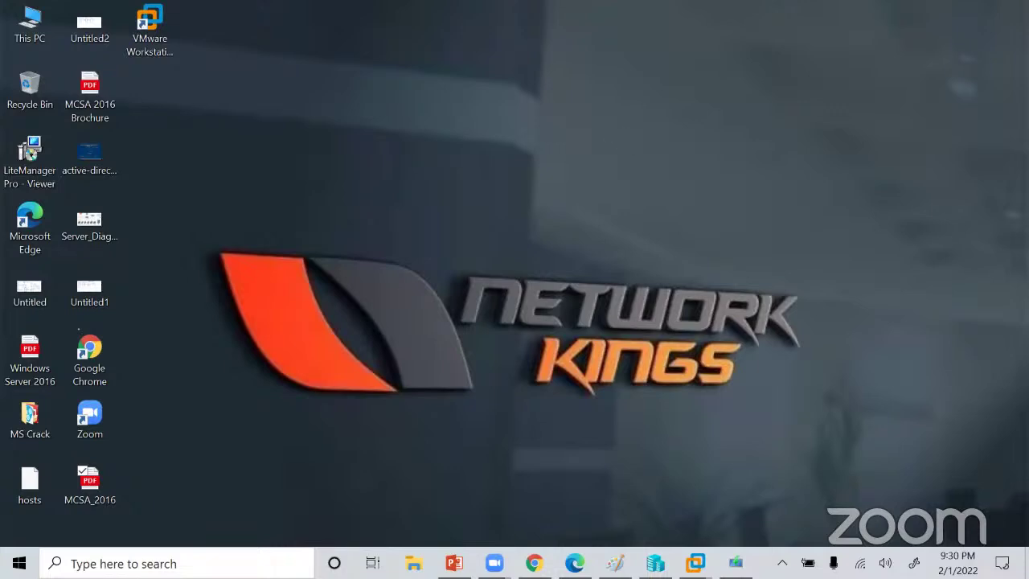
Bring VMware back on the Windows Server 2016 summary page using the Super+8 taskbar previews.
key("super+8")
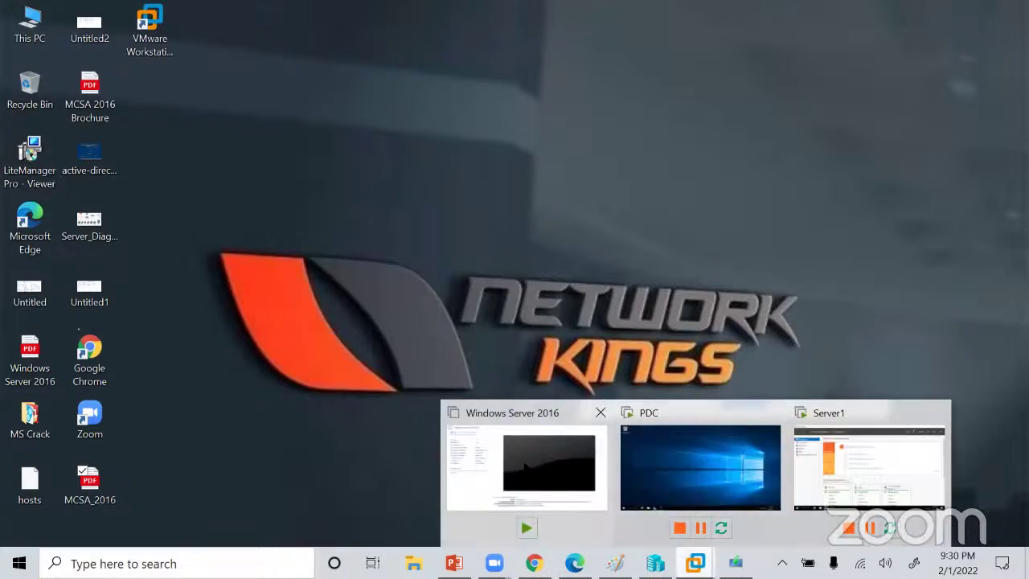
left_click(522, 459)
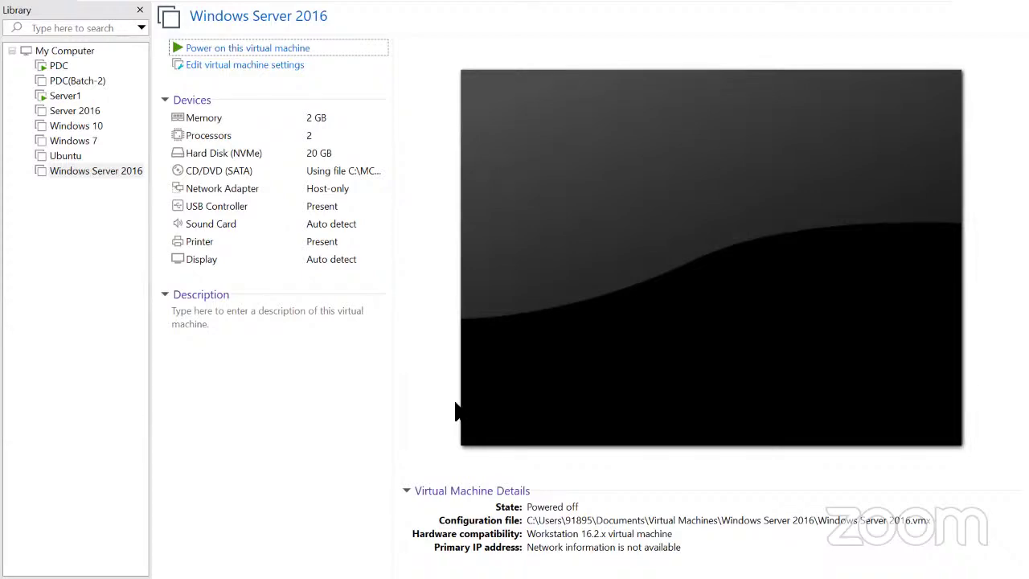
Open PDC(Batch-2)'s details and check its snapshots: powered off at Fresh Server, plus a PDC snapshot.
right_click(71, 86)
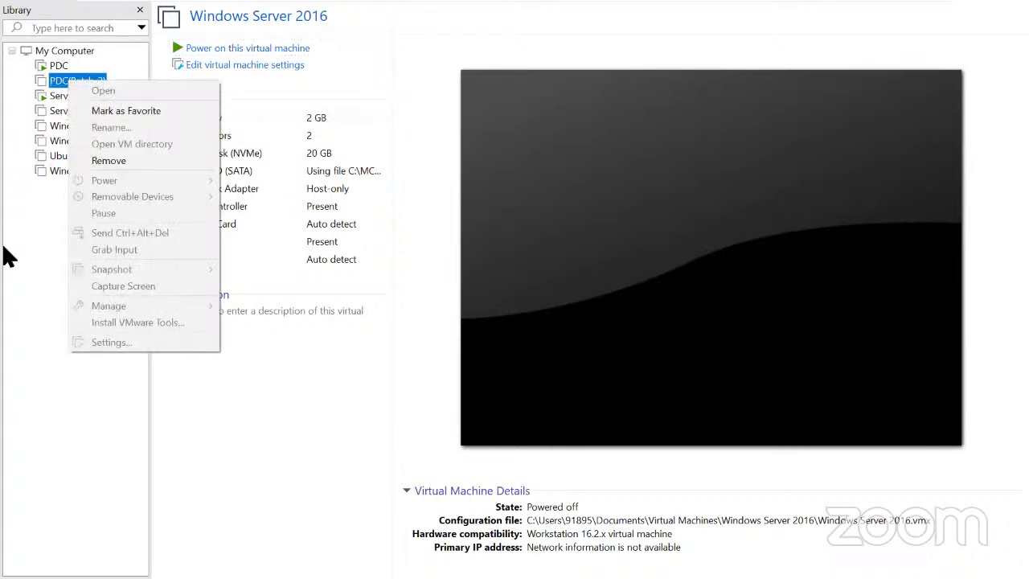
left_click(6, 249)
right_click(71, 82)
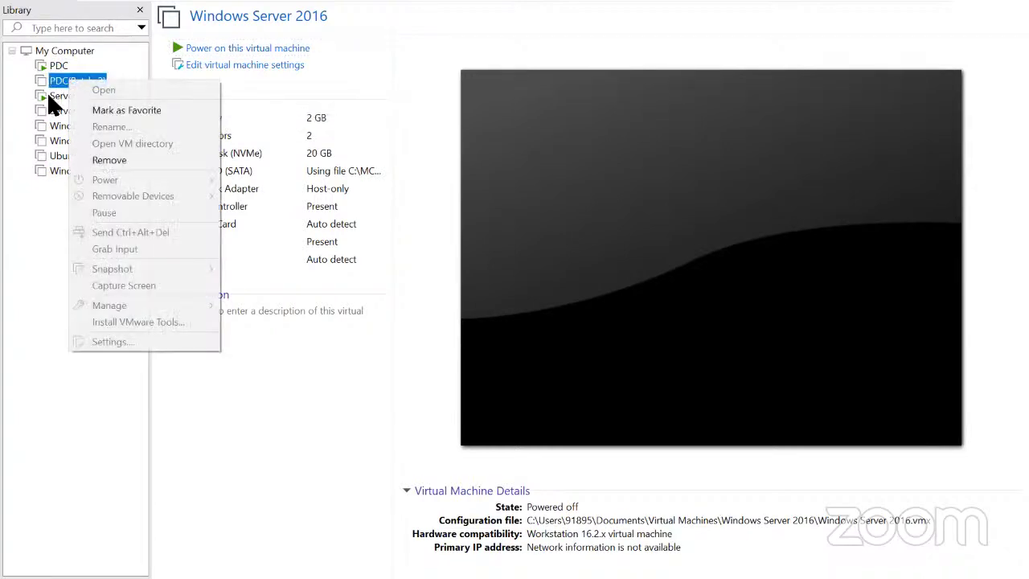
key("Escape")
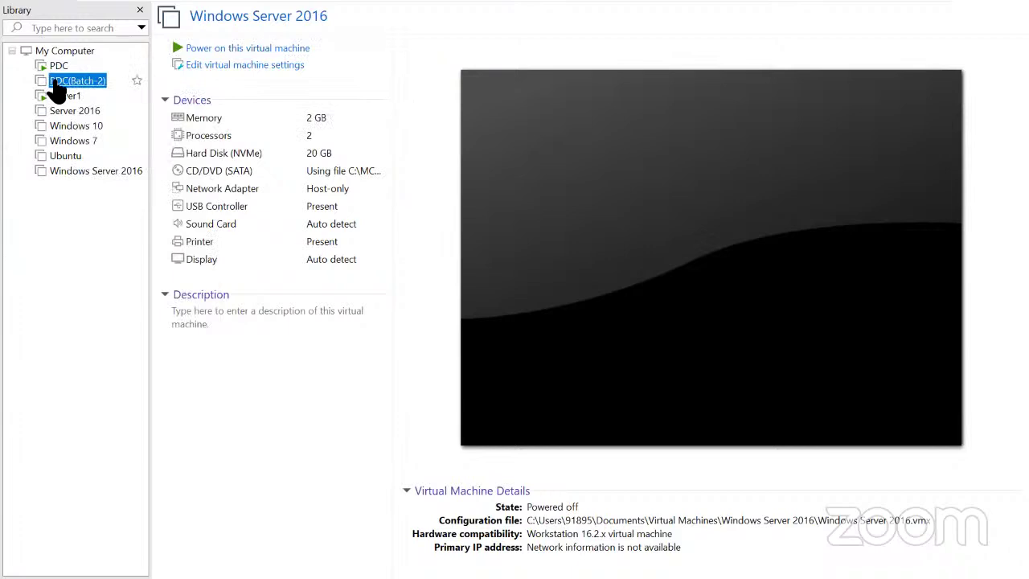
left_click(56, 84)
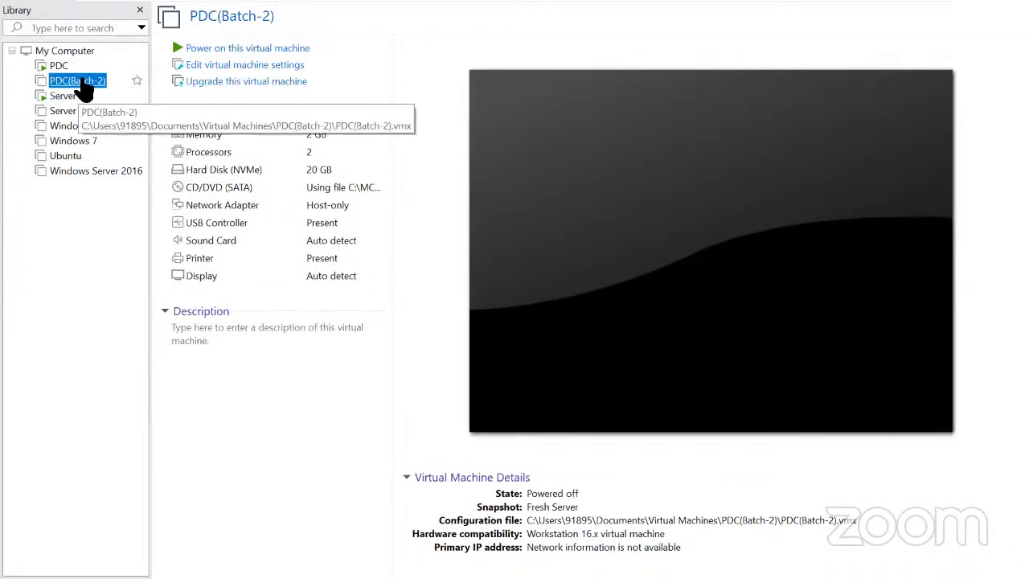
right_click(80, 82)
mouse_move(146, 260)
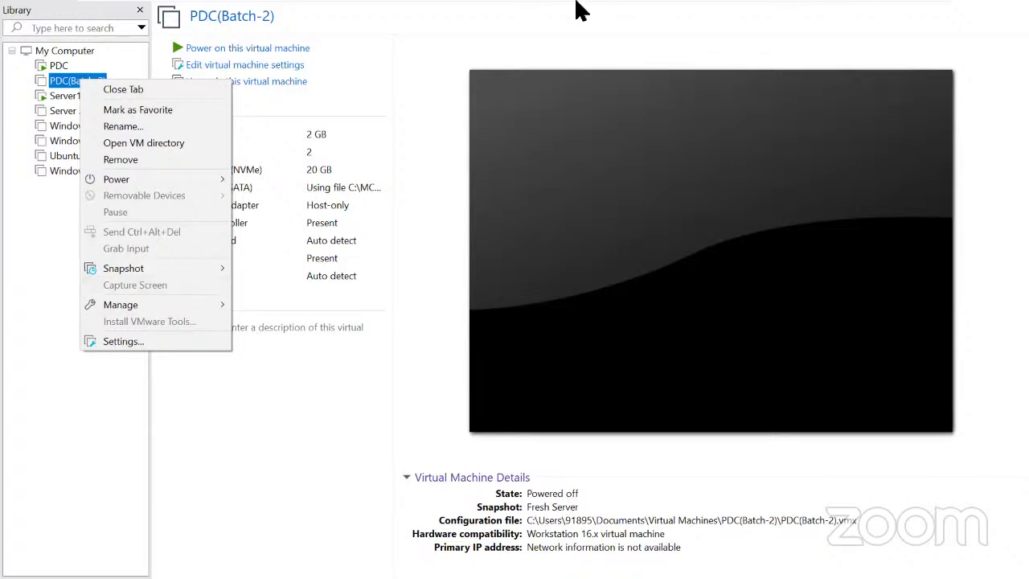
Close the PDC(Batch-2) options menu and minimize VMware Workstation to the host desktop.
left_click(576, 9)
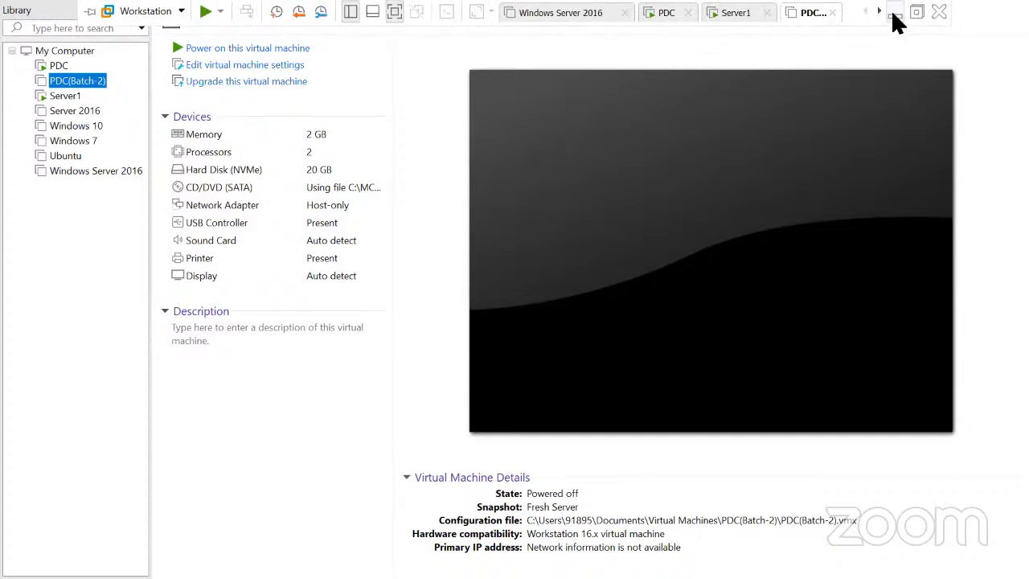
left_click(894, 14)
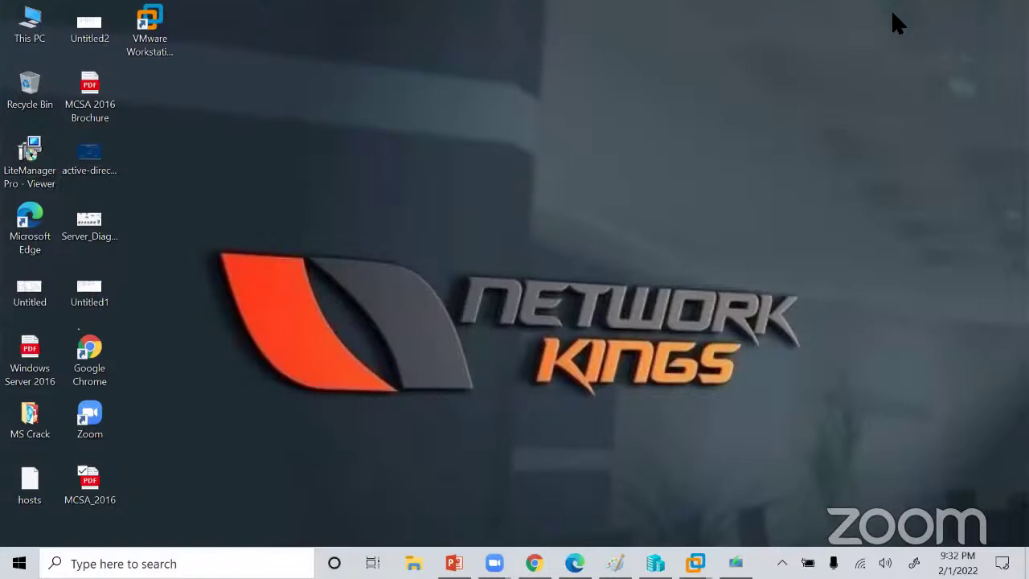